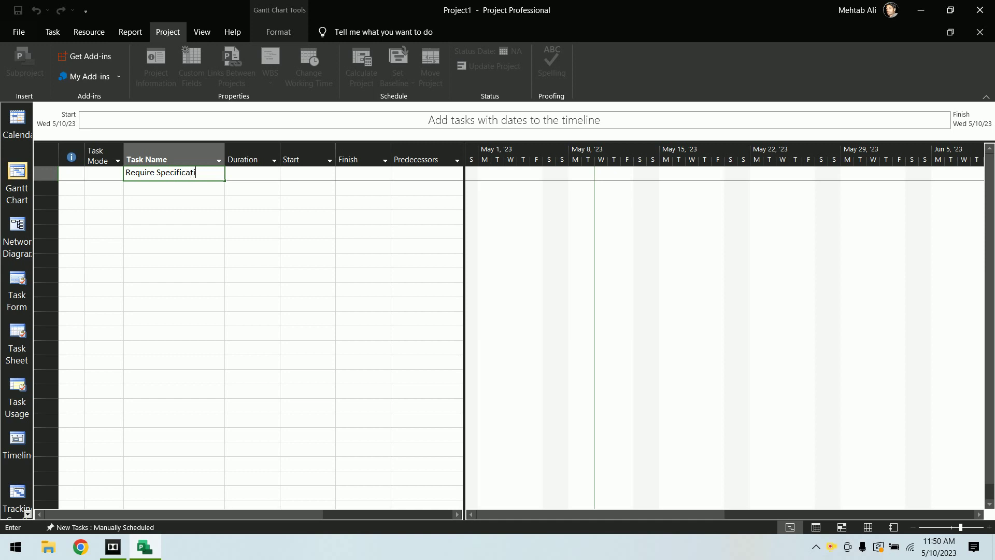
Enter the first four tasks in rows 1 to 4: Require Specifications, Sampling, Survey and Information Collection.
key(Return)
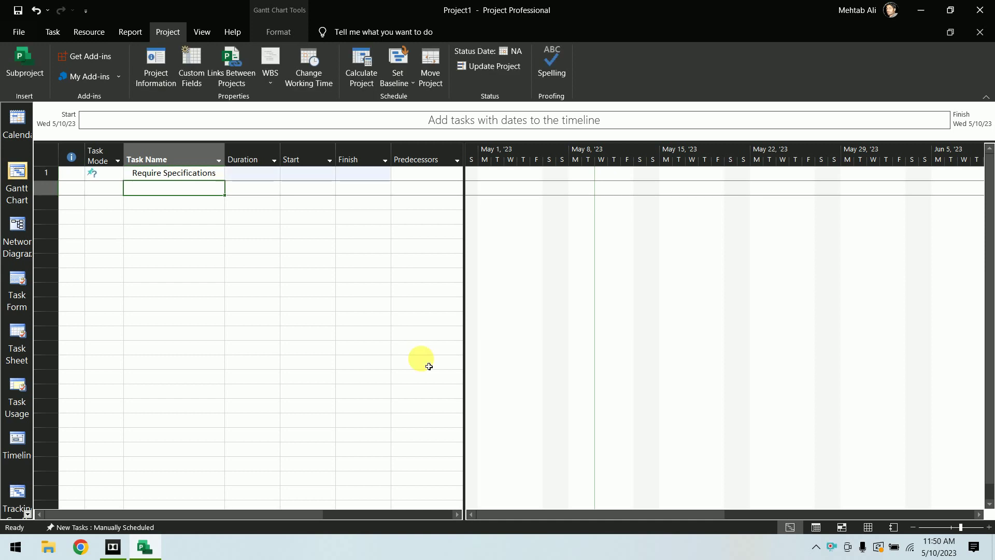
text(Sampling)
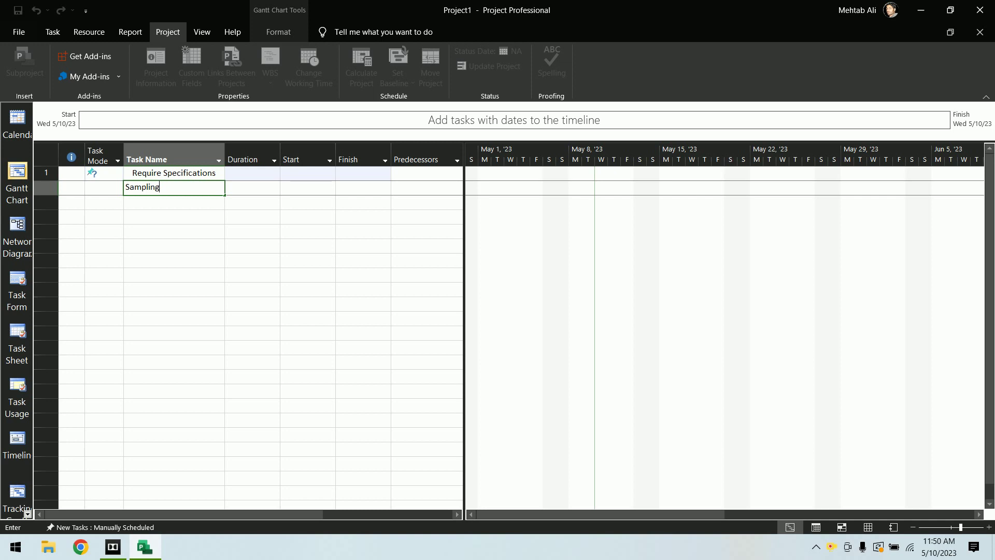
key(Return)
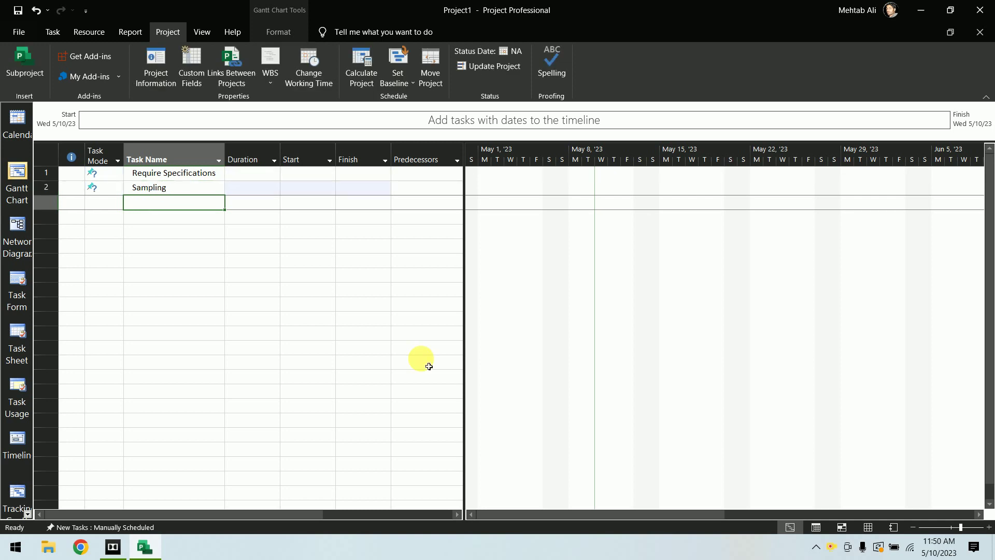
text(Survey)
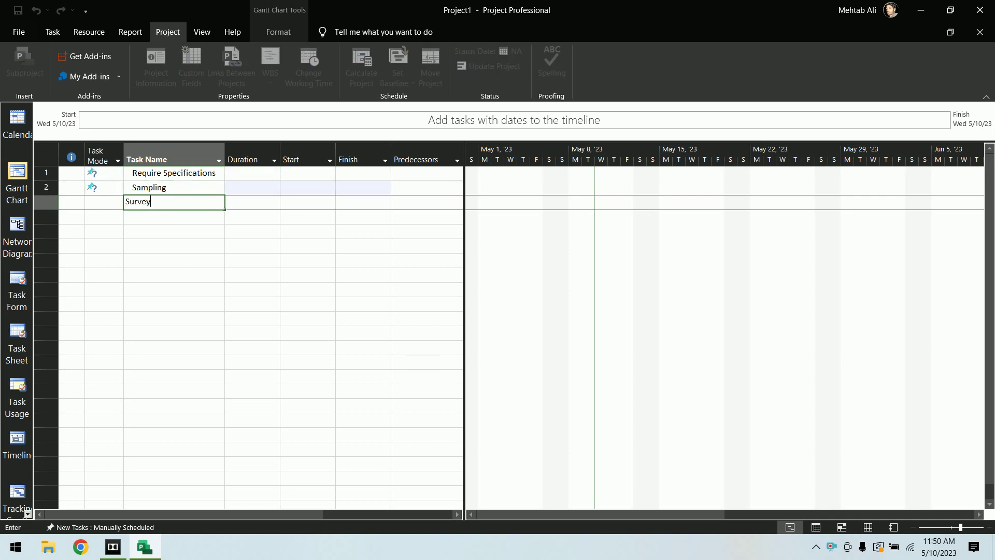
key(Return)
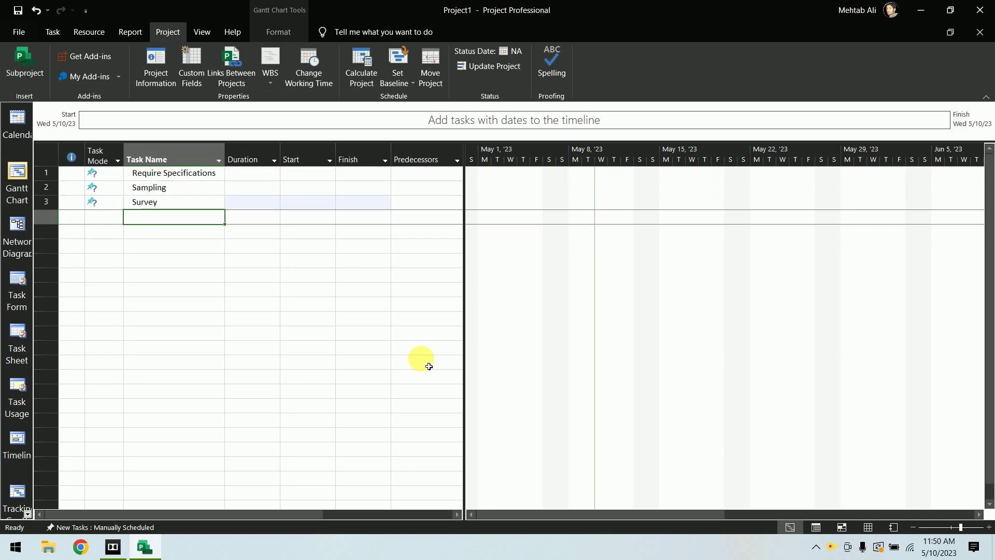
text(Informat)
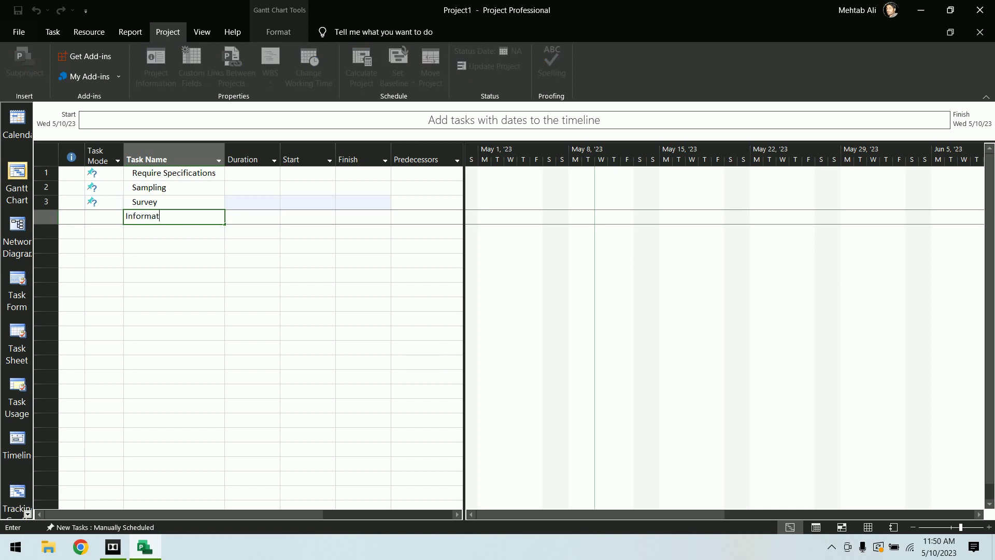
text(ion Collection)
key(Return)
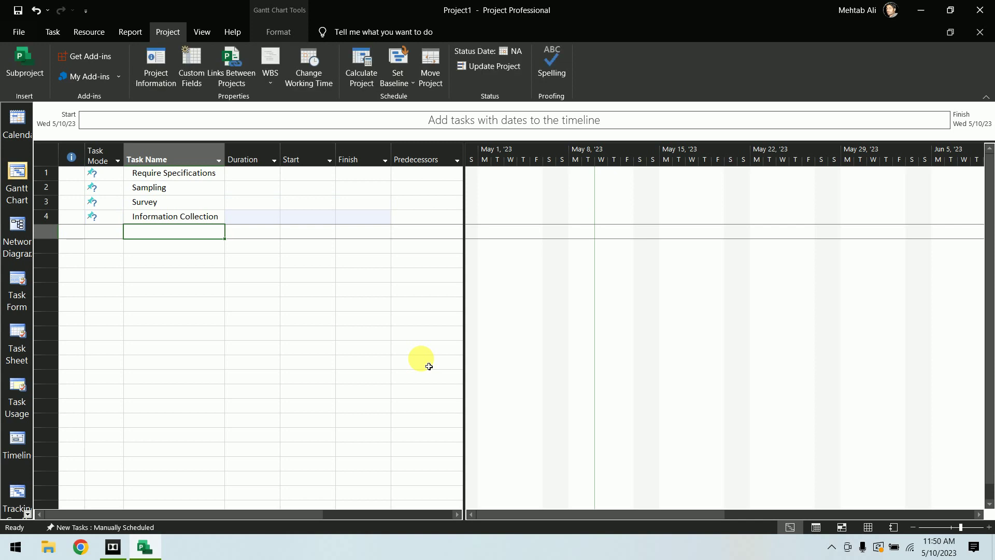
key(Return)
text(Obser)
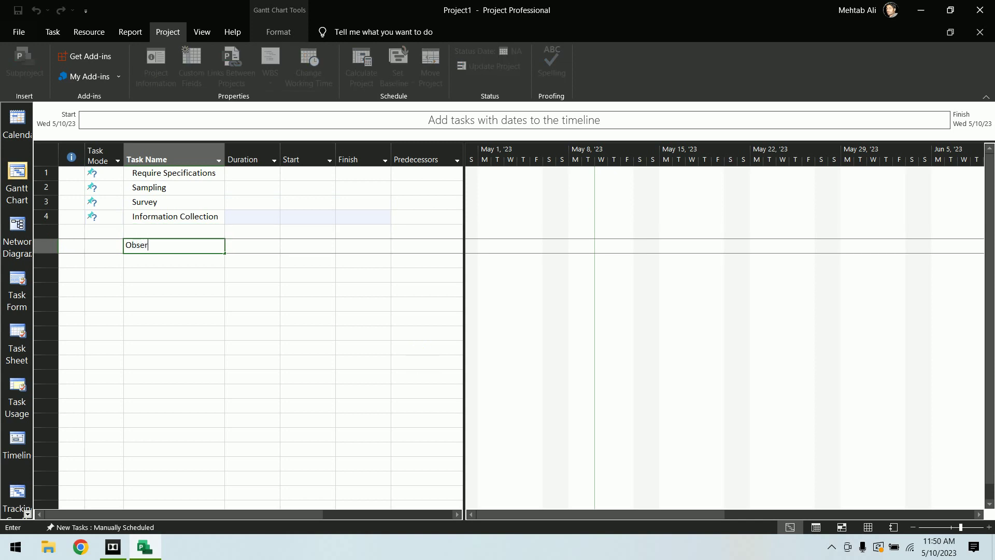
key(BackSpace)
key(BackSpace)
key(BackSpace)
key(BackSpace)
key(BackSpace)
key(Up)
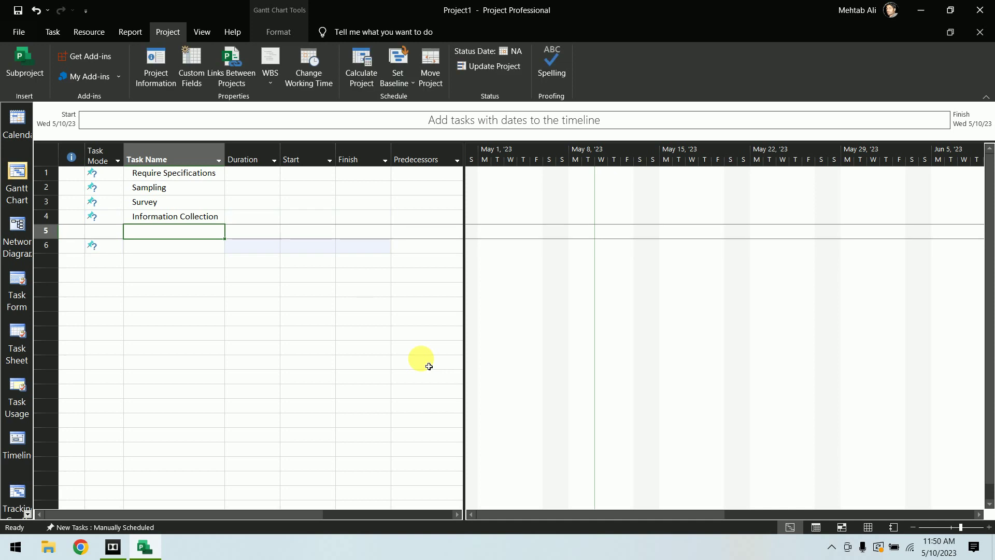
Add the tasks Observation and Evaluation in rows 5 and 6, directly below Information Collection.
text(Obse)
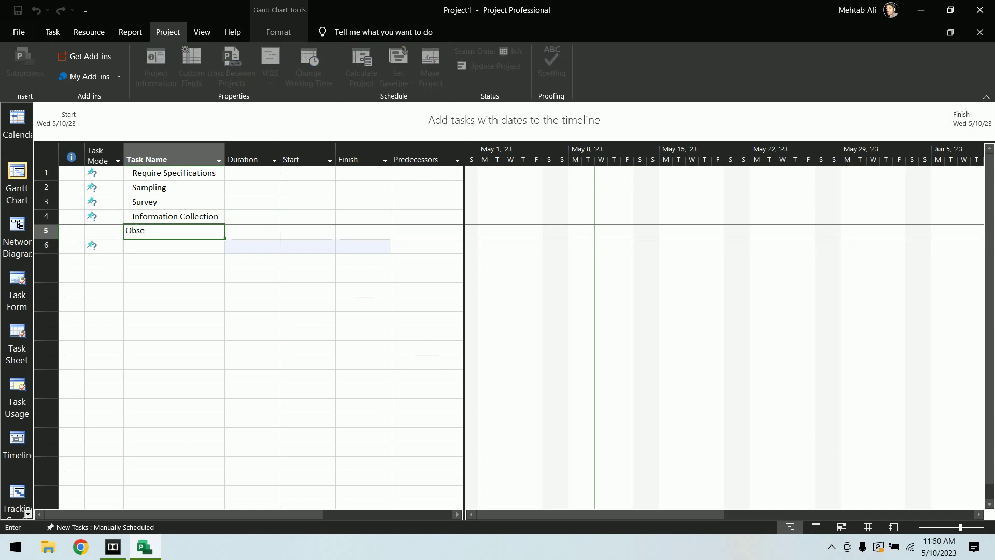
text(rvation)
key(Return)
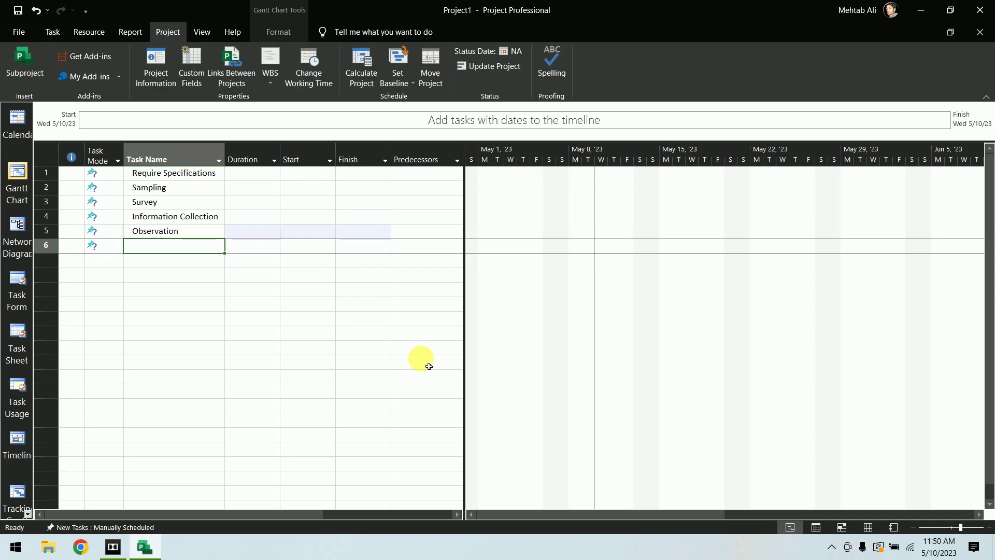
text(Evalua)
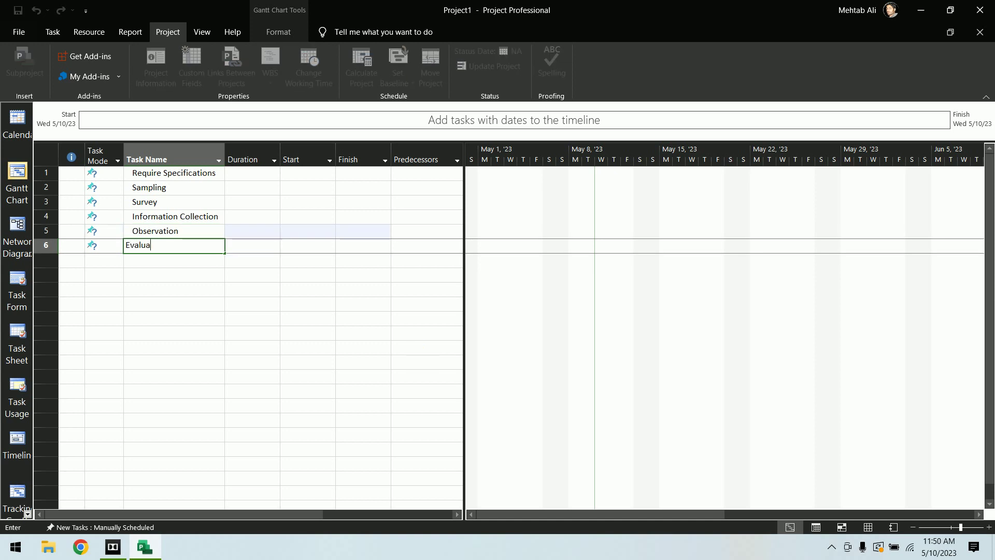
text(tion)
key(Return)
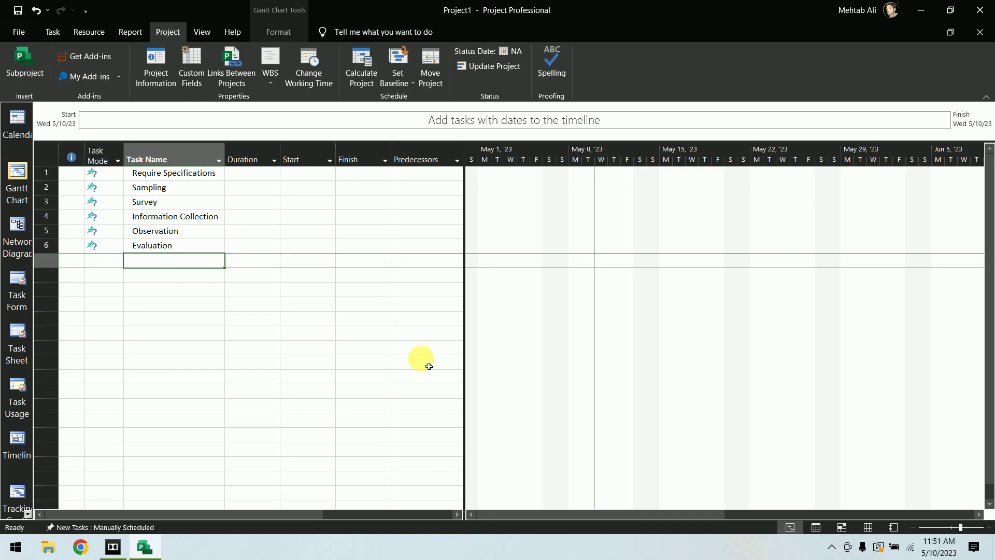
Add the tasks Management Review and Product design below Evaluation in the task list.
text(Man)
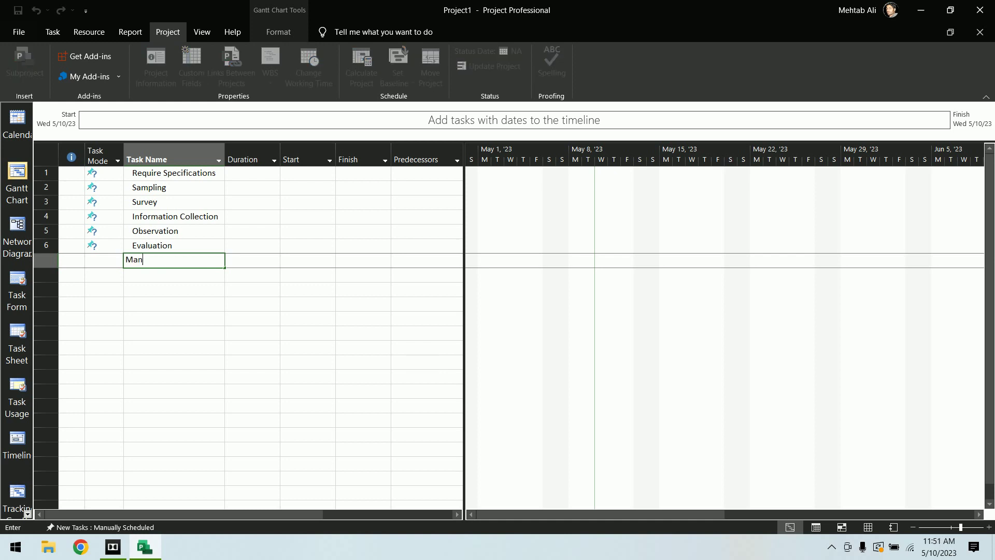
text(agement Review)
key(Return)
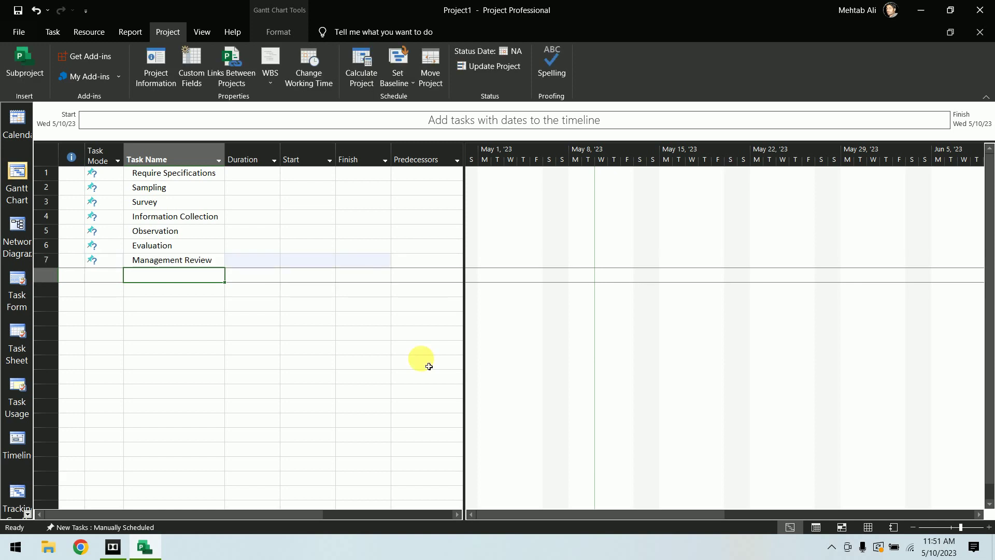
text(Prod)
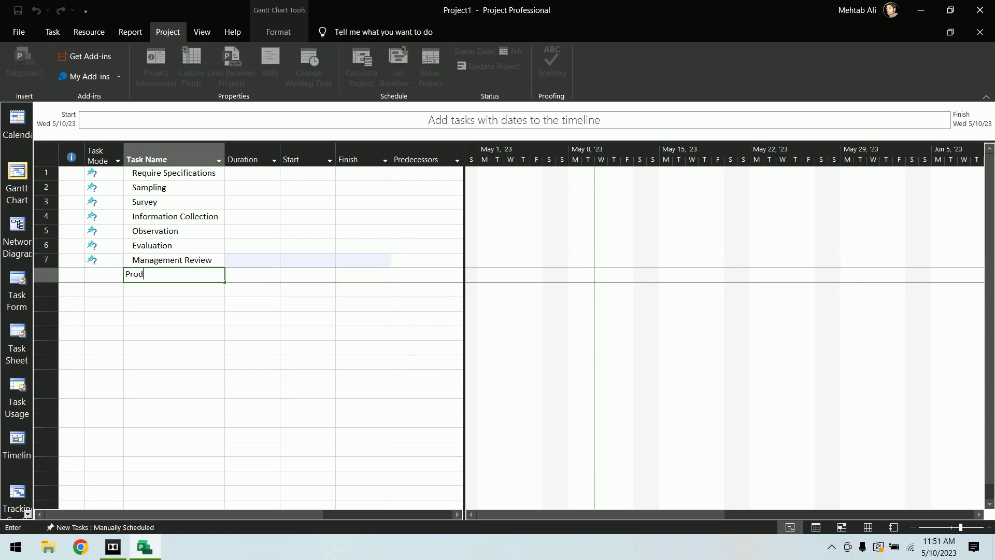
text(uct design)
key(Return)
Add the tasks 2D Design and 3D Modeling below Product design in the task list.
text(2)
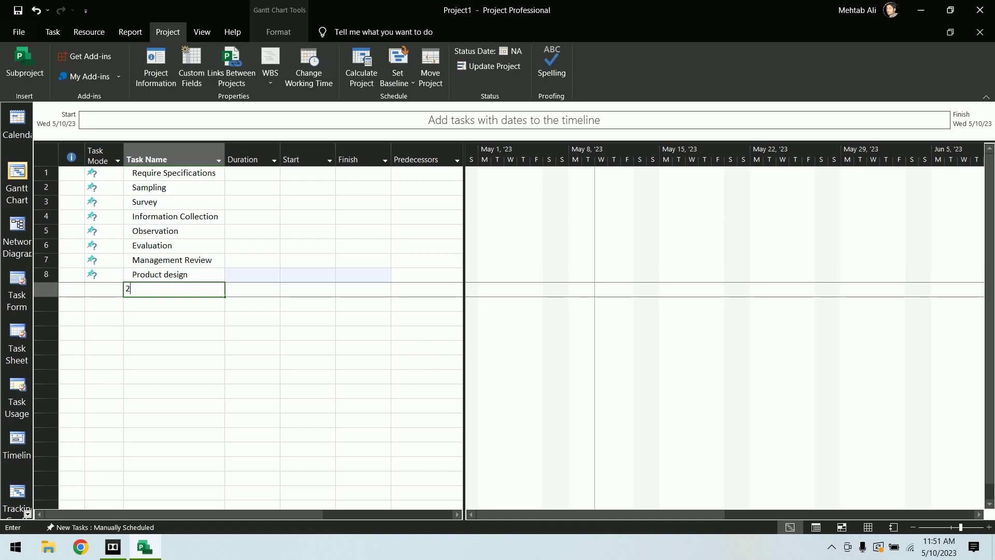
text(D Design)
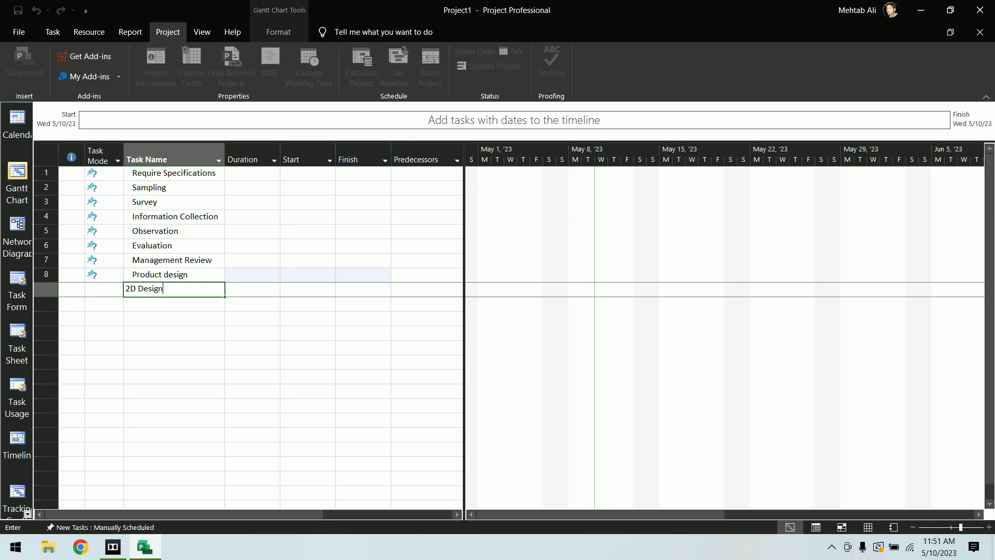
key(Return)
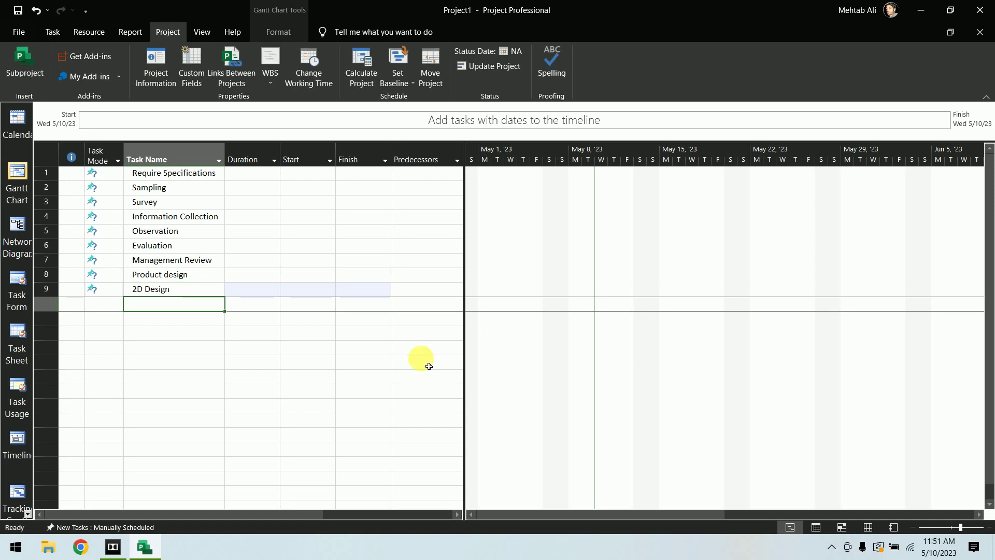
text(3D Mo)
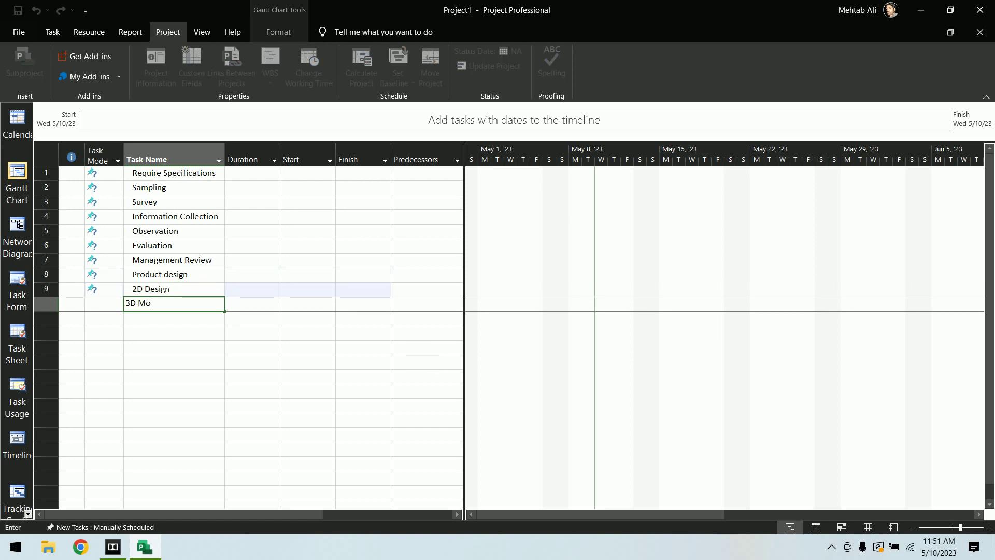
text(deling)
key(Return)
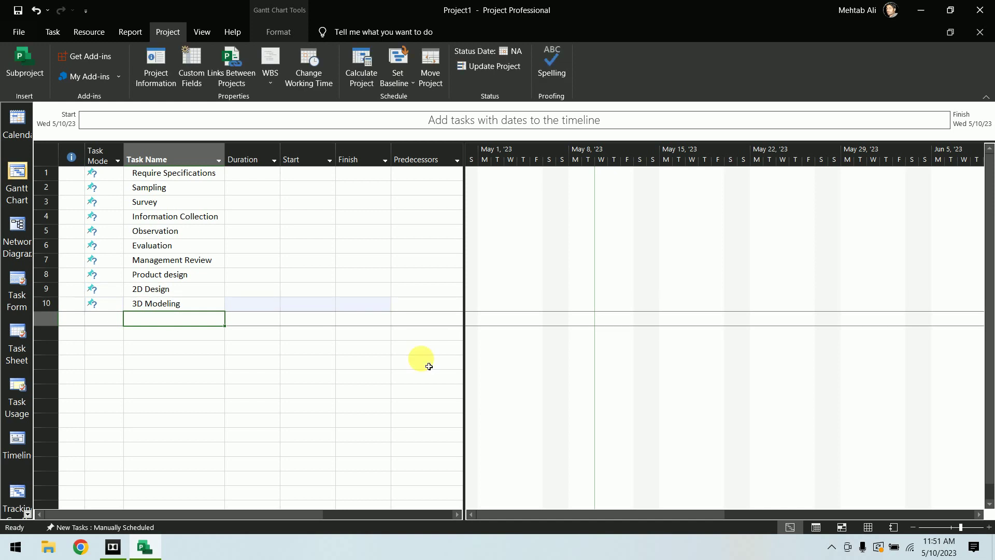
key(Left)
text(Draf)
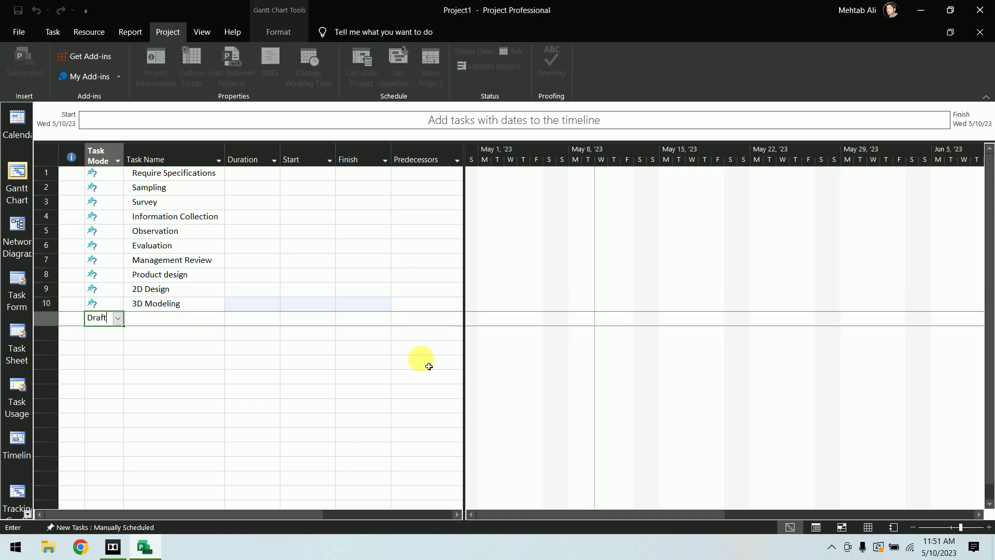
key(BackSpace)
key(BackSpace)
key(BackSpace)
key(BackSpace)
key(Tab)
Add the tasks Drafting and Tooling Design in rows 11 and 12, directly below 3D Modeling.
text(Drafting)
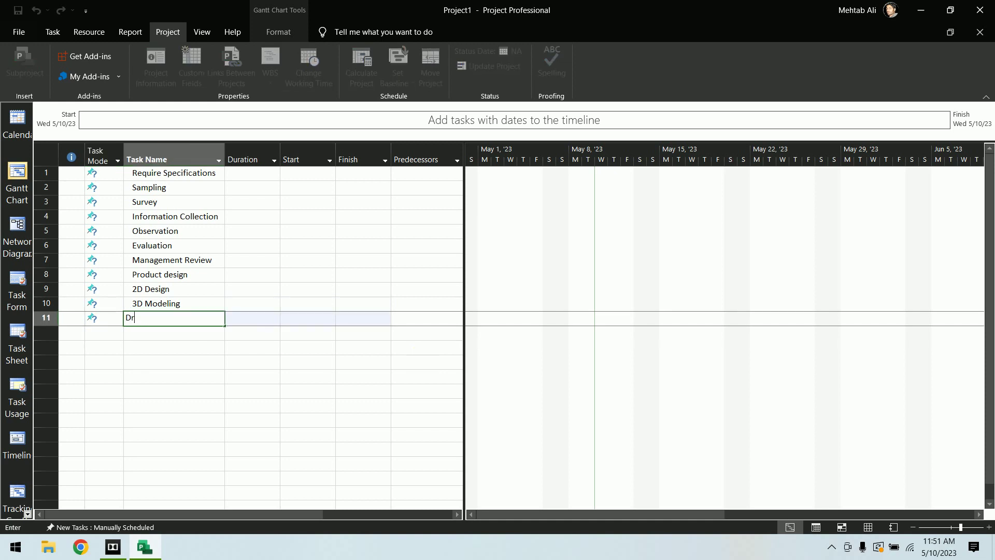
key(Return)
key(Return)
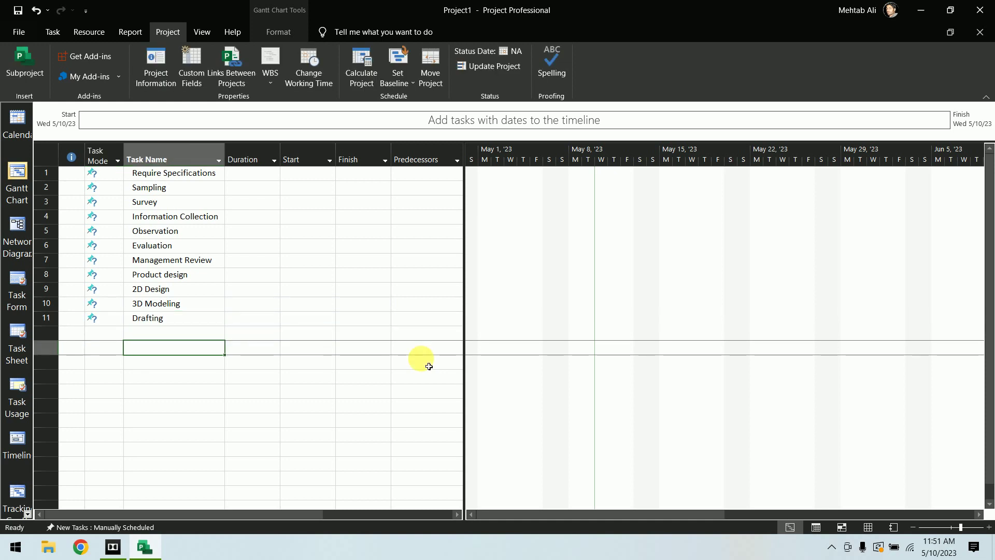
key(Up)
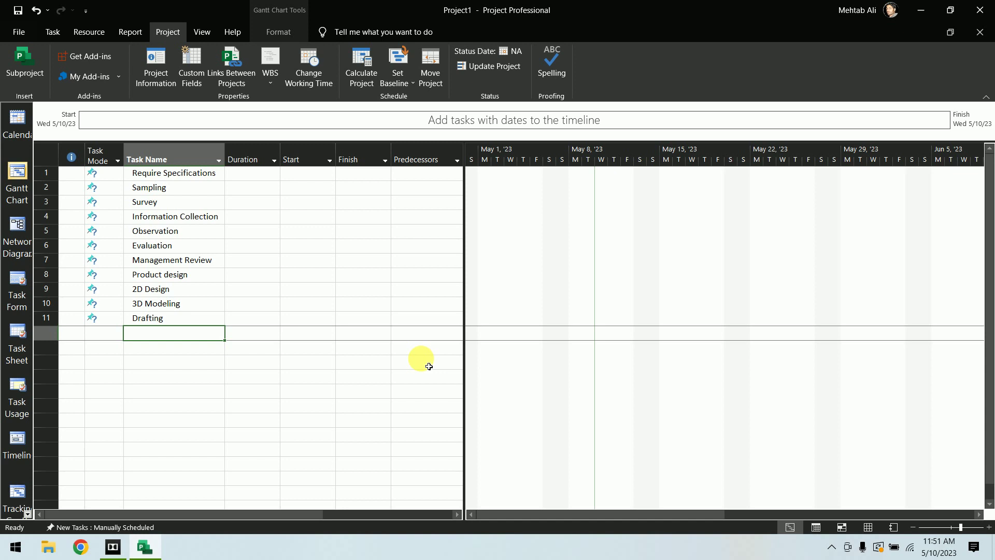
text(Tool)
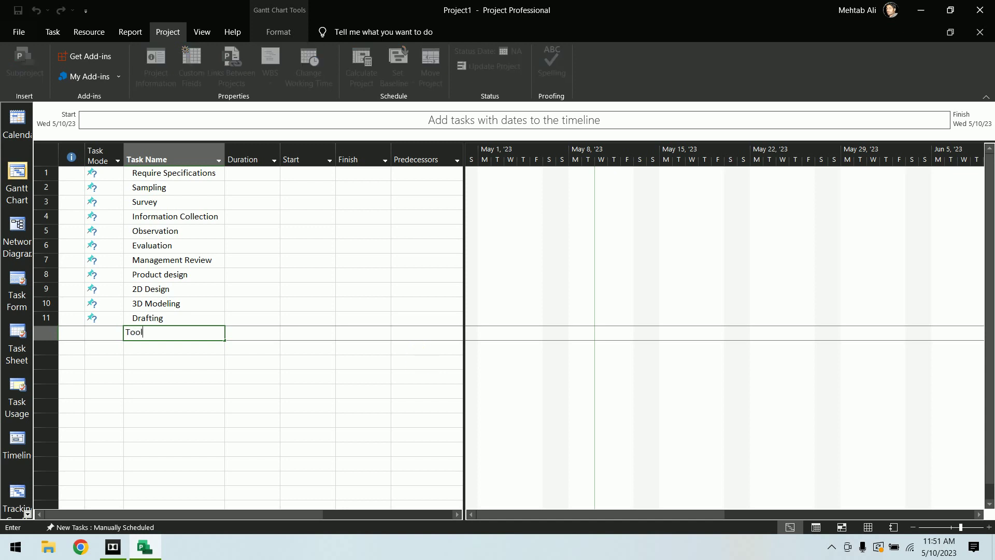
text(ing Design)
key(Return)
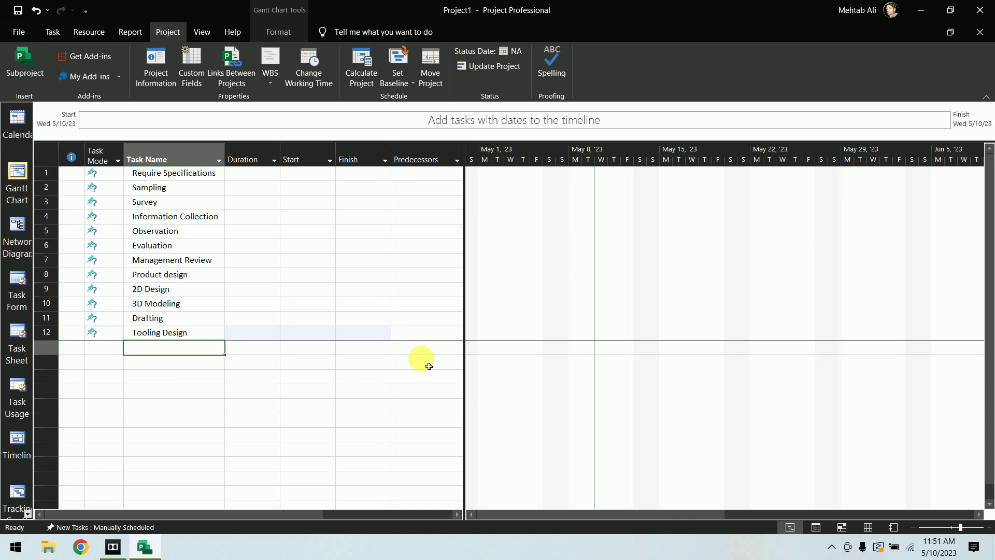
Add the tasks Analysis and CAE Analysis below Tooling Design in the task list.
text(Analysis)
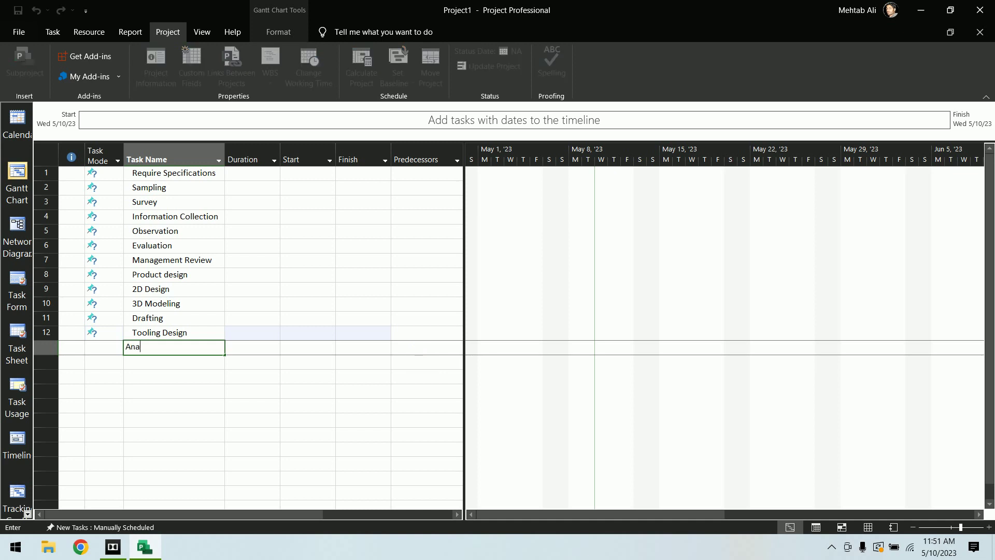
key(Return)
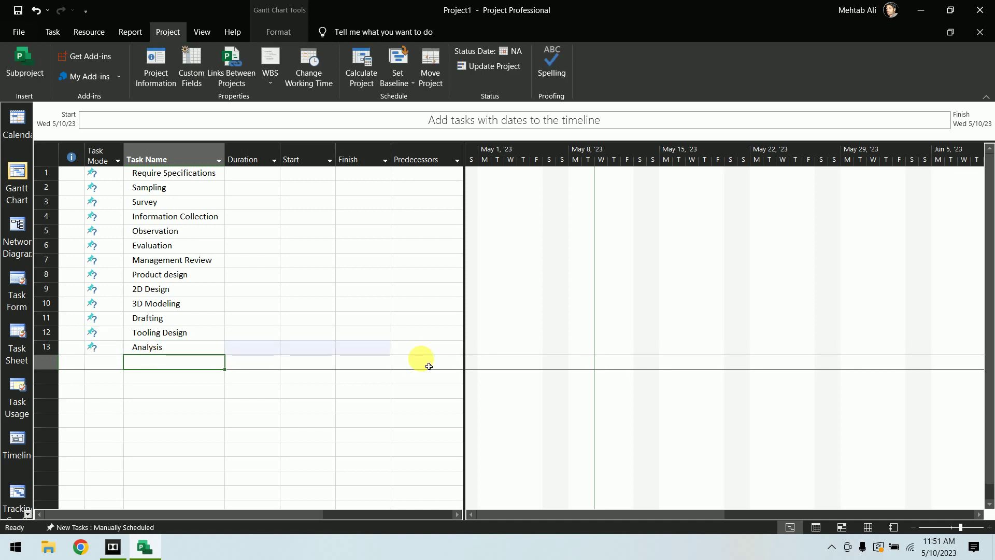
text(CA)
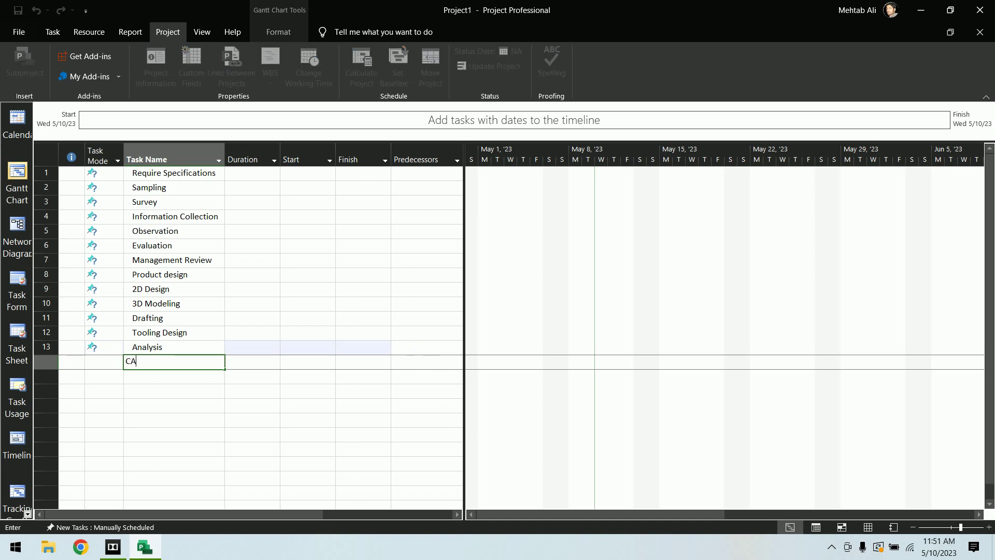
text(E Analysis)
key(Return)
Add the tasks Final drafting and Manufacturing below CAE Analysis in the task list.
text(Fi)
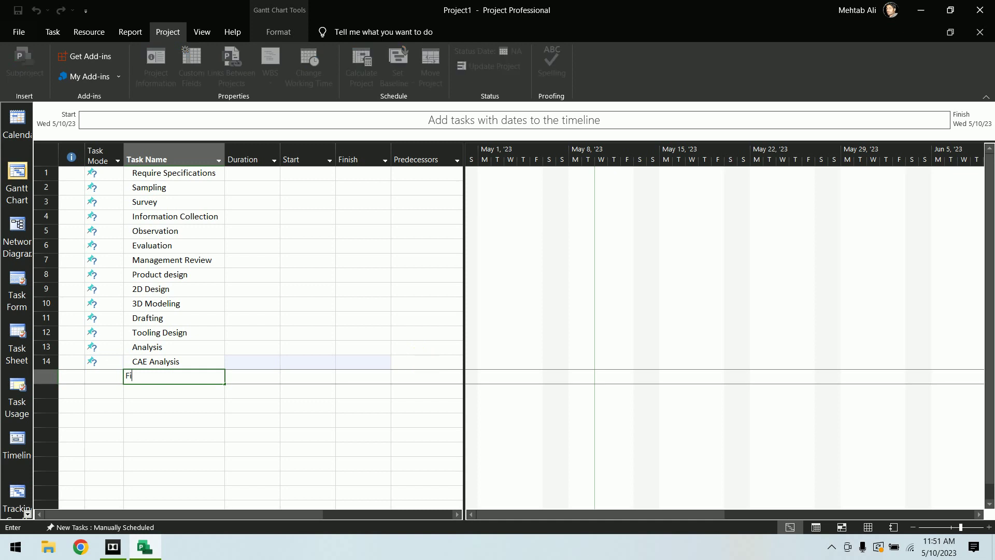
text(nal drafting)
key(Return)
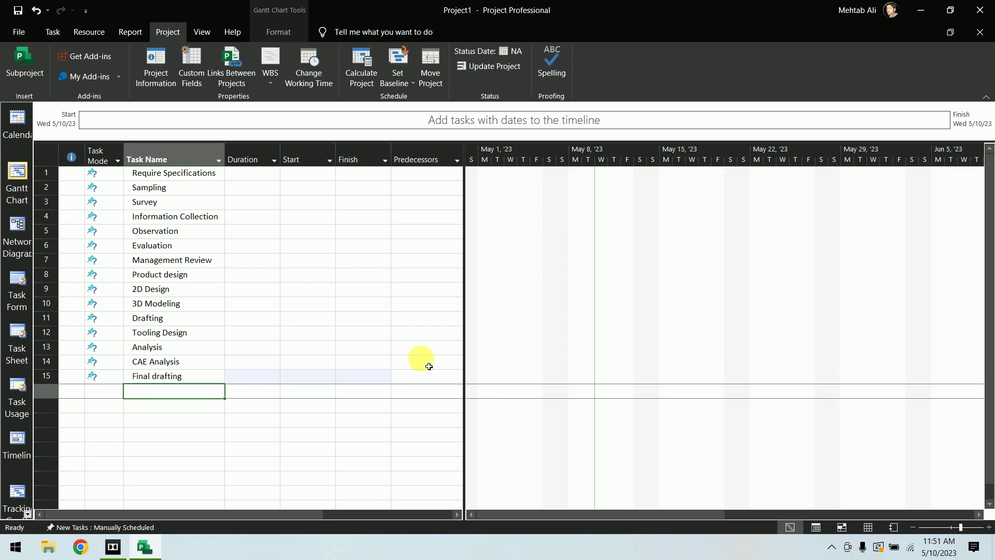
text(Manufactur)
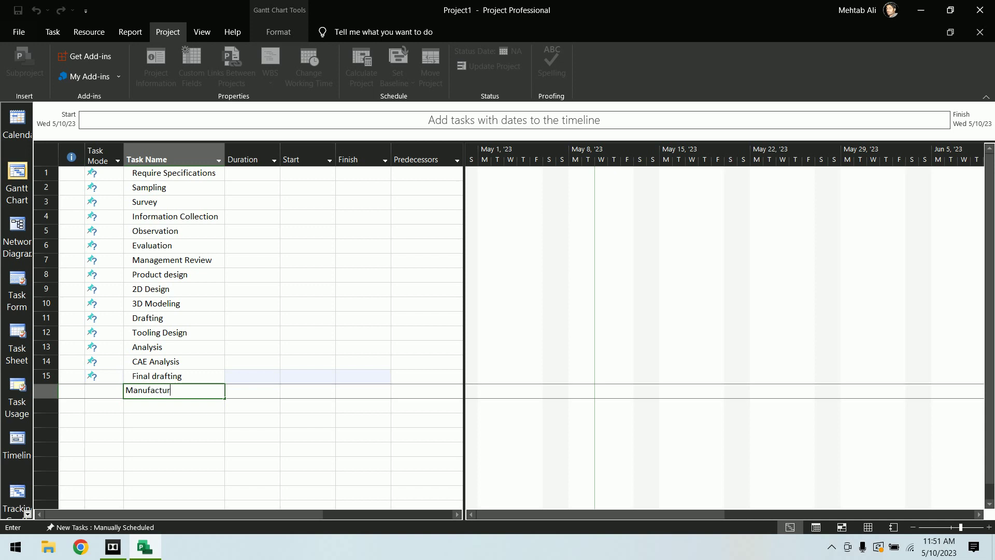
text(ing)
key(Return)
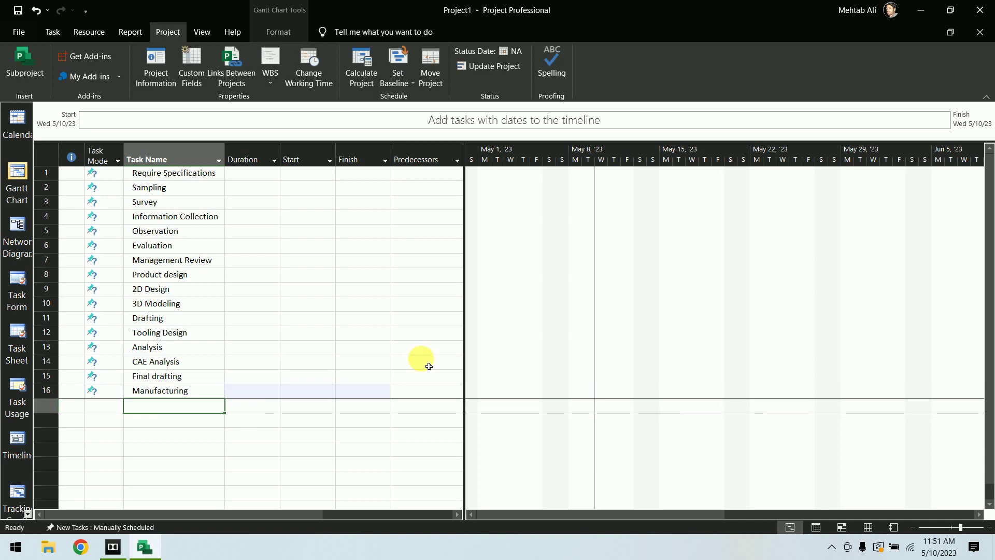
Add the tasks Manufacturing Plan and Resource Requiremnt below Manufacturing in the task list.
text(Manufa)
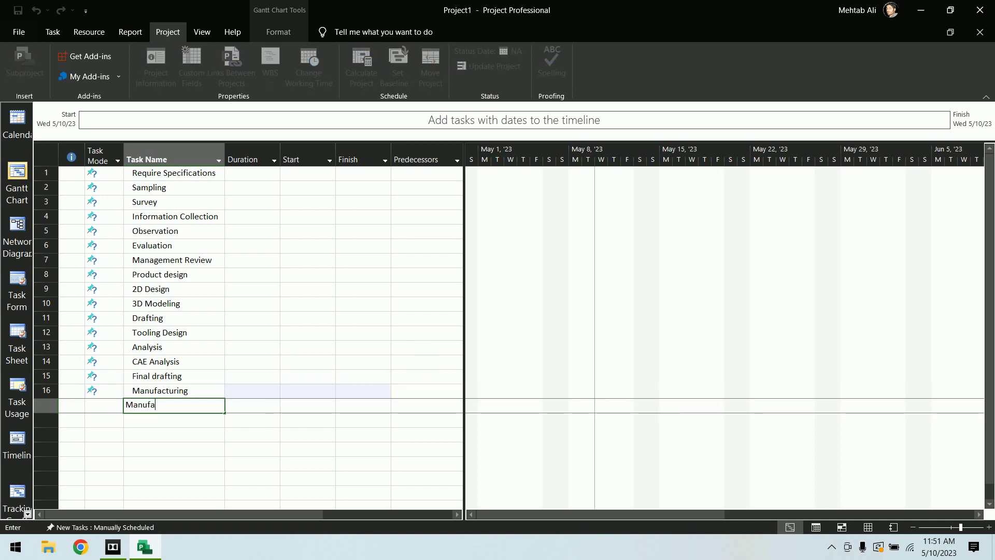
text(cturing Plan)
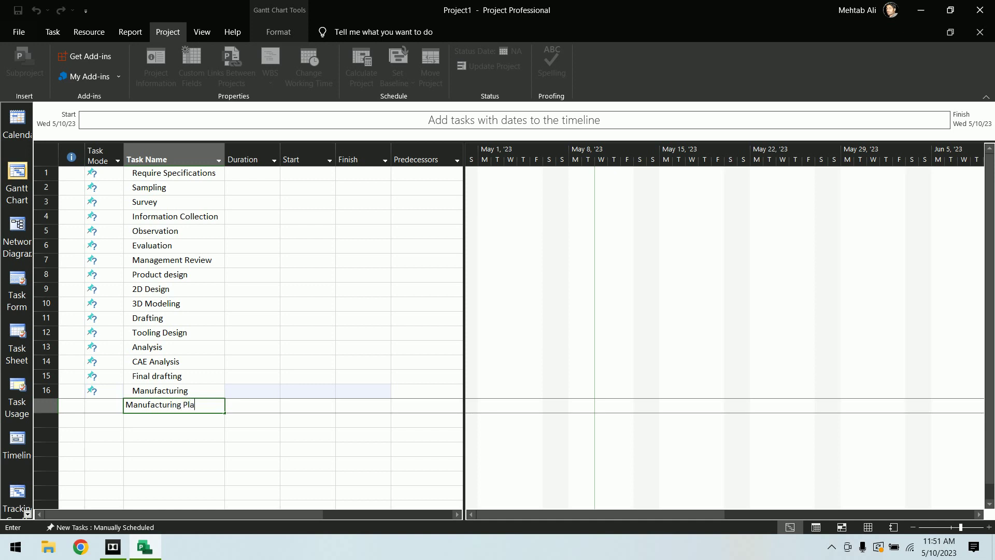
key(Return)
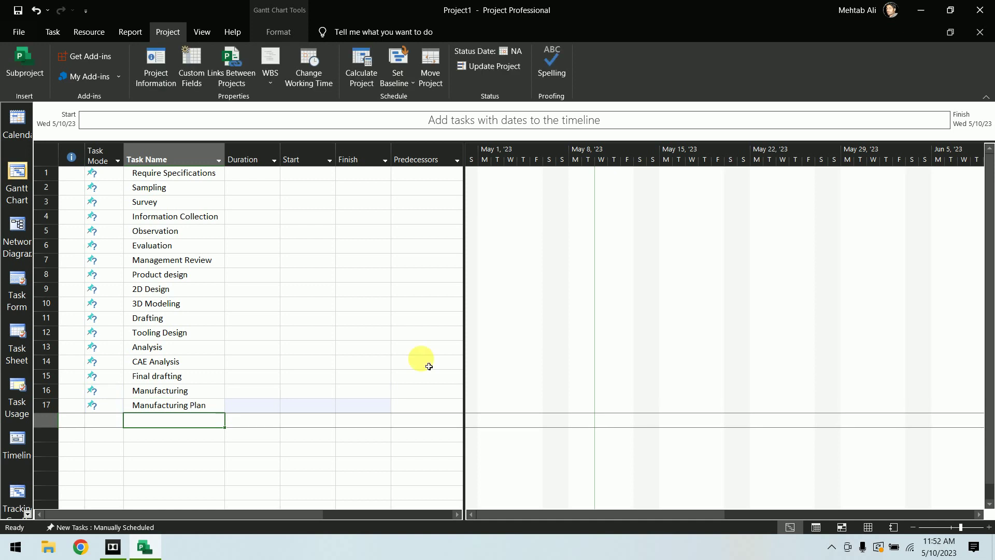
text(Resource)
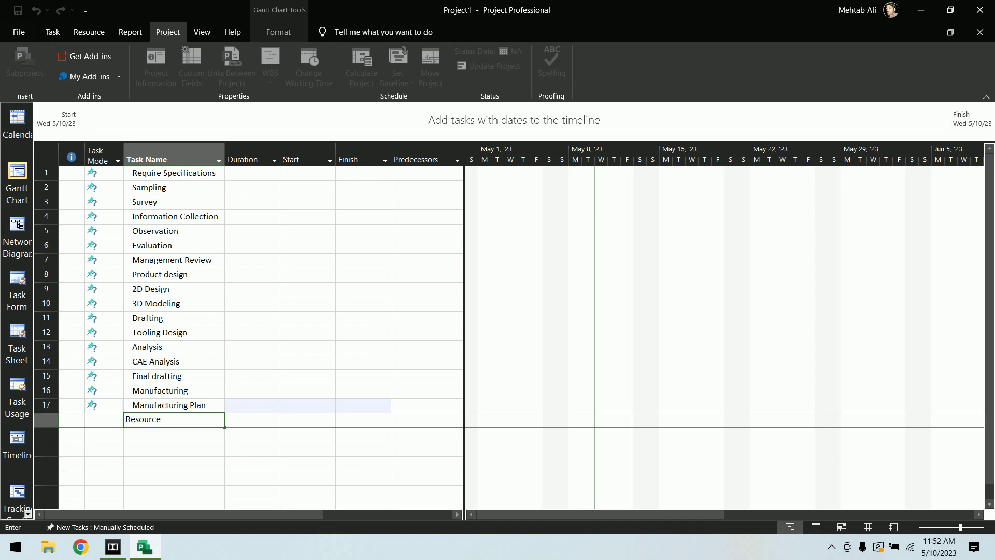
text( Requiremnt)
key(Return)
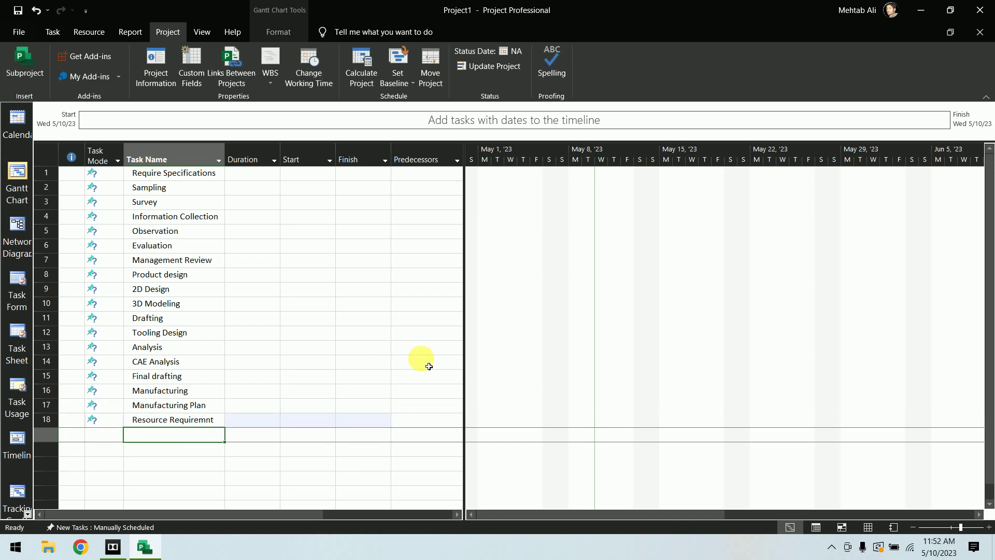
Add the tasks Make or buy and product development in rows 19 and 20, below Resource Requiremnt.
text(Make or )
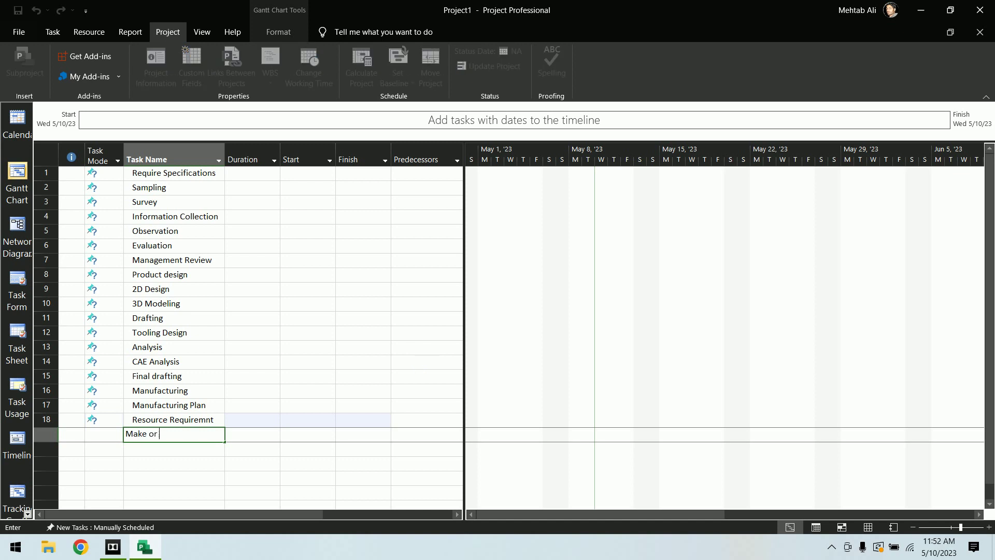
text(buy)
key(Return)
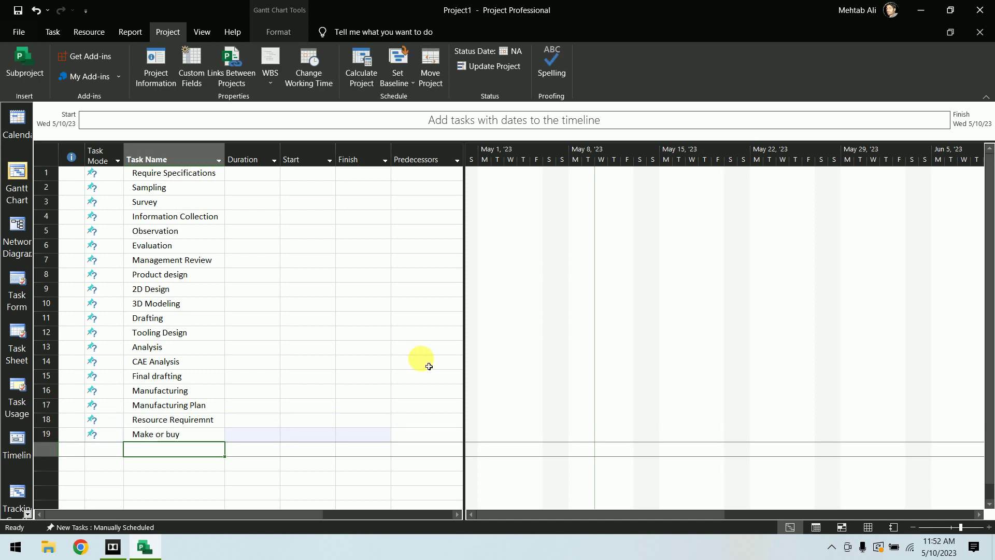
text(product )
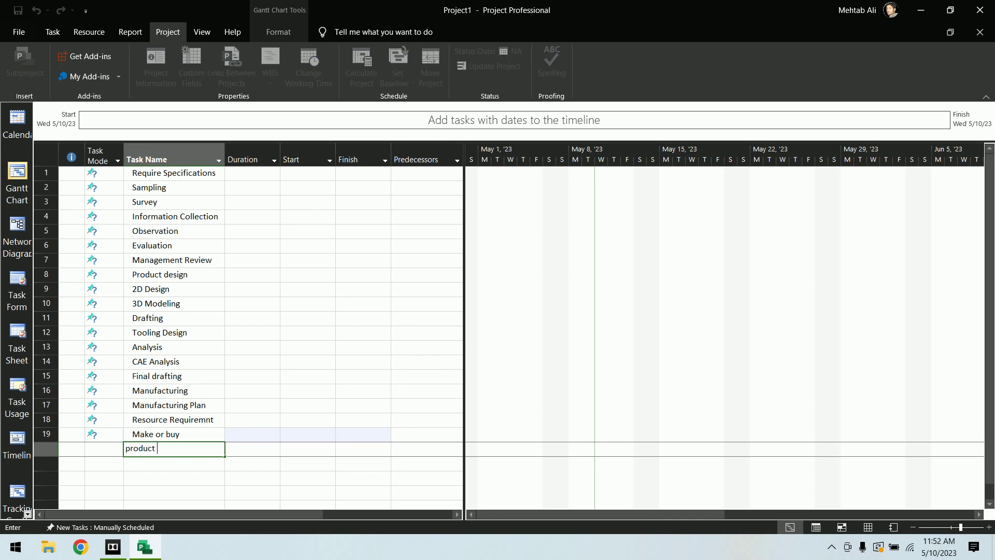
text(developmen)
text(t)
key(Return)
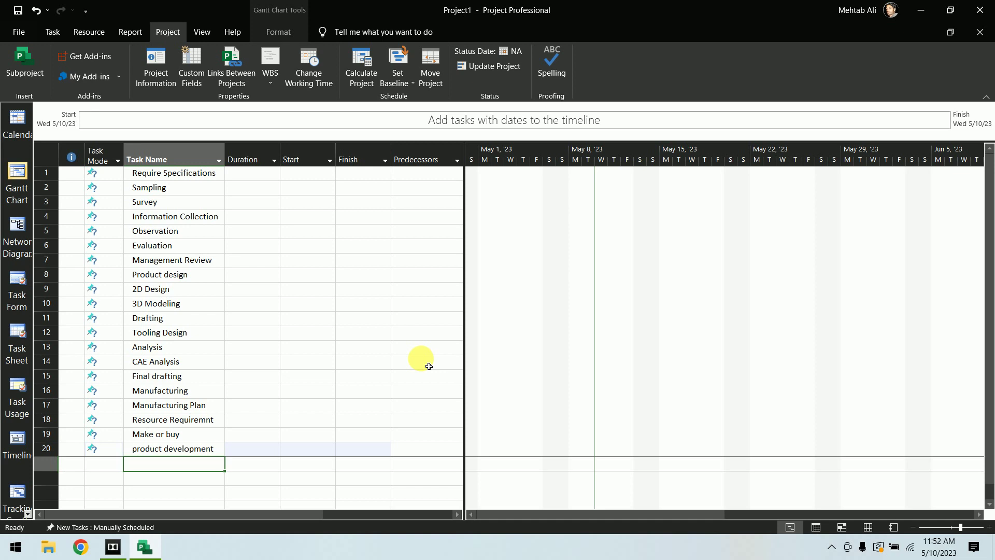
Add the tasks Assemble and Validation below product development in the task list.
text(As)
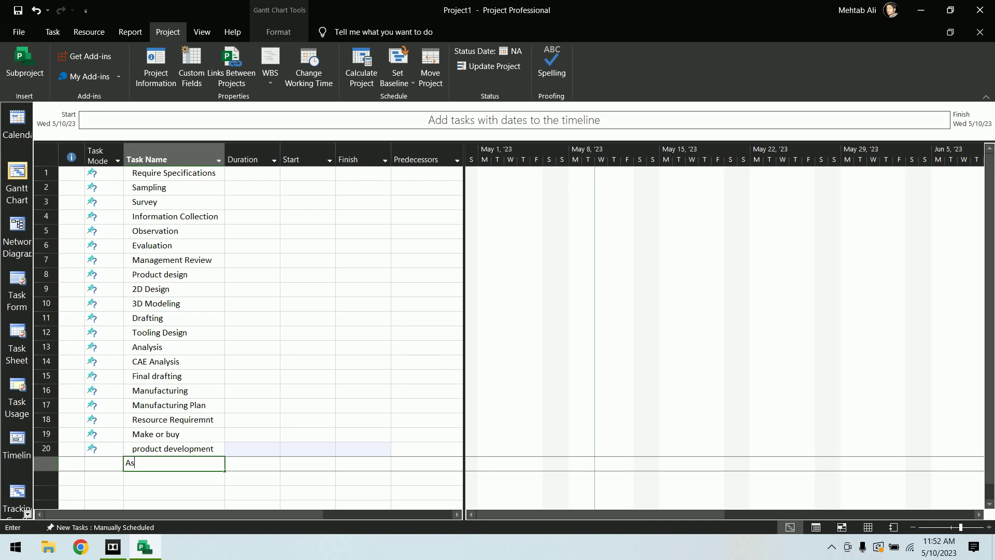
text(semble)
key(Return)
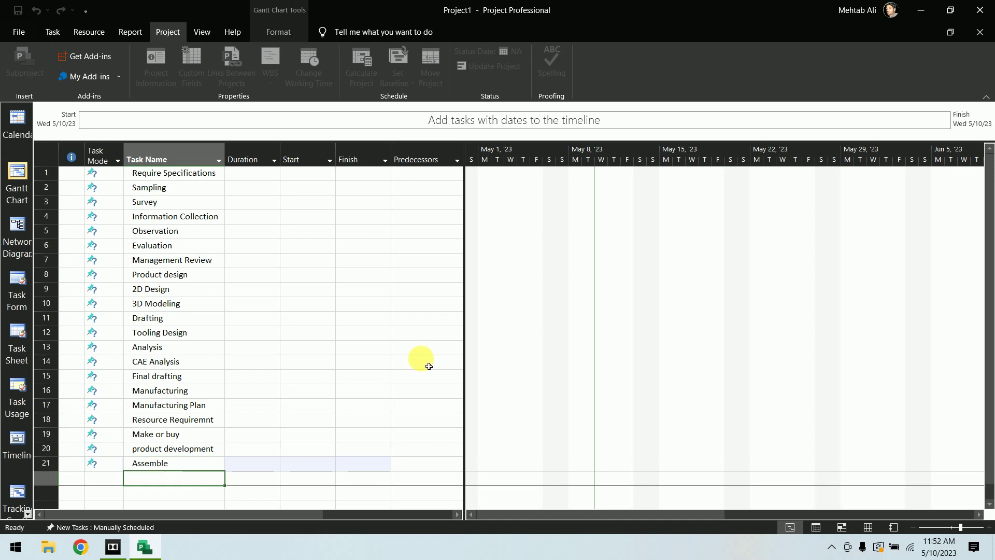
text(Validation)
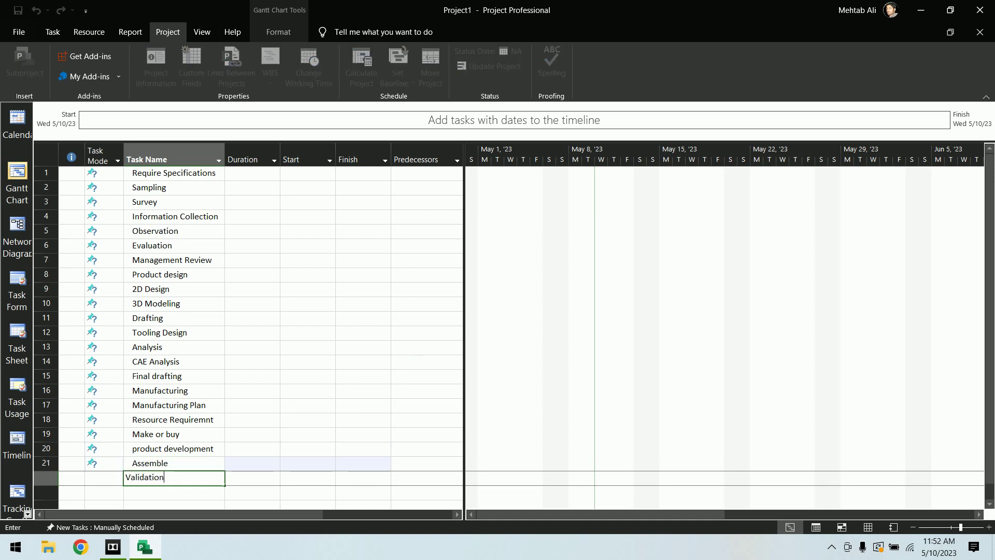
key(Return)
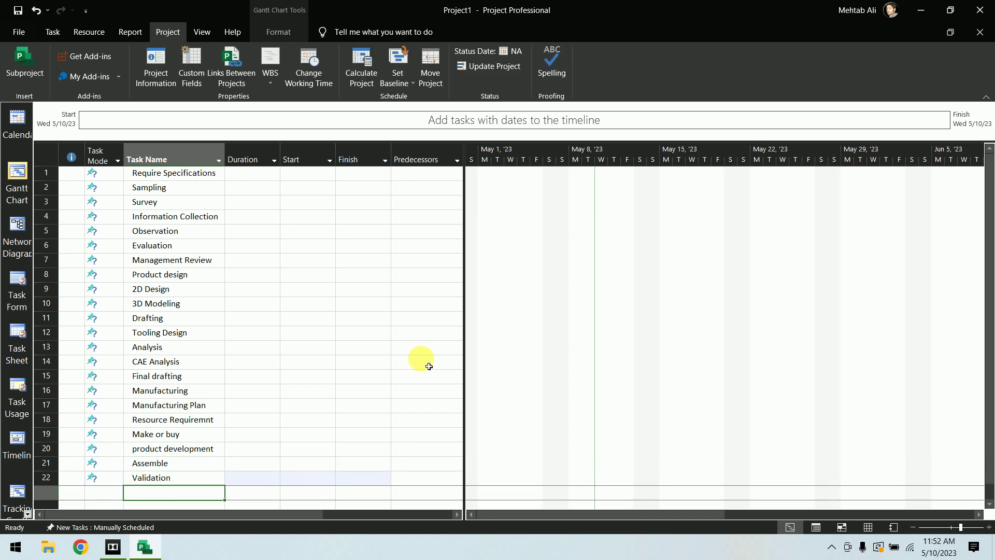
Add the tasks Parts Validation and Product Validation below Validation in the task list.
text(Parts)
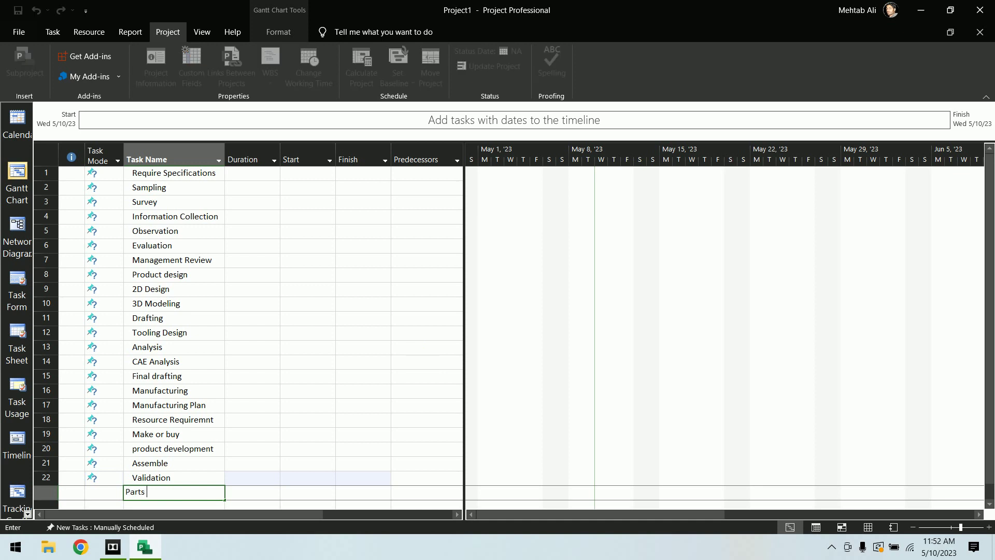
text( Validation)
key(Return)
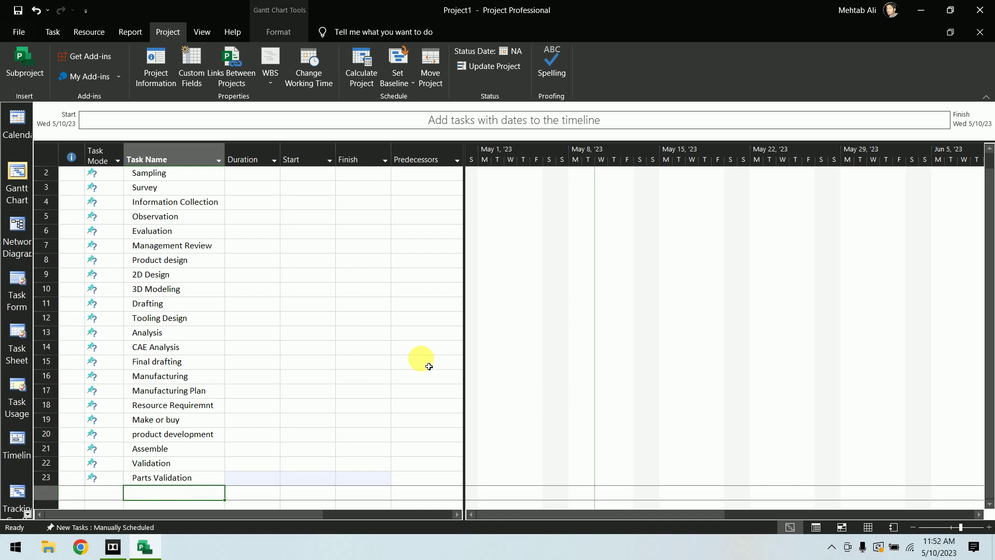
text(Produc)
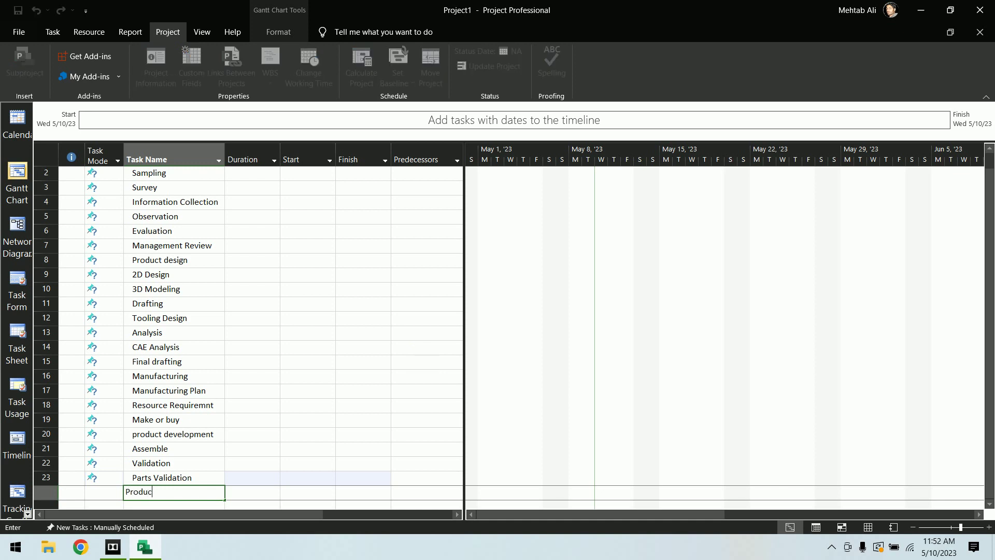
text(t Validation)
key(Escape)
key(Return)
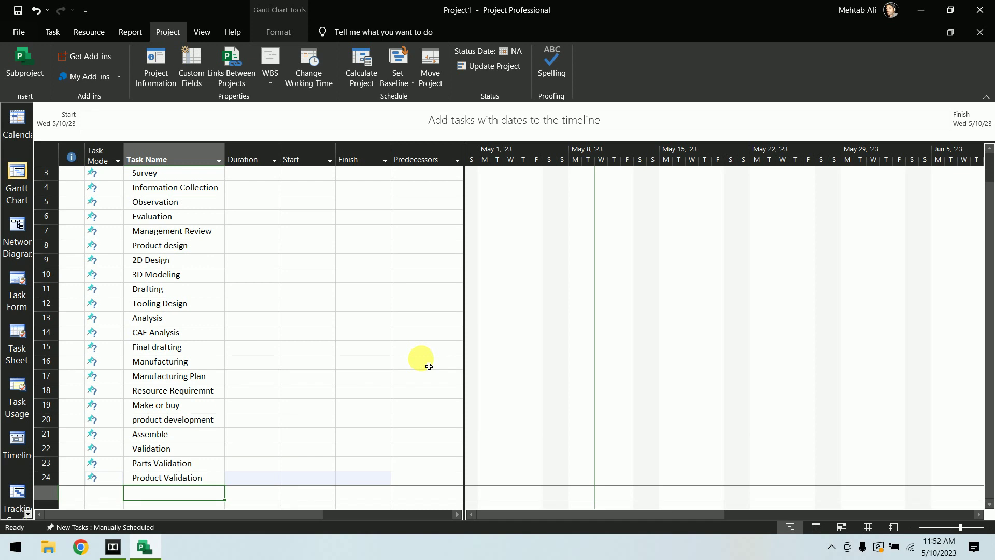
Add the tasks Quality Control and Process documentation in rows 25 and 26, below Product Validation.
text(Qual)
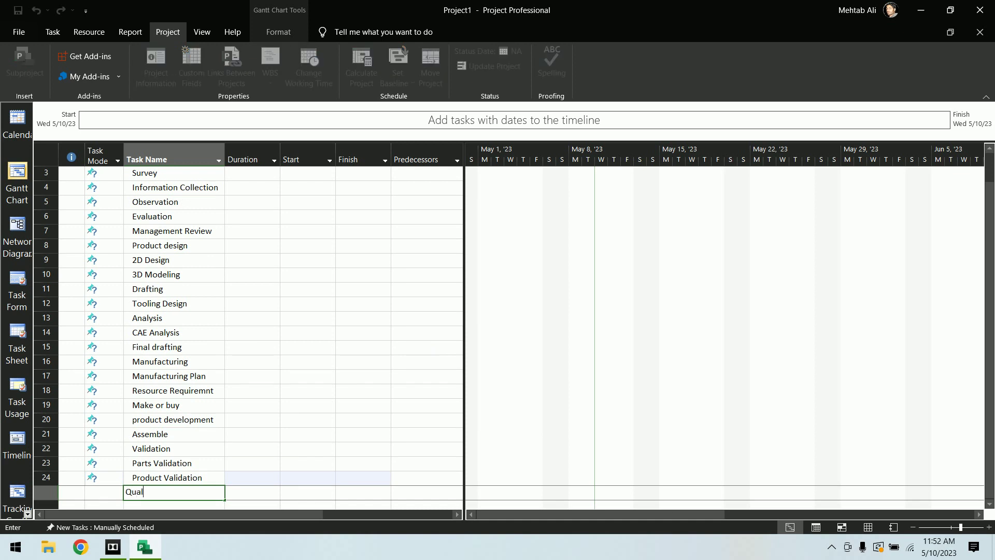
text(ity Control)
key(Return)
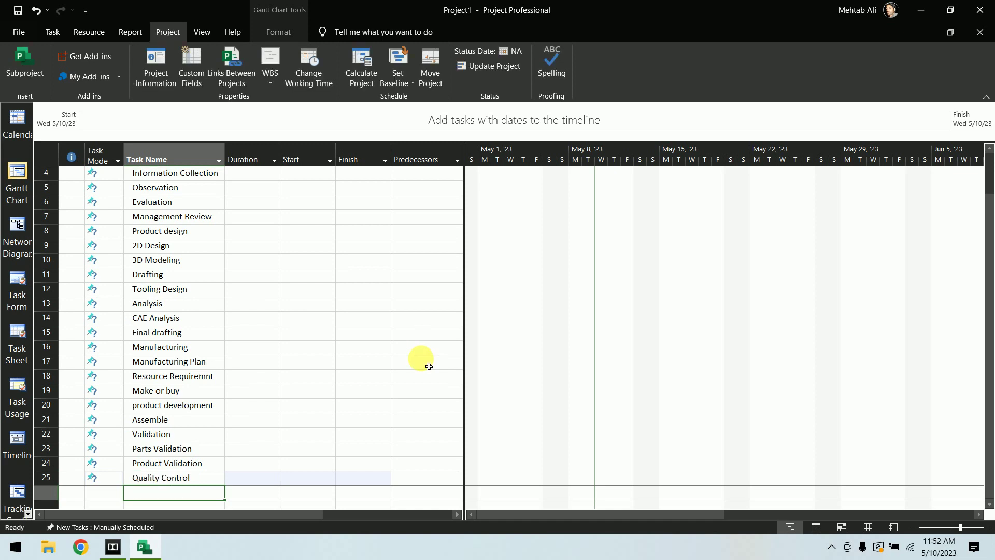
text(Process)
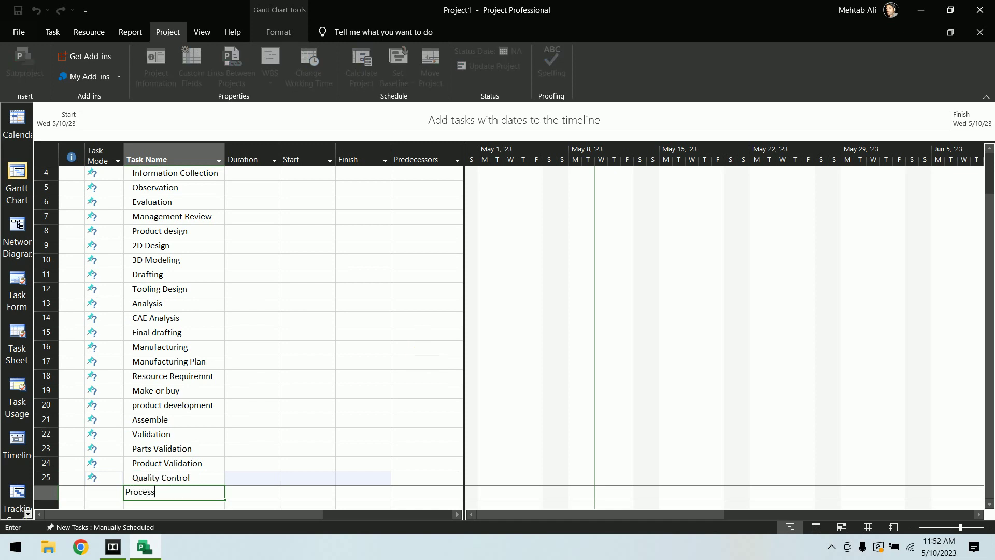
text( documentation)
key(Return)
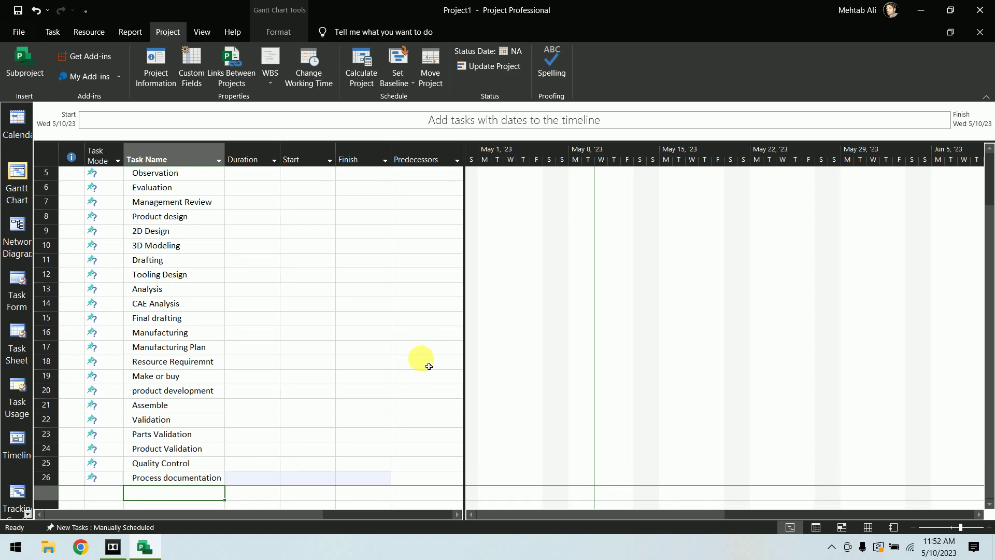
Add another Quality Control task and a process documenttaion task in rows 27 and 28 of the task list.
text(Qualit)
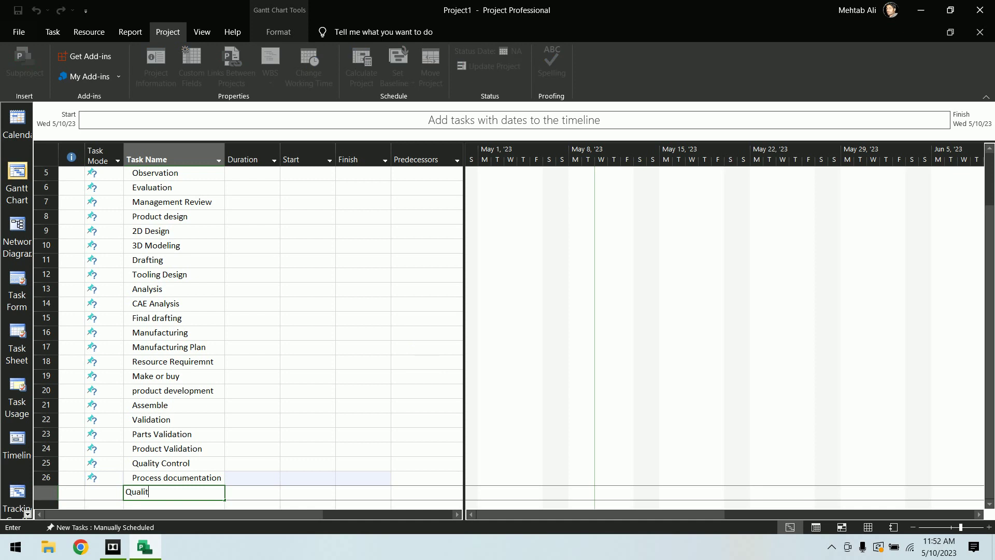
text(y Co)
text(ntrol)
key(Return)
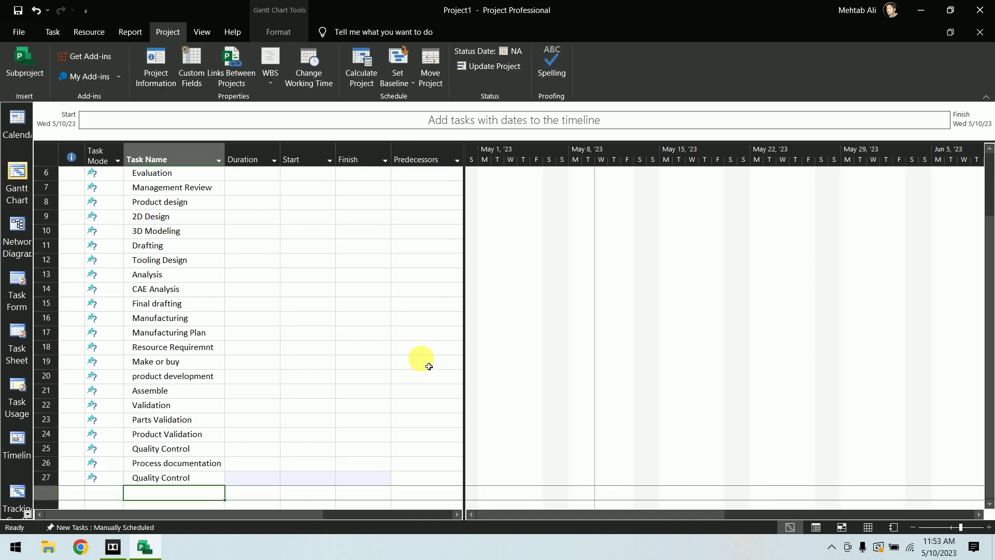
text(process )
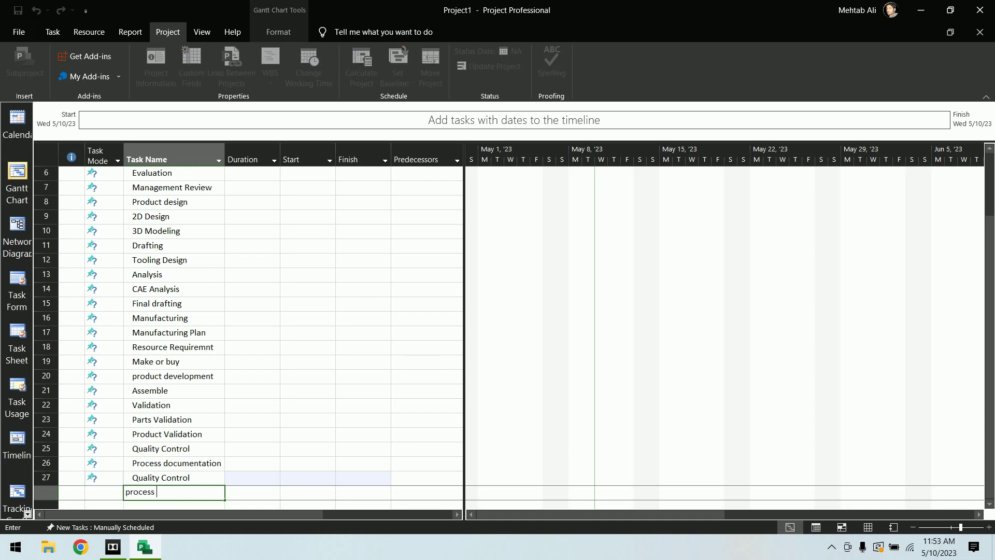
text(documenttaion)
key(Return)
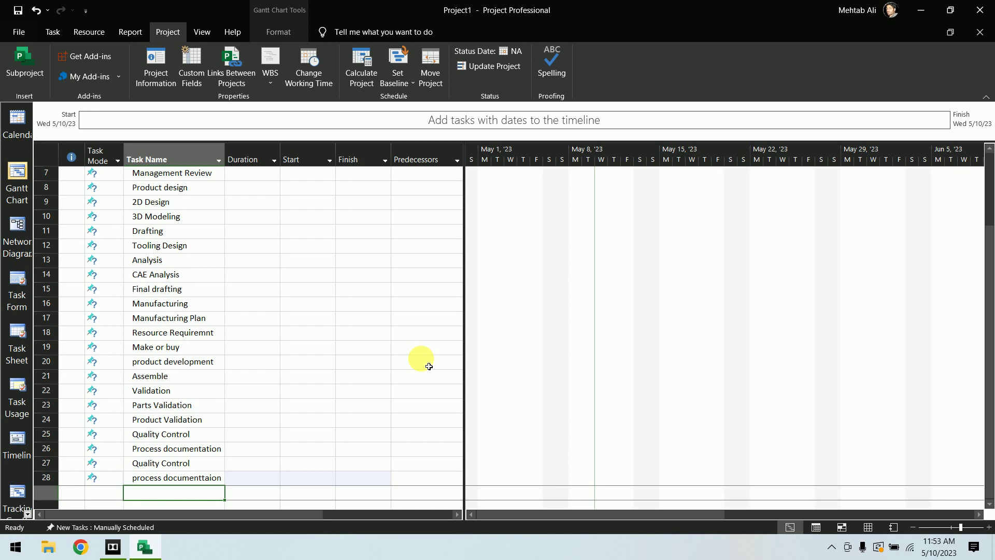
Add the tasks quality control and Quality Assurance in rows 29 and 30 of the task list.
text(qu)
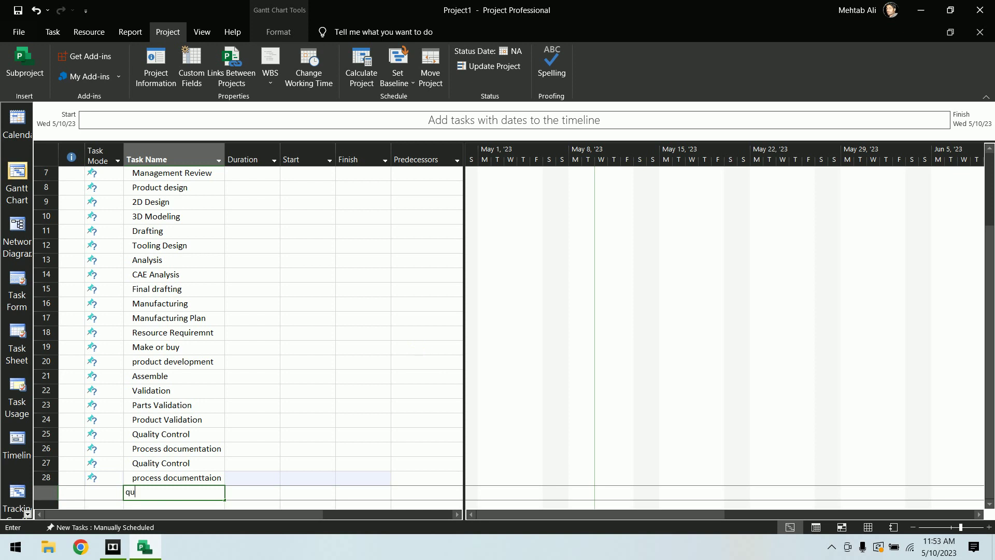
text(ality contro)
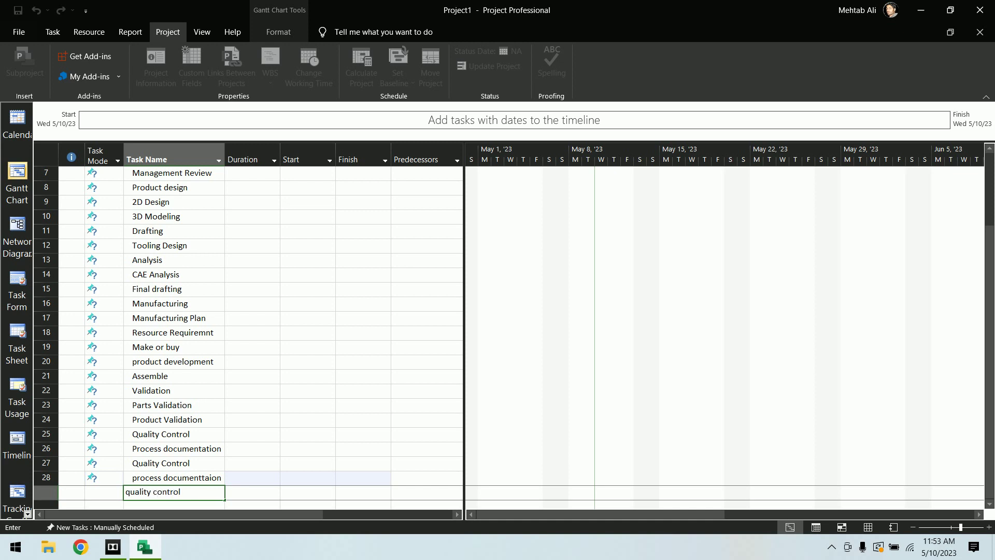
text(l)
key(Return)
text(Q)
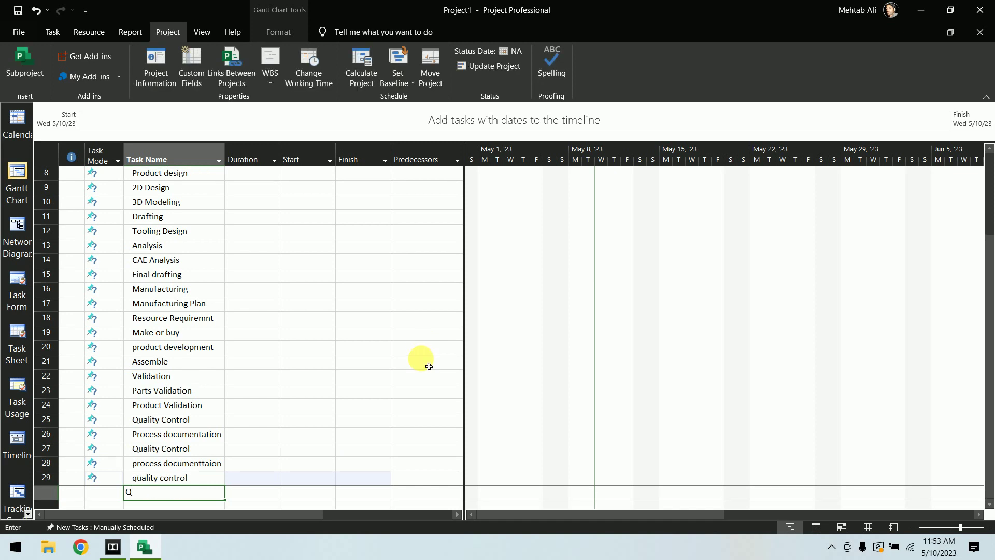
text(uality As)
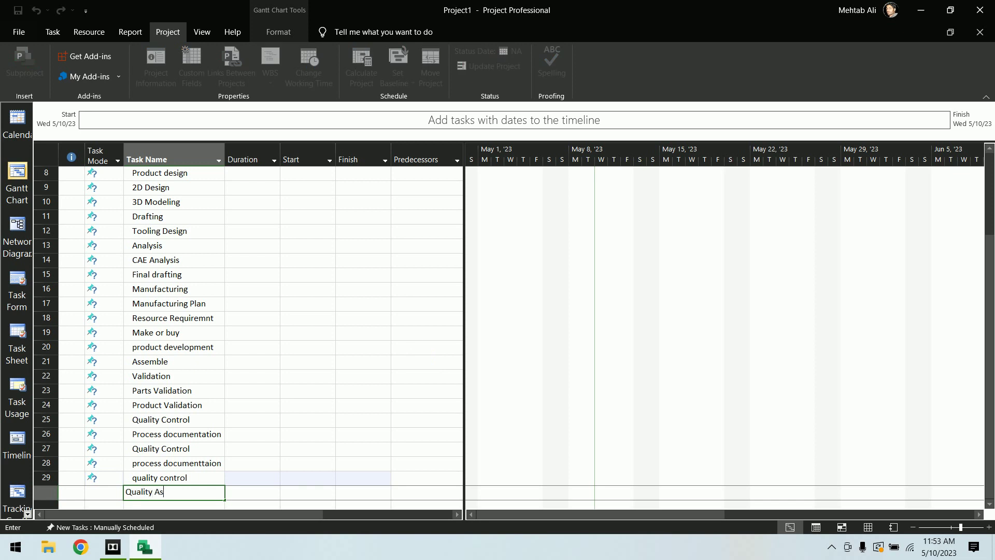
text(surance)
key(Return)
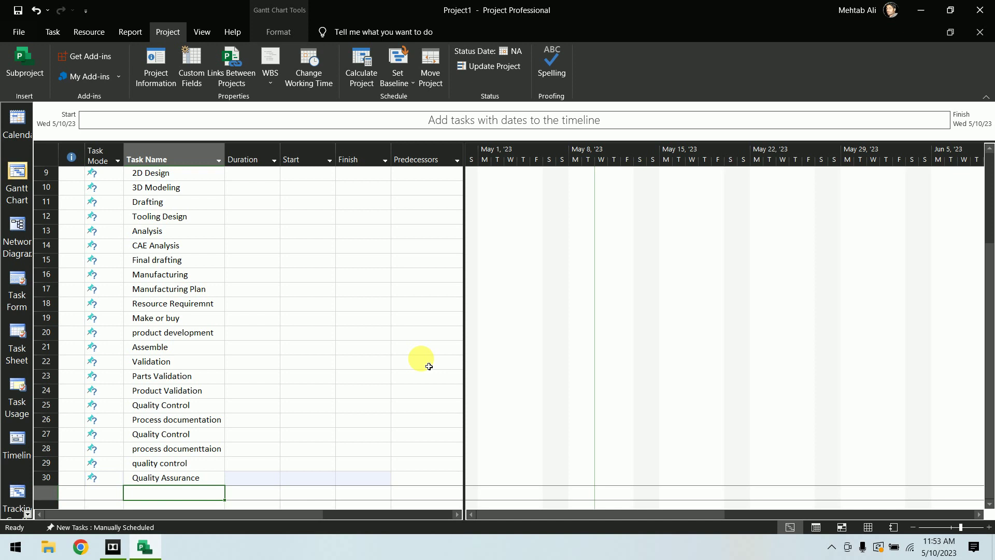
Add the tasks Commercialization and Test Marketing below Quality Assurance in the task list.
text(Commerc)
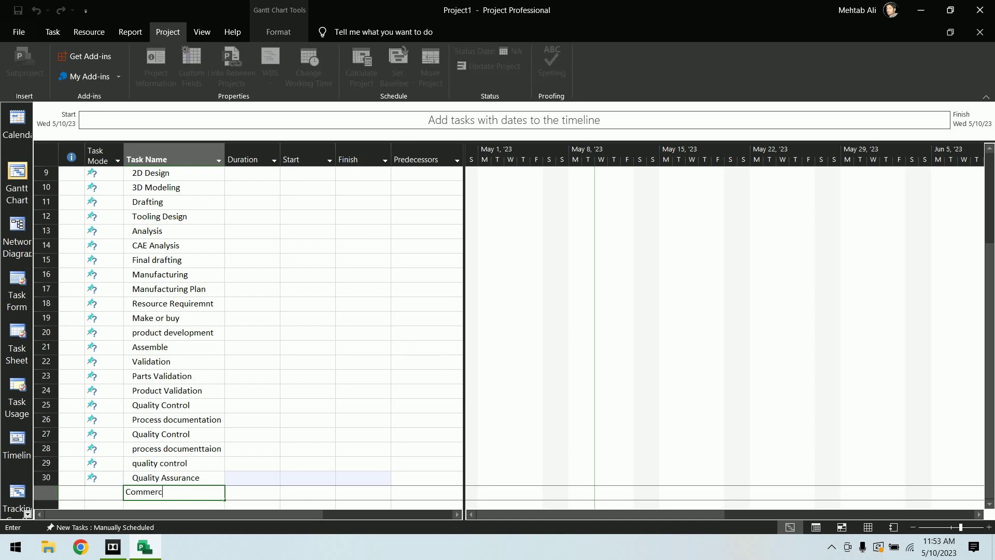
text(ialization)
key(Return)
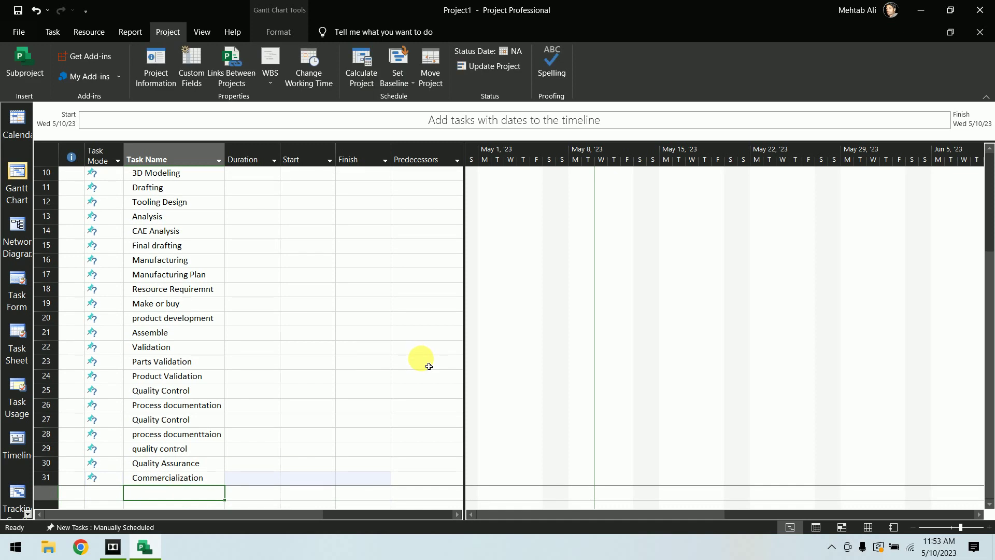
text(Test Mar)
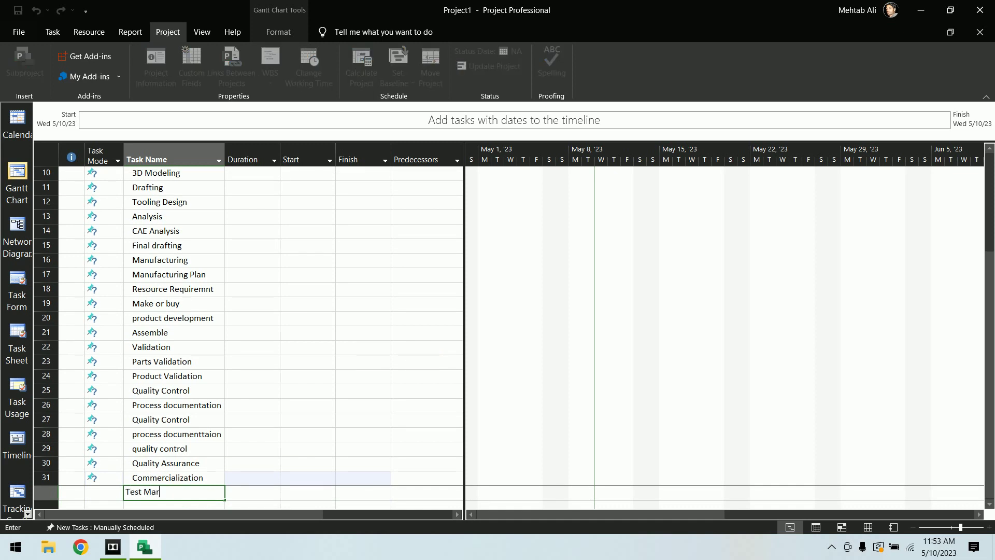
text(keting)
key(Return)
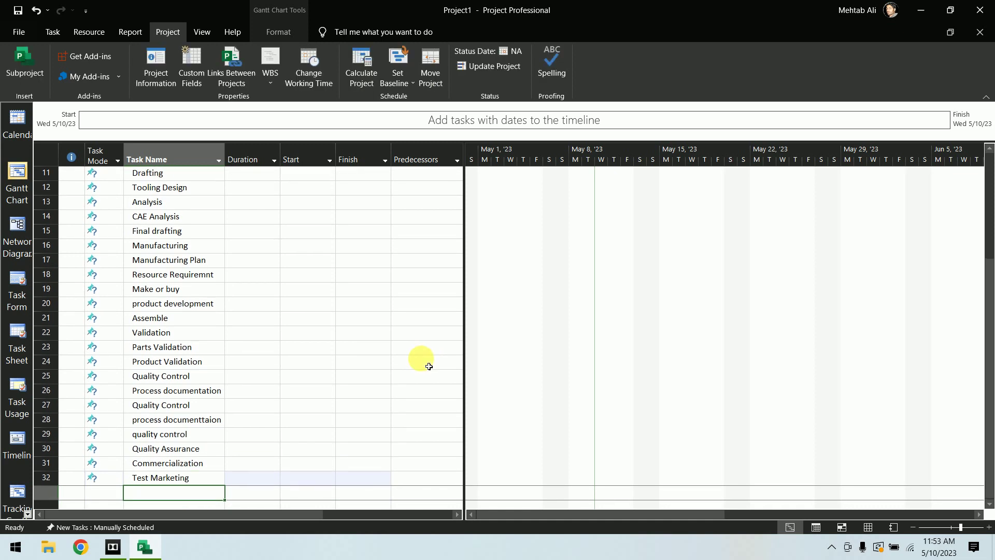
text(End of)
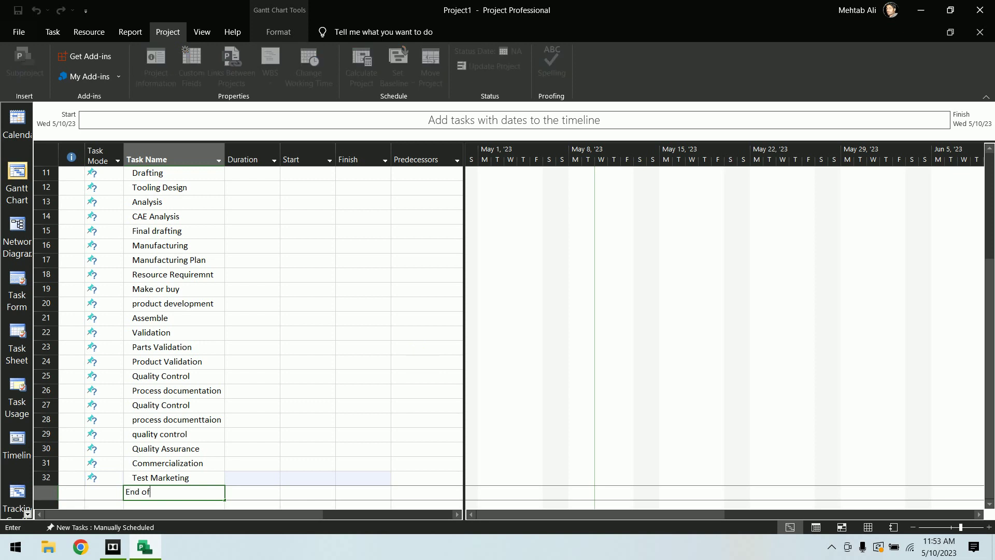
text( Project)
key(Return)
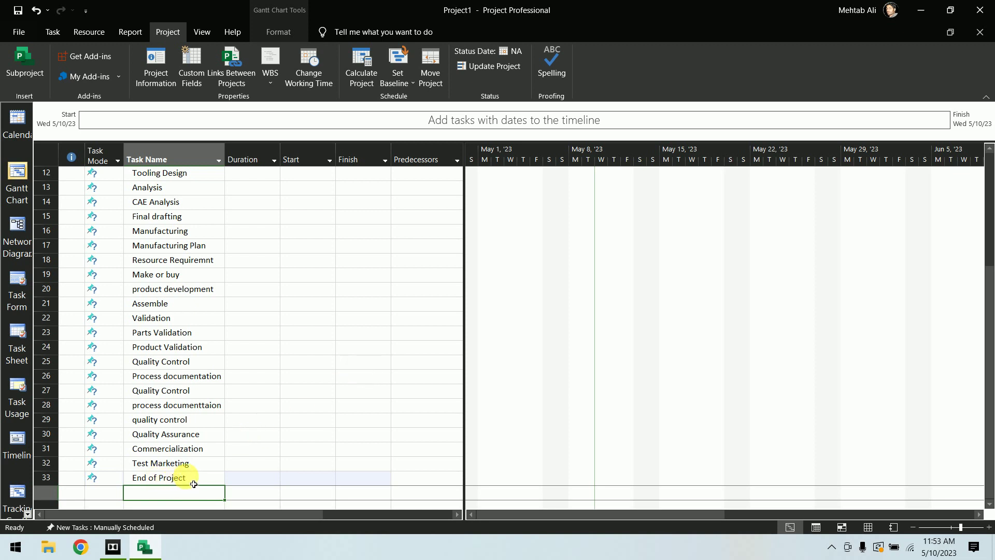
click(45, 477)
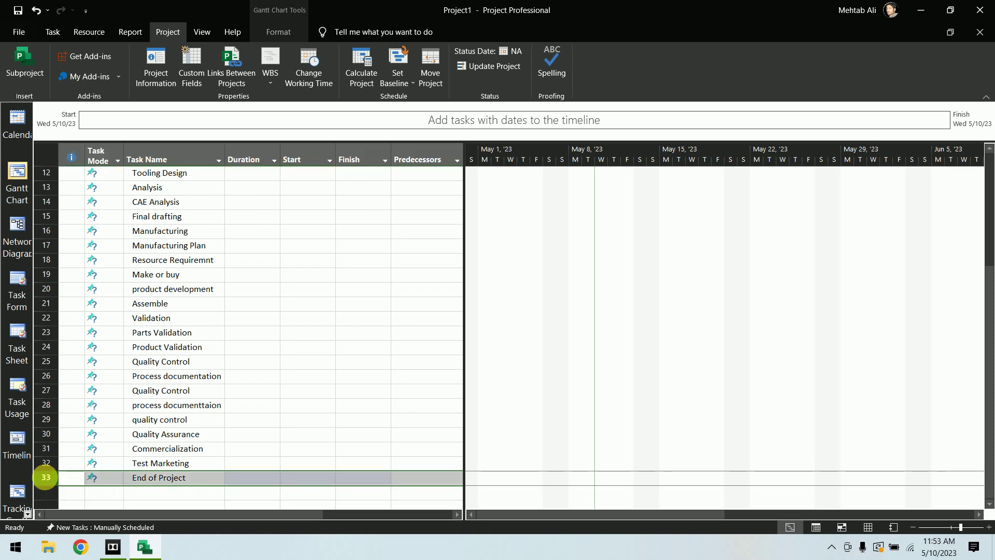
right_click(46, 478)
click(93, 321)
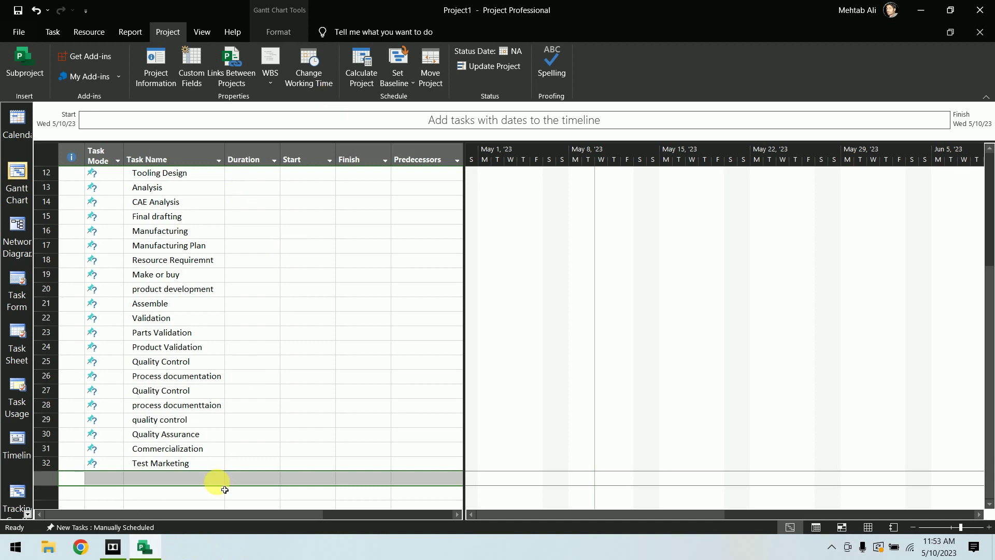
Insert a milestone named End of project in row 33, below Test Marketing.
click(53, 31)
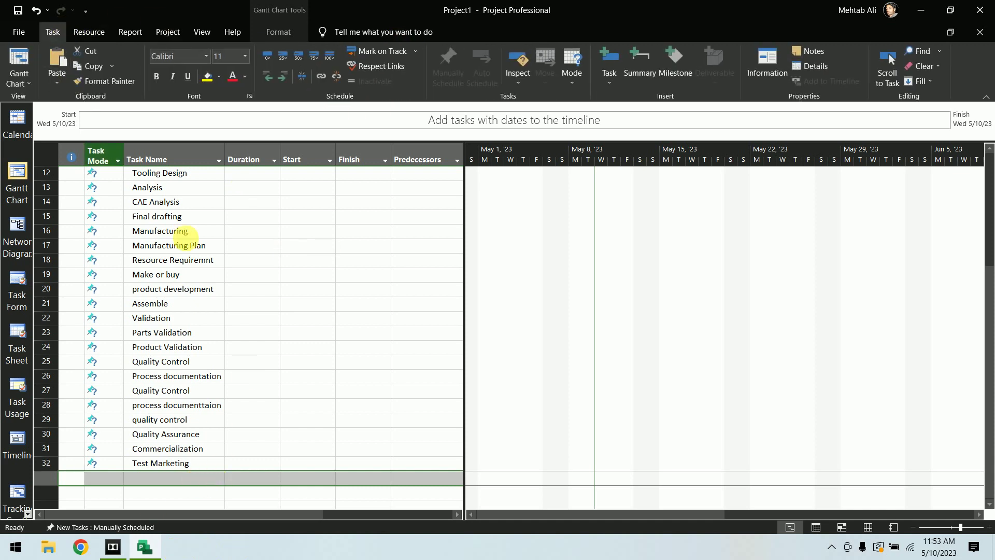
click(676, 72)
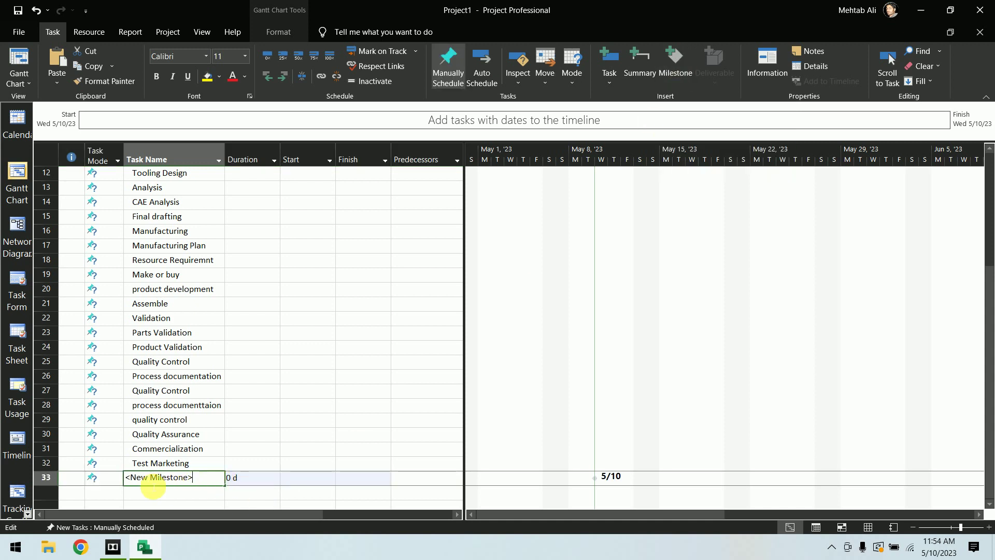
click(187, 478)
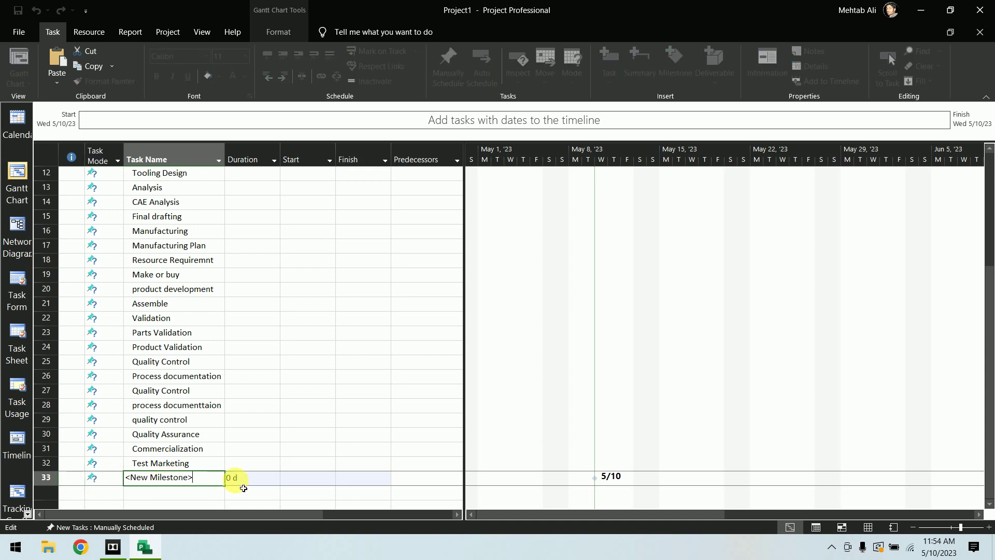
text(End of project)
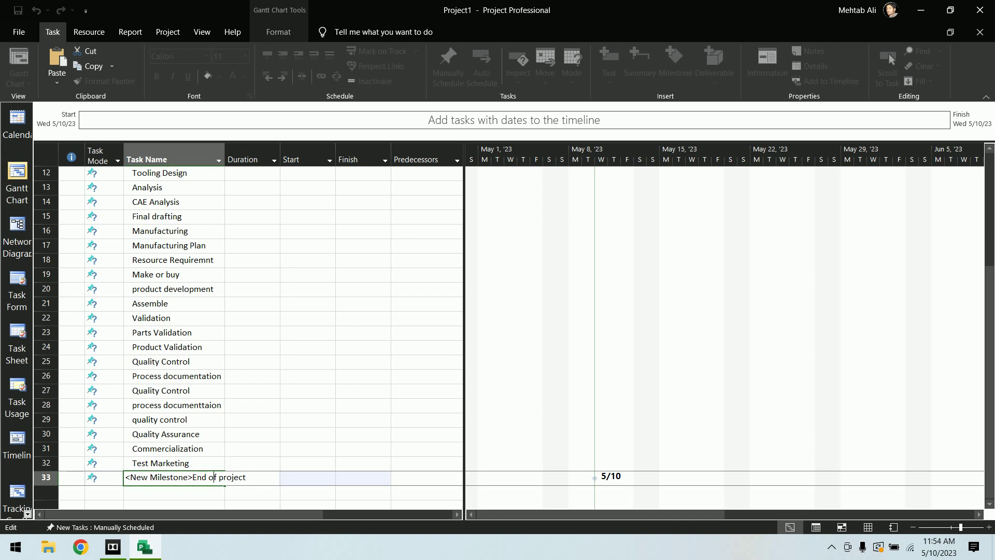
key(BackSpace)
key(BackSpace)
key(BackSpace)
key(BackSpace)
key(BackSpace)
key(BackSpace)
key(BackSpace)
key(BackSpace)
key(BackSpace)
key(BackSpace)
key(BackSpace)
key(BackSpace)
key(BackSpace)
key(BackSpace)
key(BackSpace)
key(Return)
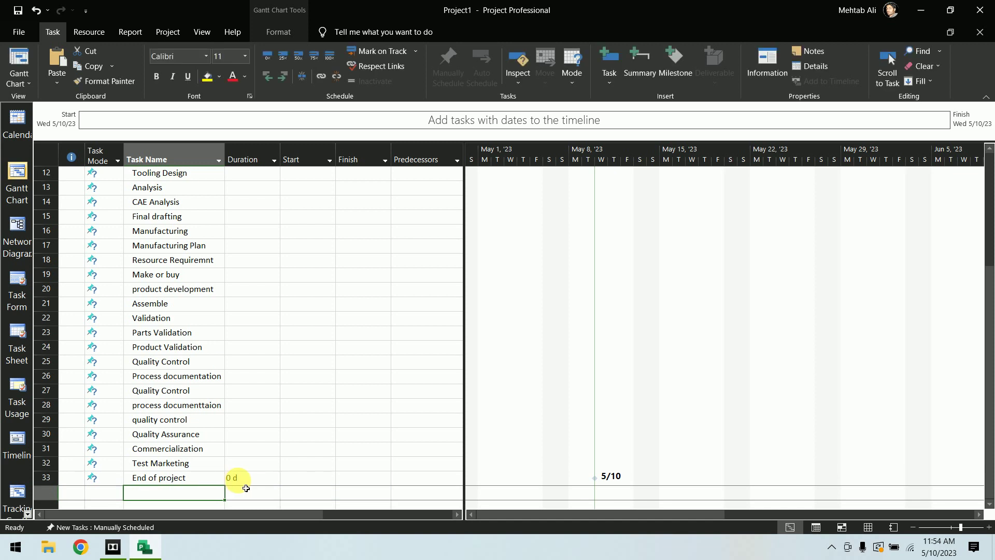
Switch all tasks from Require Specifications through End of project to Auto Schedule.
scroll(306, 420, up, 4)
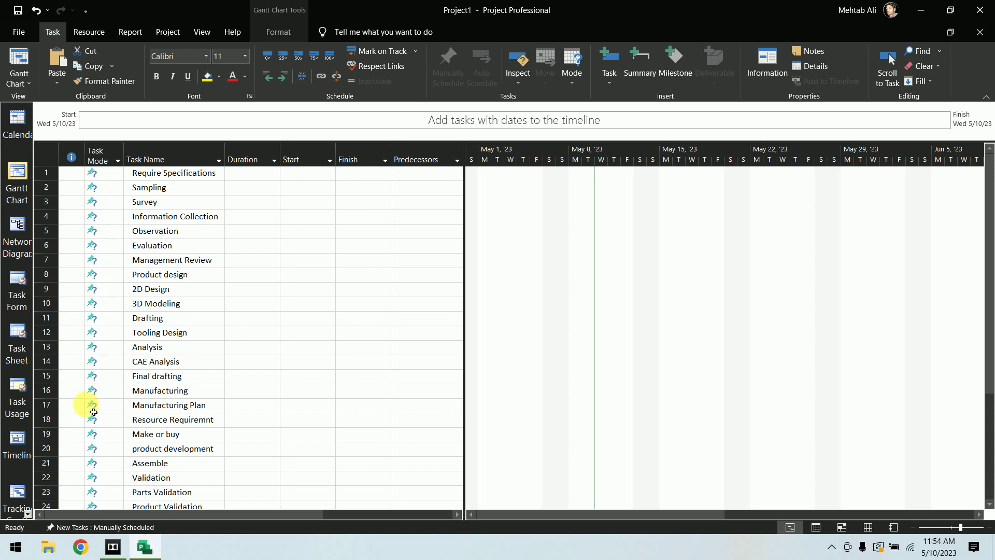
drag(44, 173, 62, 344)
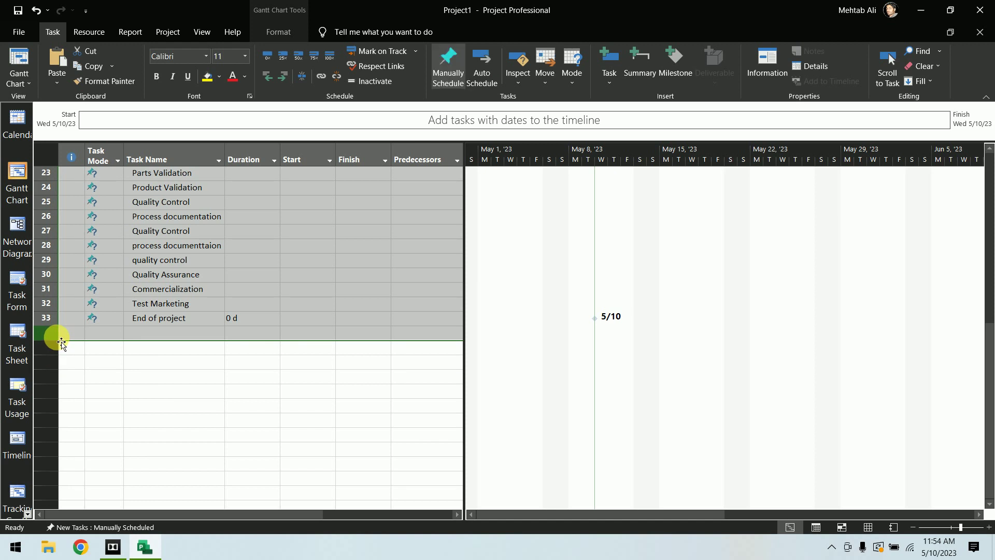
click(479, 88)
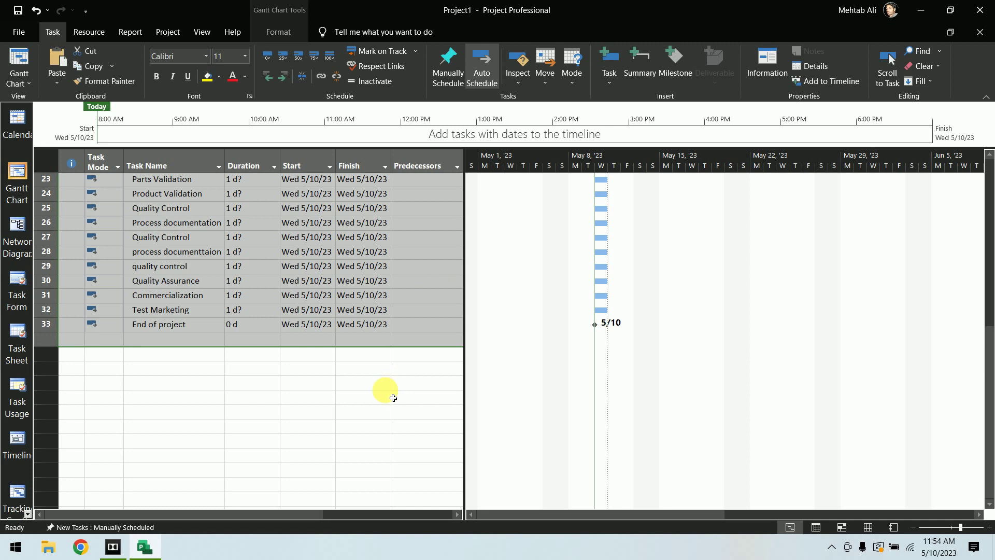
click(382, 384)
scroll(354, 361, up, 8)
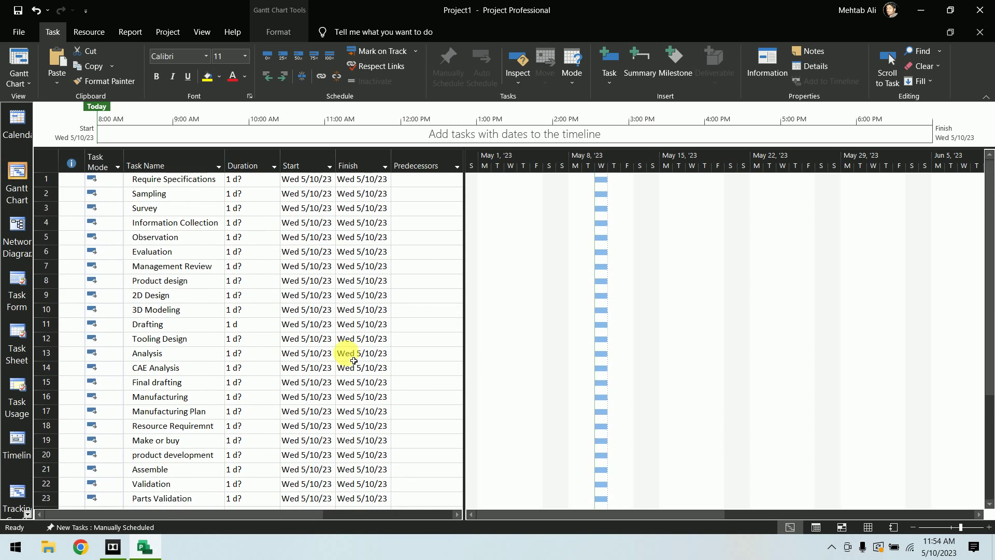
scroll(246, 406, down, 7)
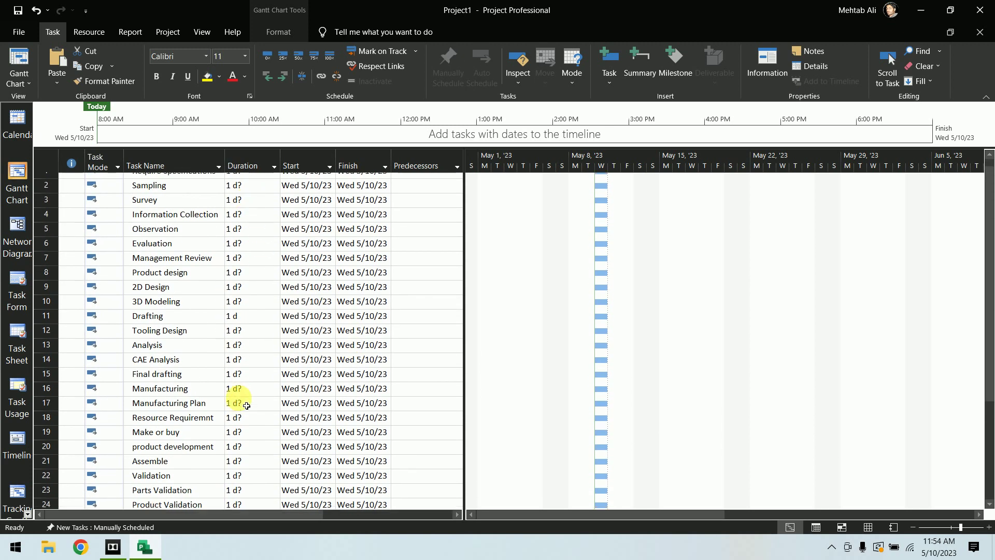
scroll(247, 406, up, 7)
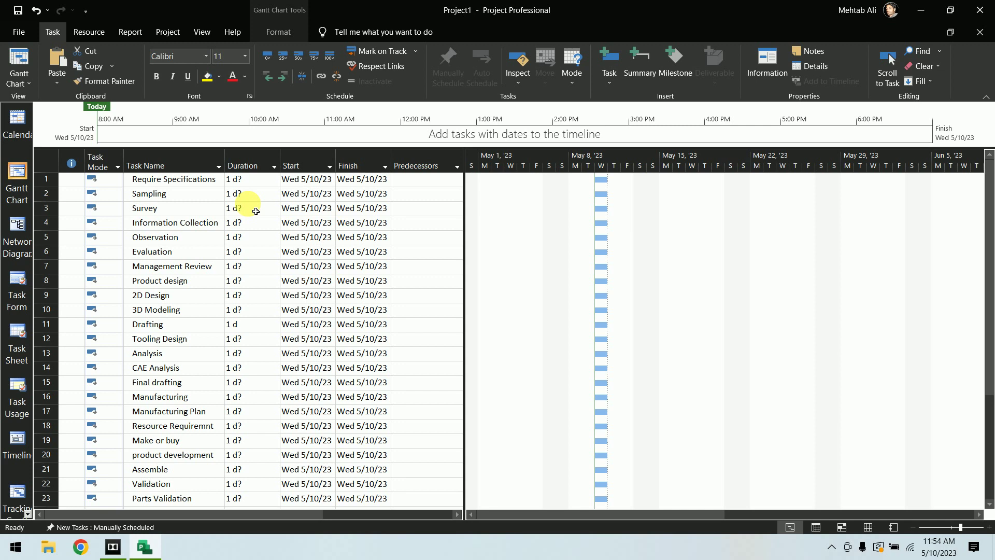
Indent Sampling through Management Review under Require Specifications, and 2D Design through Tooling Design under Product design.
click(171, 195)
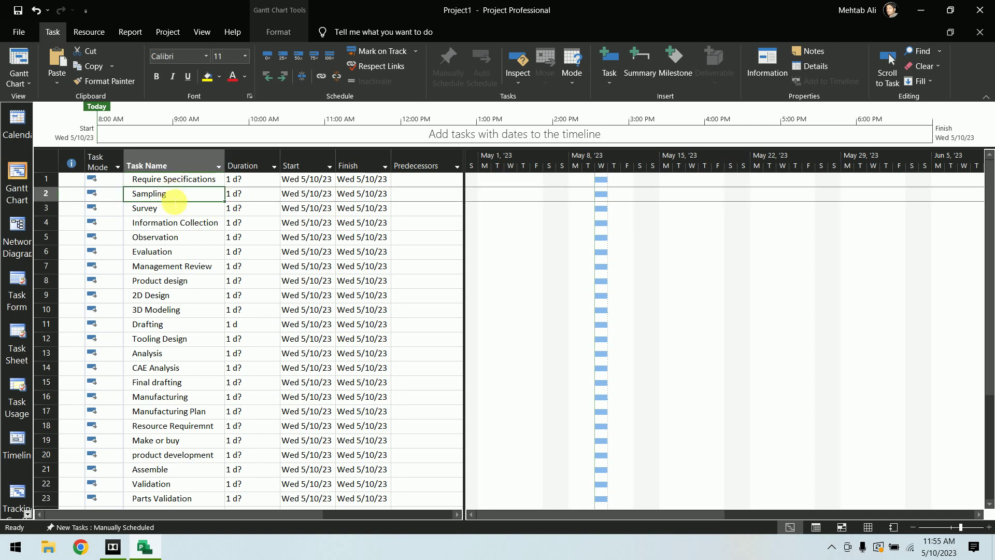
drag(45, 193, 52, 268)
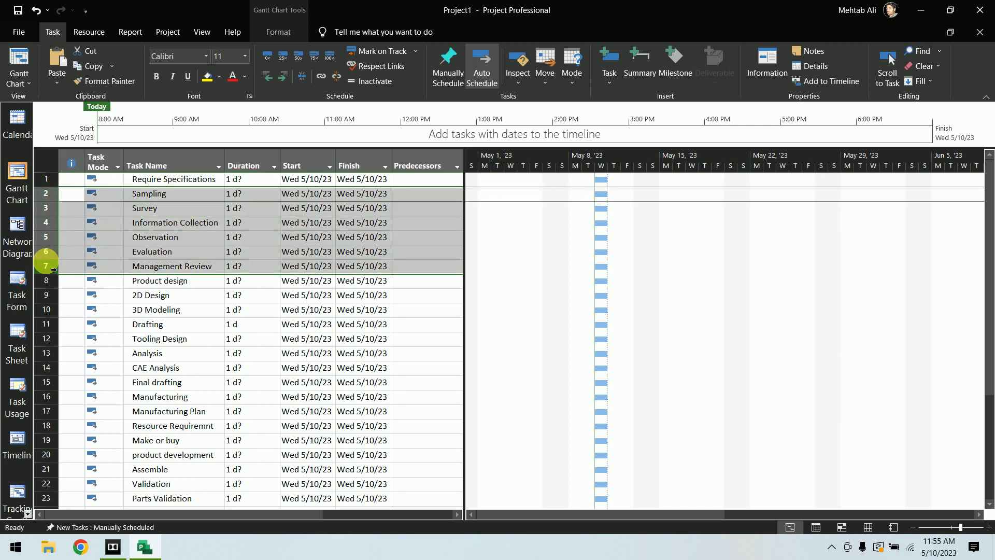
click(283, 80)
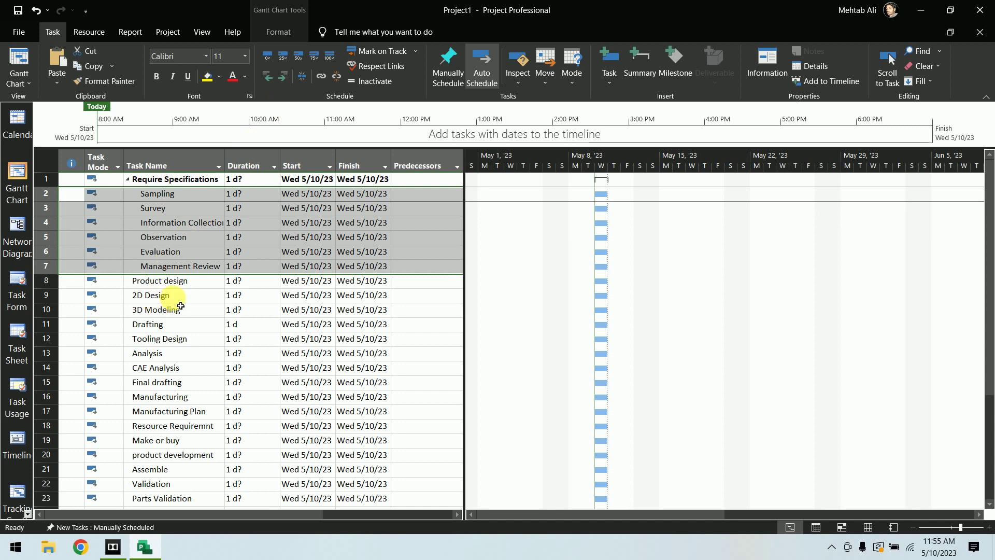
drag(166, 295, 185, 342)
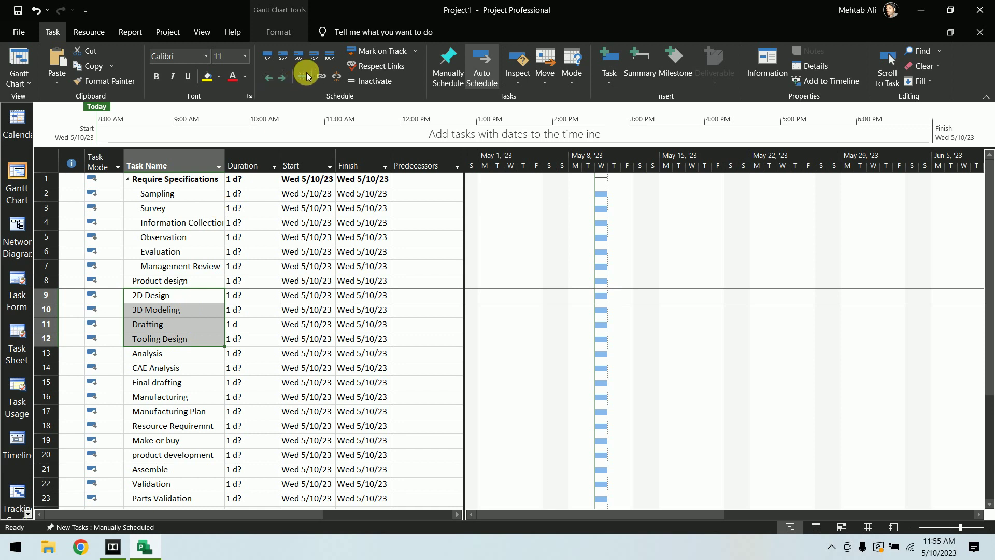
click(286, 75)
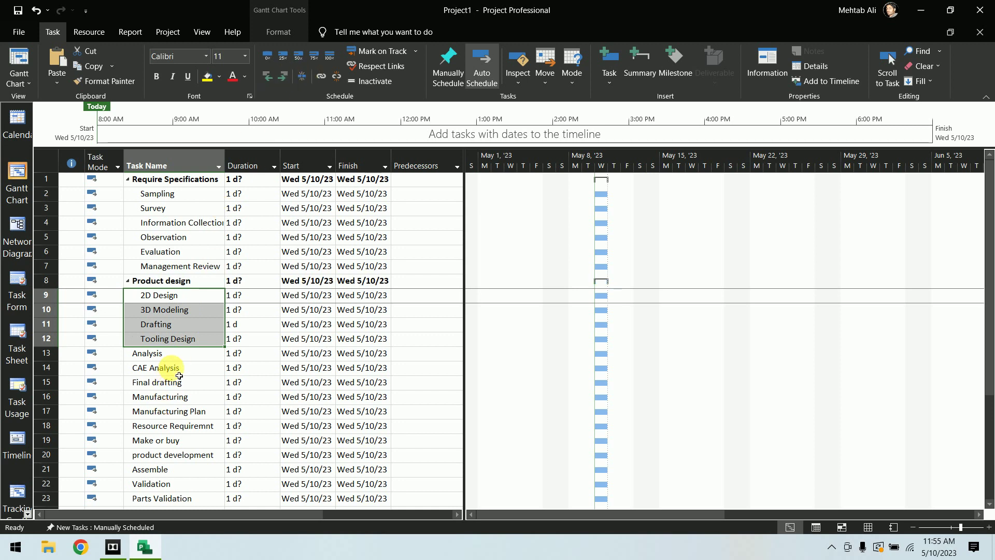
Indent CAE Analysis and Final drafting under Analysis, and Manufacturing Plan through Assemble under Manufacturing.
drag(175, 369, 168, 383)
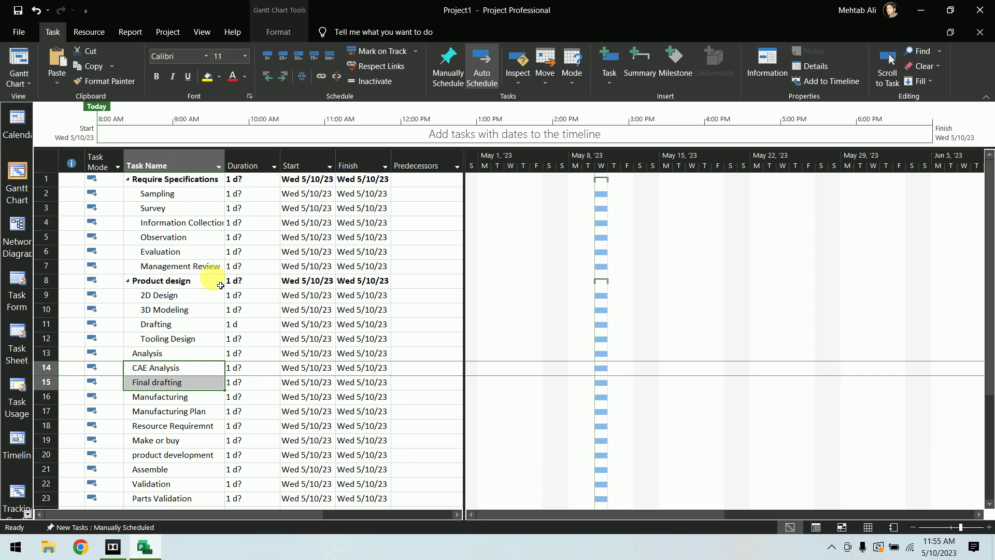
click(286, 75)
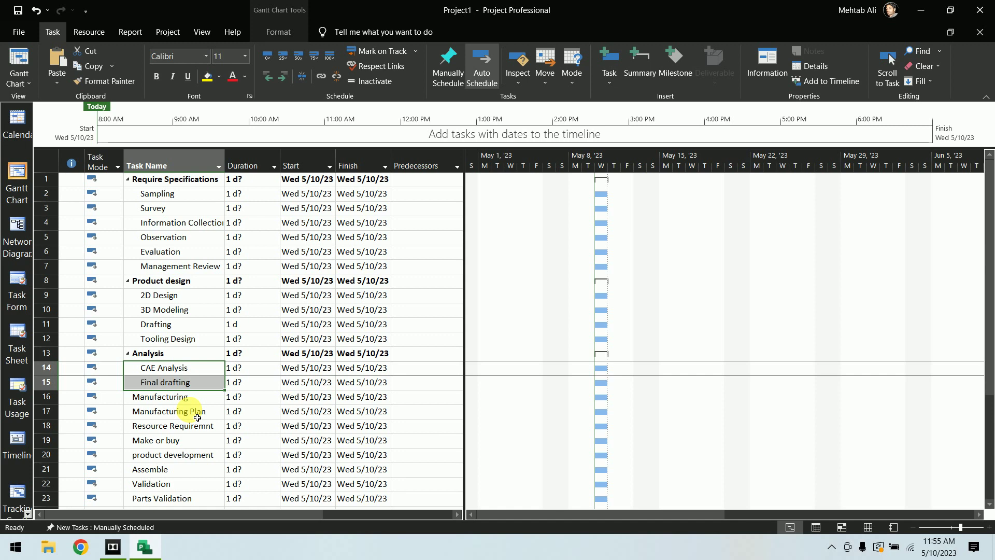
drag(194, 412, 163, 467)
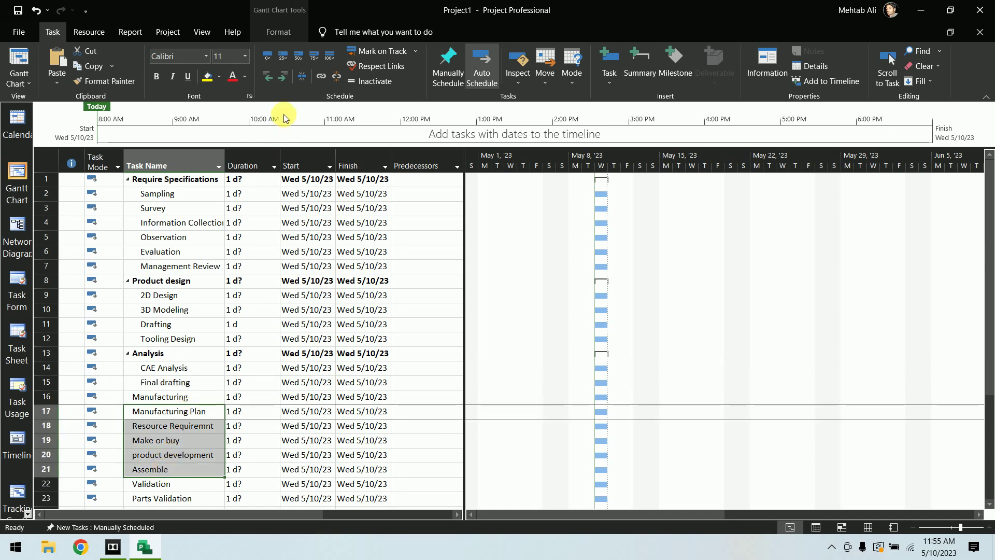
click(285, 76)
Indent Parts Validation and Product Validation as subtasks of Validation.
scroll(155, 339, down, 4)
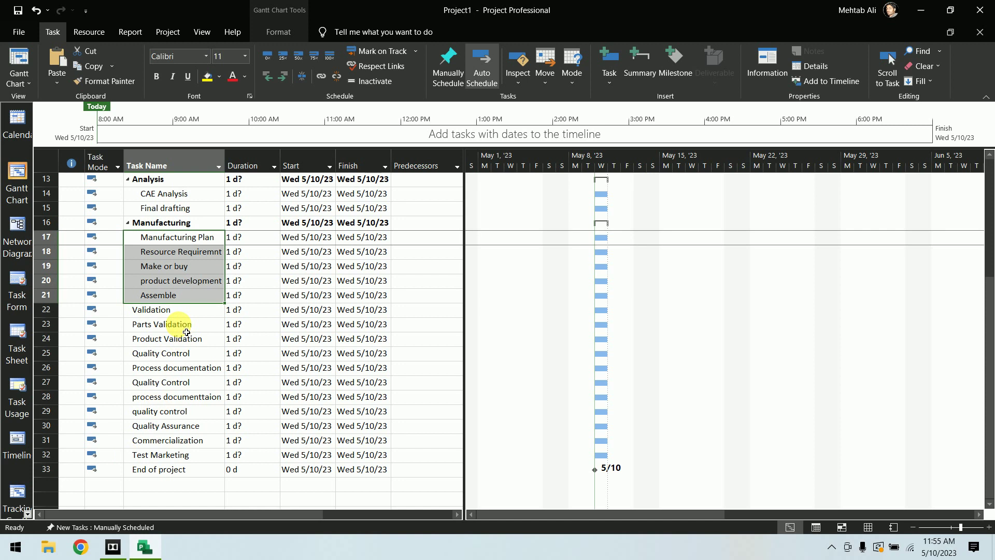
drag(181, 325, 192, 338)
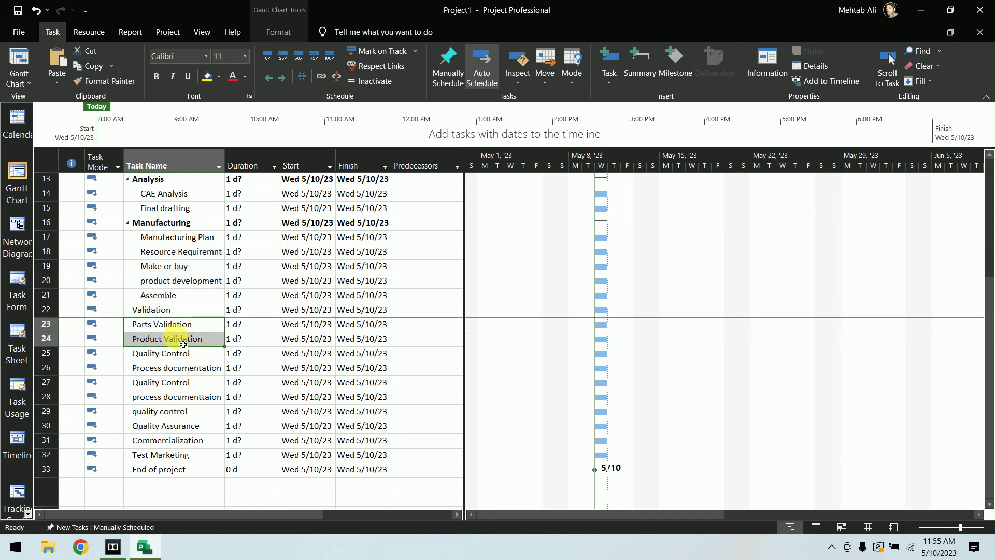
click(288, 81)
Delete the redundant quality control task in row 29.
click(174, 373)
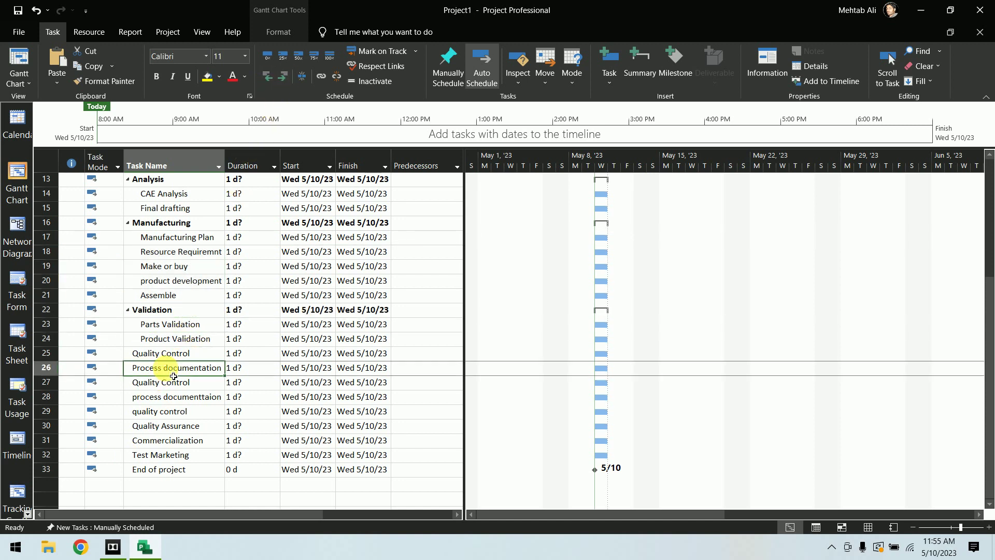
drag(173, 376, 168, 406)
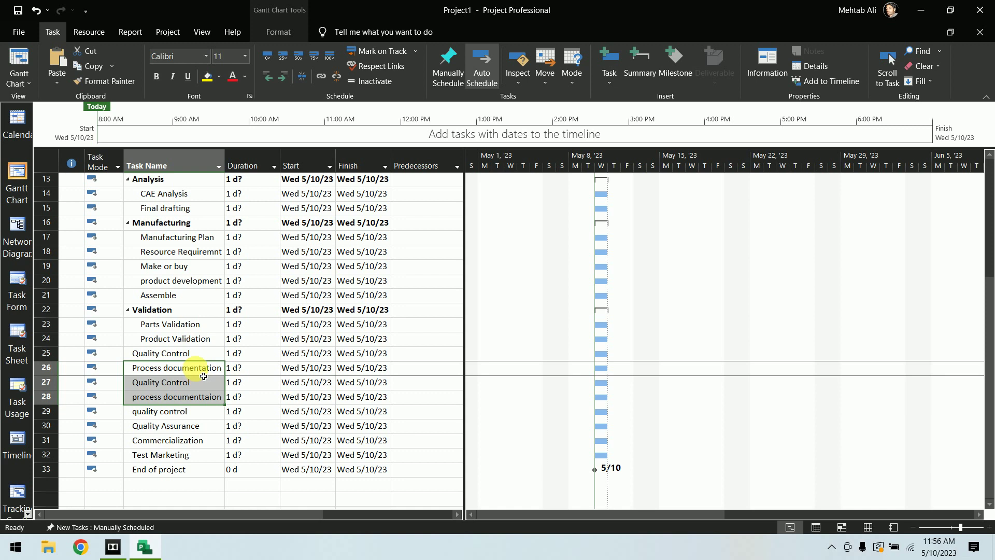
click(54, 414)
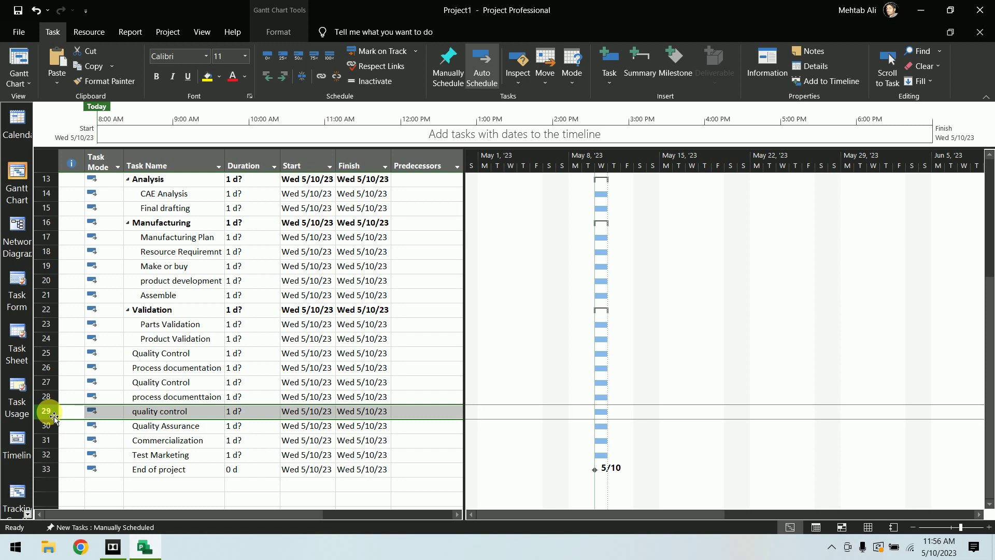
right_click(48, 411)
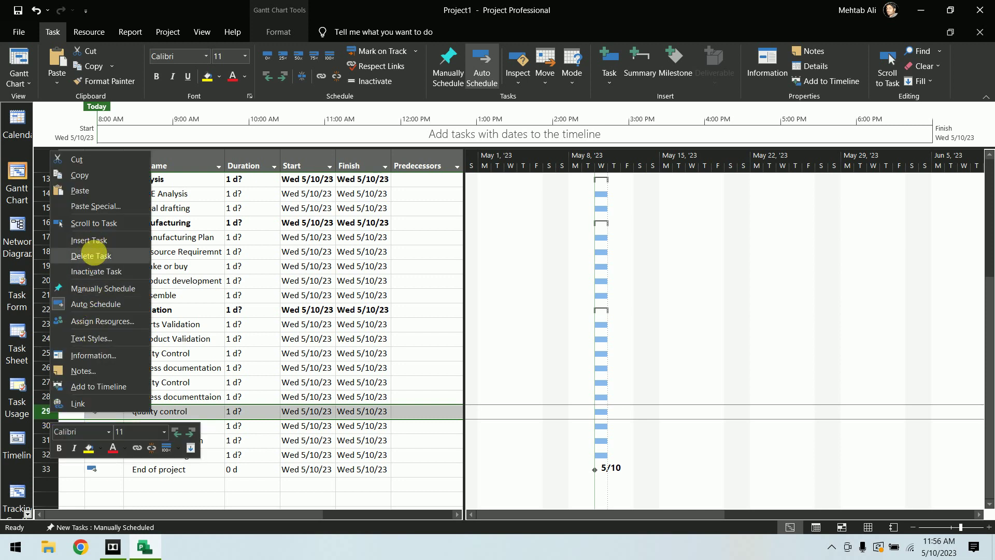
click(91, 255)
Delete the duplicate process documenttaion task in row 28.
click(200, 374)
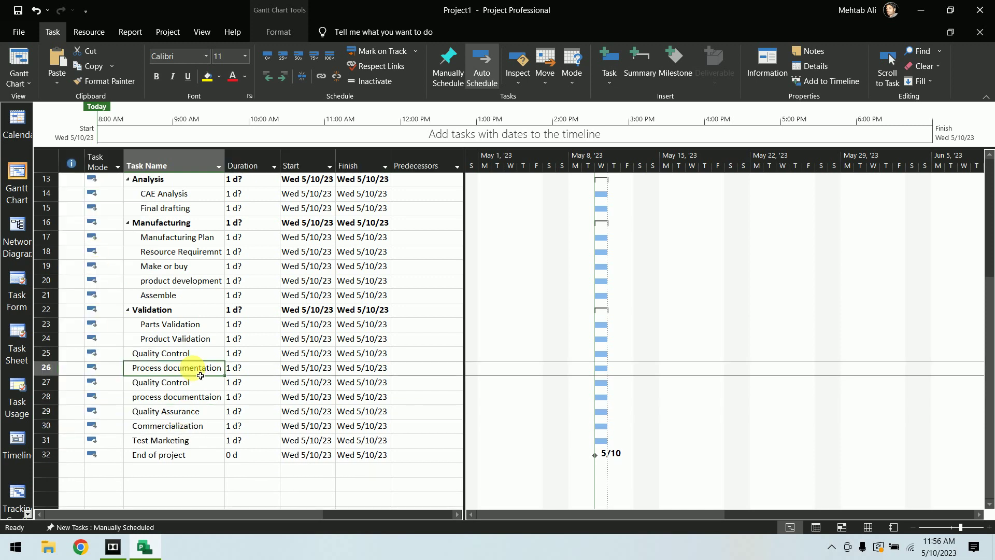
drag(200, 375, 196, 403)
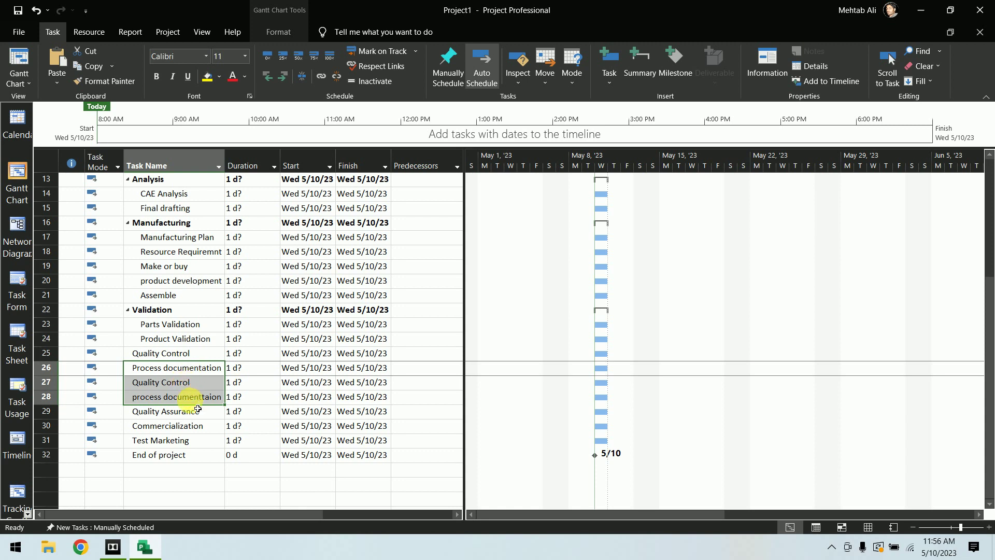
click(48, 397)
right_click(48, 399)
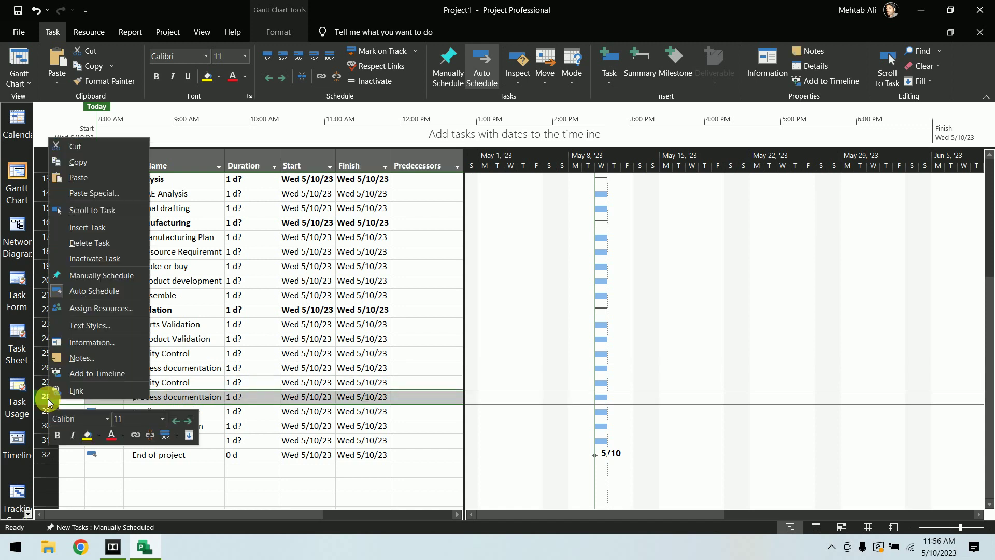
click(88, 243)
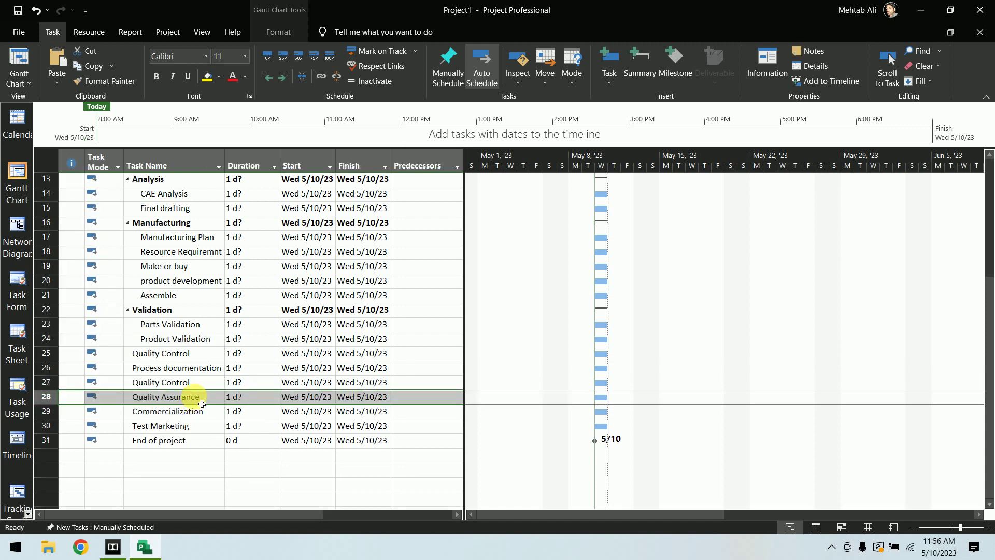
Indent Process documentation, the second Quality Control task and Quality Assurance under the Quality Control task in row 25.
drag(47, 367, 48, 397)
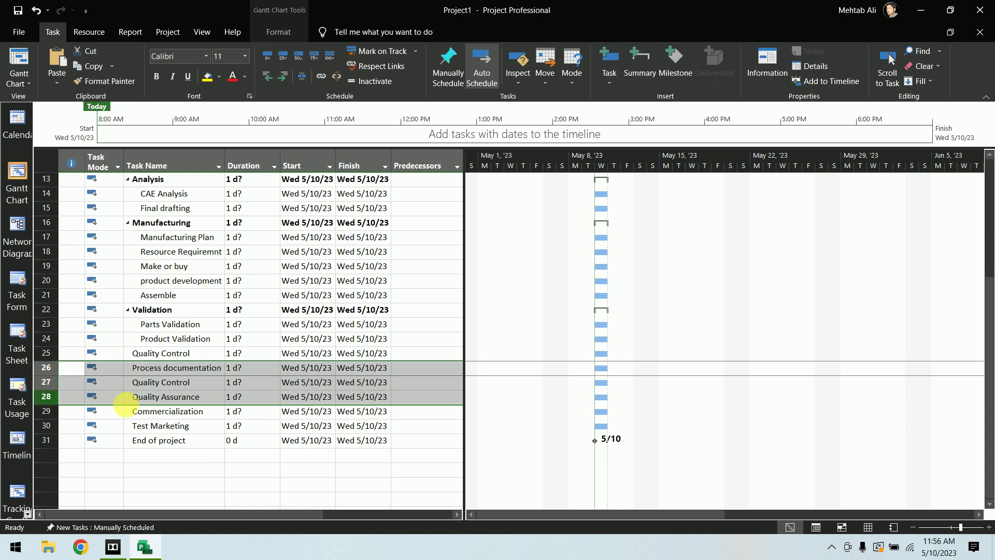
click(283, 77)
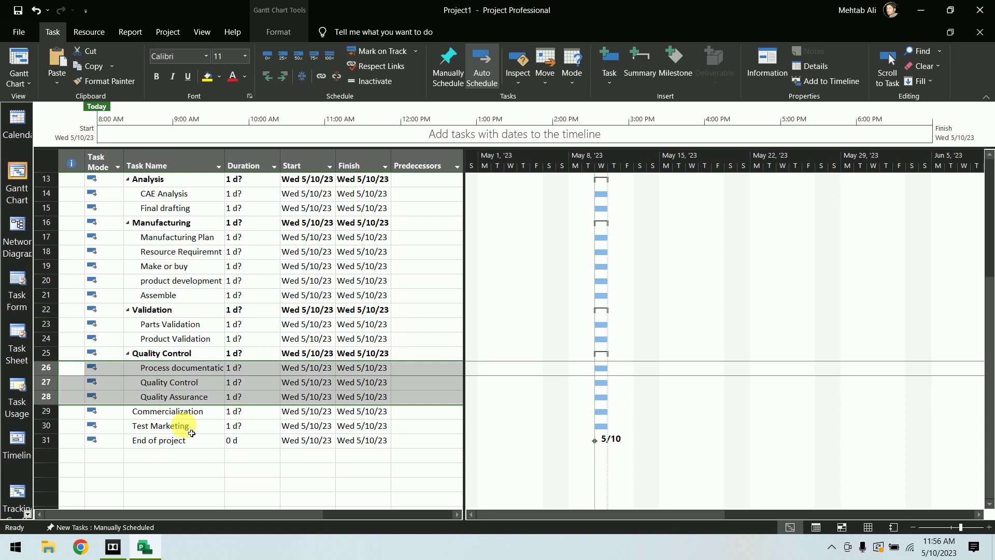
Indent Test Marketing and End of project as subtasks of Commercialization.
drag(195, 425, 194, 440)
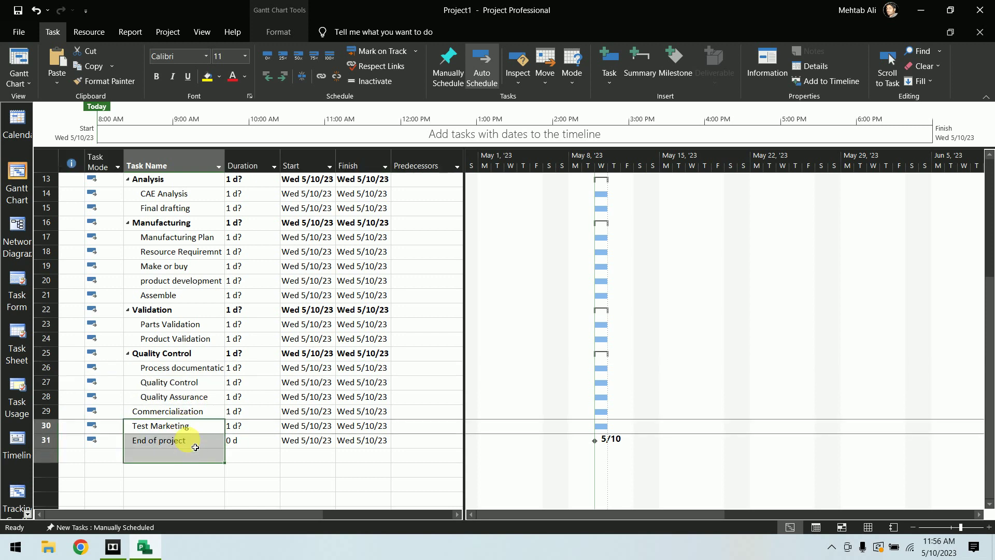
click(195, 427)
click(196, 427)
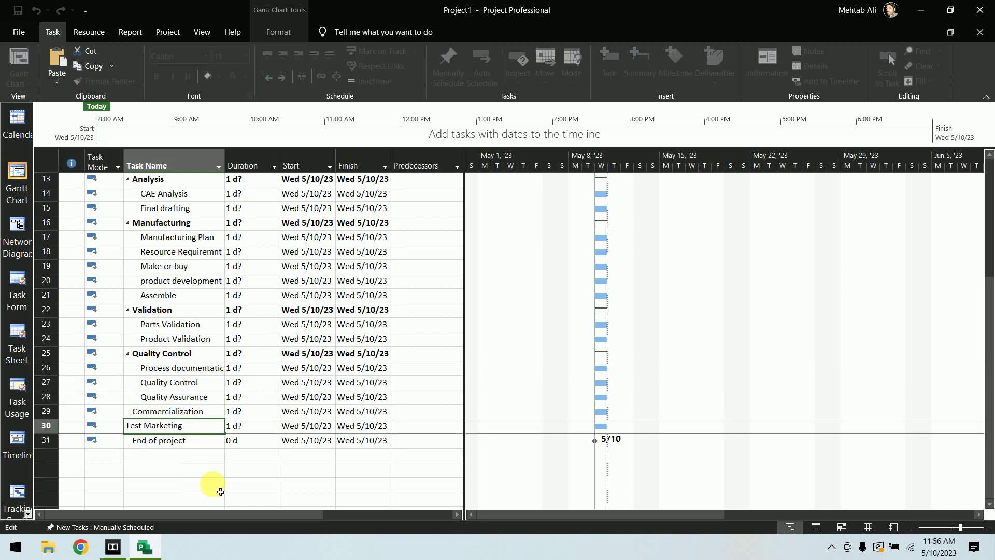
click(228, 470)
drag(187, 429, 189, 446)
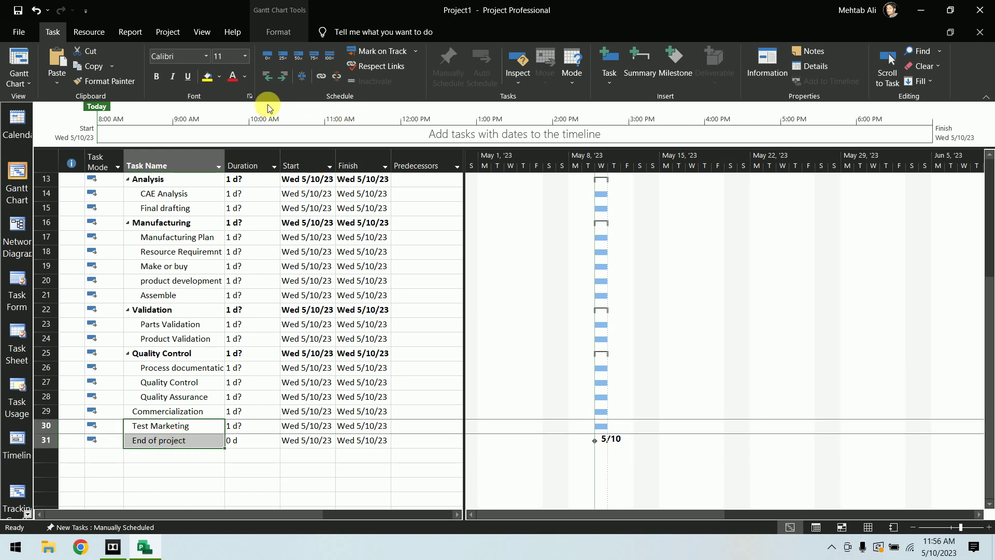
click(282, 77)
click(304, 476)
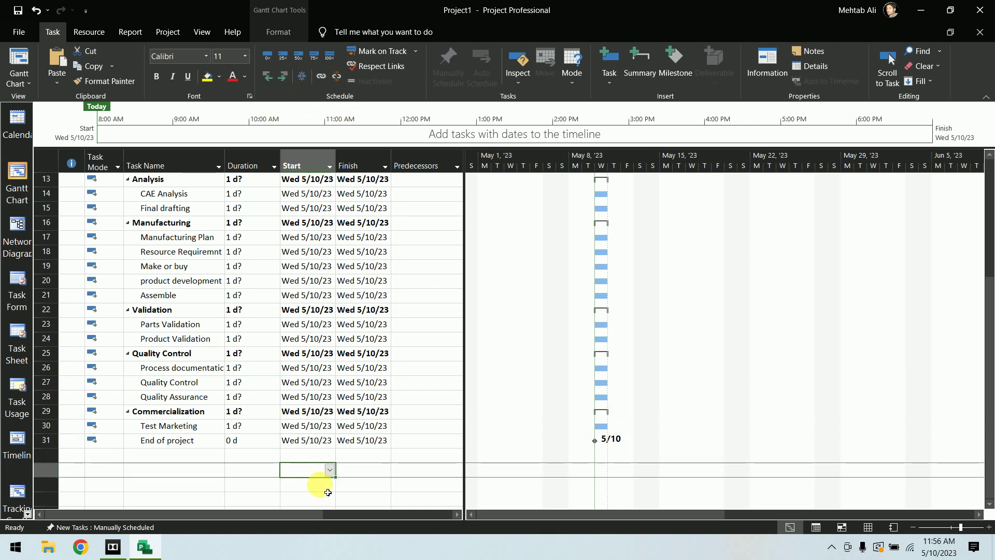
Set the durations under Require Specifications: Sampling 2 days, Survey 15 days and Information Collection 10 days.
scroll(223, 370, up, 4)
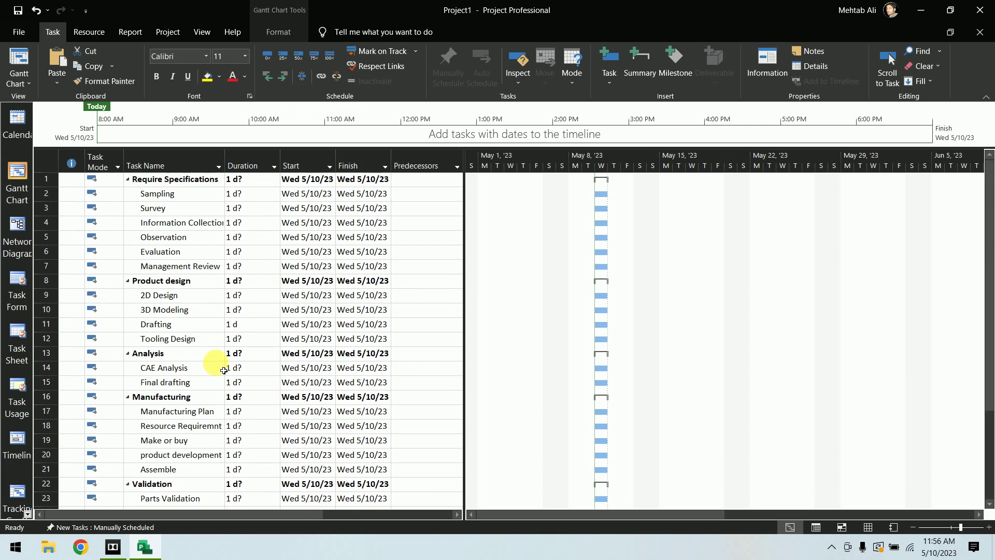
click(264, 192)
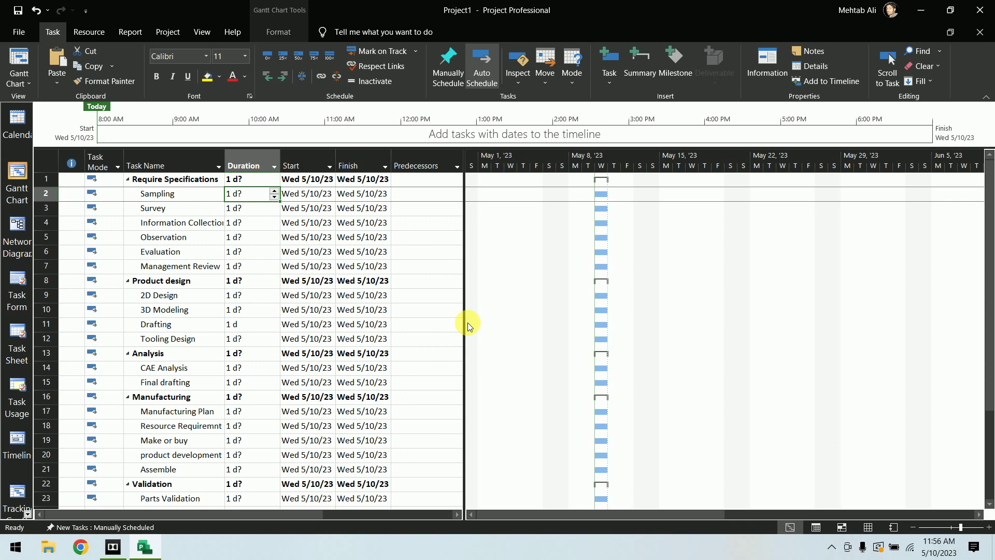
text(2)
key(Return)
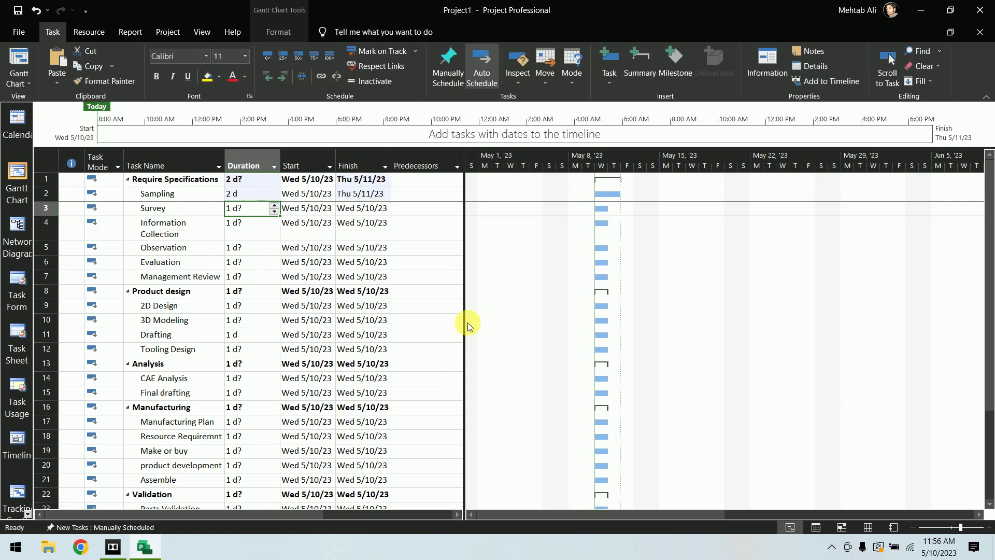
text(15)
key(Return)
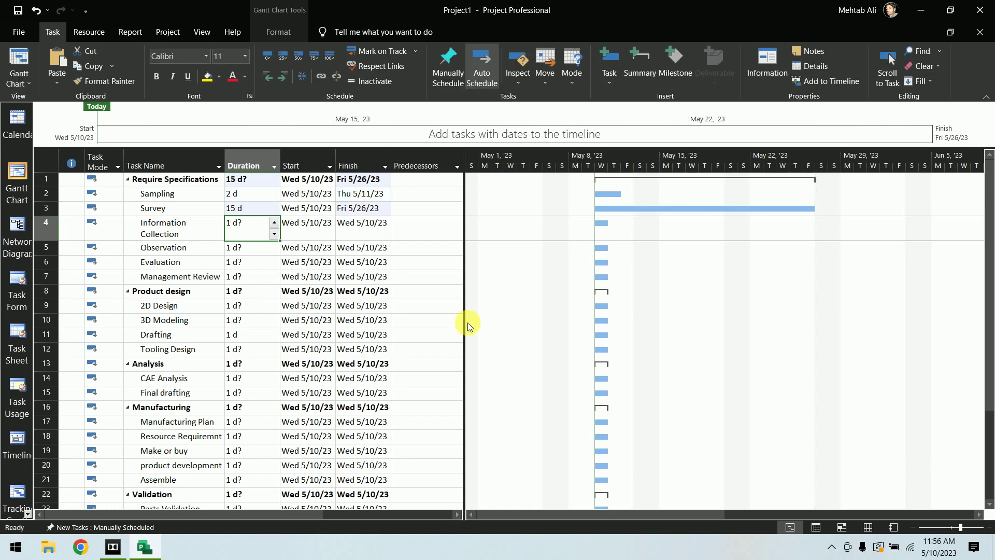
text(10)
key(Return)
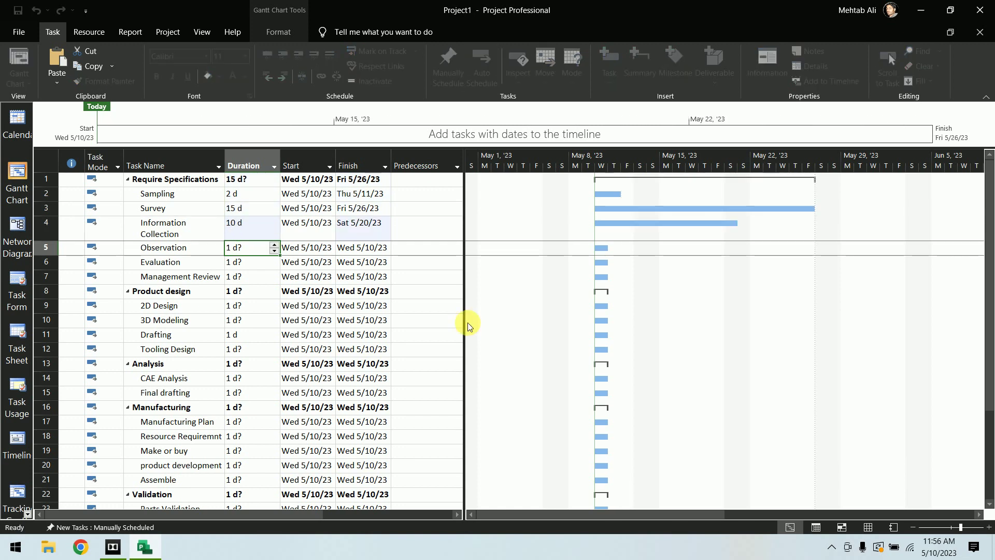
Set the durations of Observation to 10 days, Evaluation to 2 days and Management Review to 2 days.
text(10)
key(Return)
text(2)
key(Return)
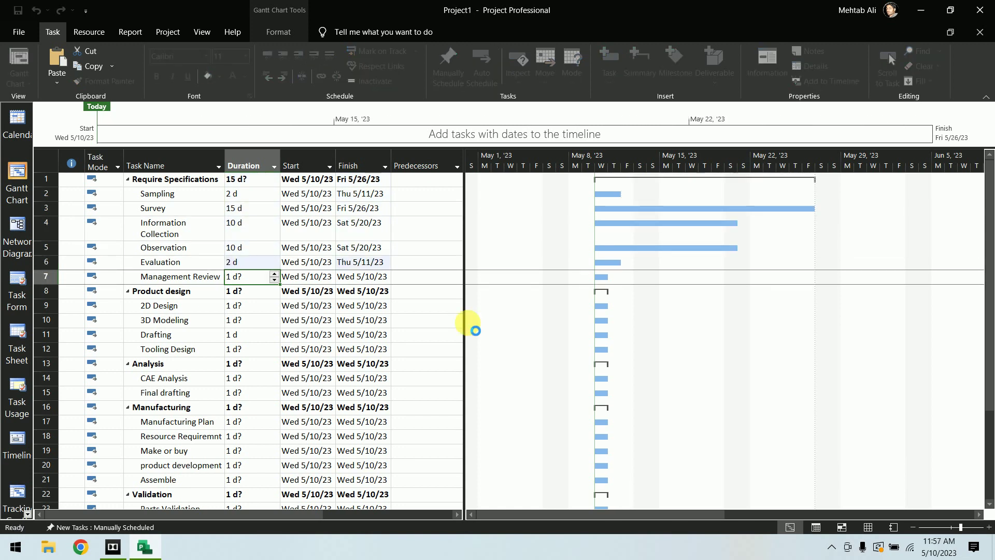
text(2)
key(Return)
Set the Product design subtask durations: 2D Design 6 days, 3D Modeling 4 days, Drafting 1 day and Tooling Design 6 days.
key(Return)
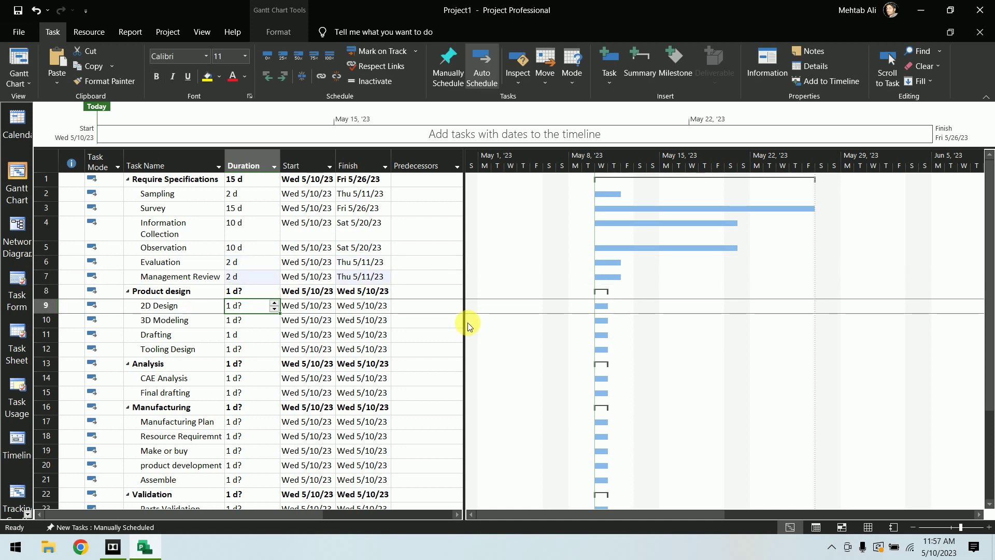
text(6)
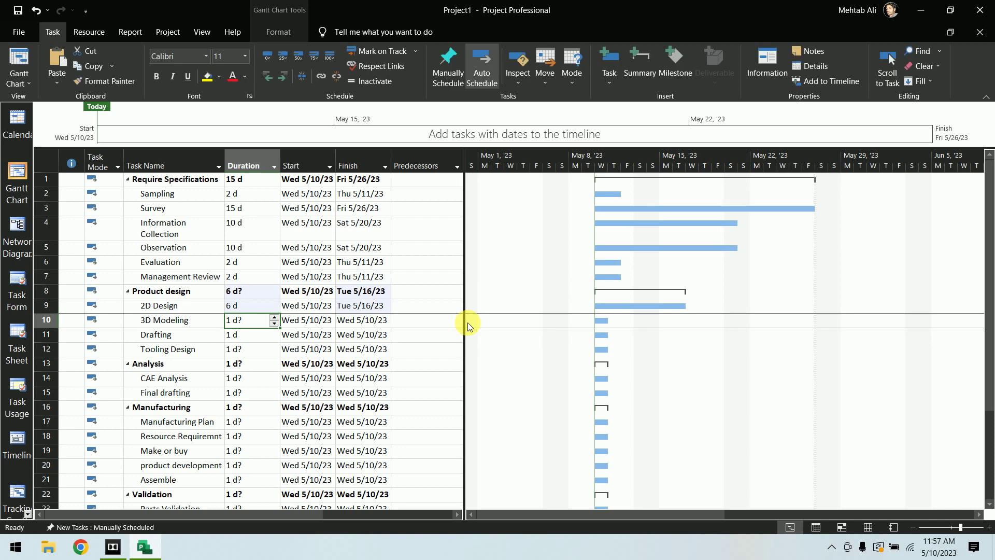
text(4)
key(Return)
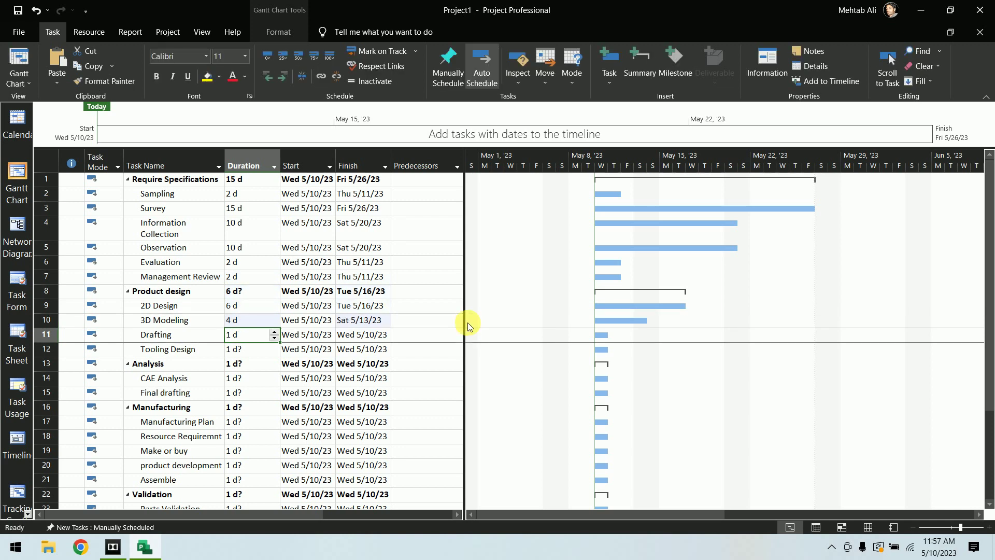
text(1)
key(Return)
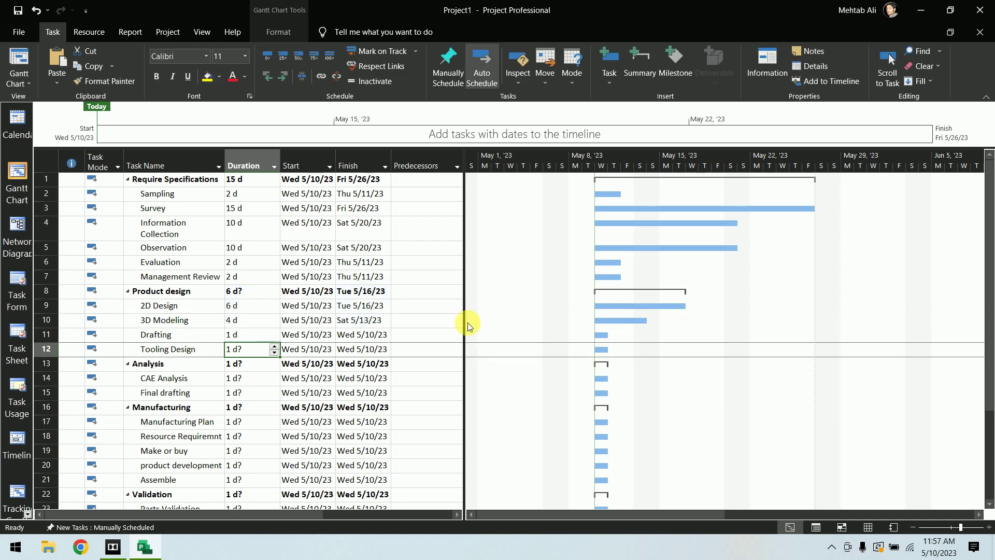
text(6)
key(Return)
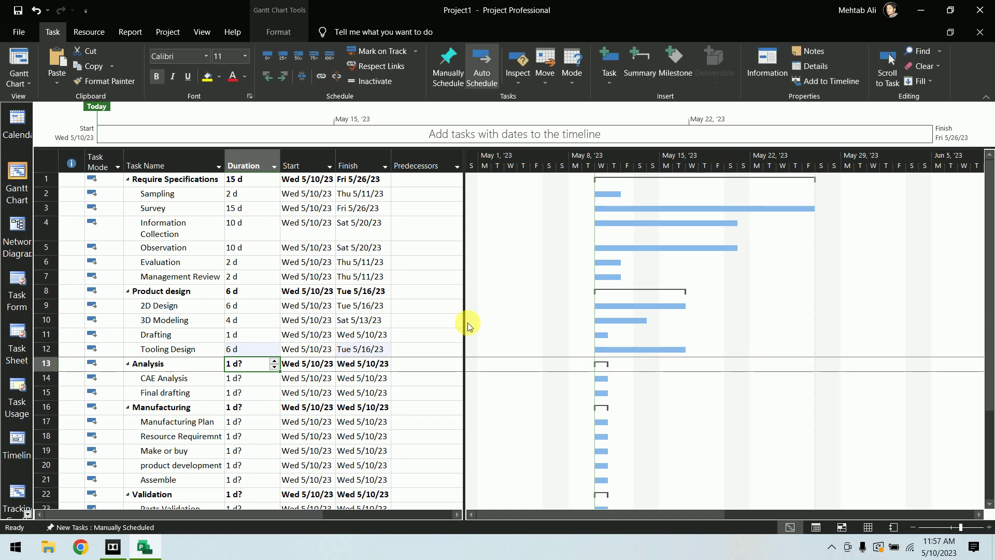
Set the Analysis subtask durations: CAE Analysis 5 days and Final drafting 1 day.
key(Down)
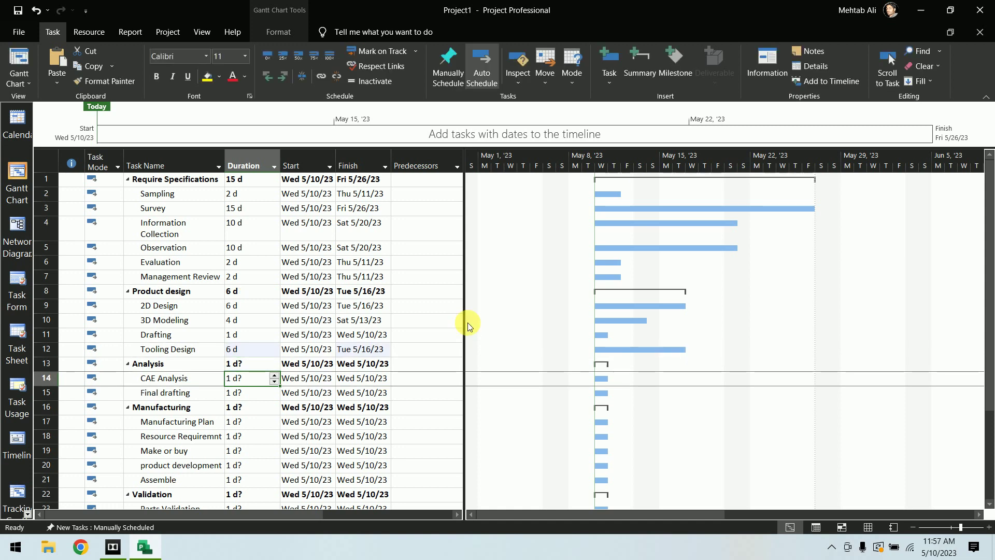
text(5)
key(Return)
text(1)
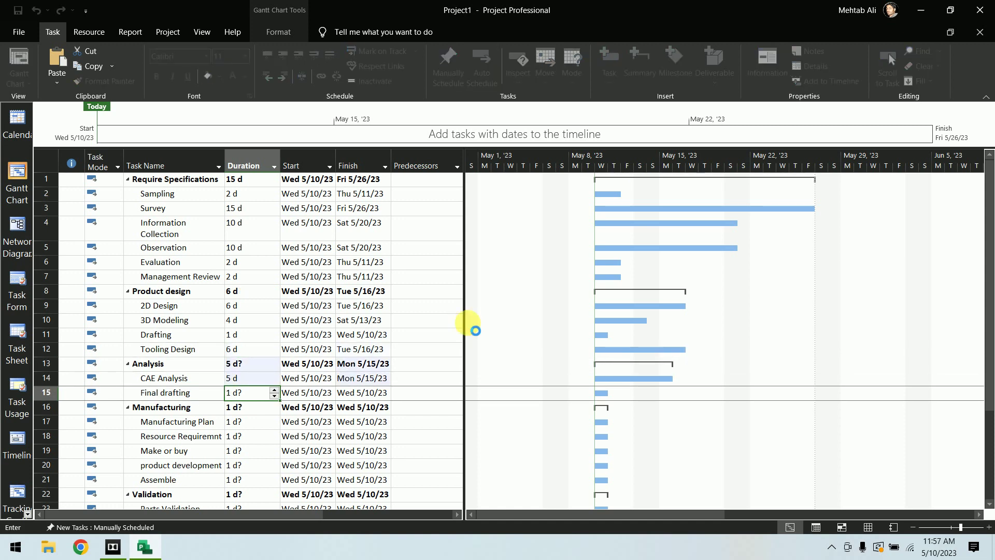
key(Return)
Set the Manufacturing subtask durations: Manufacturing Plan 7 days, Resource Requiremnt 2, Make or buy 5, product development 20 and Assemble 3.
key(Down)
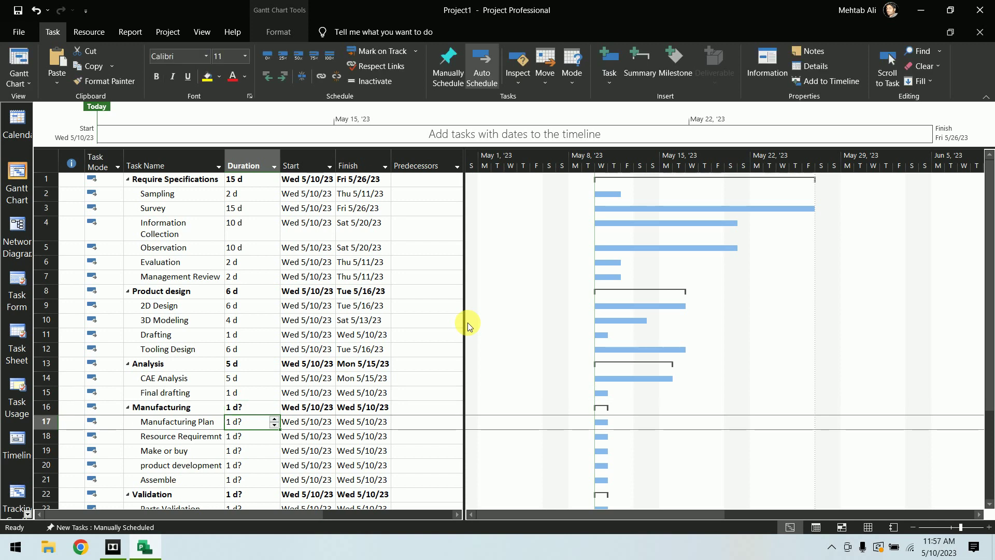
text(7)
key(Return)
text(2)
key(Return)
text(5)
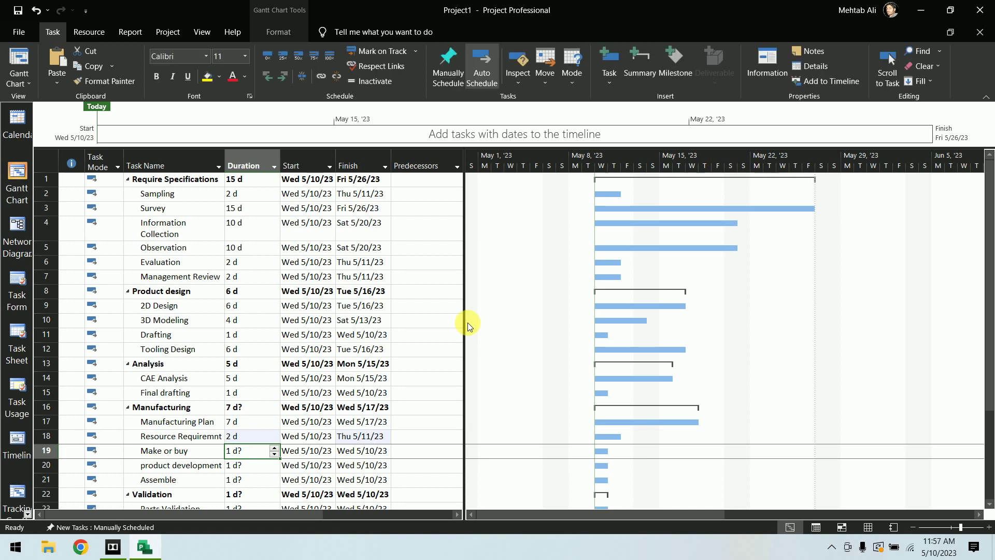
key(Return)
text(20)
key(Return)
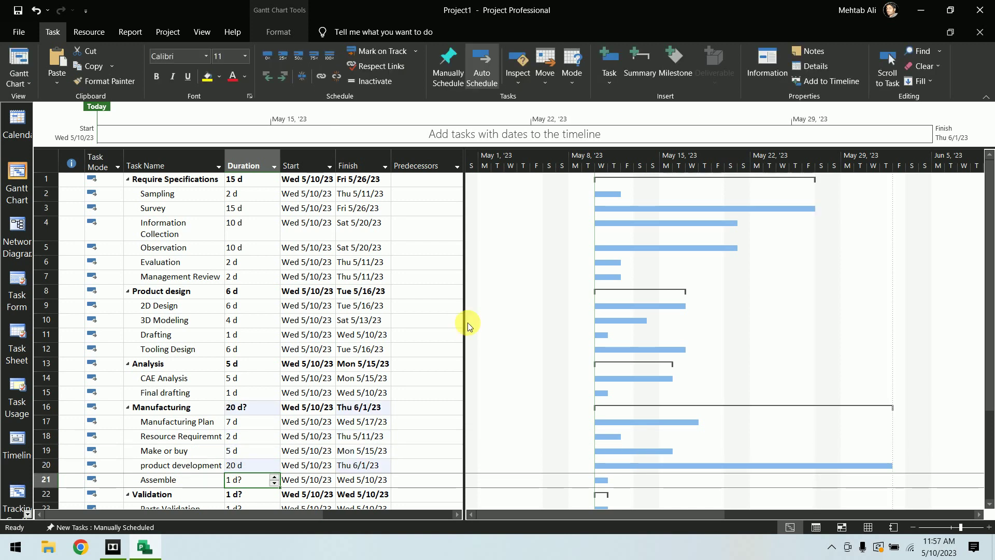
text(3)
key(Return)
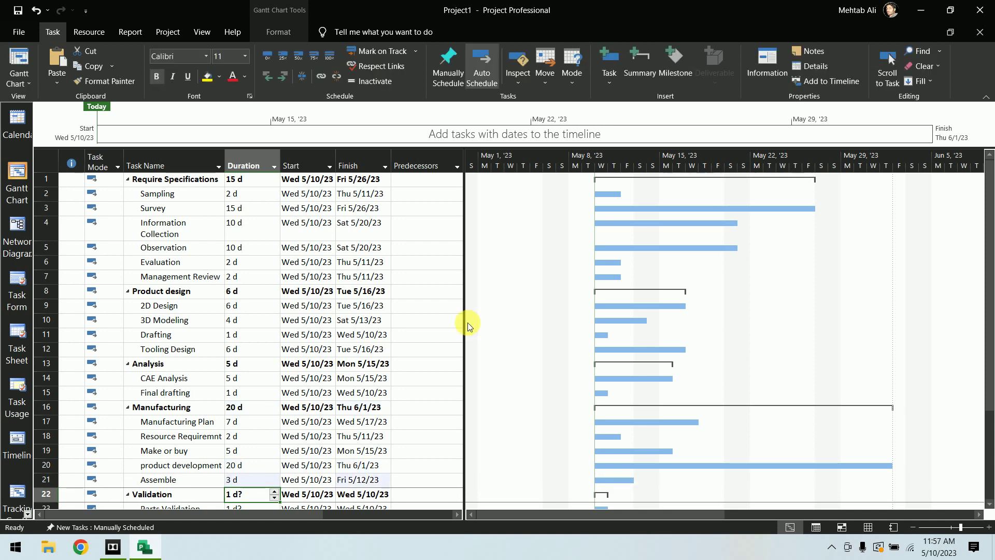
Set the Validation subtask durations: Parts Validation 3 days and Product Validation 2 days.
key(Return)
key(Return)
key(Up)
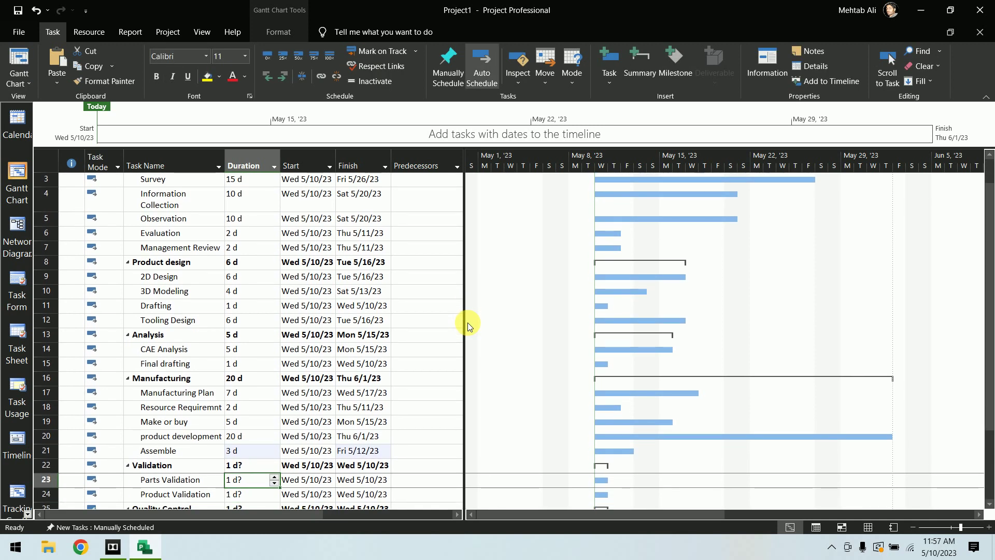
text(3)
key(Return)
text(2)
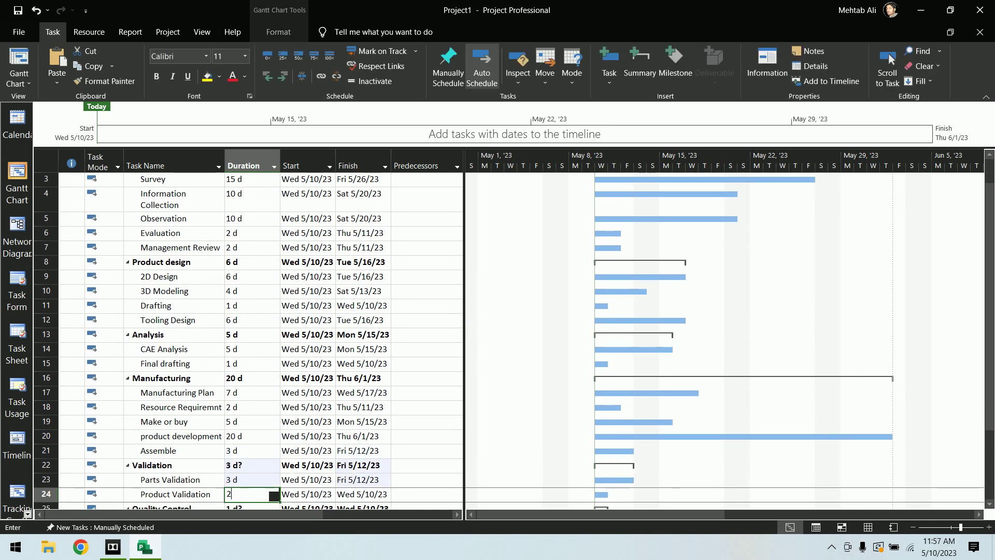
key(Return)
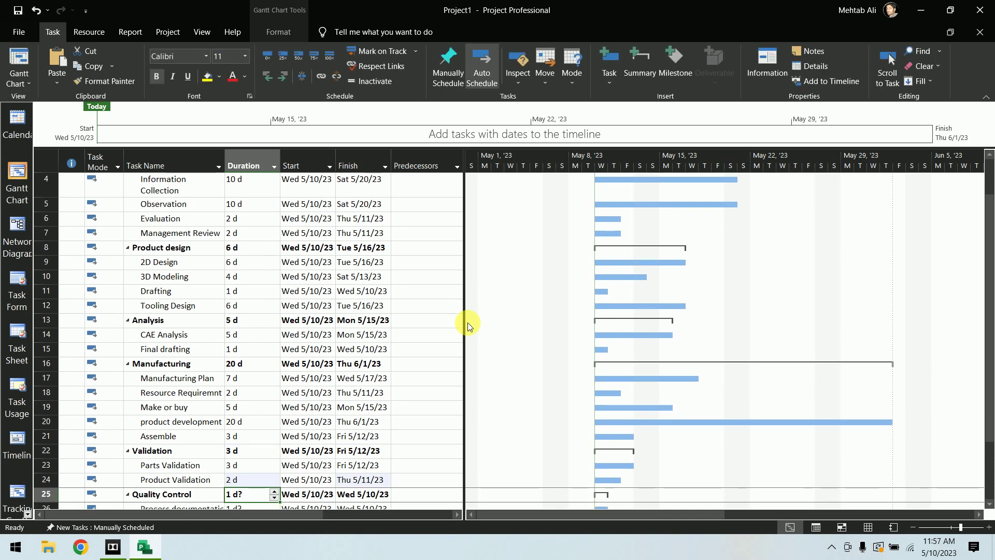
Set the subtask durations under Quality Control: Process documentation 2 days, Quality Control 3 days and Quality Assurance 4 days.
key(Return)
text(2)
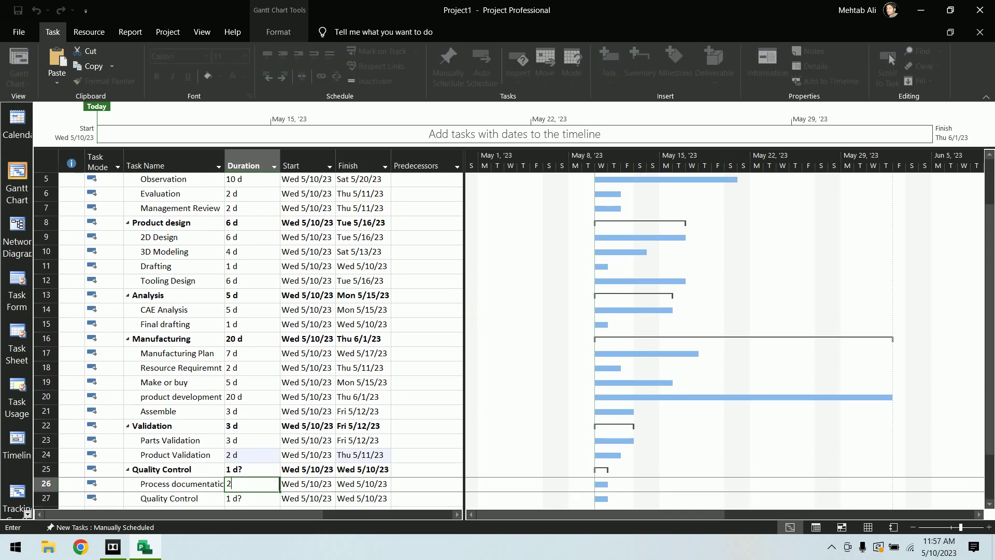
key(Return)
text(3)
key(Return)
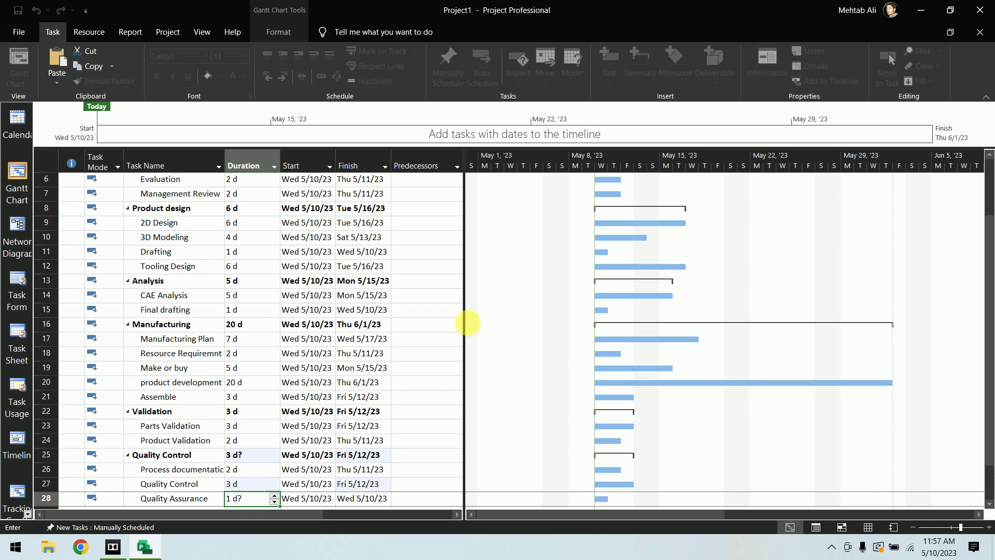
text(4)
key(Return)
Set the duration of Test Marketing under Commercialization to 10 days.
key(Return)
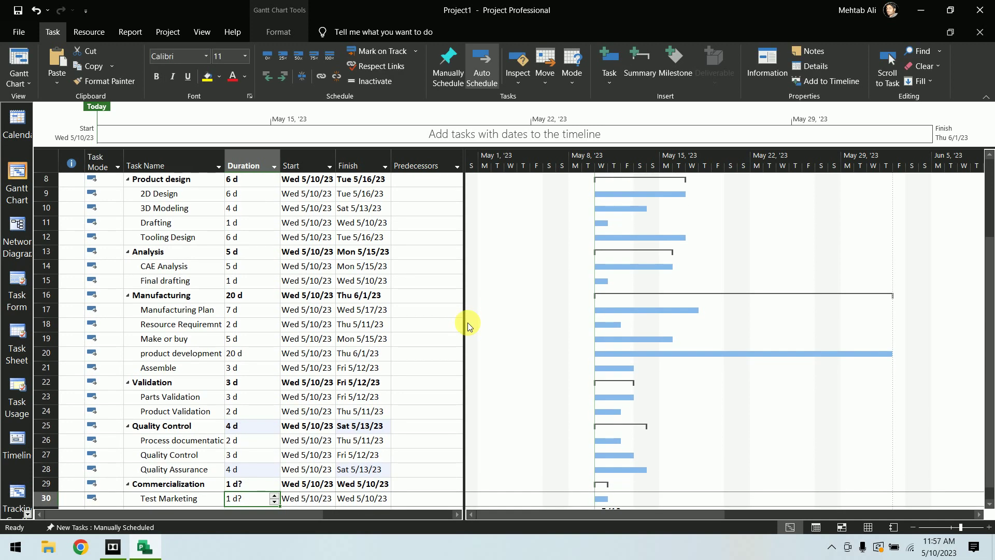
text(10)
key(Return)
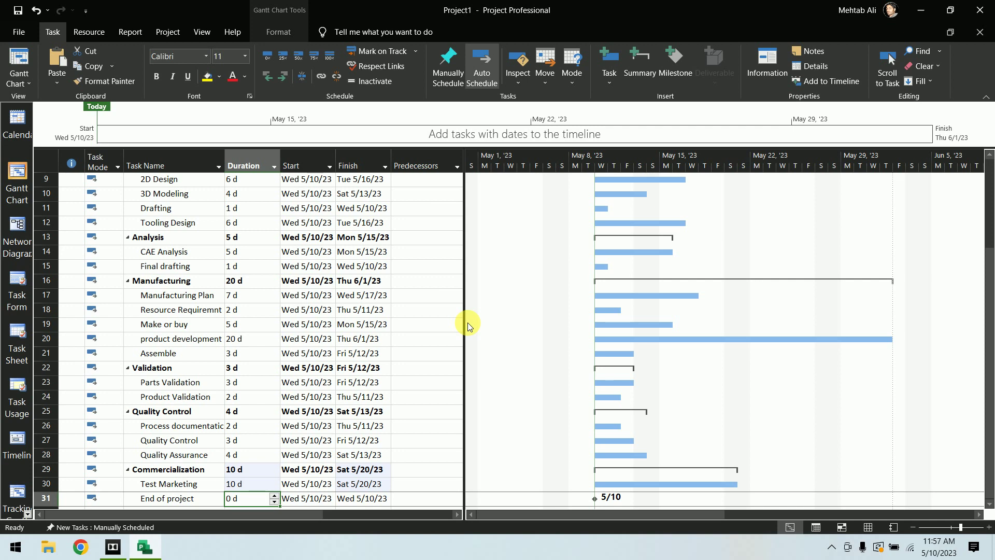
scroll(359, 343, down, 2)
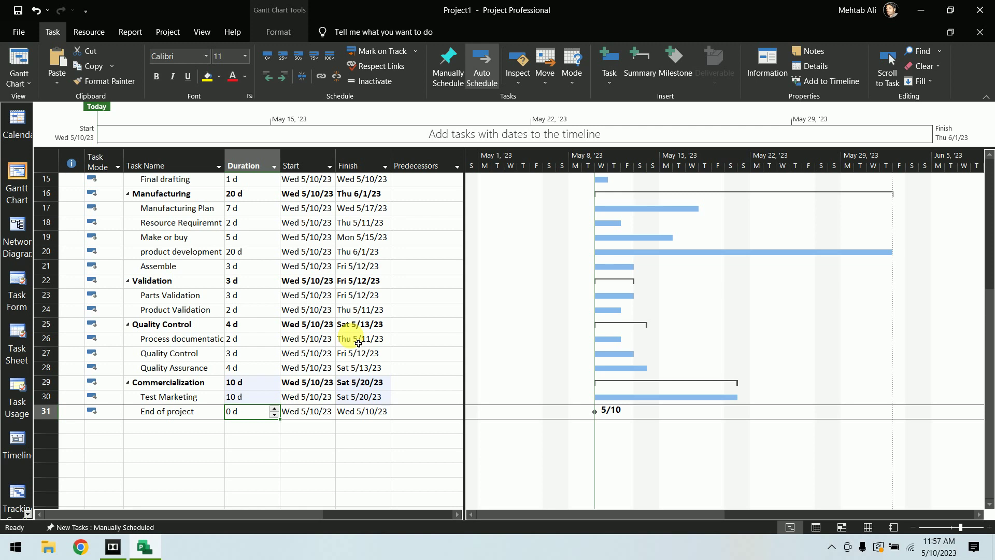
Widen the task table beside the Gantt chart until the Resource Names column shows.
scroll(358, 343, up, 5)
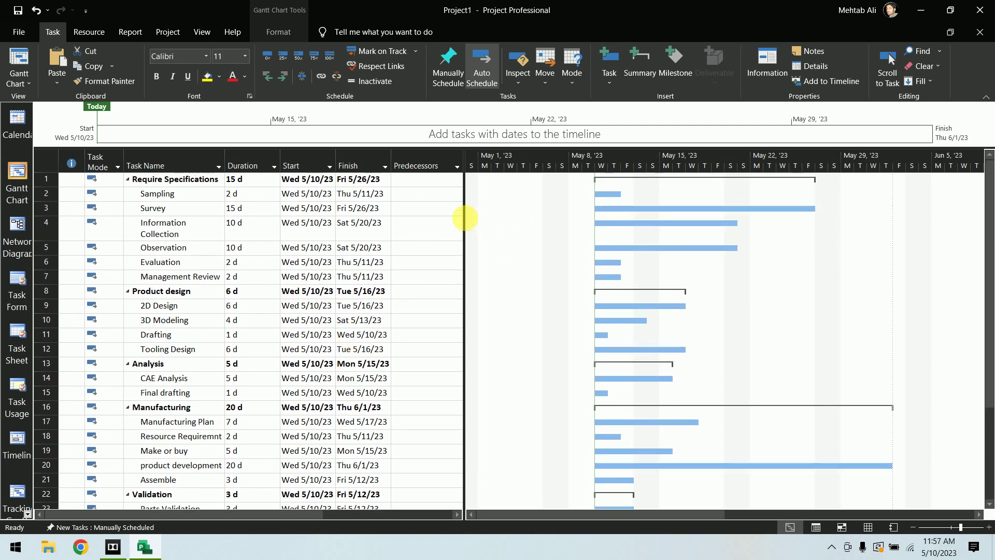
drag(465, 218, 564, 220)
click(425, 167)
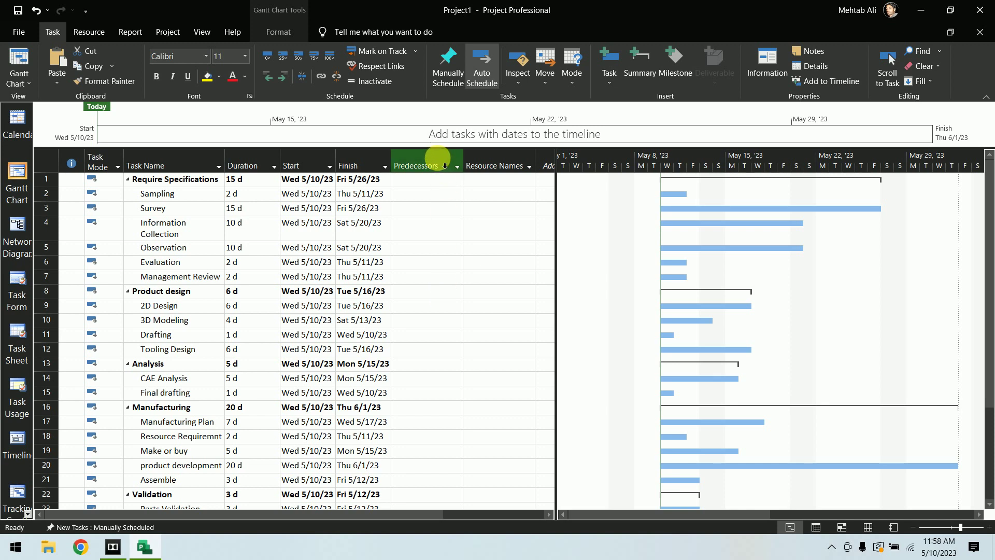
Try to insert a column named lag before the Resource Names column.
click(489, 160)
right_click(492, 157)
click(536, 246)
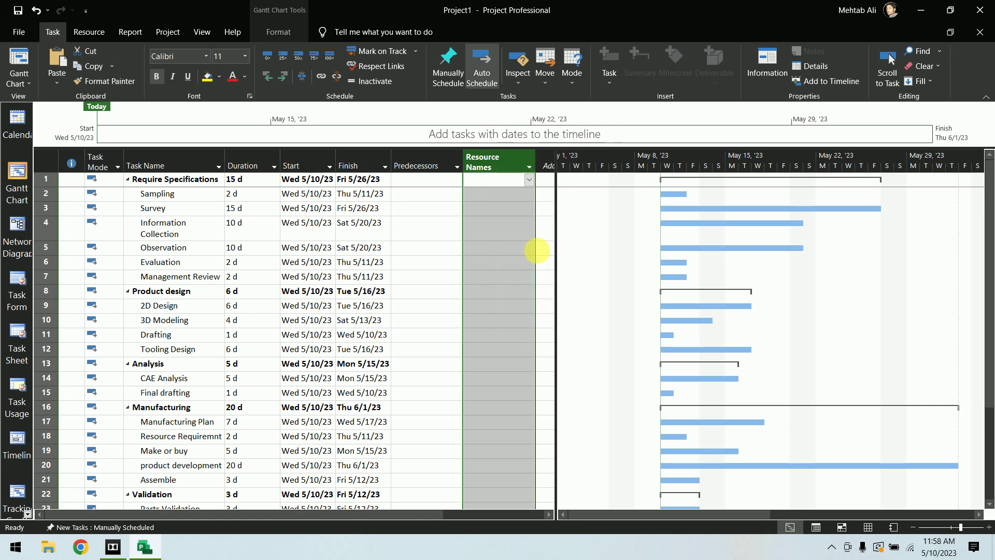
text(lag)
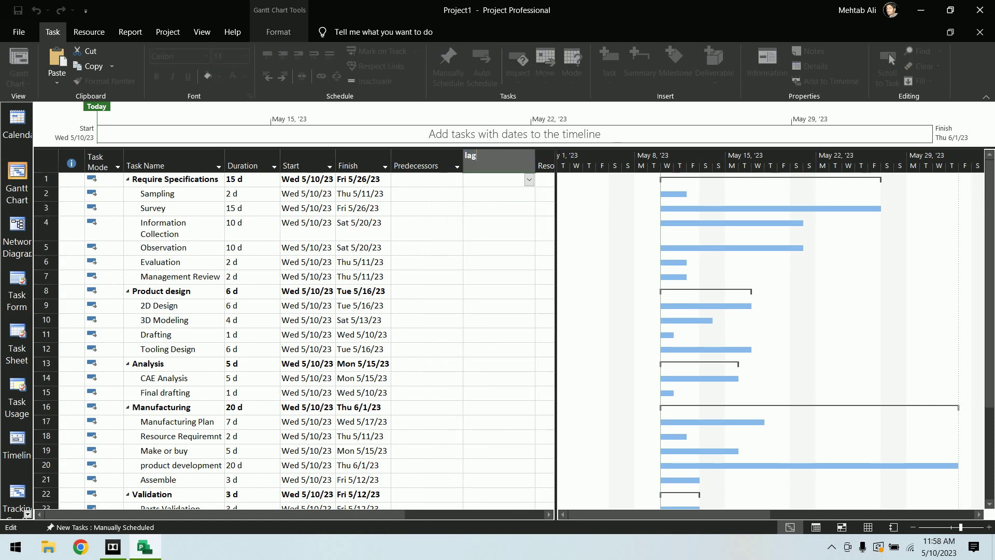
key(BackSpace)
key(BackSpace)
key(BackSpace)
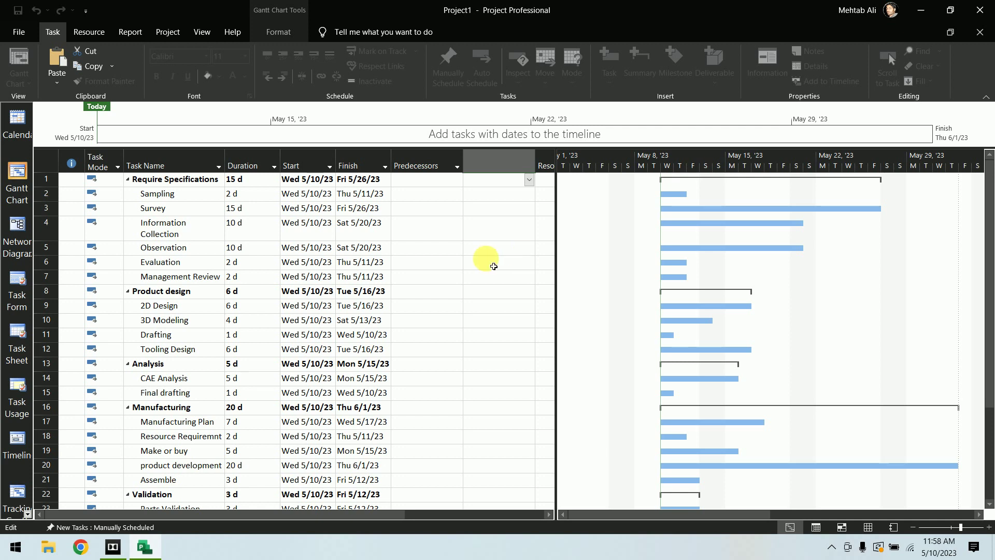
click(473, 247)
Check the predecessor settings in the task information of Sampling and close it.
click(444, 194)
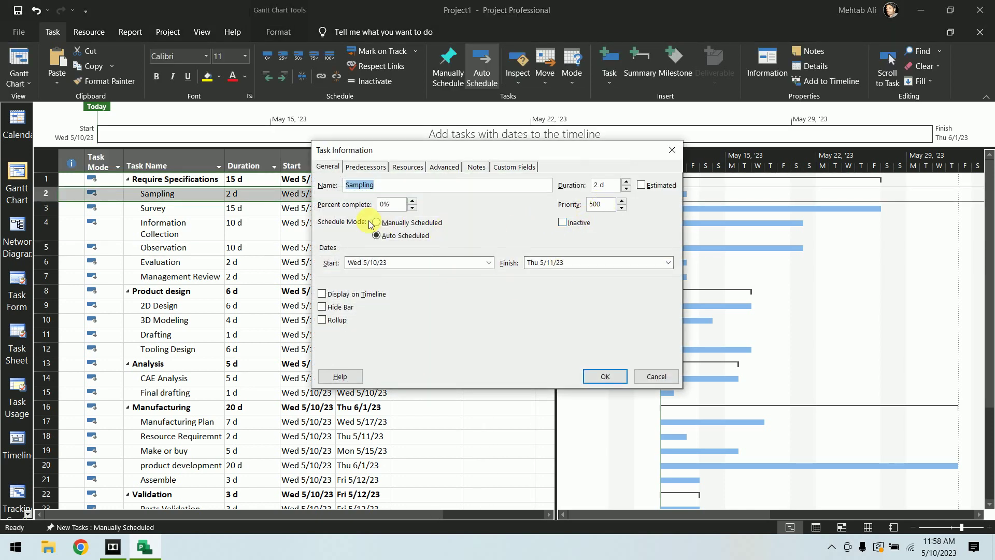
click(369, 166)
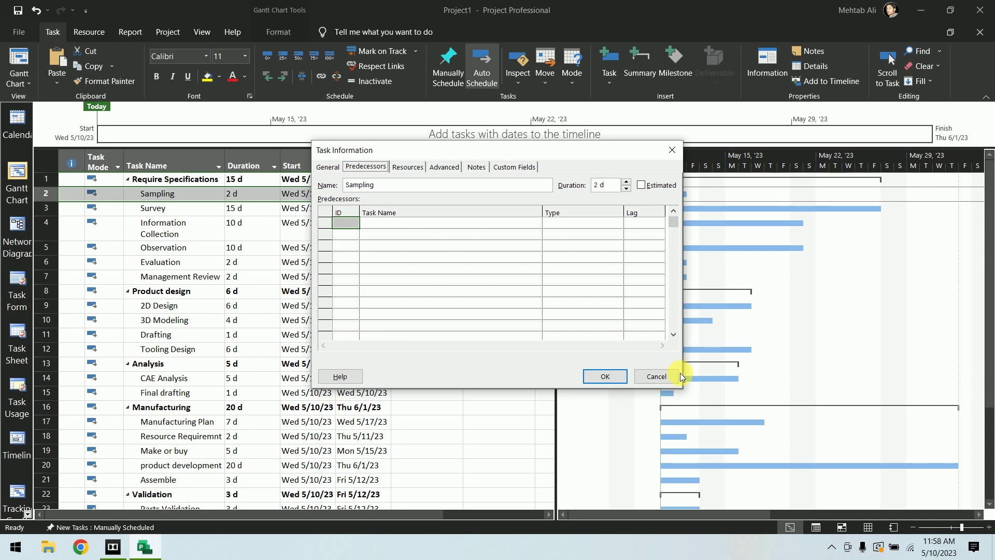
click(673, 150)
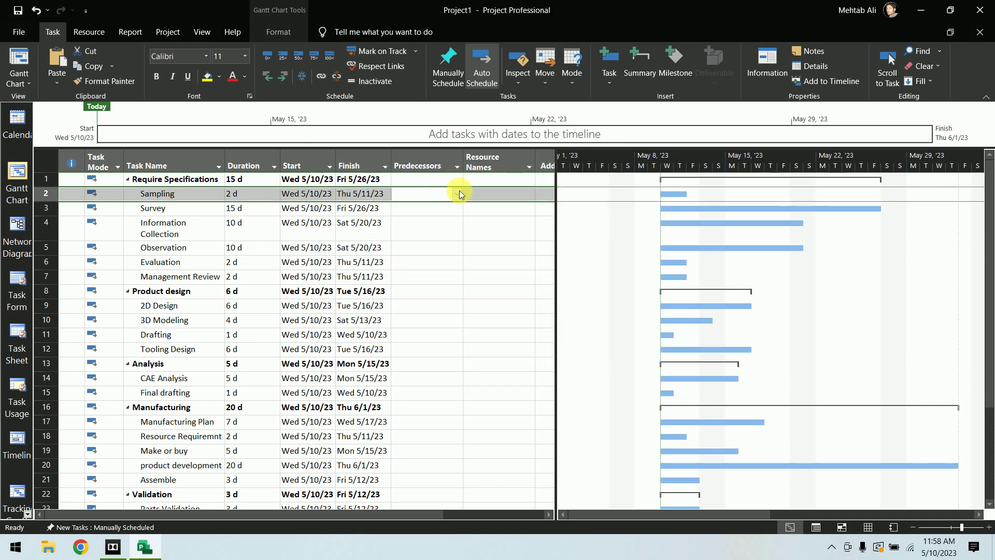
Look through the list of tasks that can be picked as predecessors of Sampling.
click(458, 194)
click(458, 194)
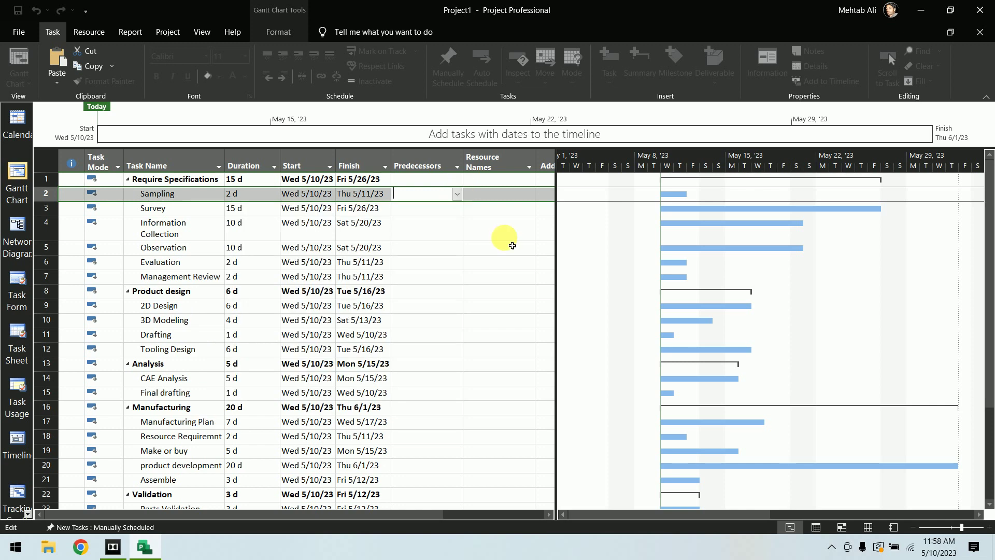
click(515, 226)
click(435, 194)
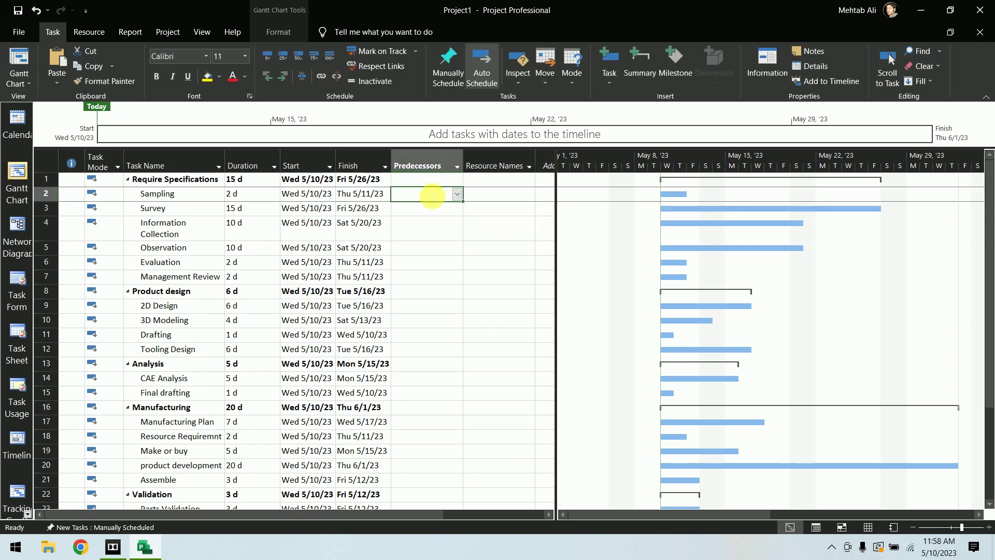
click(457, 195)
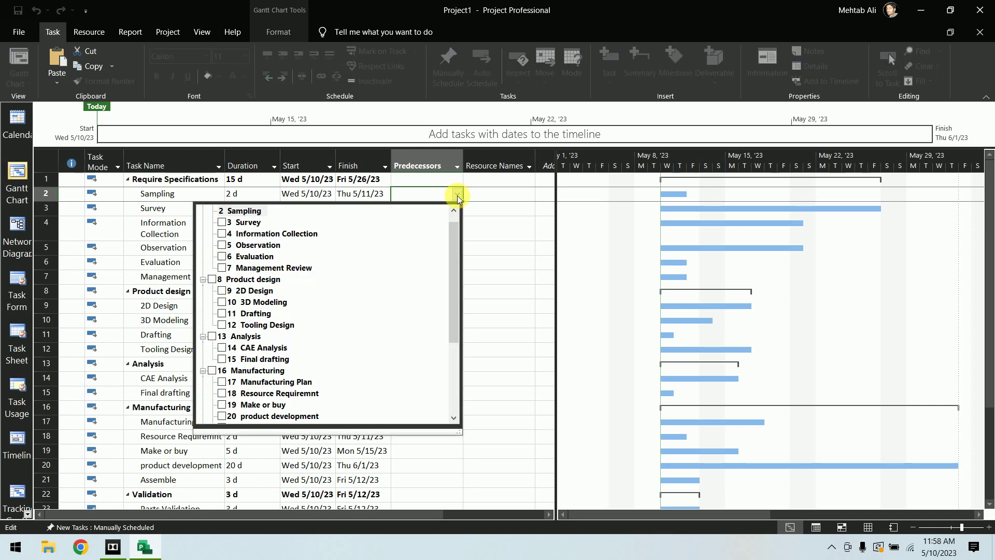
click(457, 195)
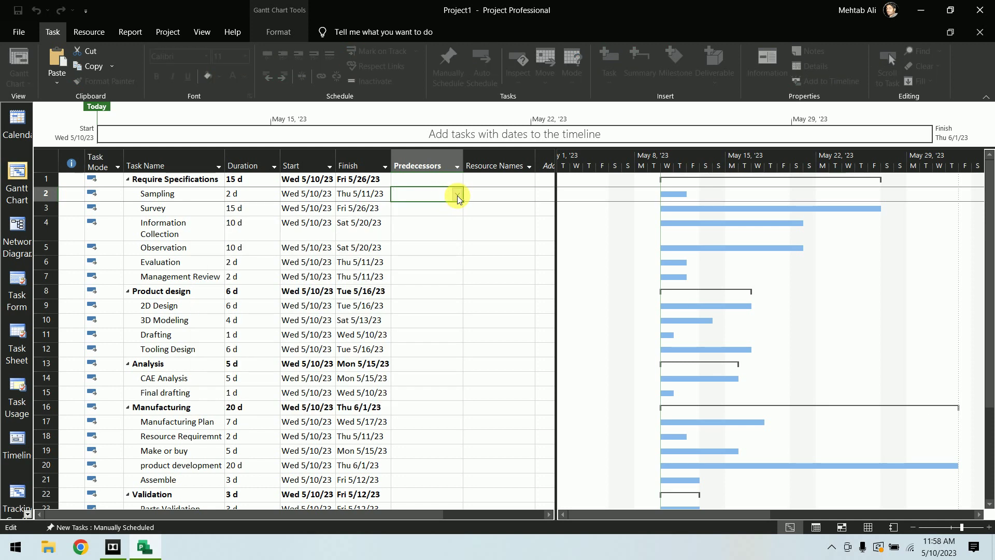
click(457, 195)
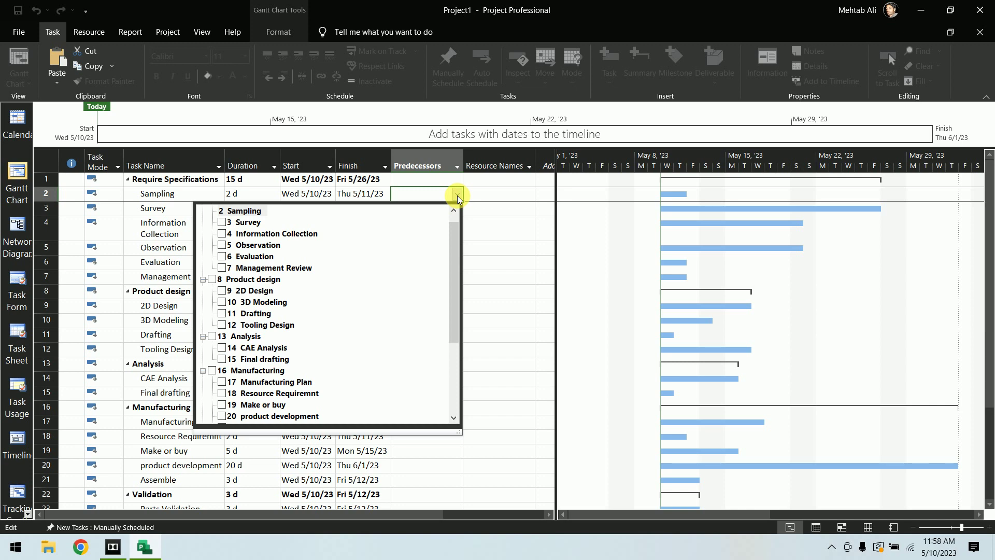
click(457, 195)
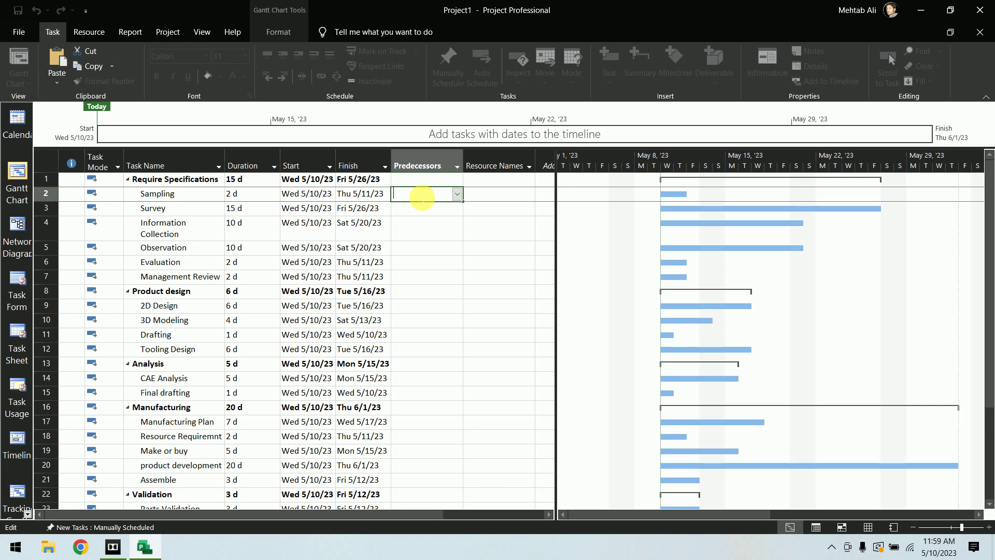
Try to enter task 1 as the predecessor of Sampling and clear the entry again.
text(1)
key(Return)
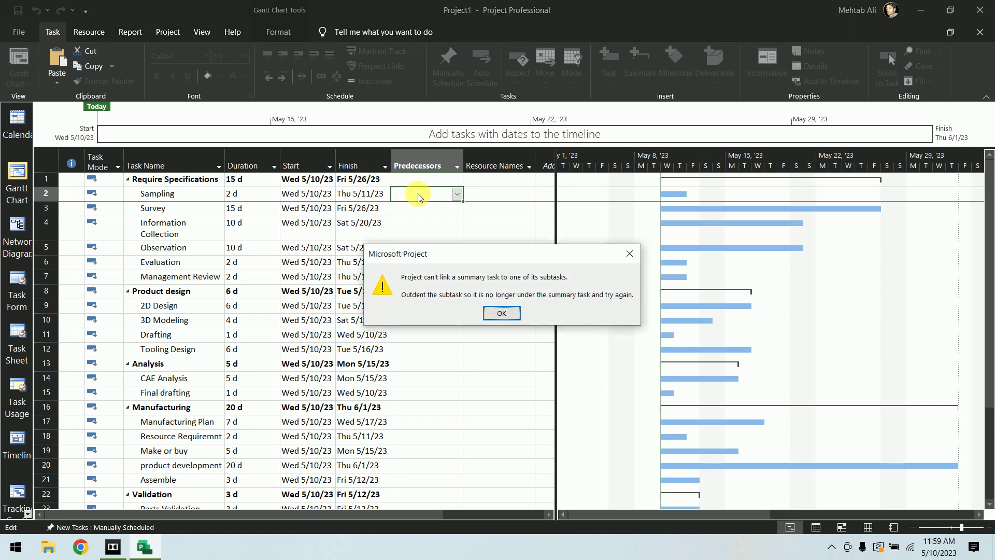
click(510, 314)
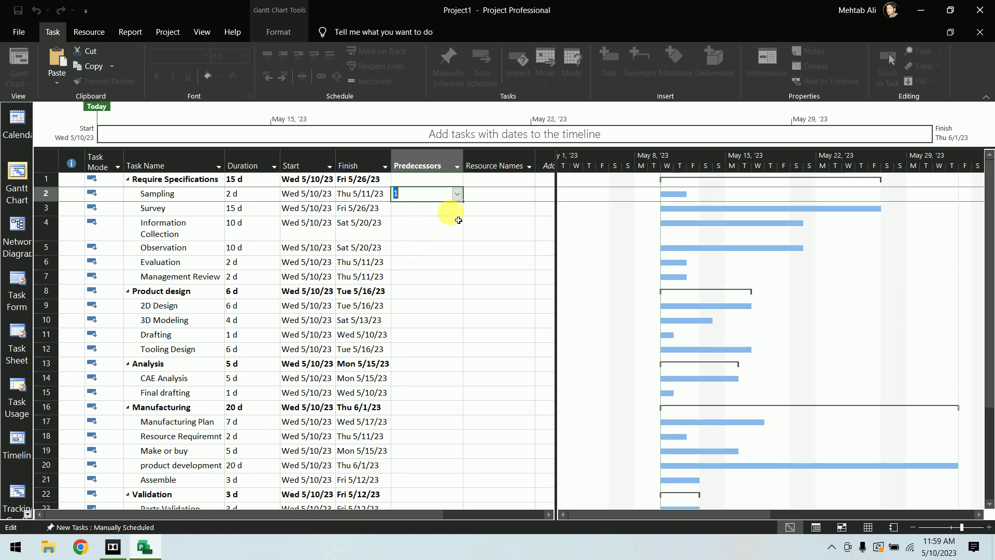
key(Return)
click(495, 313)
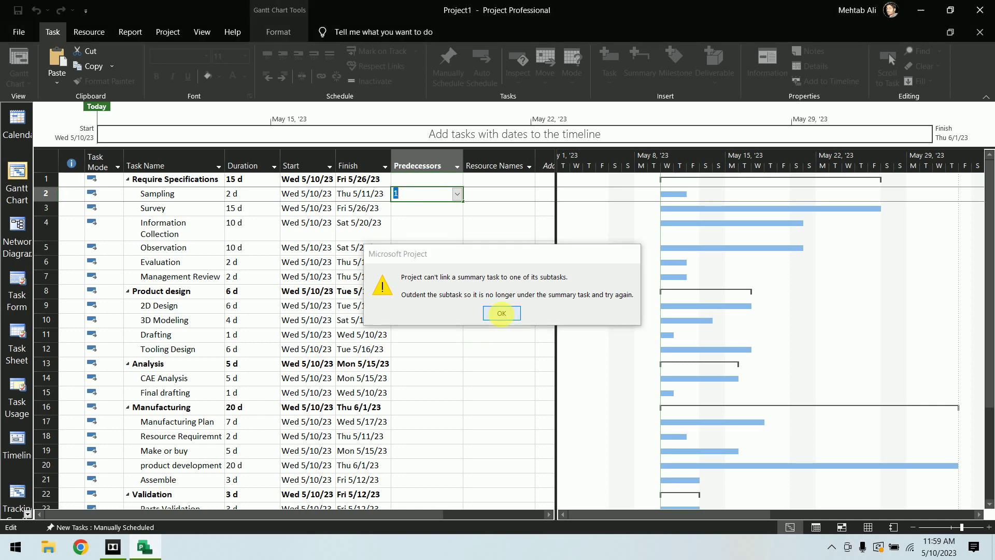
click(493, 235)
click(630, 254)
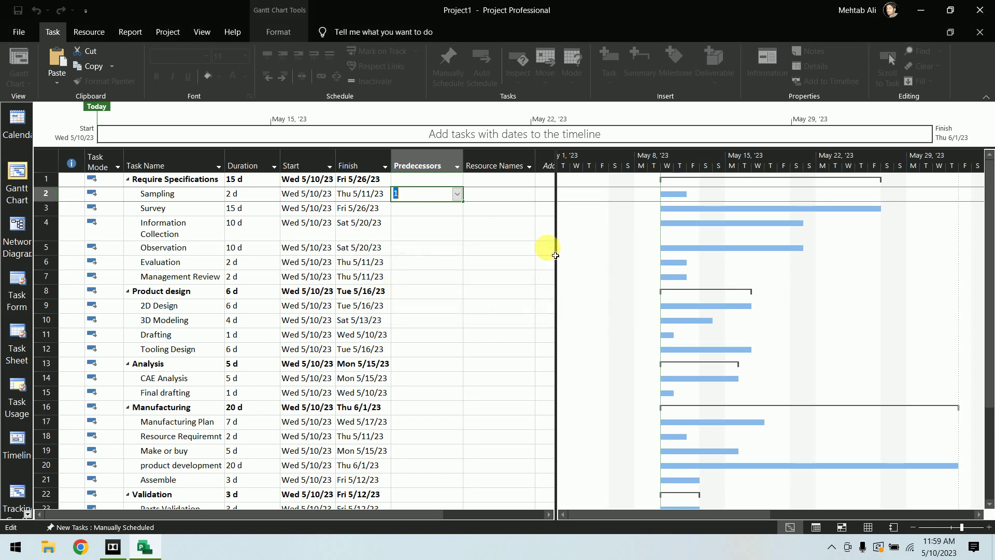
key(BackSpace)
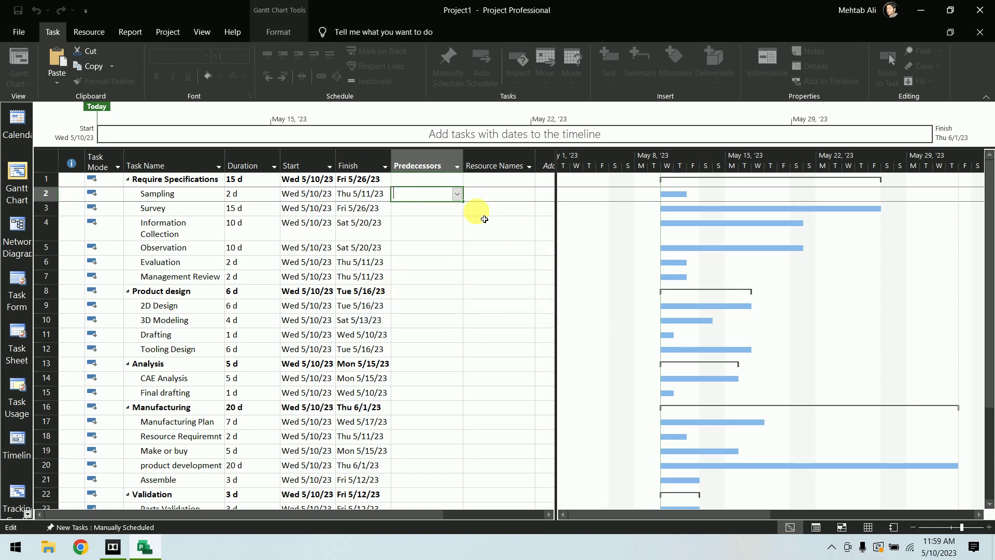
key(Return)
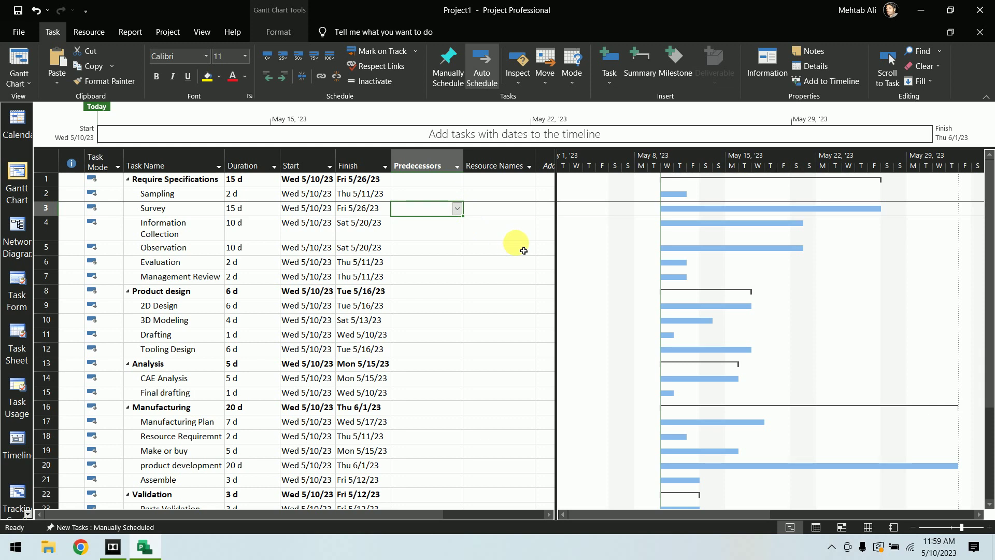
Make task 2 the predecessor of Survey, Information Collection and Observation.
text(2)
key(Return)
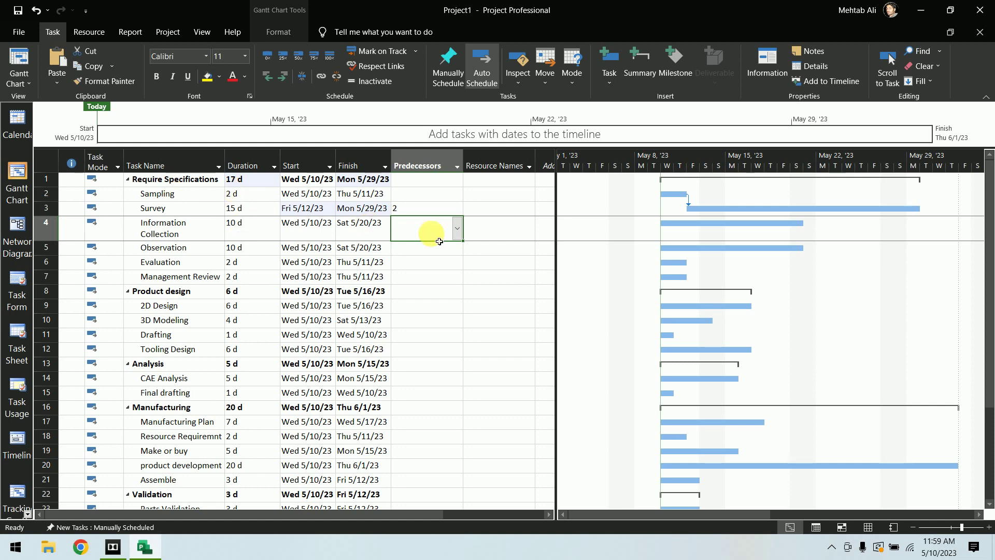
text(2)
key(Return)
text(2)
key(Return)
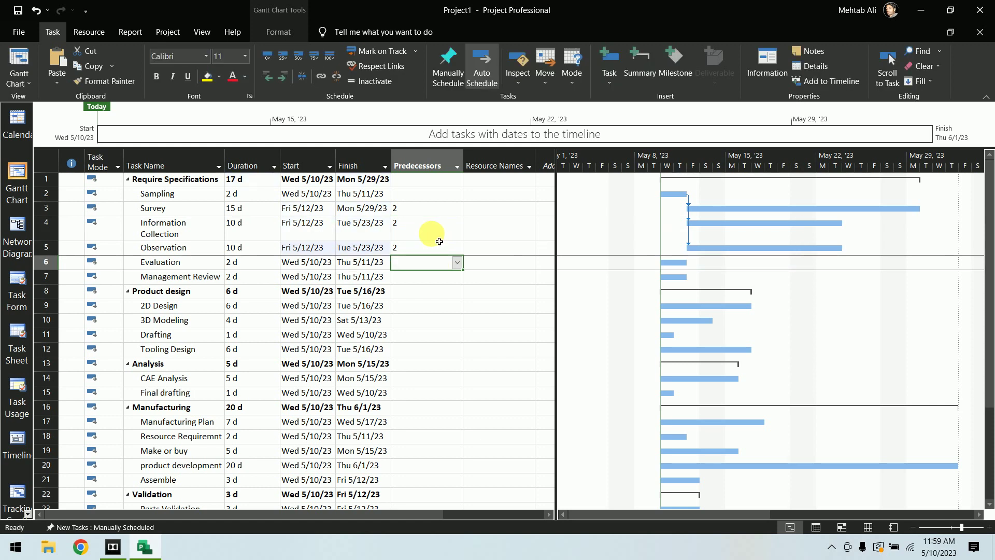
Set the predecessors of Evaluation to 3,4,5 and of Management Review to 6.
text(3)
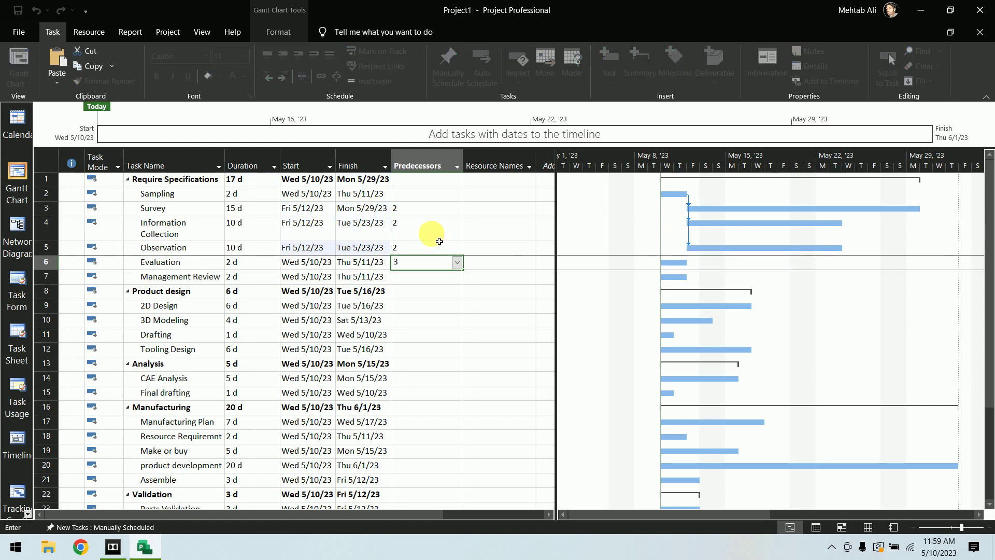
text(,4,5)
key(Return)
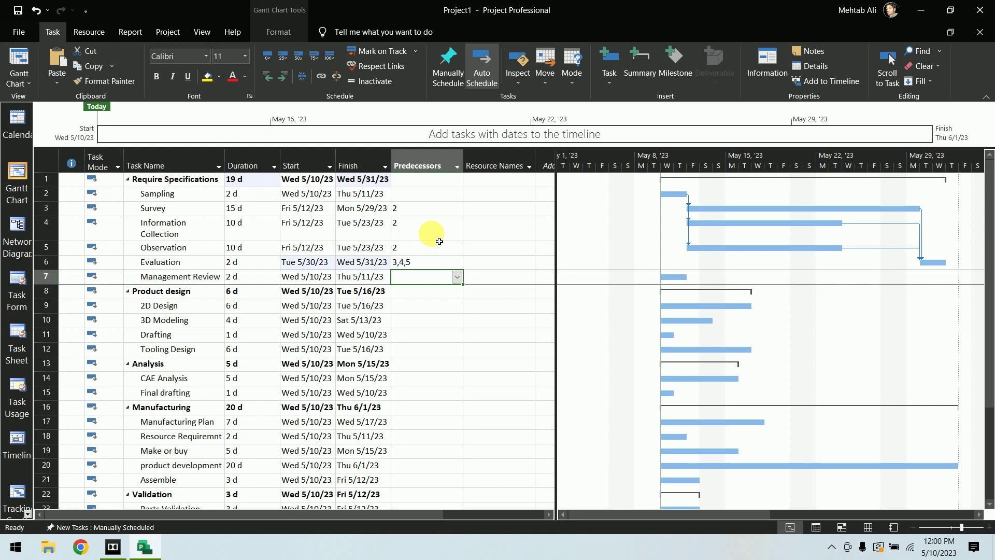
text(6)
key(Return)
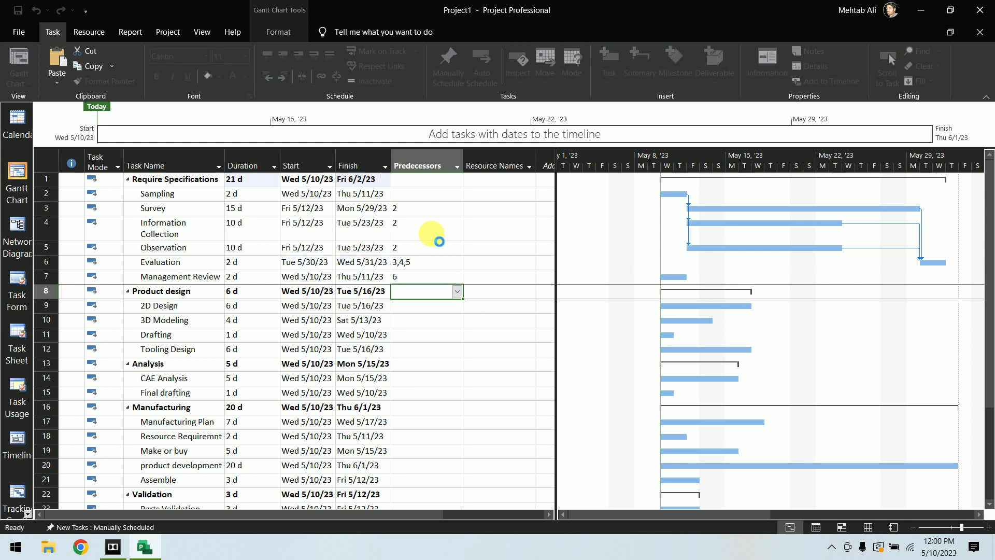
Set the predecessor of 2D Design to 7 and of 3D Modeling to 9FS-2.
key(Return)
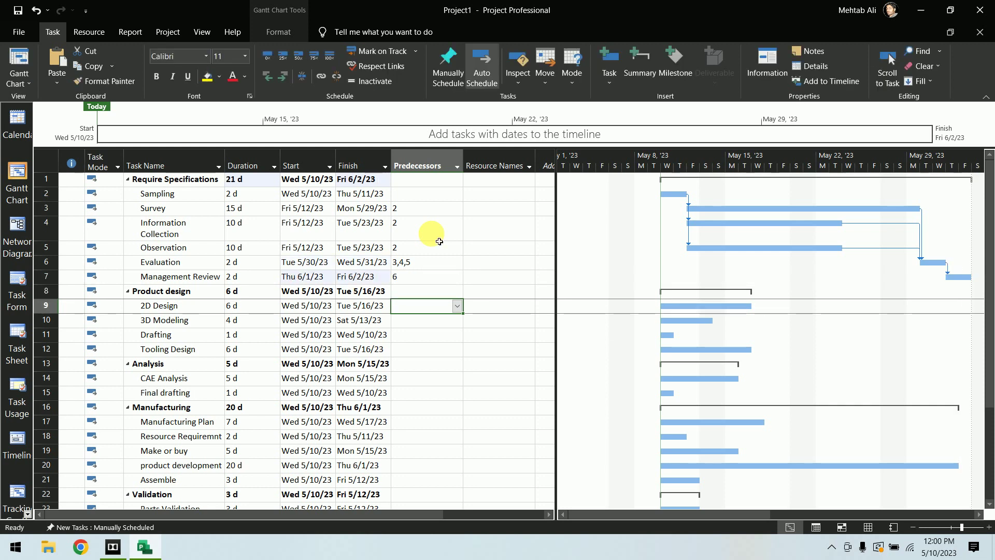
text(7)
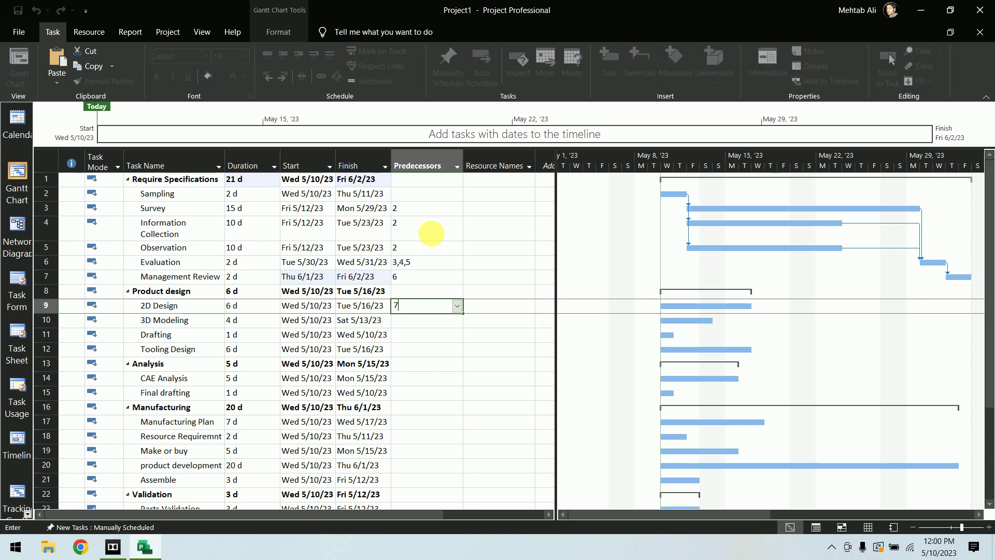
key(Return)
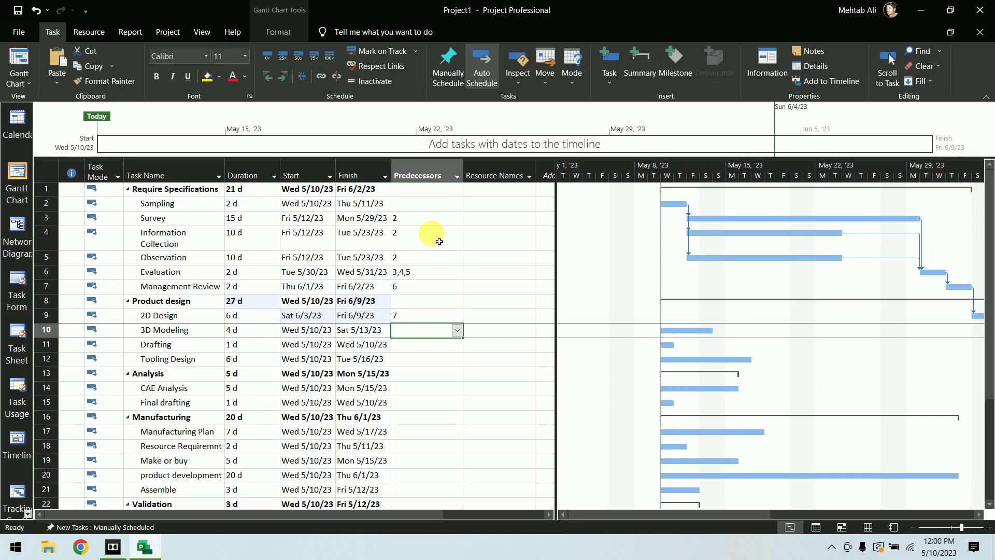
text(9)
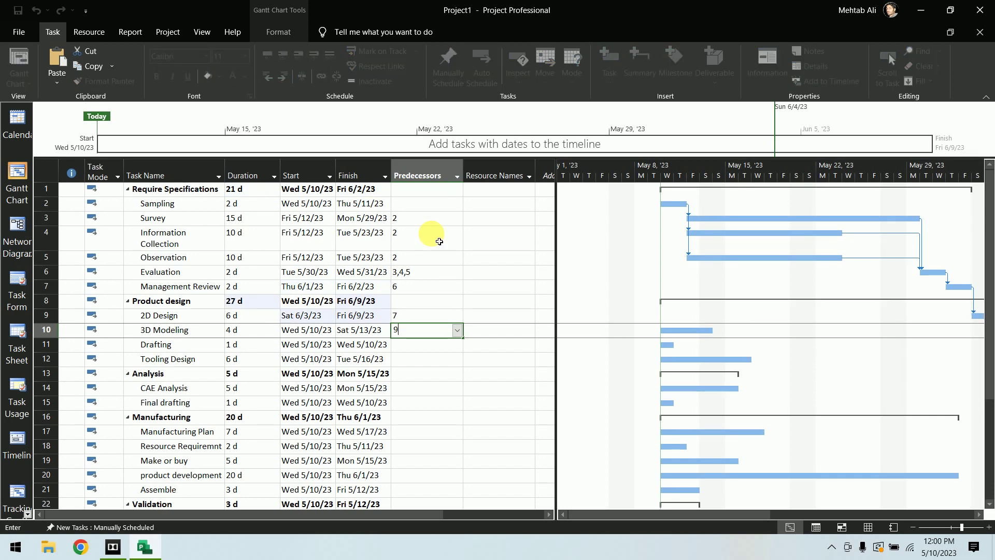
text(FS-2)
key(Return)
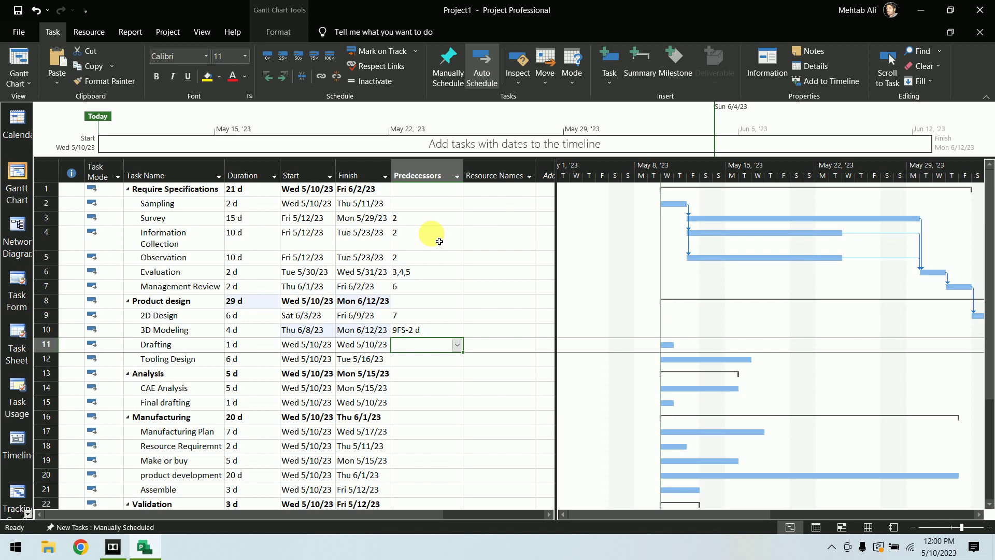
Set the predecessor of Drafting to 10FF and inspect its link in the Gantt chart.
text(10FF)
key(Return)
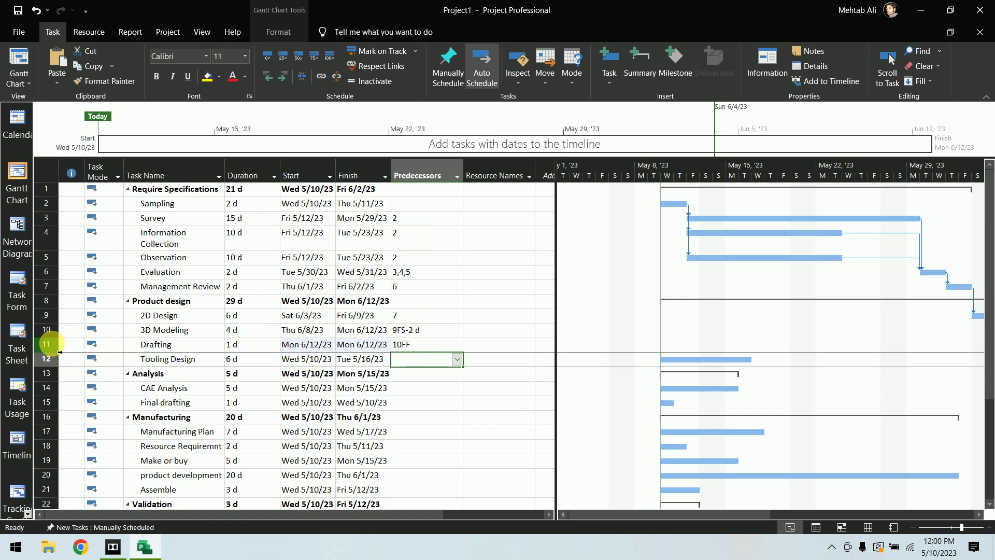
click(46, 344)
drag(656, 518, 793, 515)
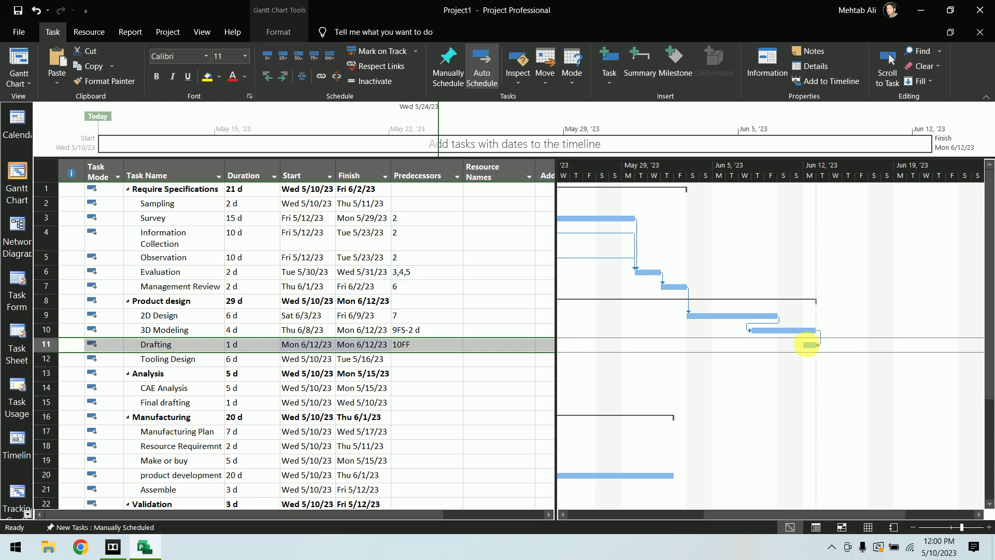
click(913, 527)
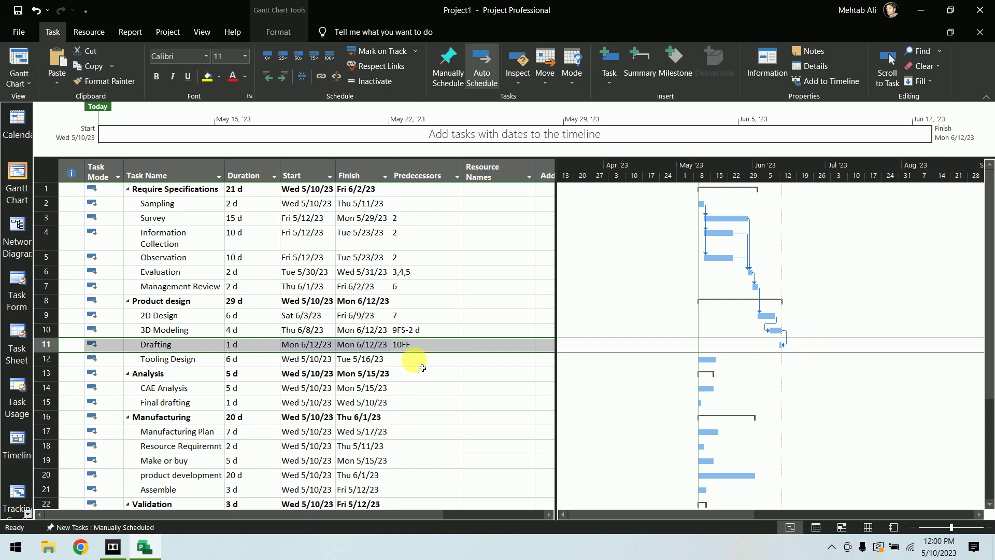
Make task 14 the predecessor of Tooling Design under Product design.
click(414, 362)
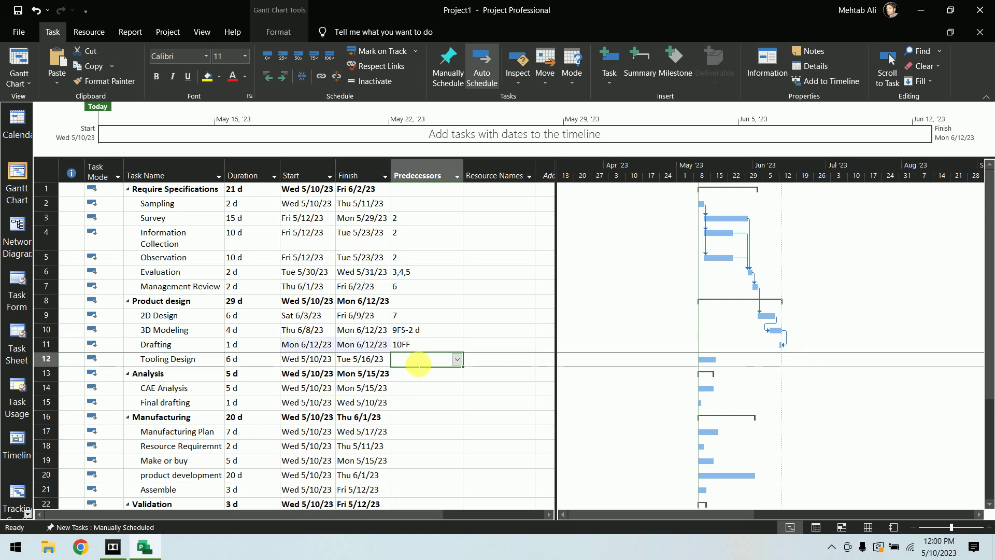
text(14)
key(Return)
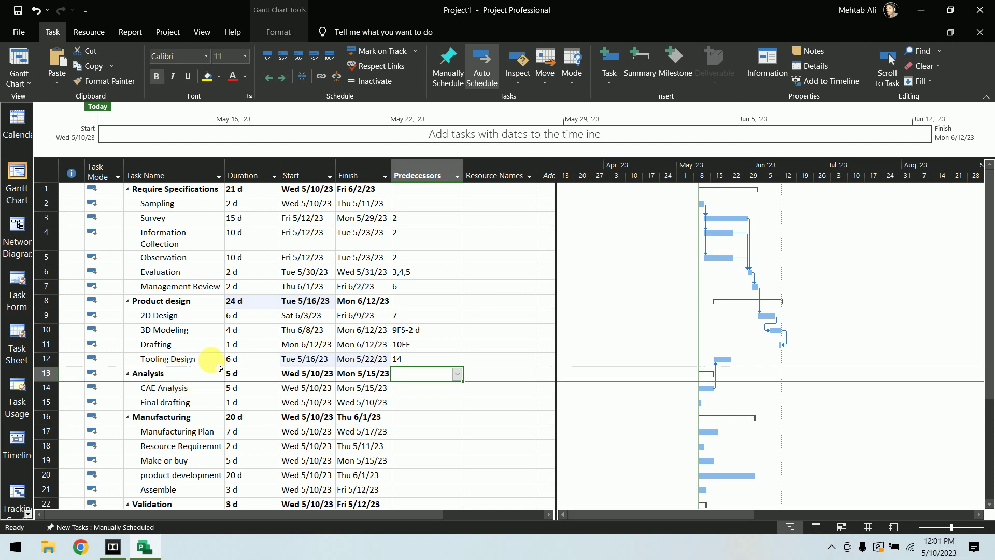
Under Analysis, set the predecessor of CAE Analysis to 11 and of Final drafting to 12.
click(437, 392)
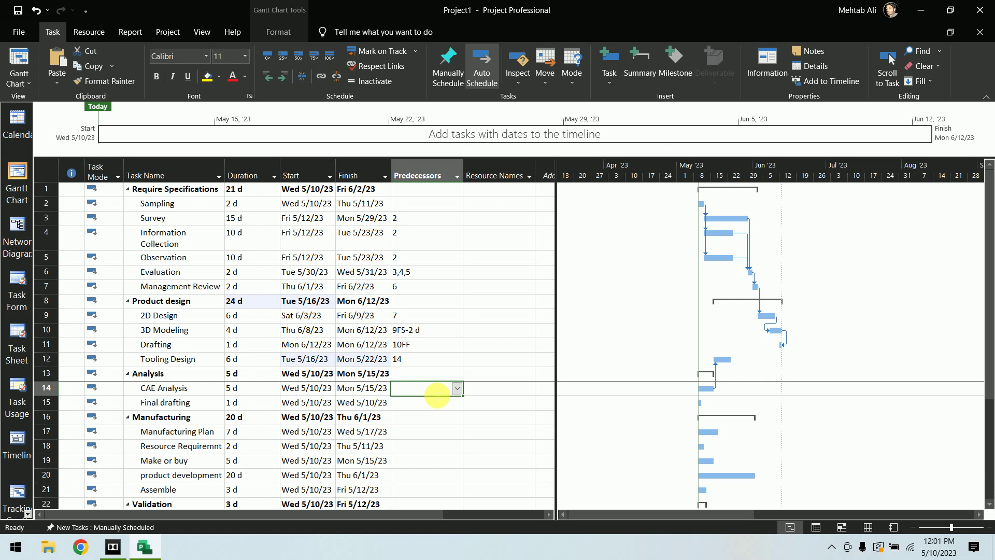
text(11)
key(Return)
text(12)
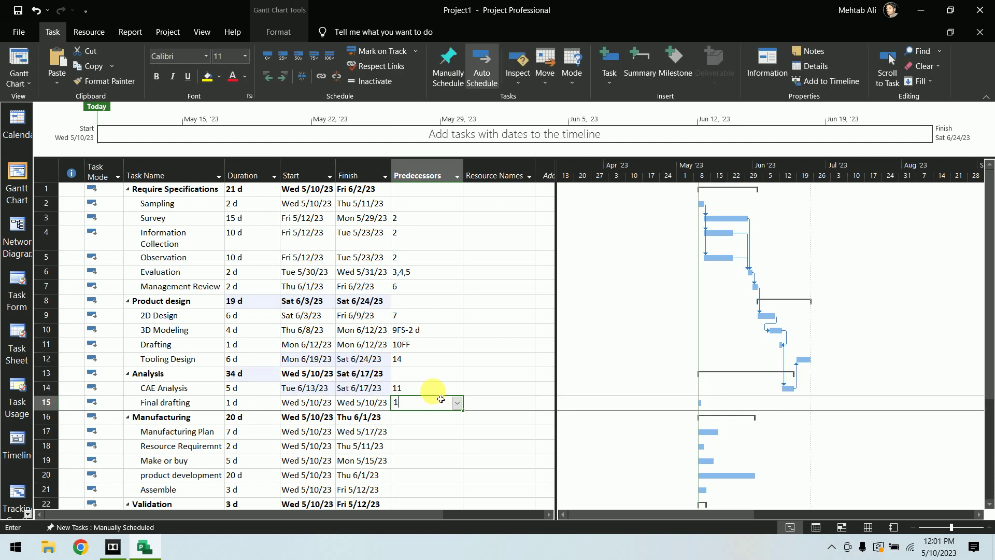
key(Return)
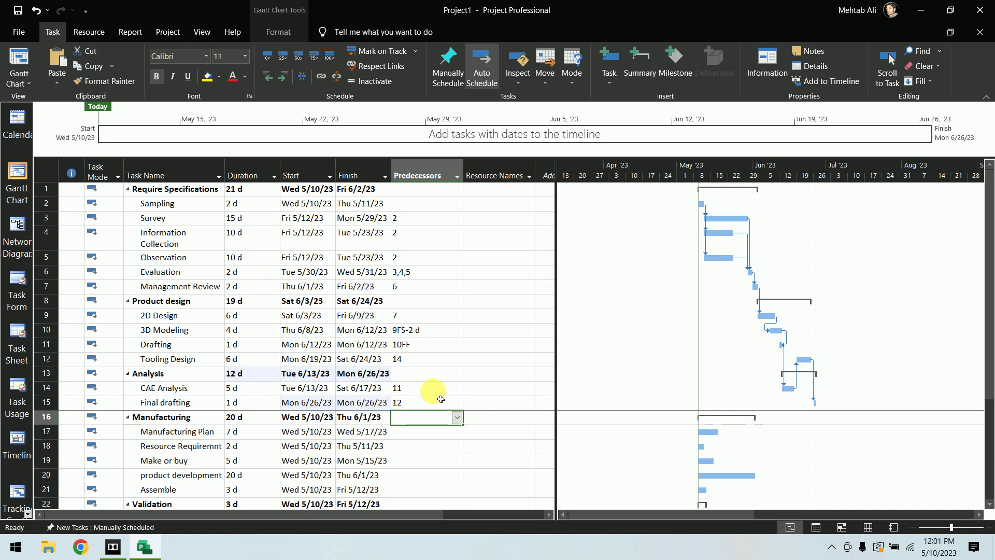
Give Manufacturing Plan under Manufacturing a start-to-start dependency on 2D Design with the predecessor 9SS.
key(Return)
text(9)
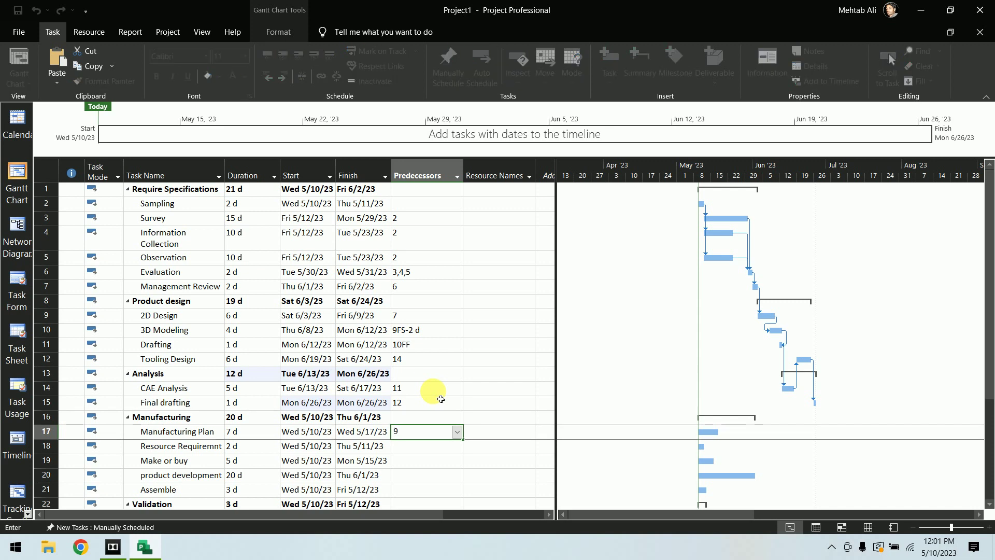
text(SS)
key(Return)
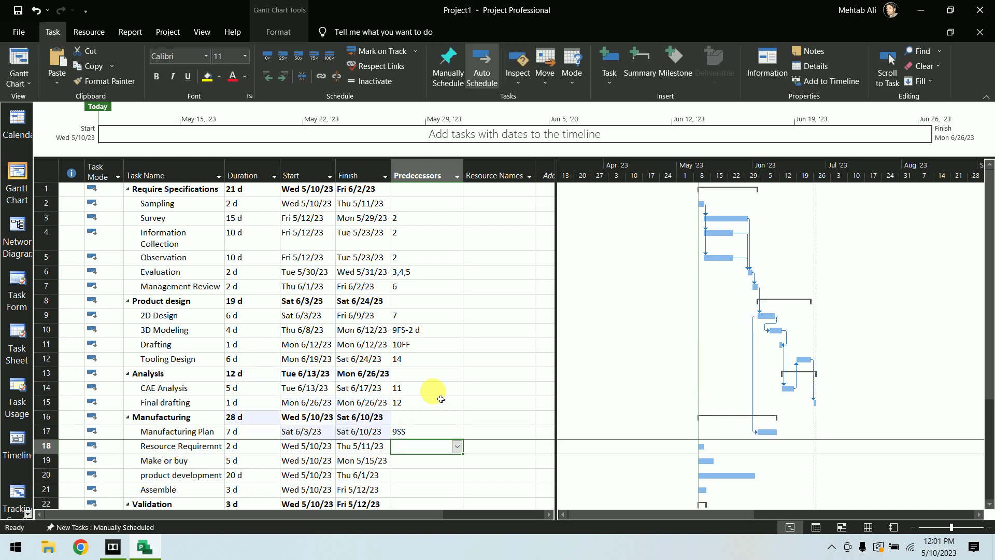
Under Manufacturing, set the predecessor of Resource Requiremnt to 17 and of Make or buy to 18.
text(17)
key(Return)
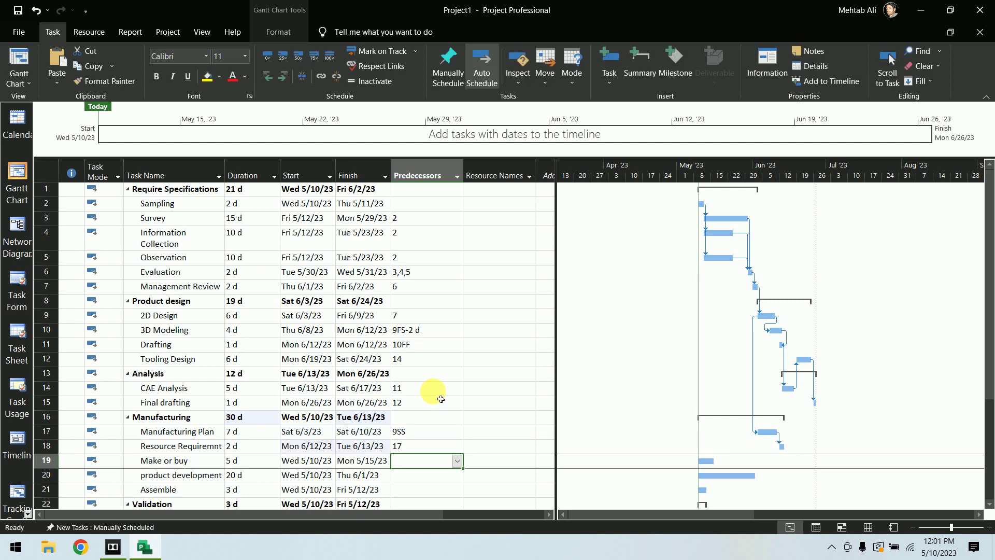
text(18)
key(Return)
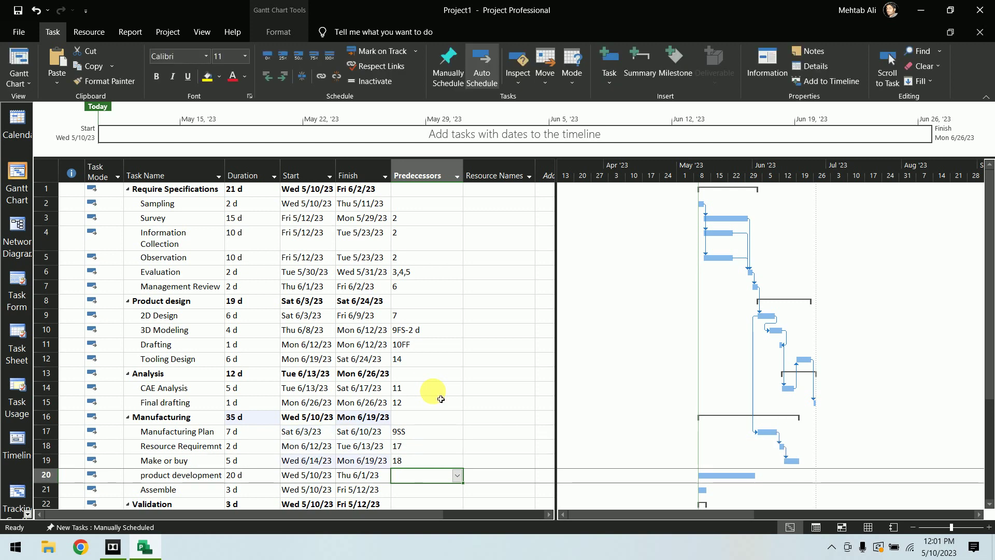
Make tasks 15 and 19 the predecessors of product development under Manufacturing.
text(15,19)
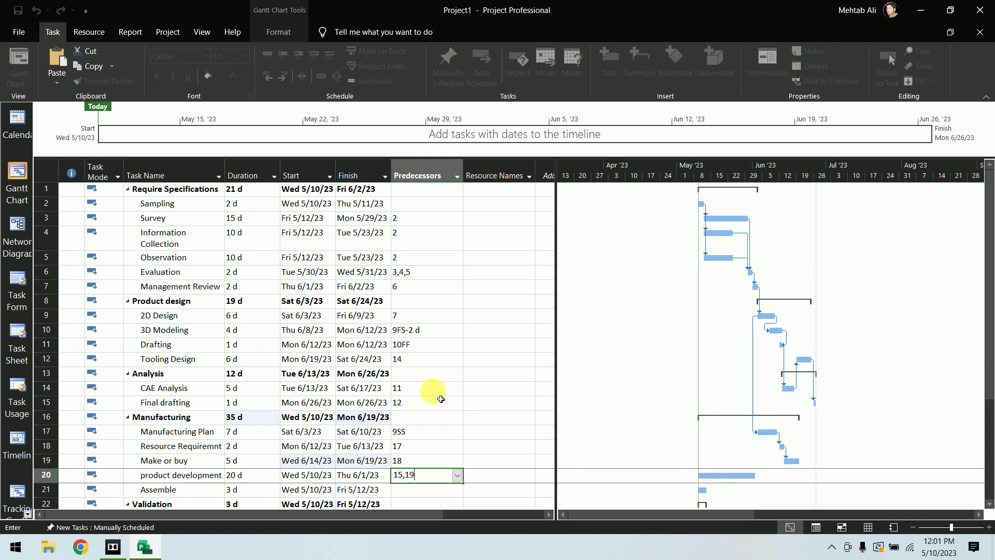
key(Return)
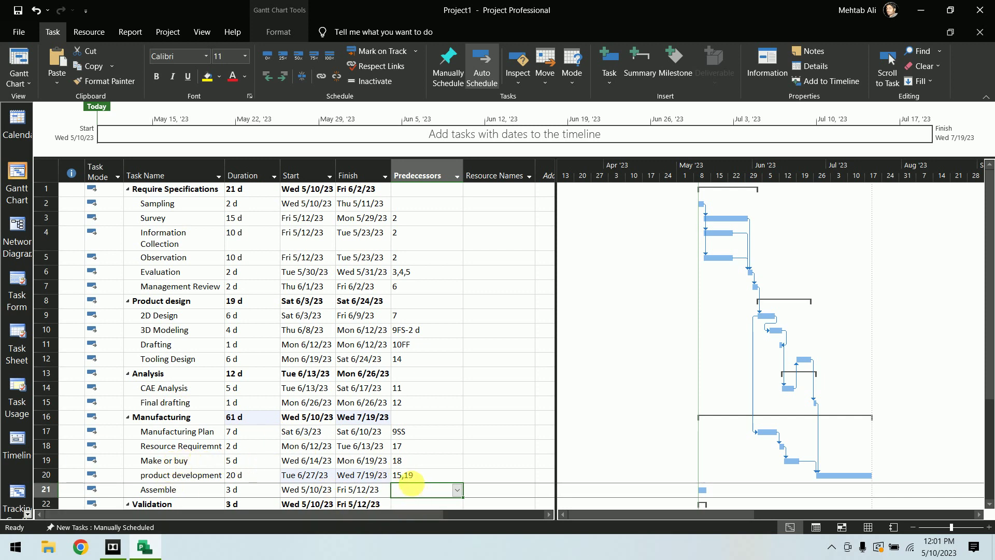
click(423, 488)
key(Up)
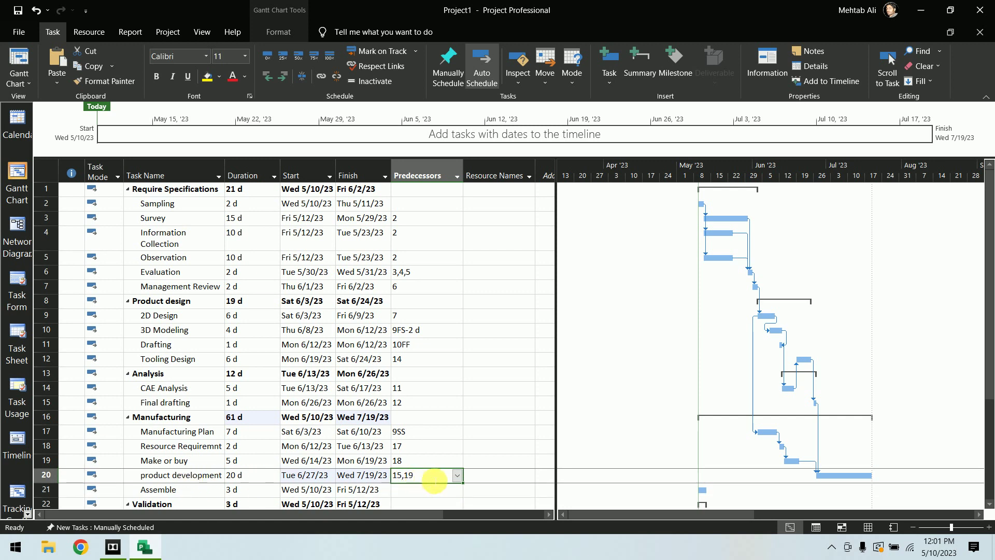
Make task 20 the predecessor of Assemble under Manufacturing.
scroll(477, 322, down, 4)
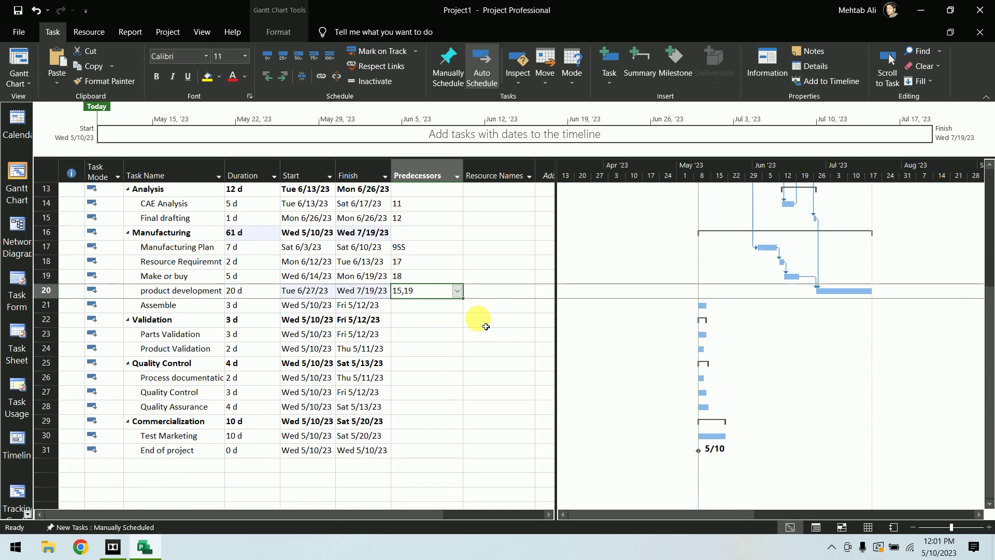
click(438, 308)
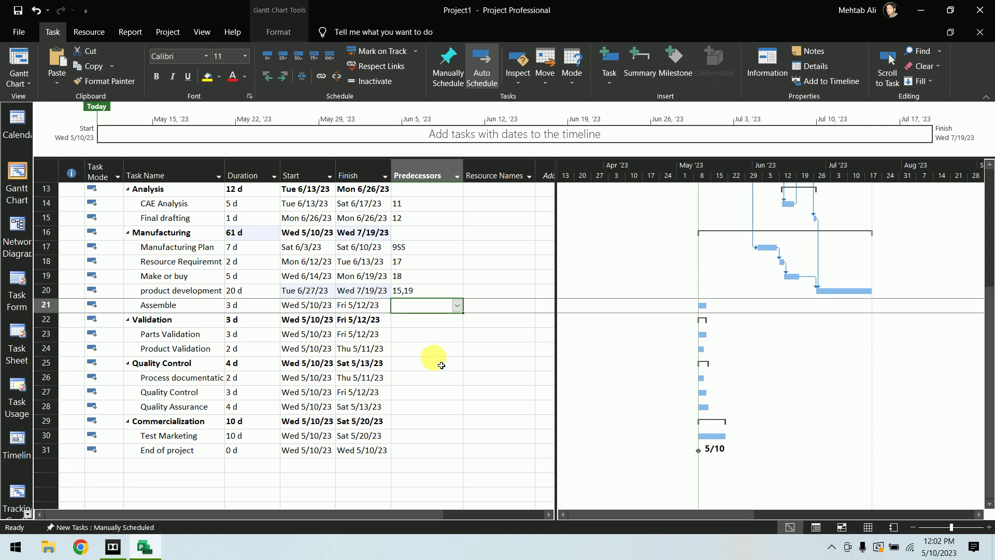
text(20)
key(Return)
key(Return)
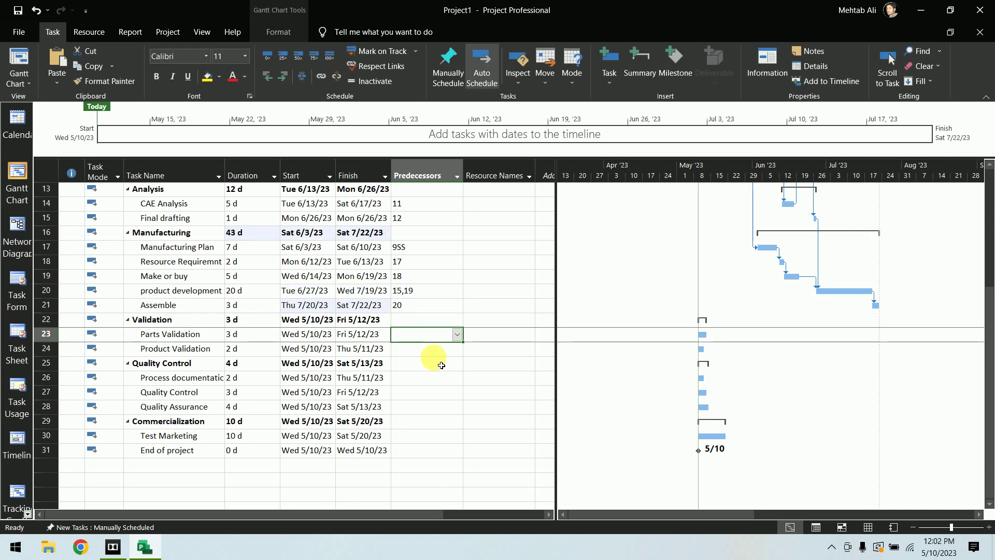
Under Validation, set the predecessor of Parts Validation to 21 and of Product Validation to 23.
text(21)
key(Return)
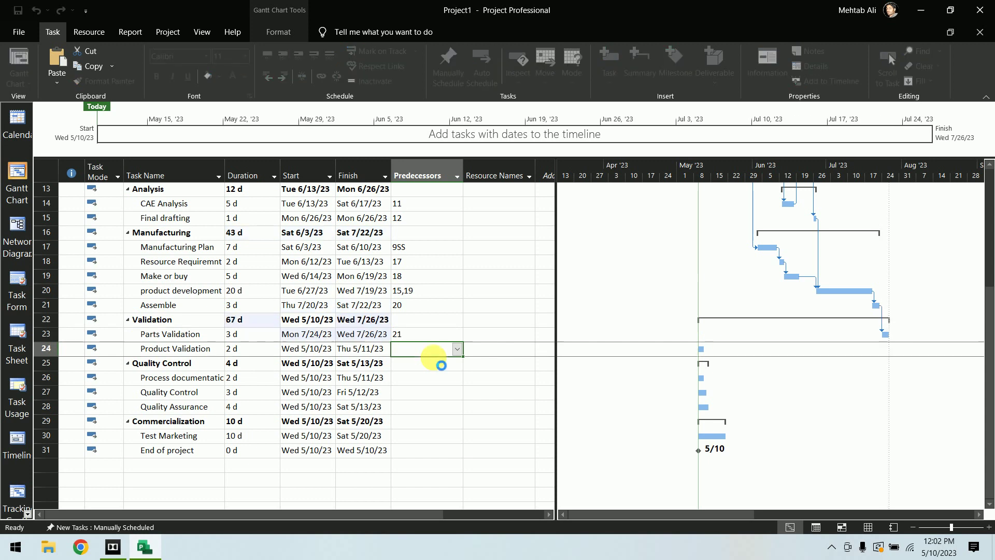
text(23)
key(Return)
key(Return)
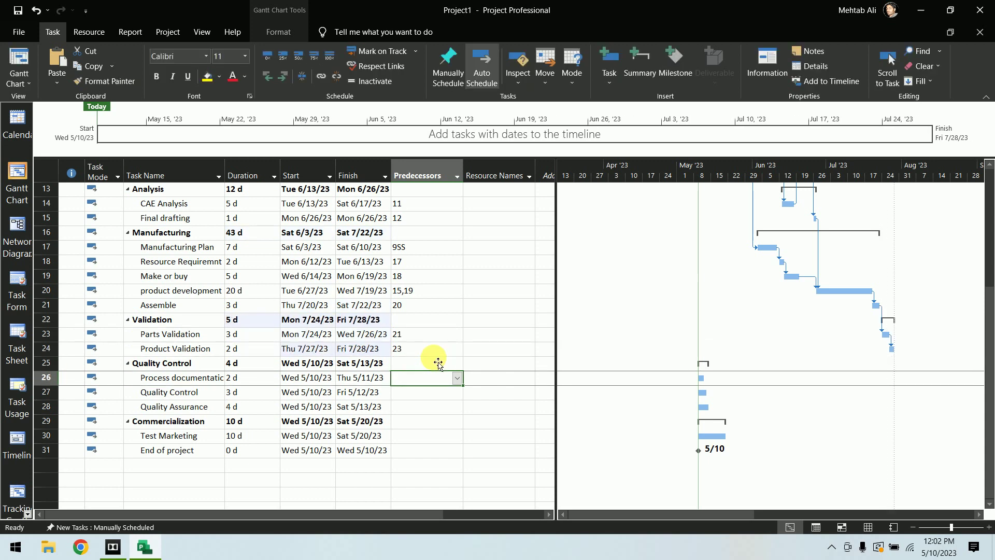
Under Quality Control, set the predecessors of Process documentation to 24, Quality Control to 26 and Quality Assurance to 27.
text(24)
key(Return)
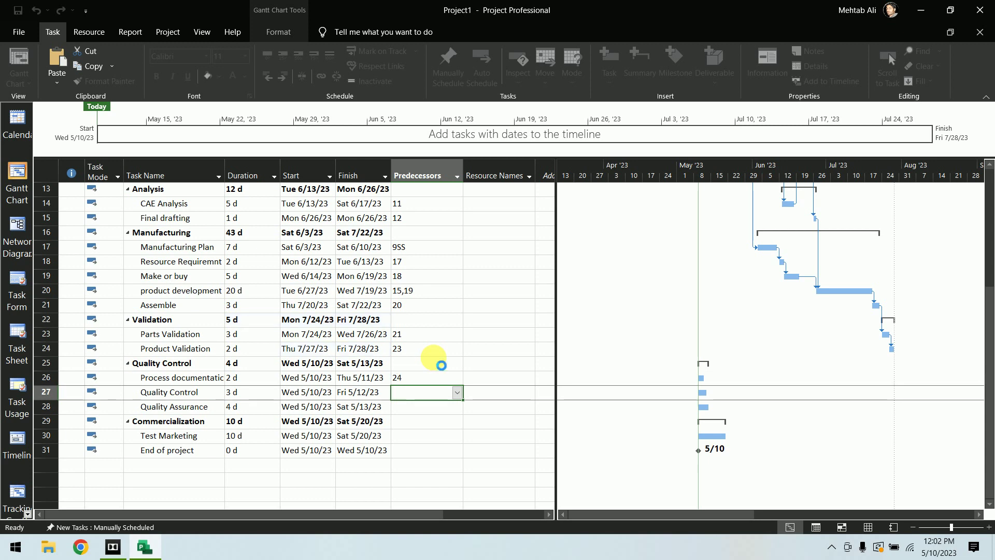
text(26)
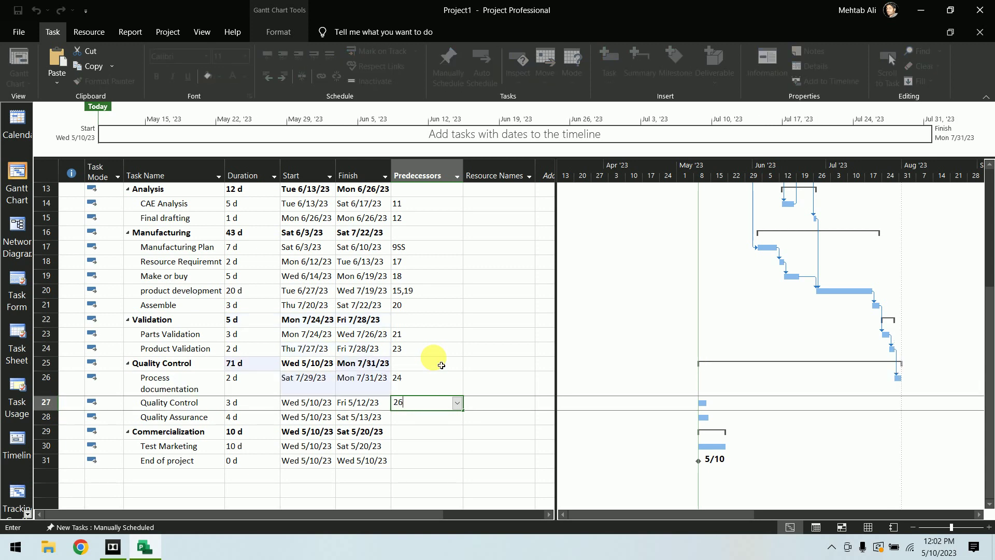
key(Return)
text(27)
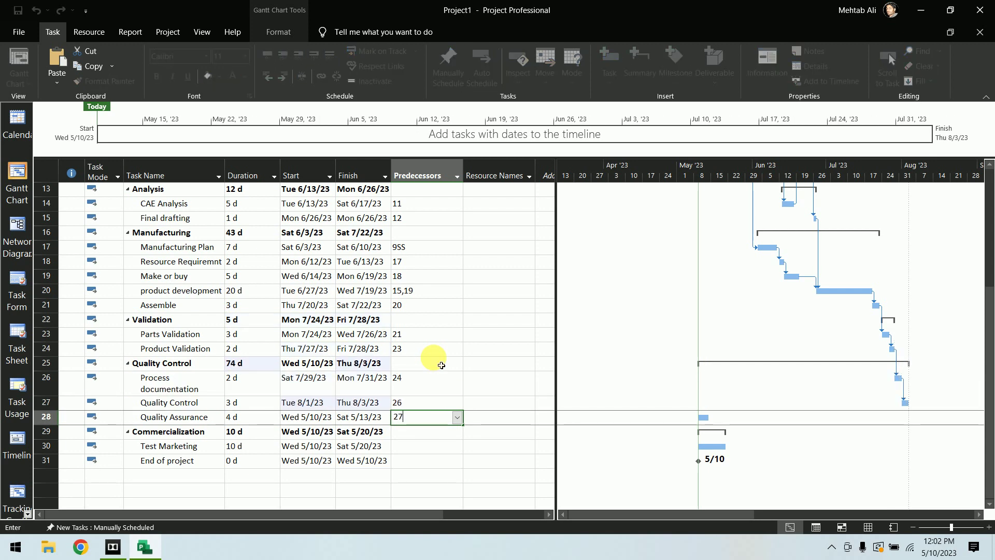
key(Return)
key(Return)
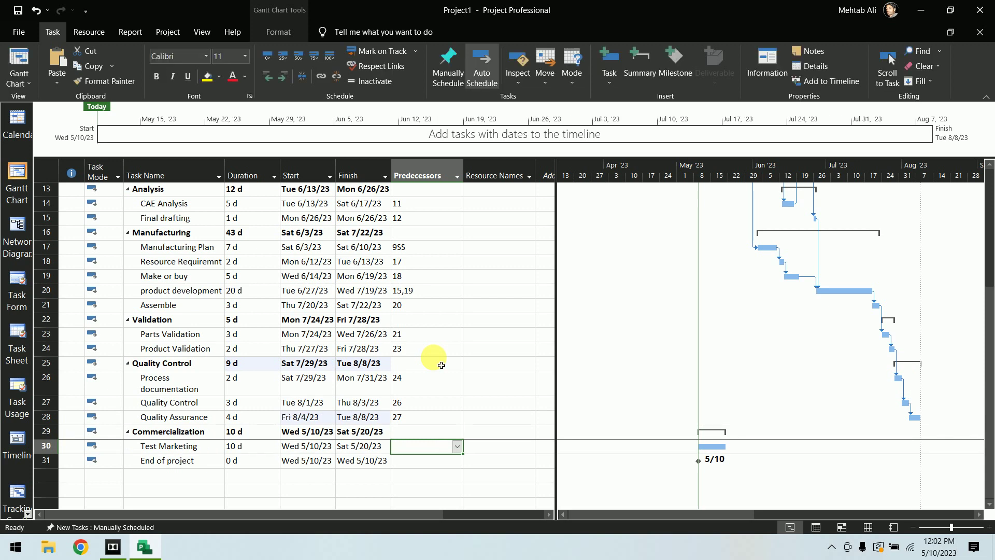
Under Commercialization, set the predecessor of Test Marketing to 28SS and of End of project to 30.
text(28SS)
key(Return)
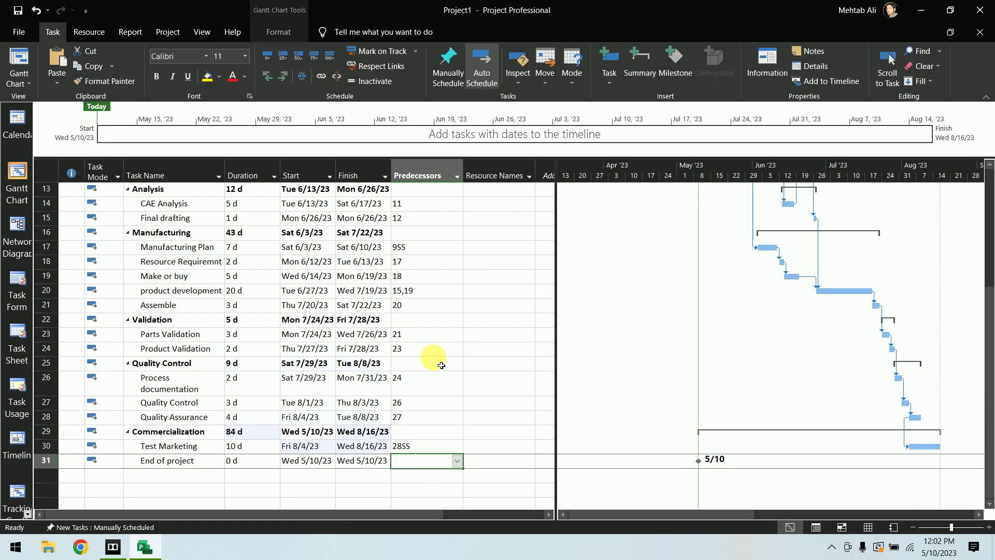
text(30)
key(Return)
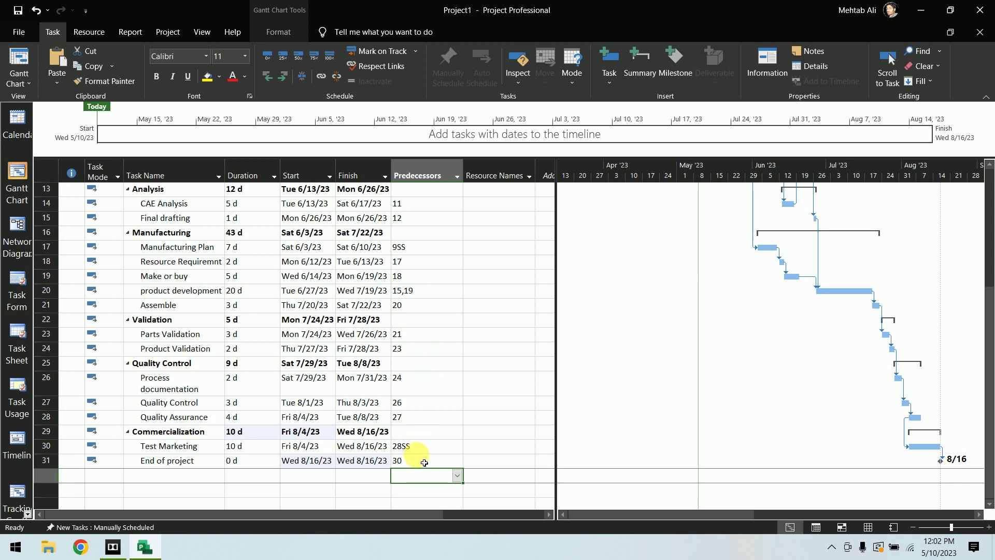
Change the End of project dependency on Test Marketing to finish-to-finish with the predecessor 30FF.
click(428, 463)
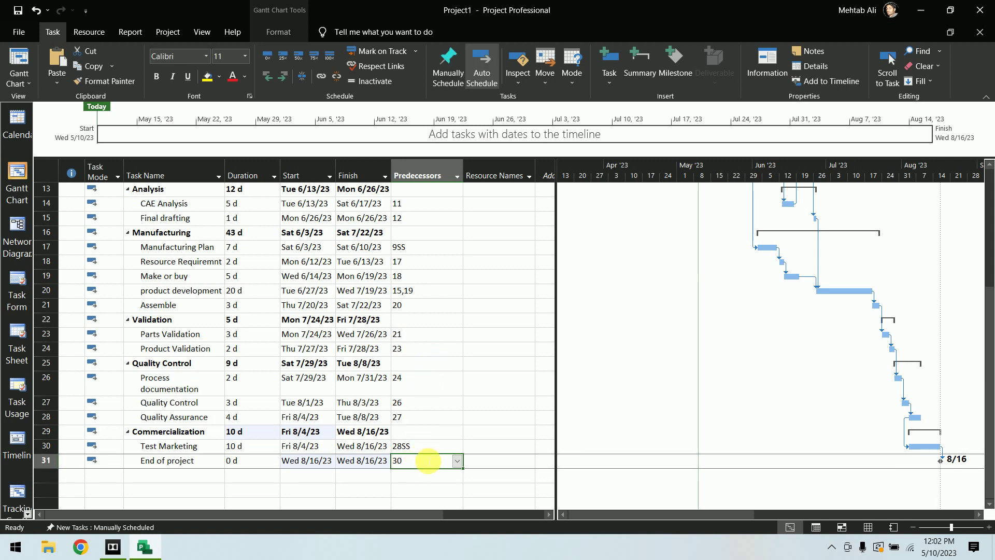
click(428, 460)
text(FF)
key(Return)
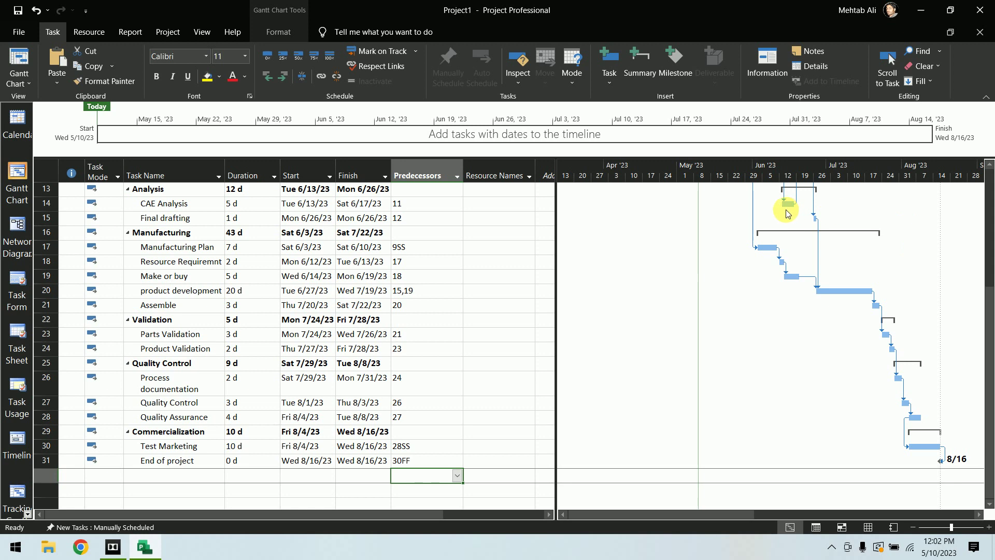
click(422, 463)
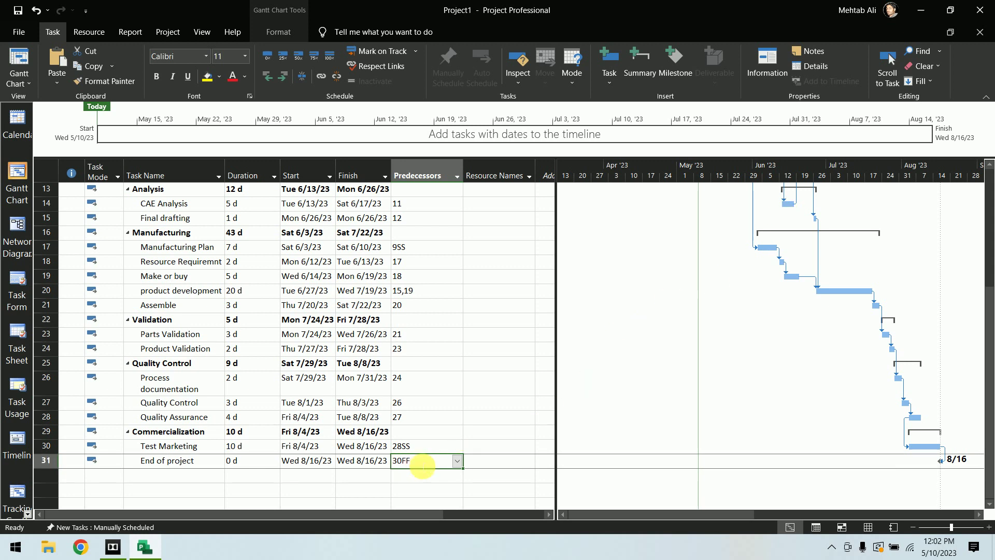
Review the linked schedule and examine the project statistics for the overall start, finish and duration.
scroll(466, 404, up, 4)
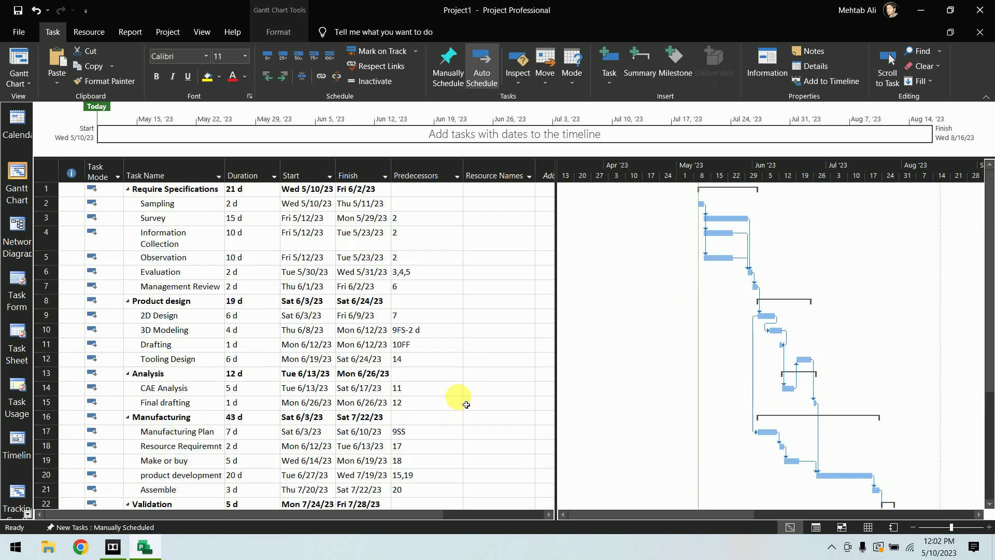
scroll(467, 404, down, 9)
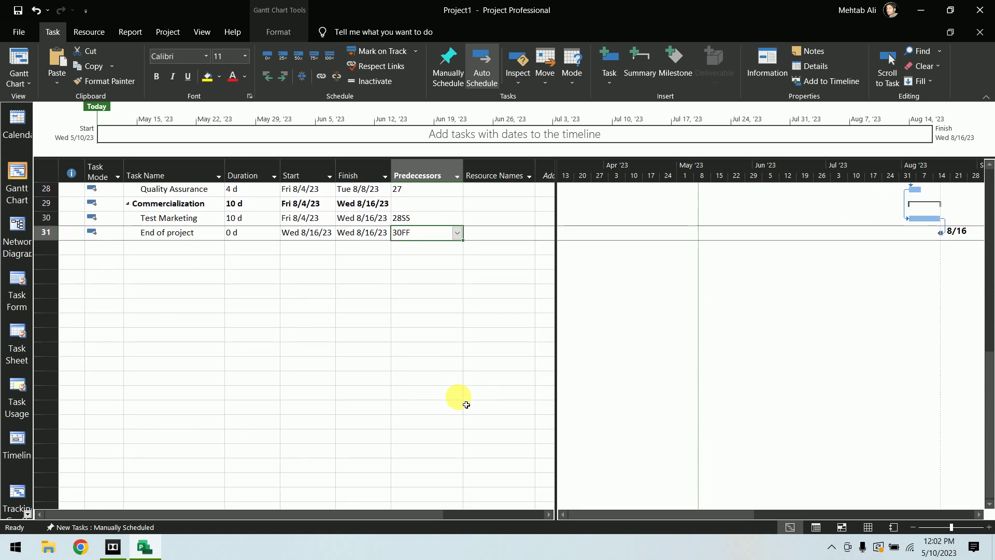
scroll(467, 405, up, 8)
scroll(467, 404, up, 2)
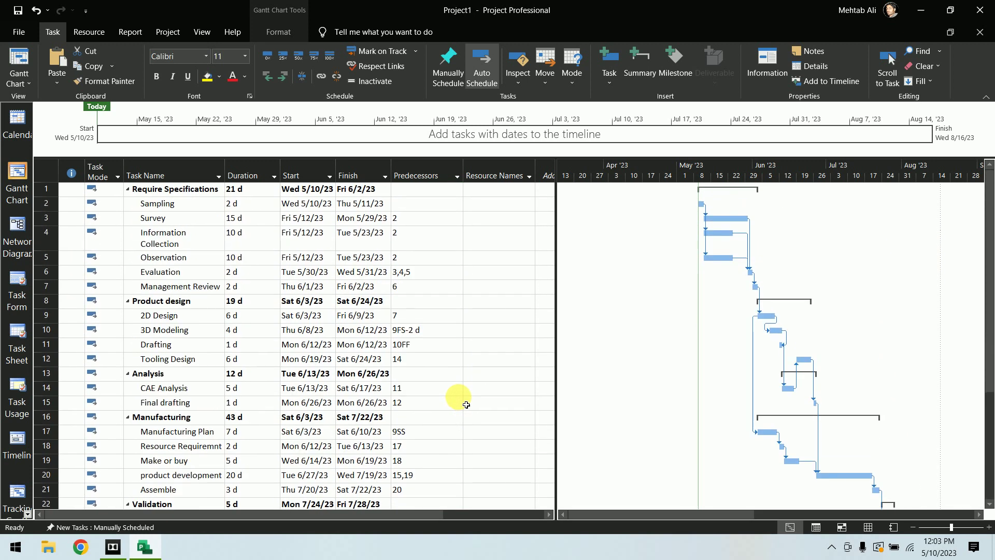
click(131, 32)
click(158, 31)
click(155, 75)
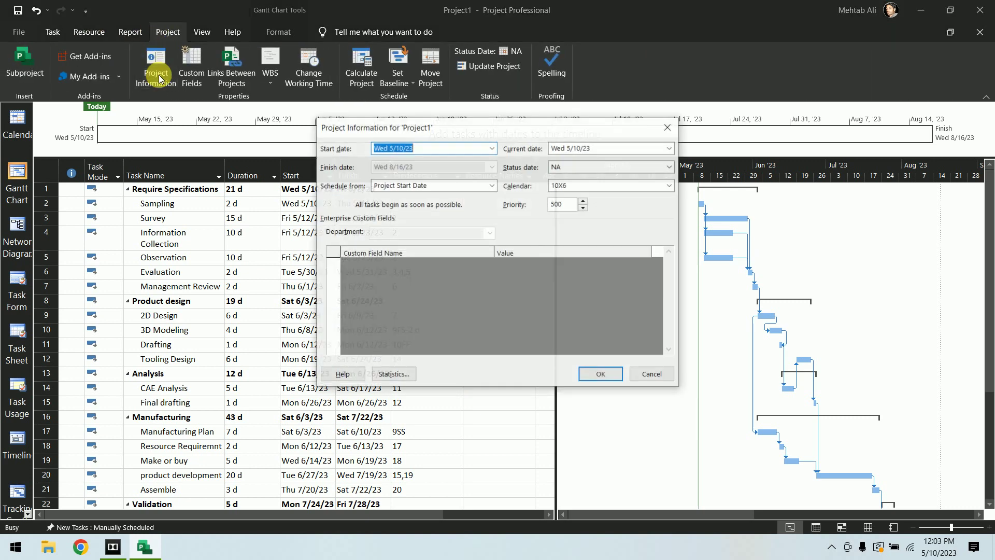
click(405, 374)
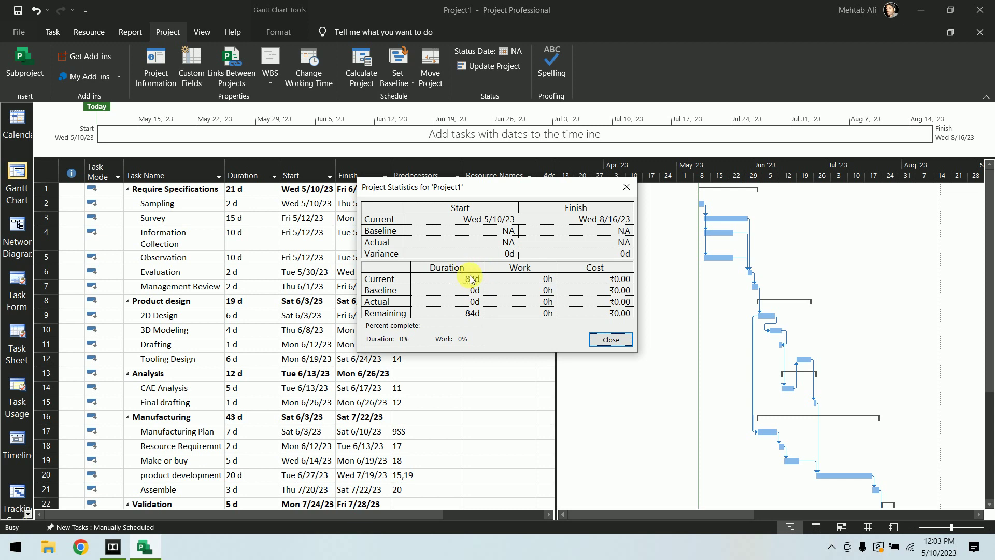
click(625, 187)
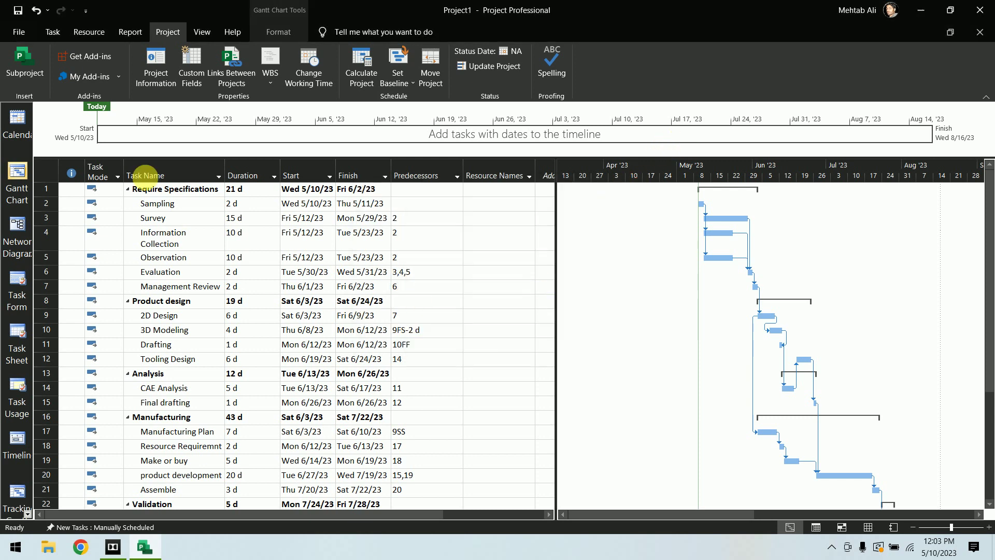
click(162, 64)
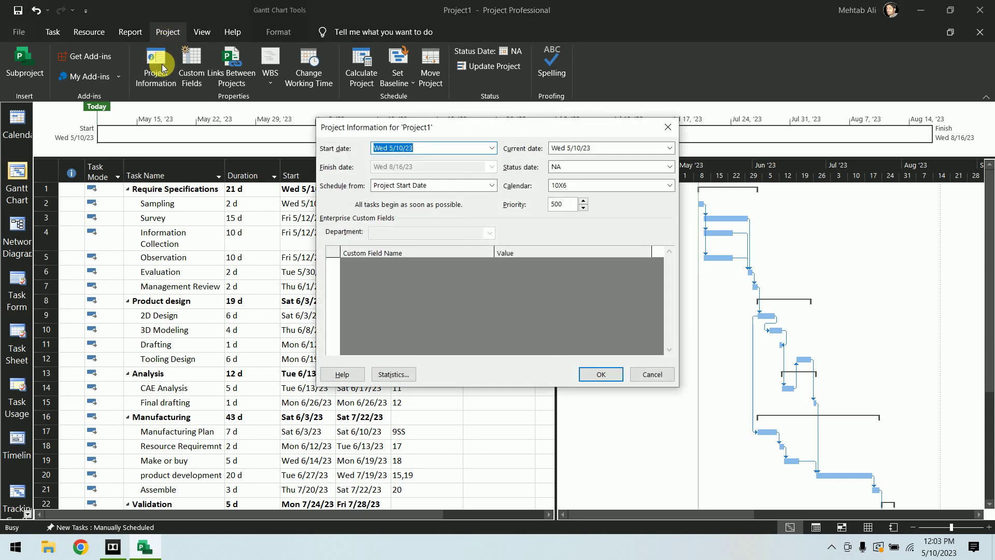
click(389, 374)
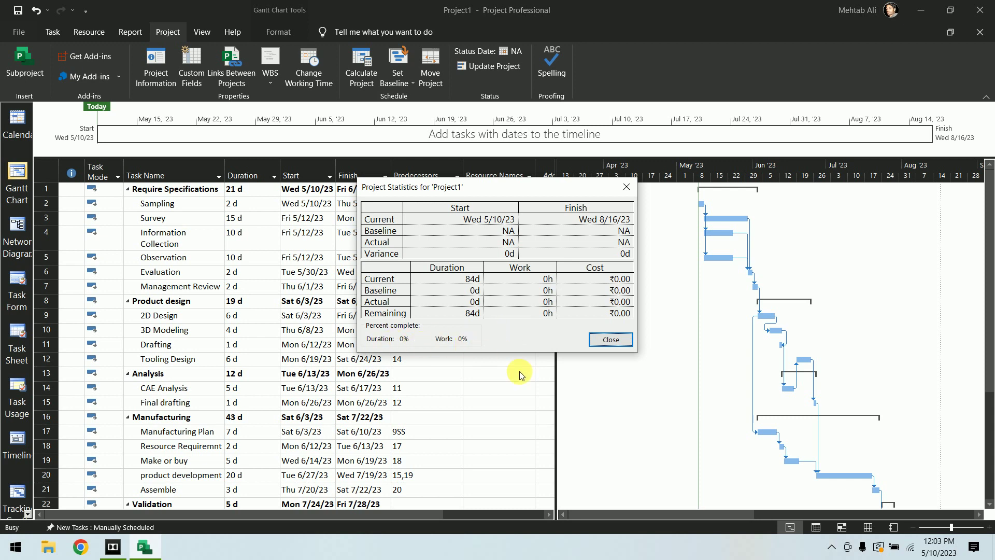
click(624, 339)
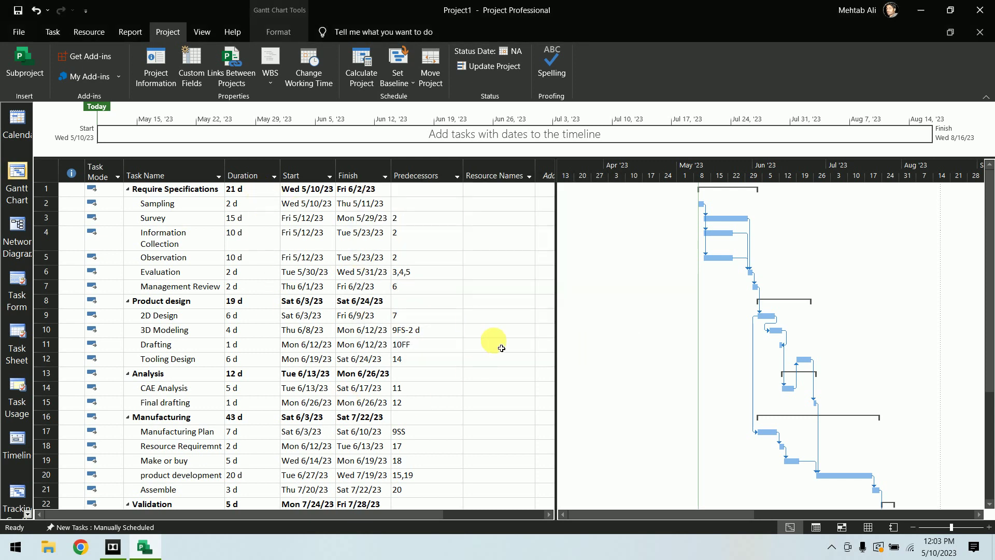
Insert a new task above Require Specifications and name it Project 1.
scroll(501, 348, down, 10)
scroll(501, 348, up, 10)
click(47, 190)
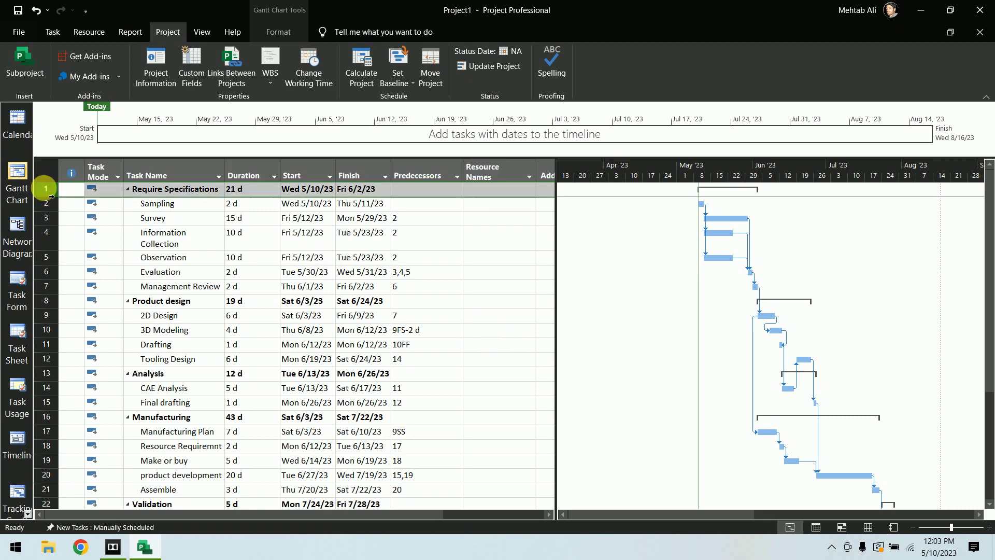
right_click(47, 190)
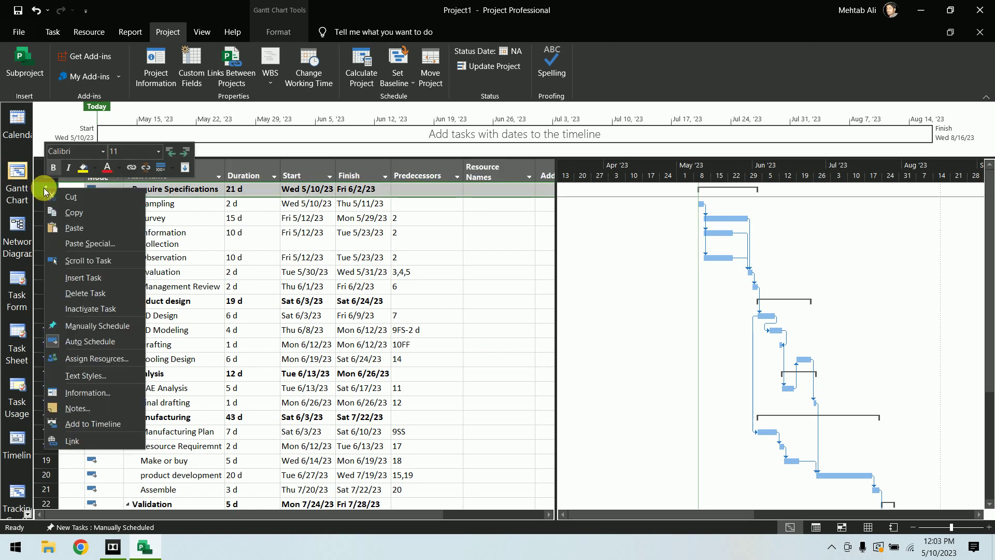
click(91, 286)
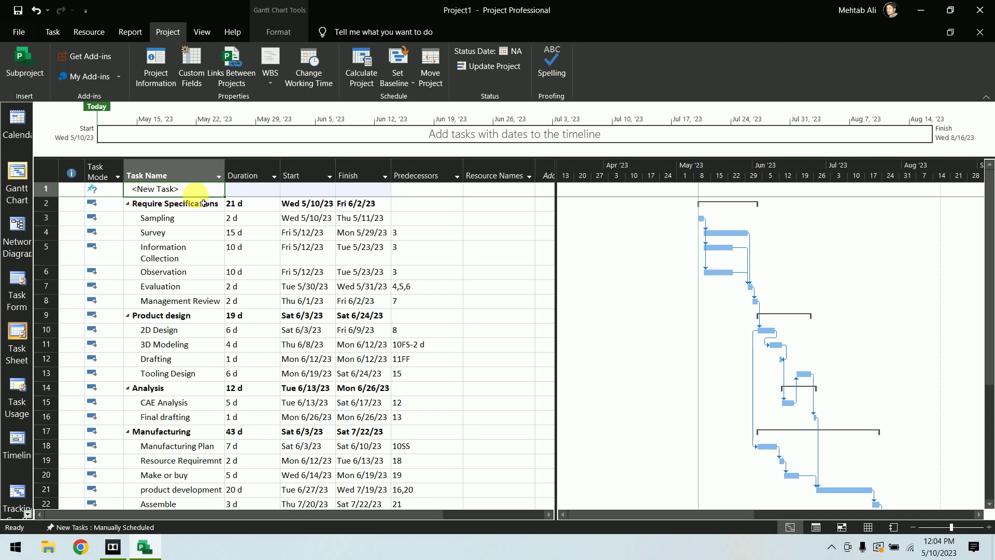
text(Pr)
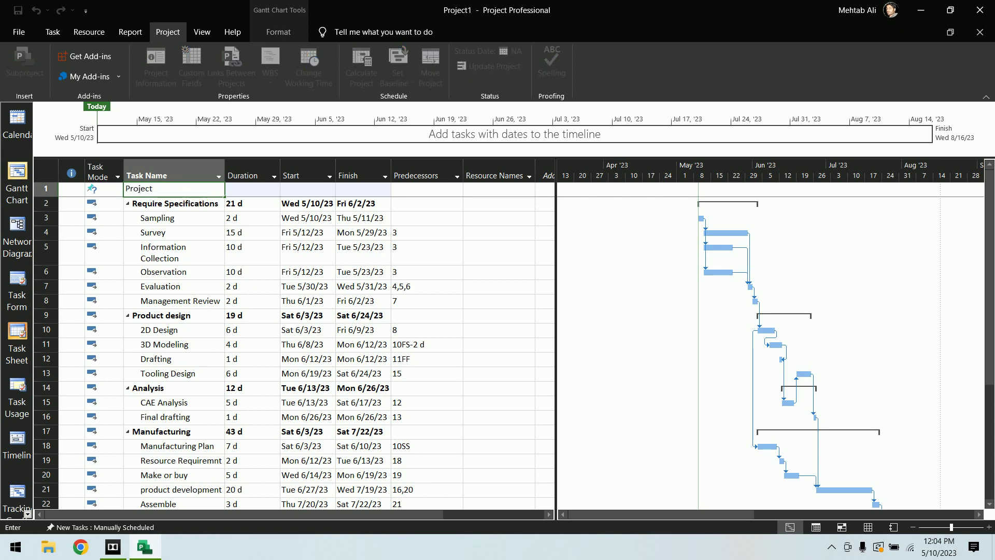
text(oject 1)
click(203, 203)
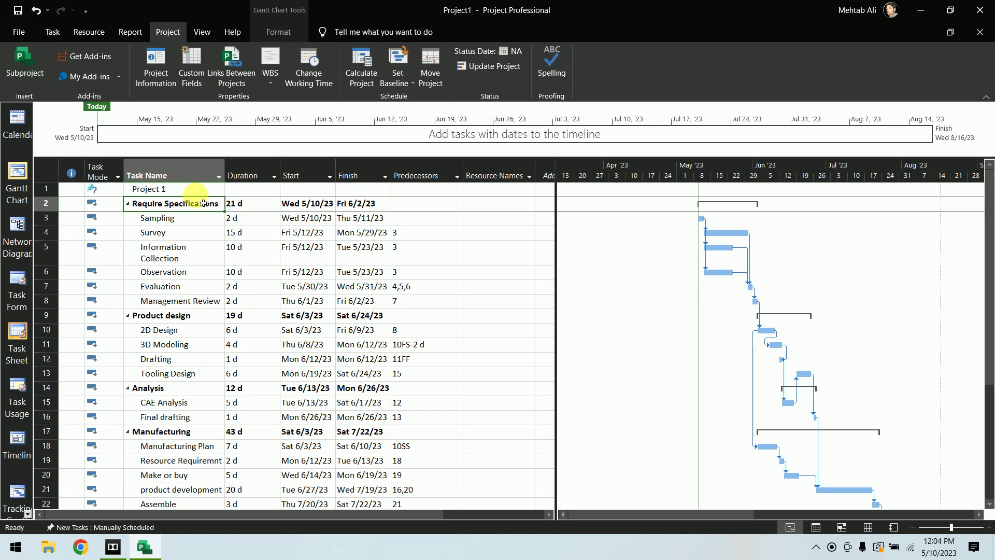
Switch the Project 1 task to automatic scheduling.
click(52, 188)
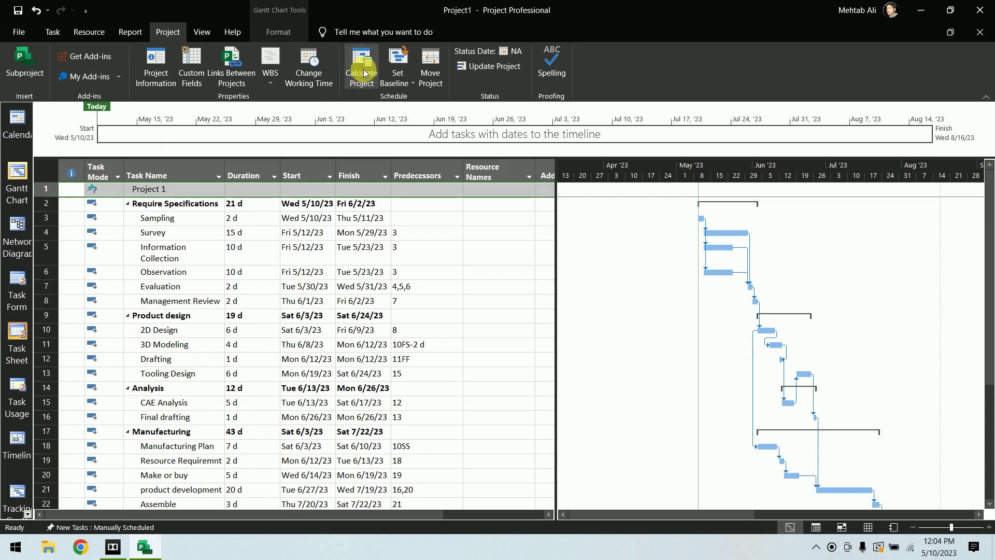
click(57, 32)
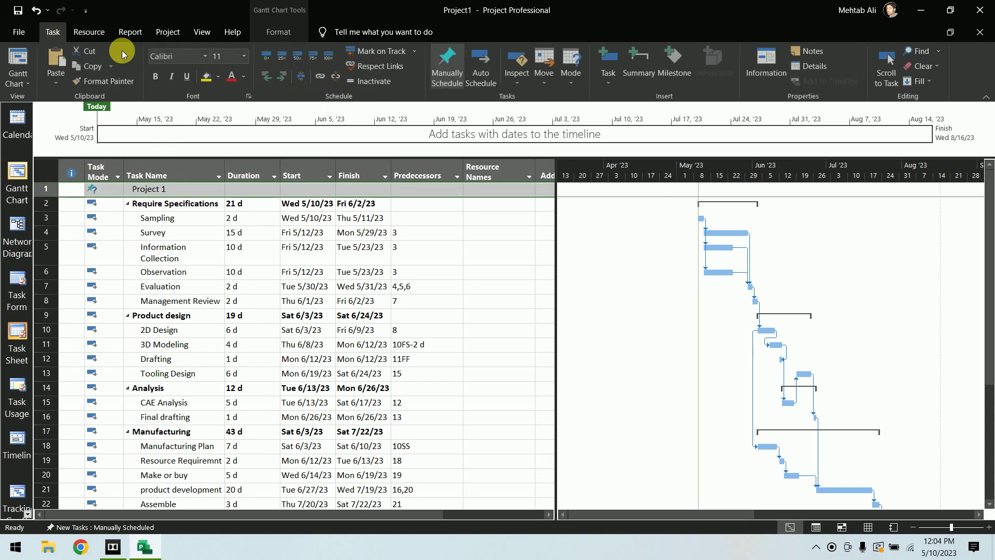
click(481, 70)
click(476, 302)
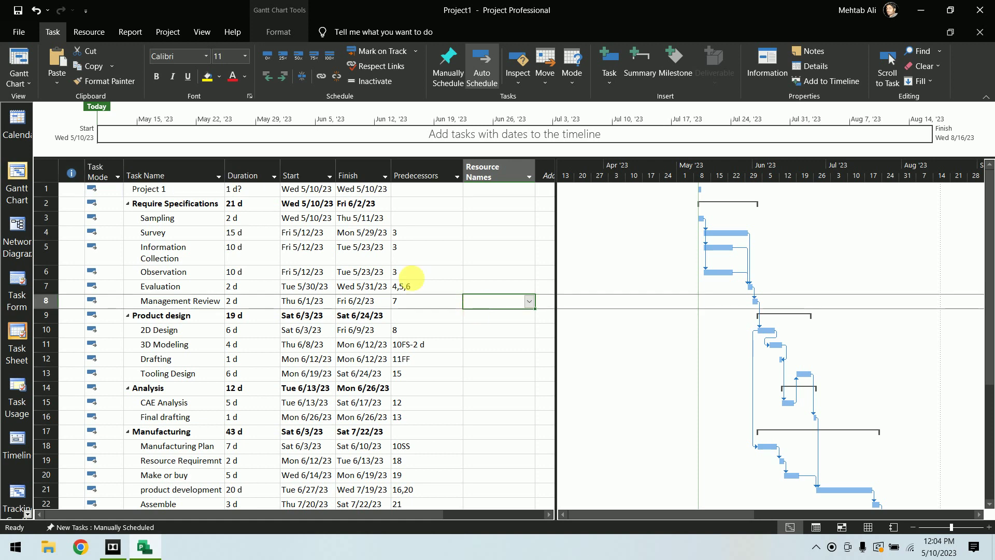
Indent all tasks from Require Specifications down to the last row so that they become subtasks of Project 1.
drag(110, 206, 116, 446)
drag(47, 203, 56, 382)
scroll(200, 373, up, 6)
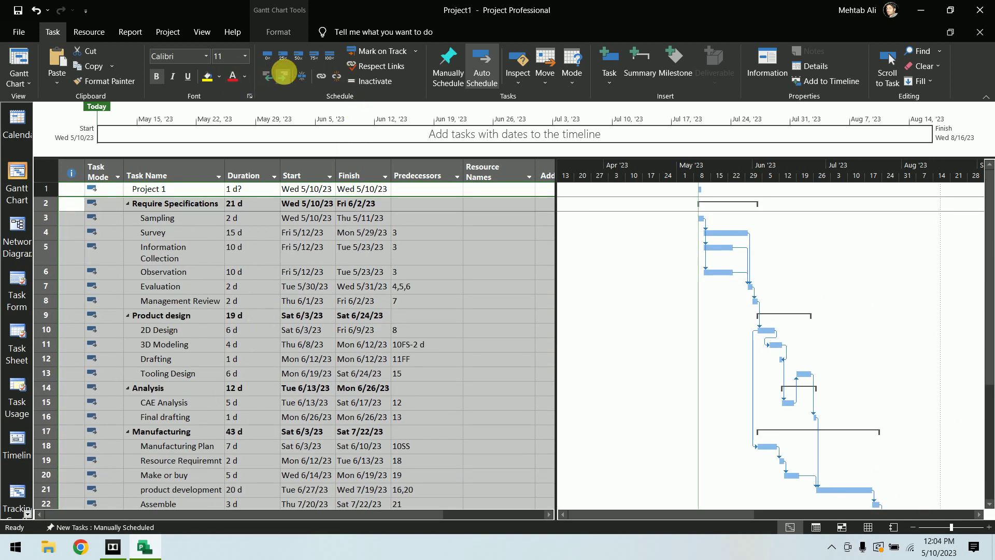
click(283, 75)
click(529, 303)
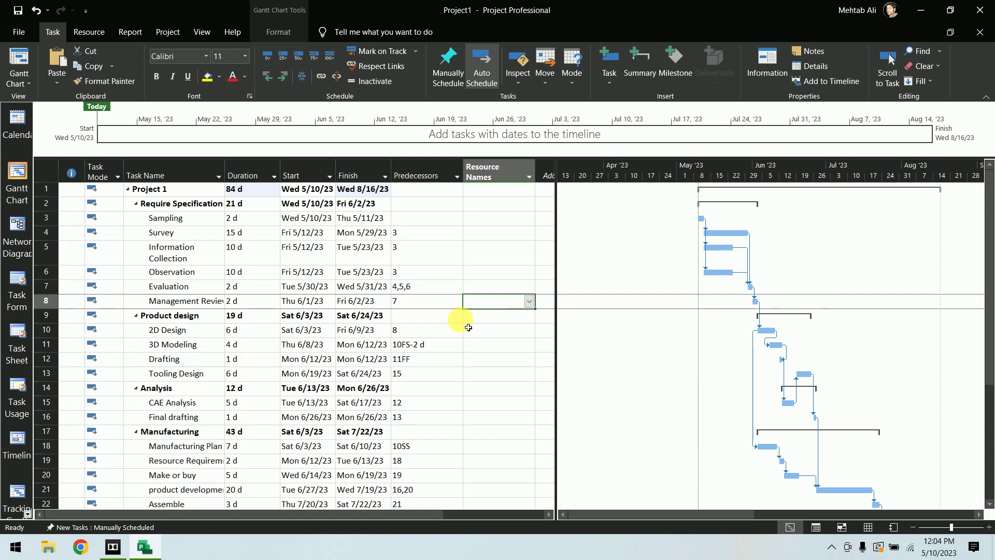
click(250, 190)
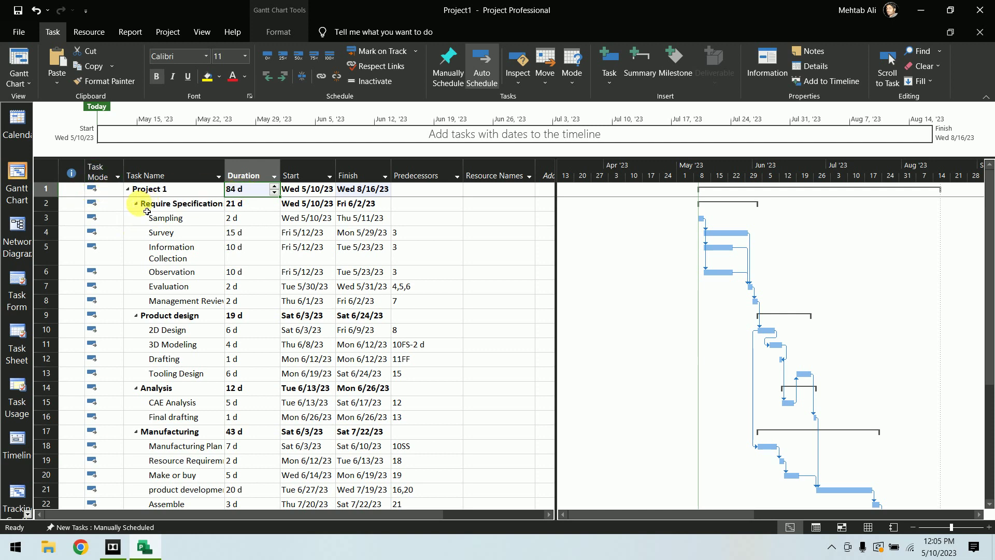
Collapse the summary tasks Require Specifications, Product design, Analysis, Manufacturing, Validation, Quality Control and Commercialization.
click(137, 205)
click(137, 204)
click(136, 228)
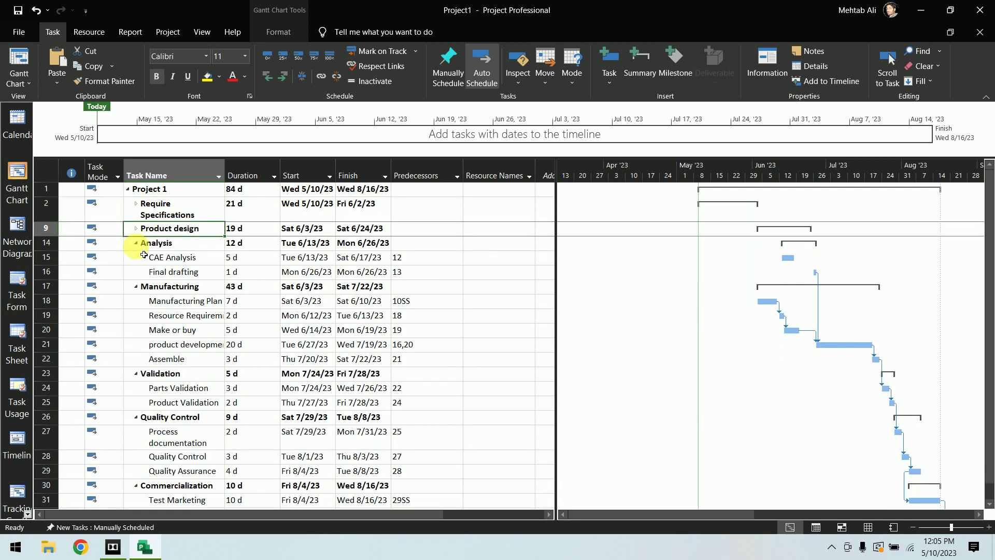
click(139, 244)
click(135, 243)
click(136, 257)
click(136, 257)
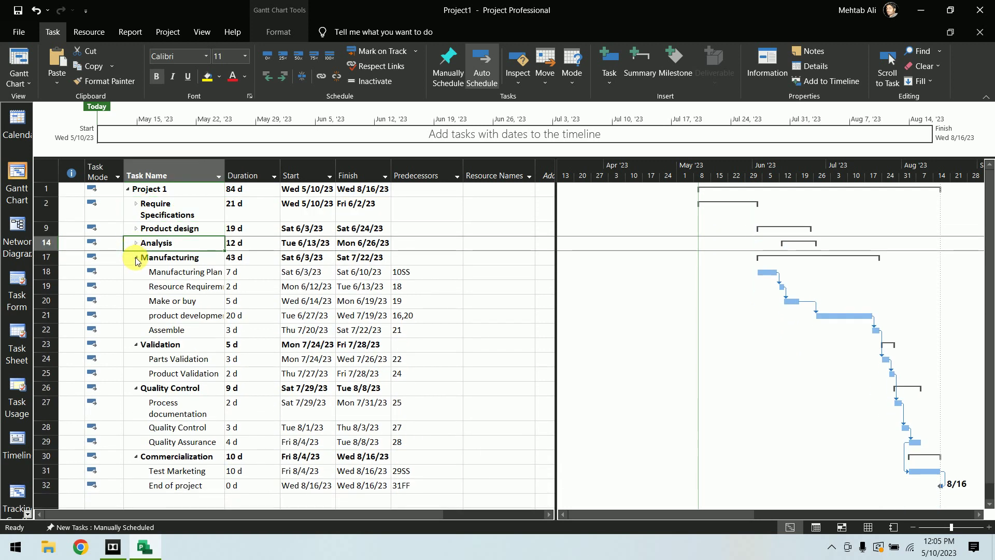
click(136, 271)
click(136, 272)
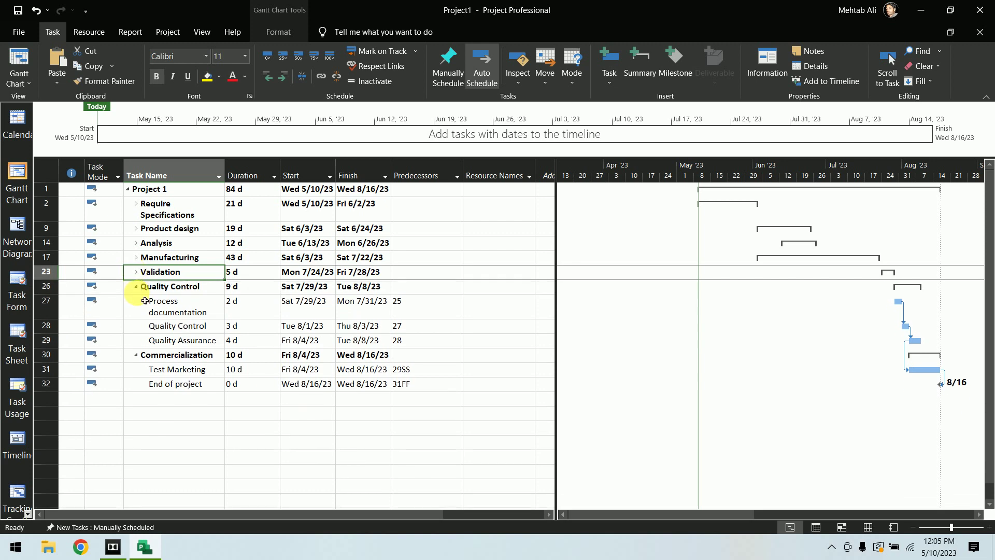
click(135, 286)
click(136, 301)
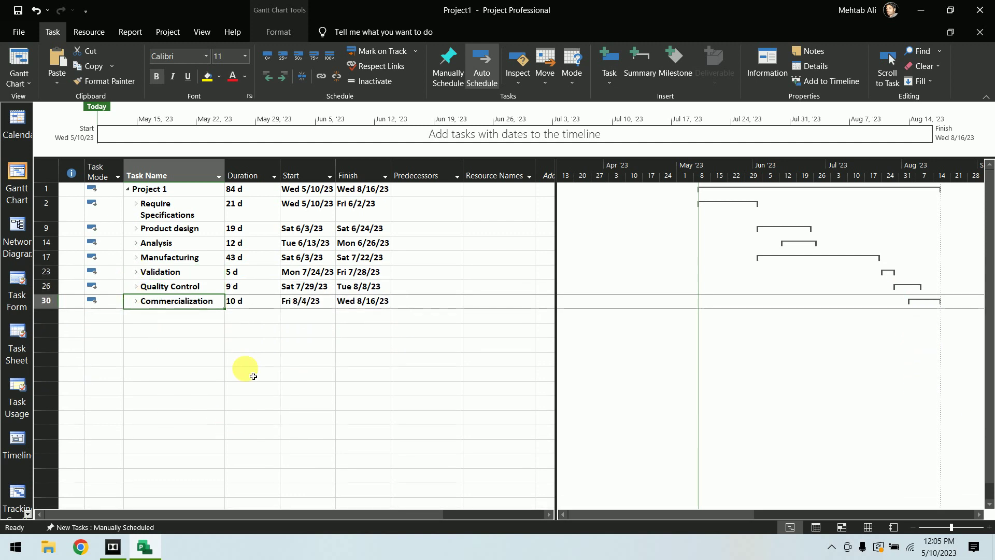
Collapse Project 1 to its single summary row and expand it again to view the phases.
click(128, 189)
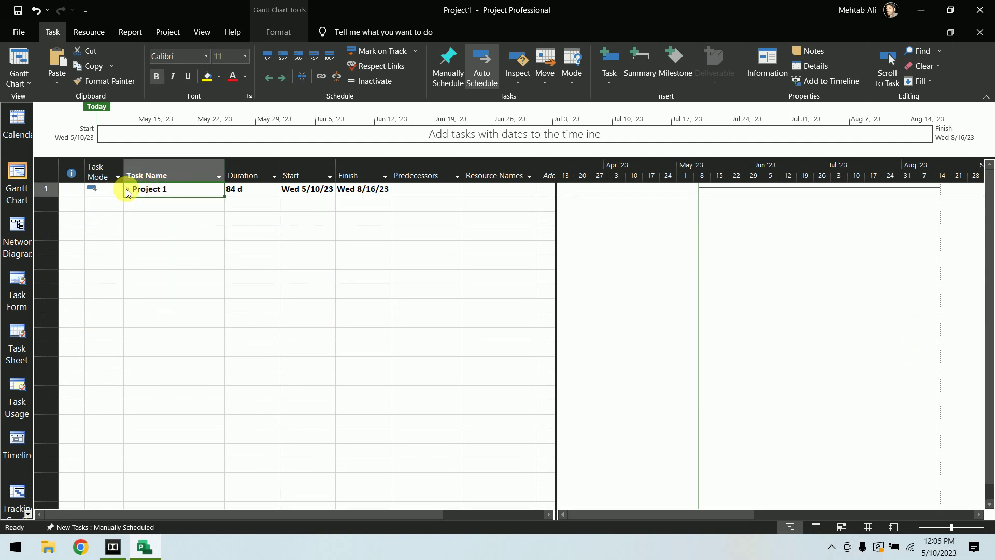
click(128, 189)
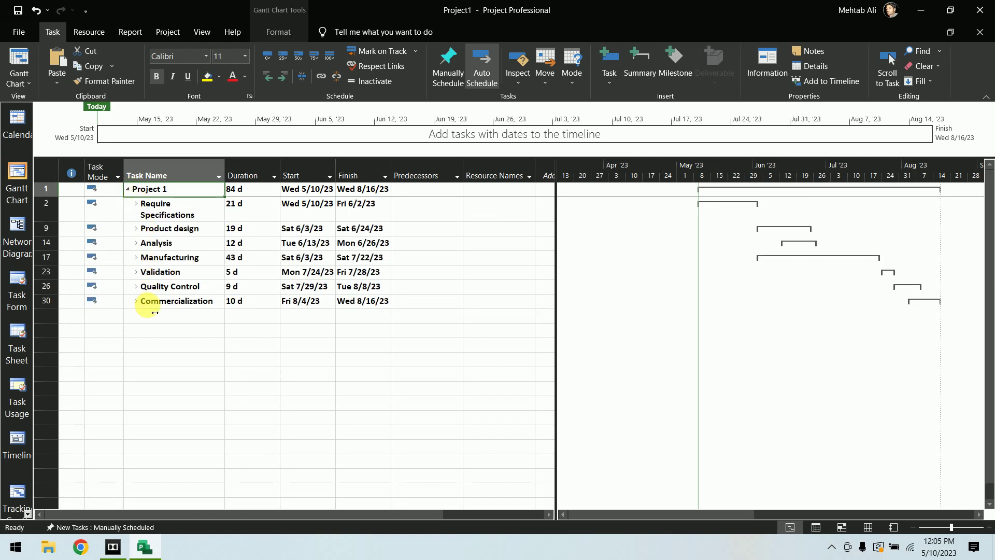
click(129, 190)
click(129, 190)
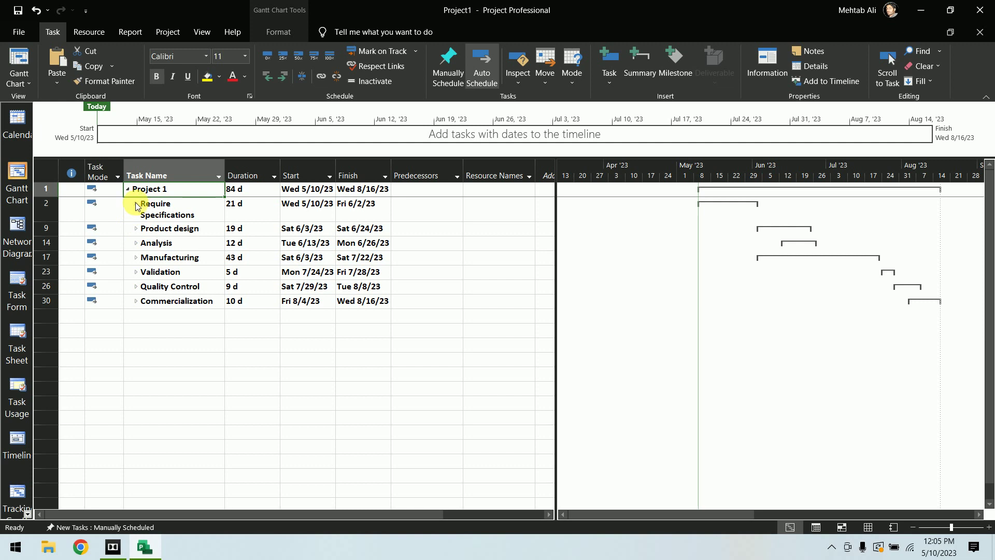
Indent Survey and Information Collection under Sampling, and Evaluation and Management Review under Observation.
click(136, 204)
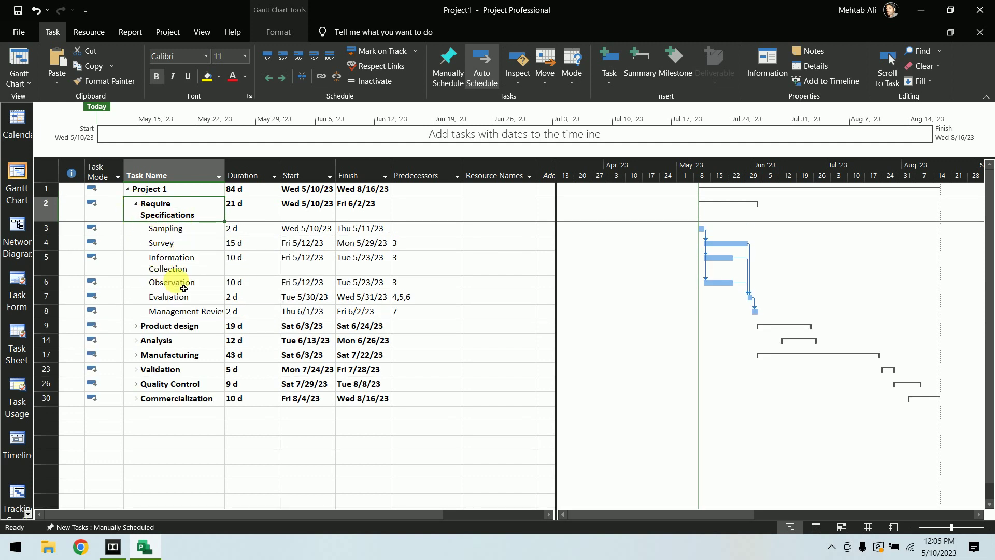
click(136, 326)
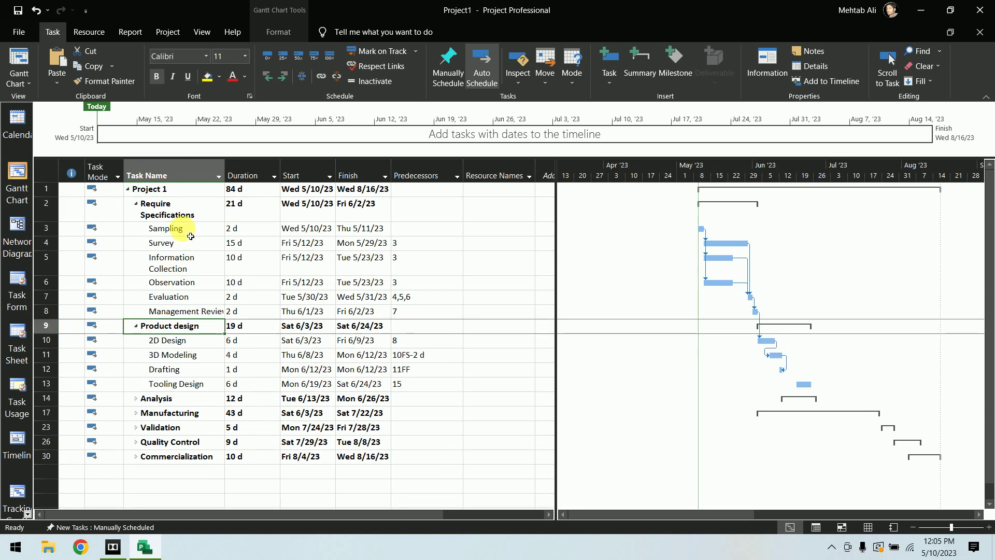
click(192, 247)
drag(192, 247, 184, 260)
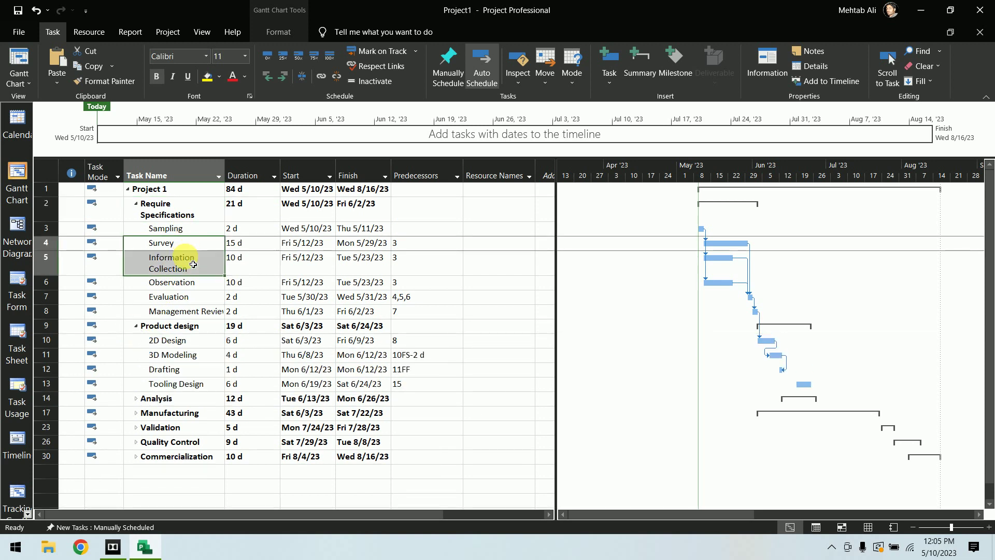
click(282, 78)
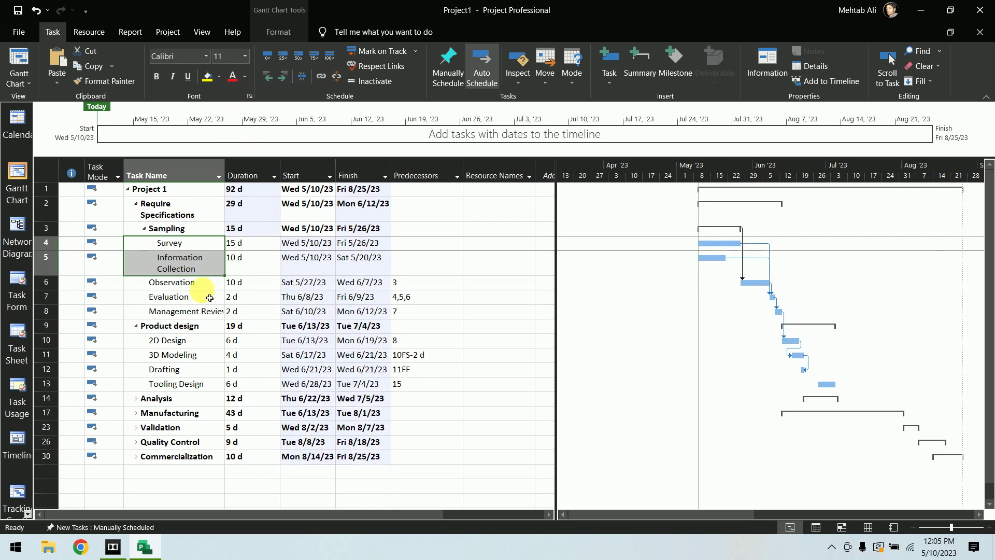
drag(200, 296, 200, 311)
click(280, 76)
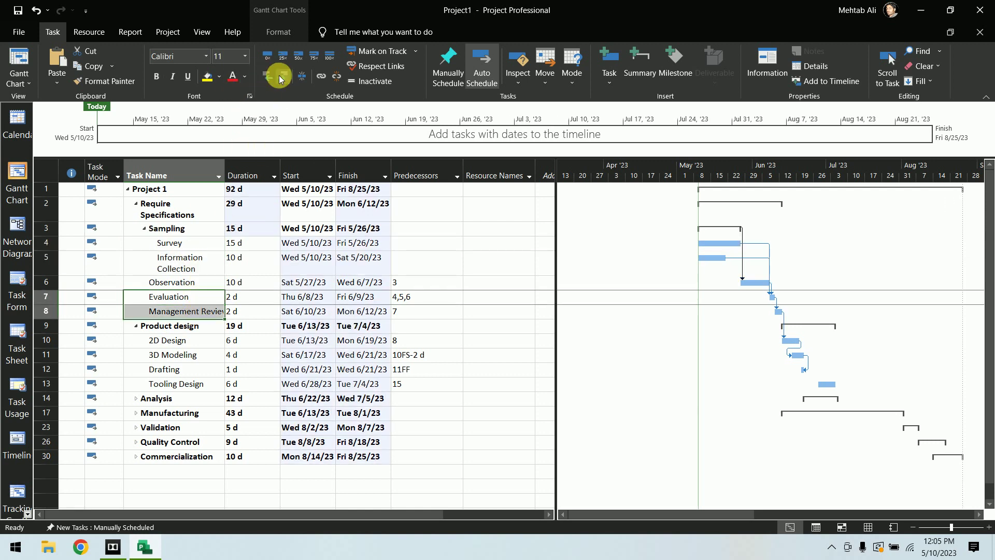
Collapse the outline level by level, from Observation and Sampling through Require Specifications and Product design up to Project 1.
click(151, 286)
click(144, 282)
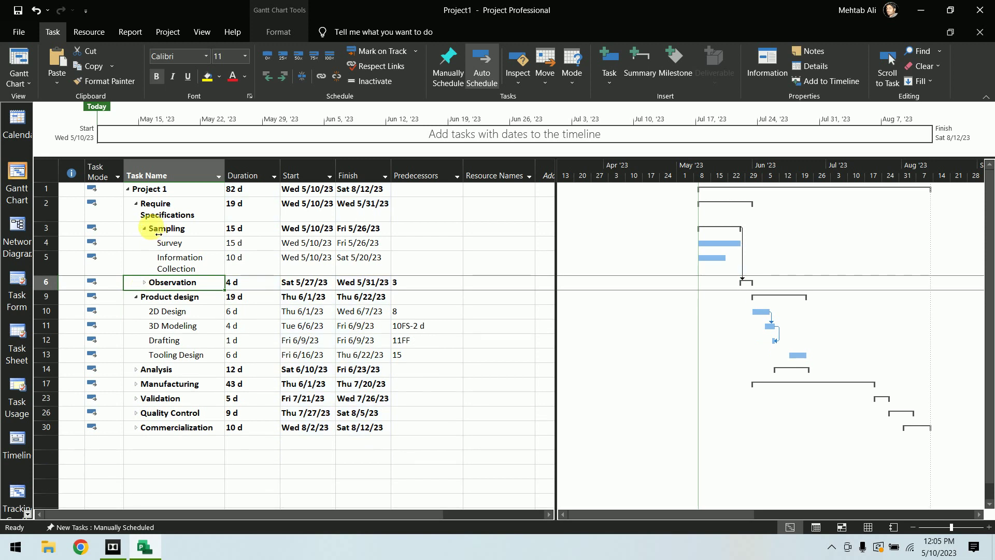
click(144, 228)
click(136, 203)
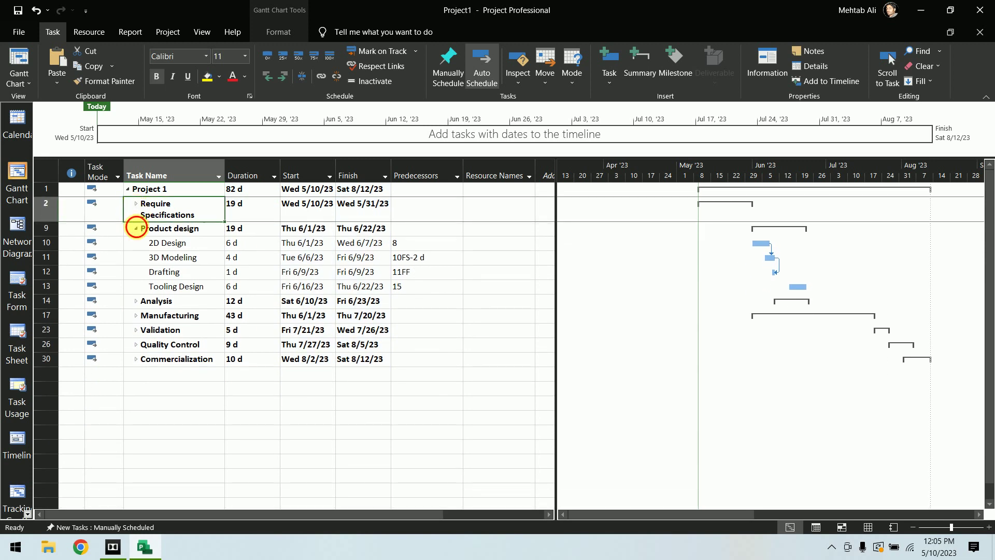
click(136, 228)
click(131, 189)
click(127, 189)
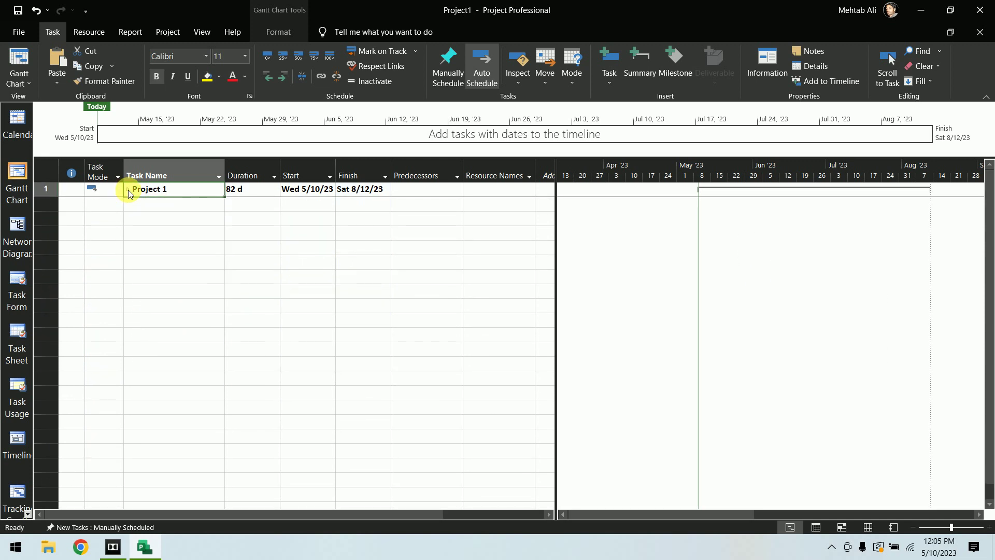
Expand Project 1, Require Specifications, Sampling and Observation to examine the nested subtasks.
click(128, 189)
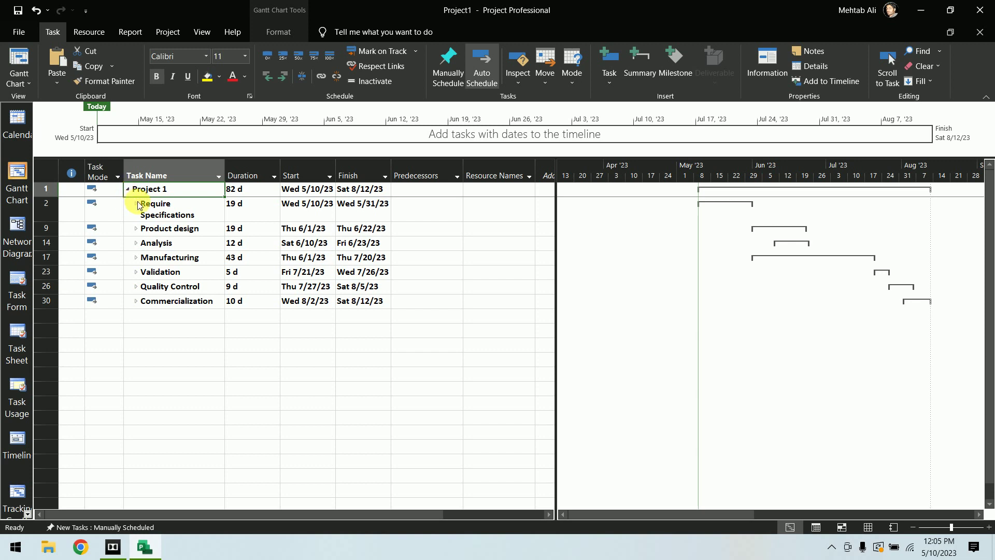
click(137, 204)
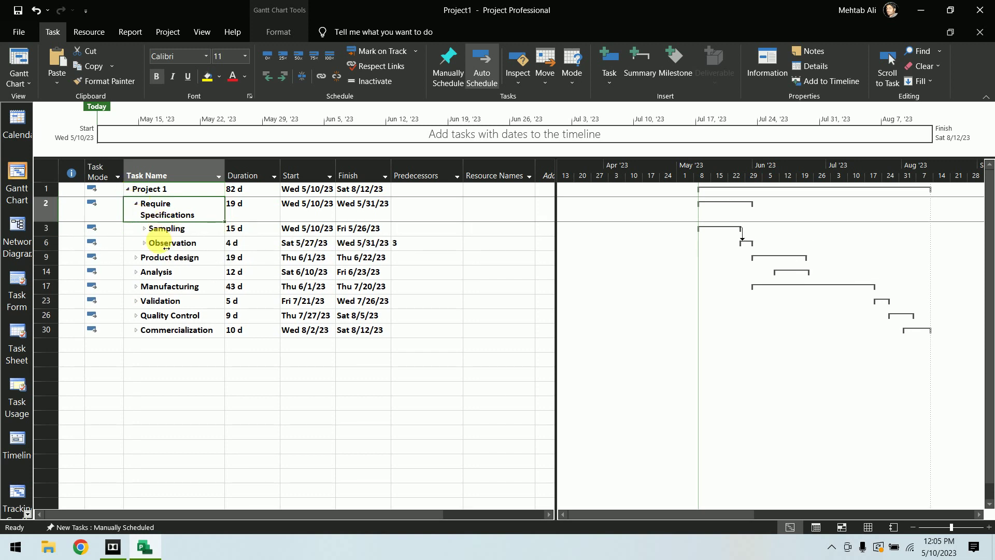
click(144, 229)
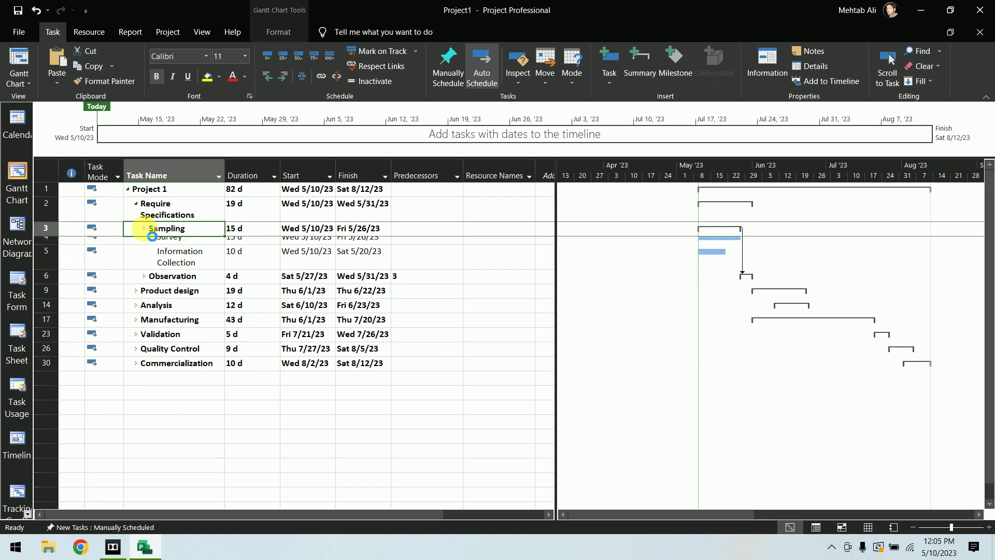
click(144, 282)
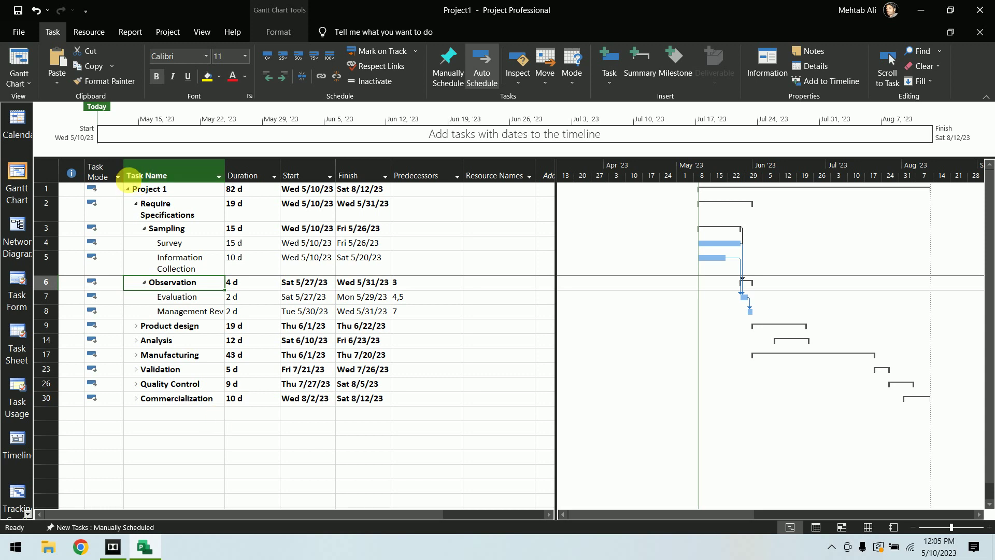
click(128, 190)
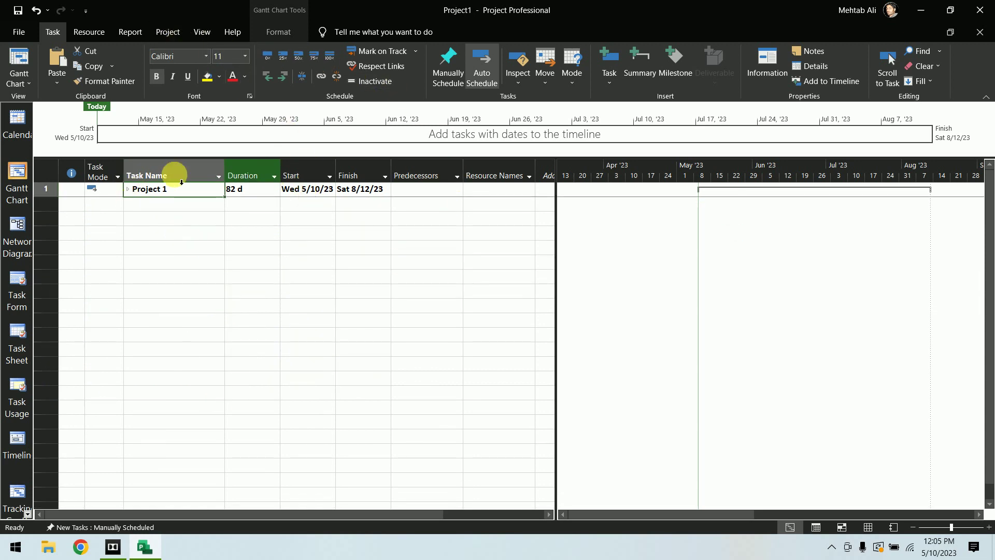
click(128, 190)
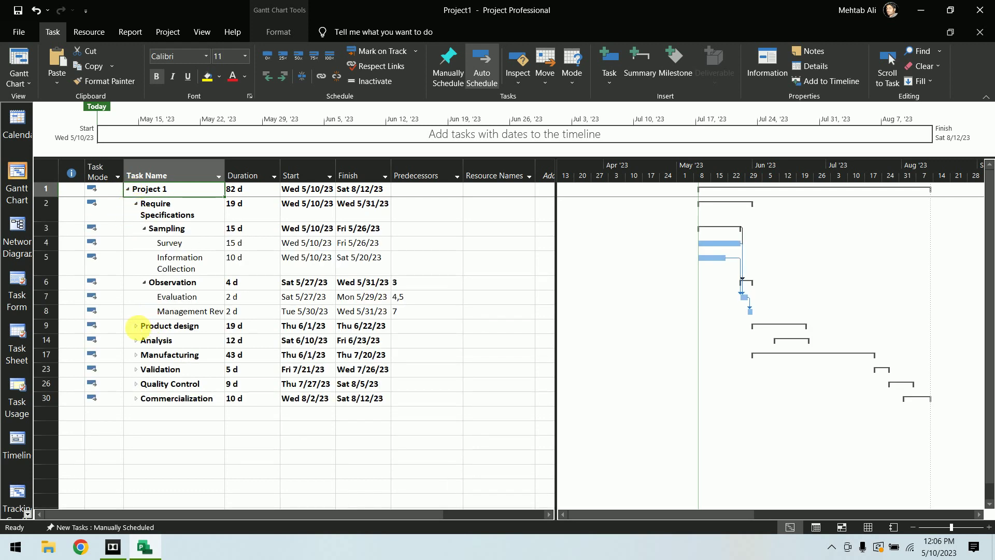
Expand Product design, Analysis, Manufacturing, Validation, Quality Control and Commercialization to show all their subtasks.
click(136, 325)
click(137, 398)
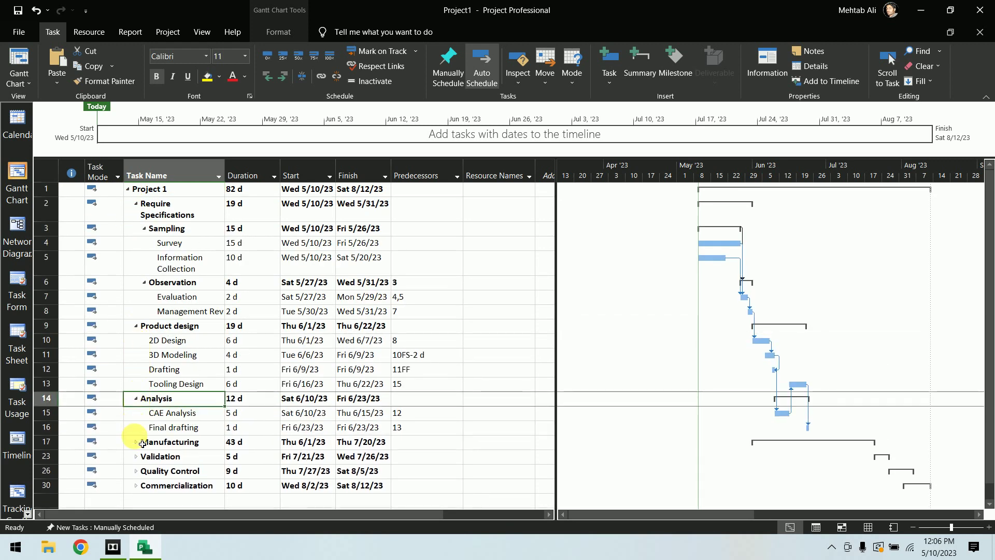
click(136, 442)
scroll(145, 433, down, 5)
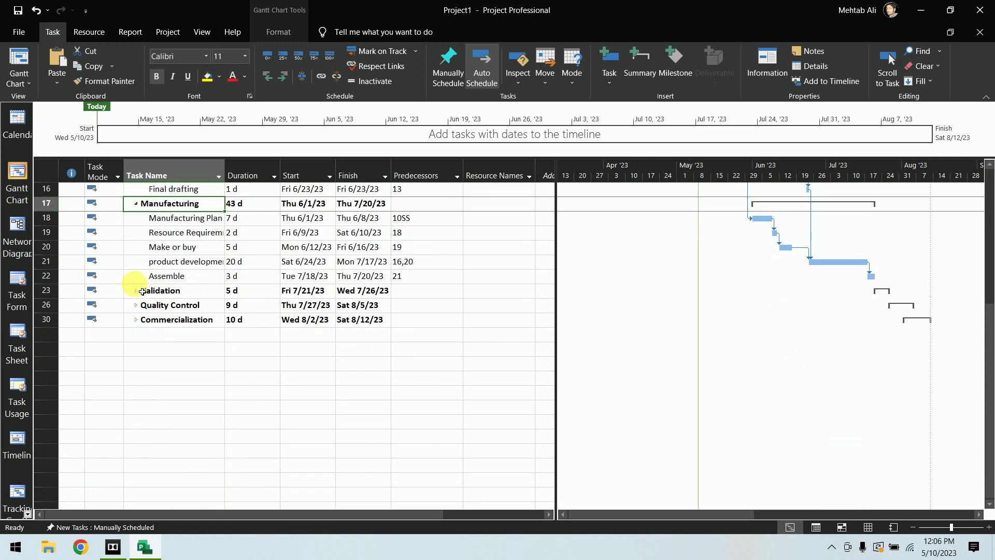
click(136, 290)
click(136, 334)
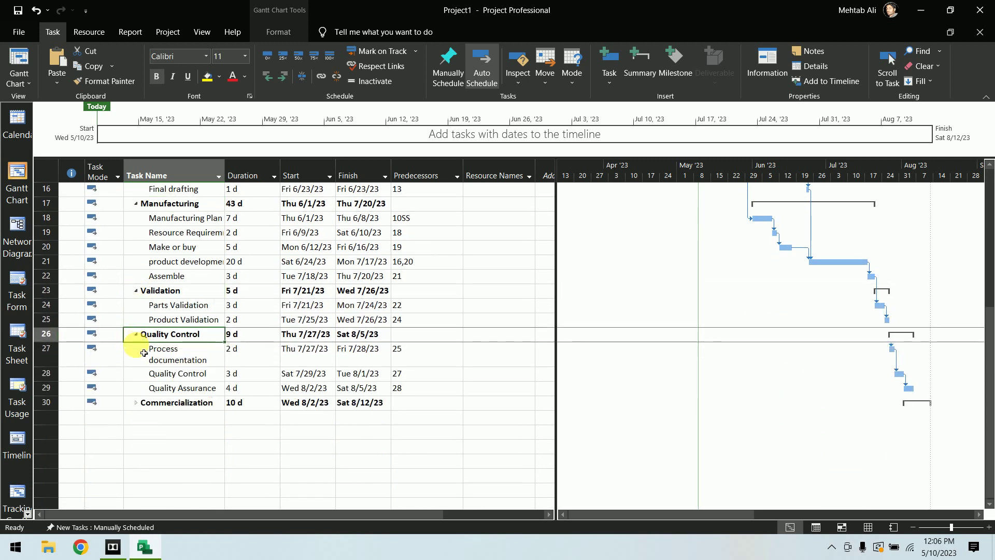
click(135, 403)
scroll(400, 327, up, 5)
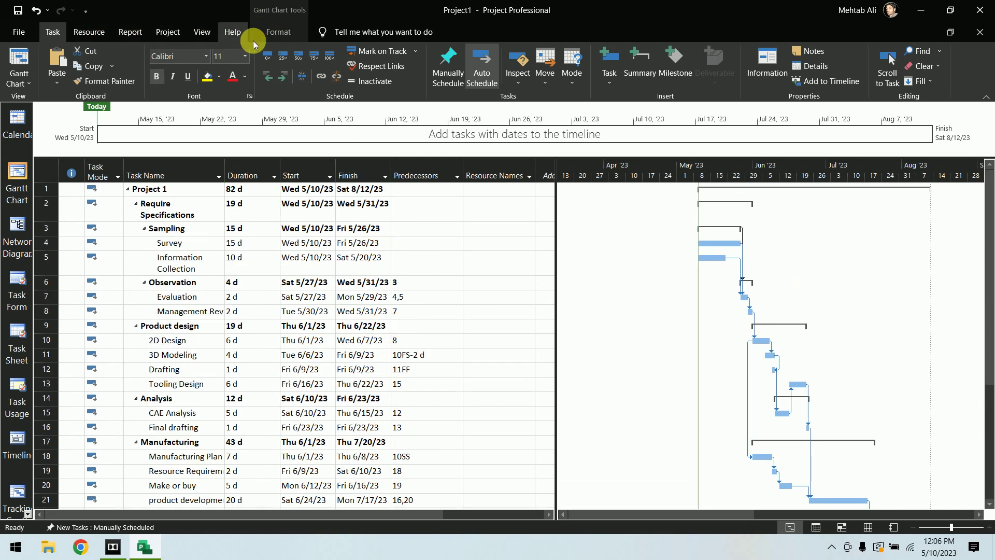
Open the WBS code definition for the project and set the project code prefix to PR.
click(130, 32)
click(168, 31)
click(270, 67)
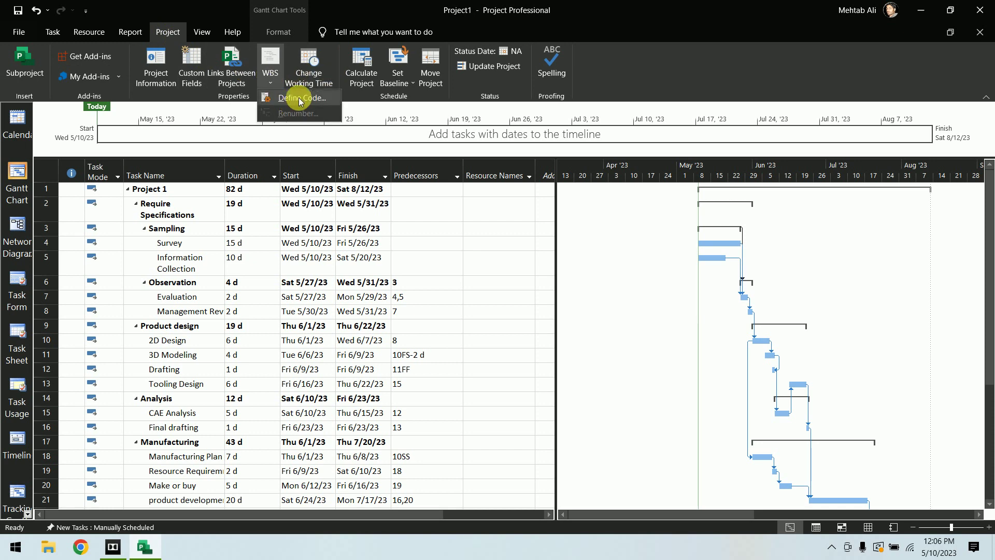
click(296, 104)
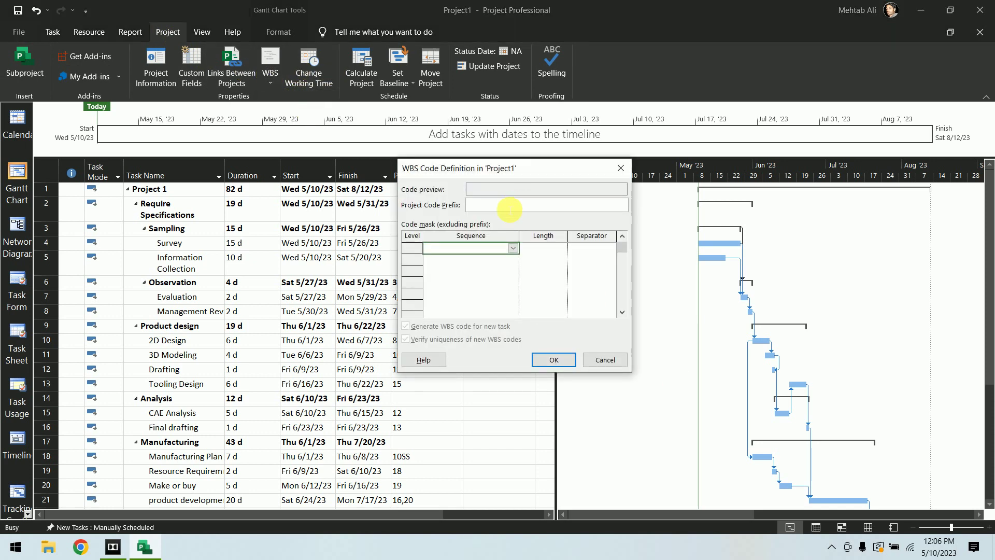
click(509, 209)
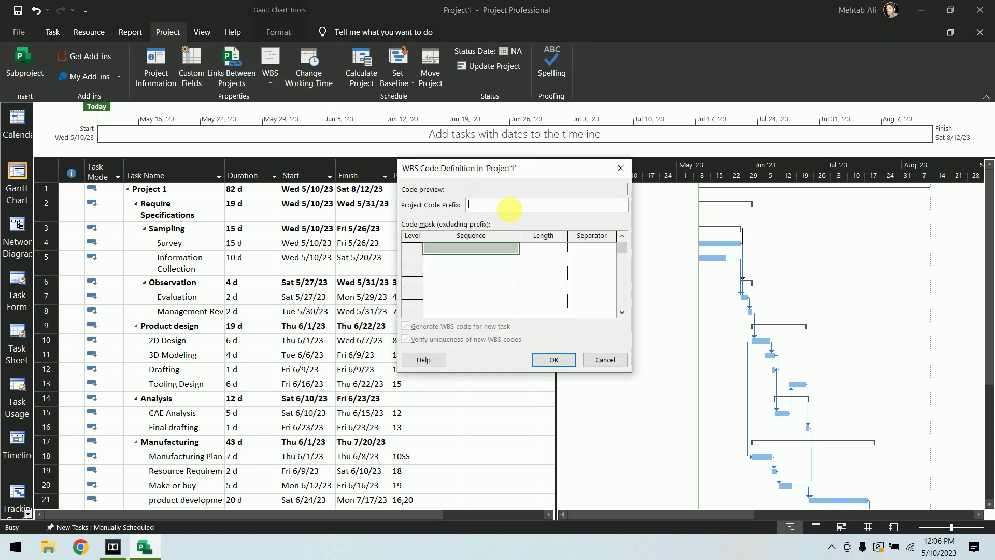
text(PR)
Define the first WBS code level as ordered uppercase letters with length 1 and a period separator.
click(512, 249)
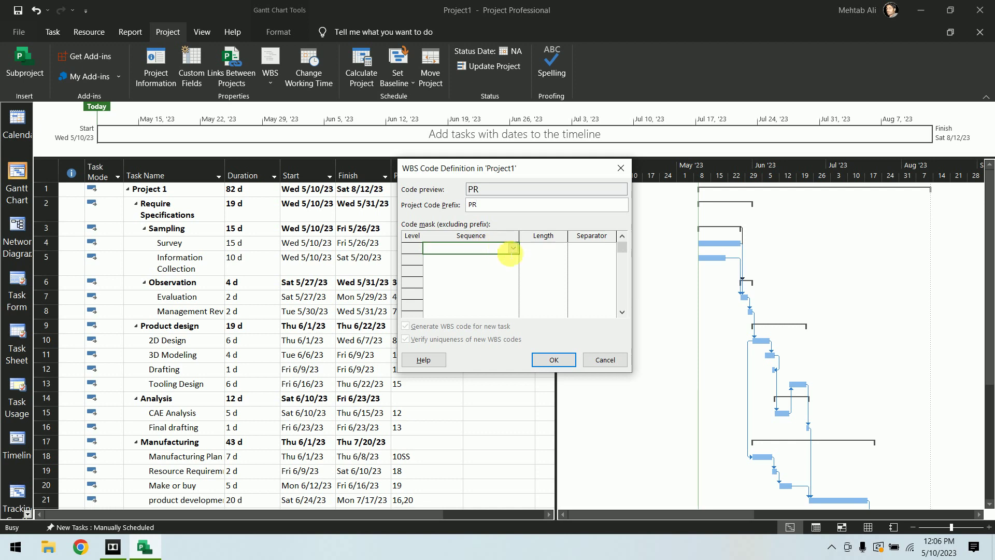
click(512, 249)
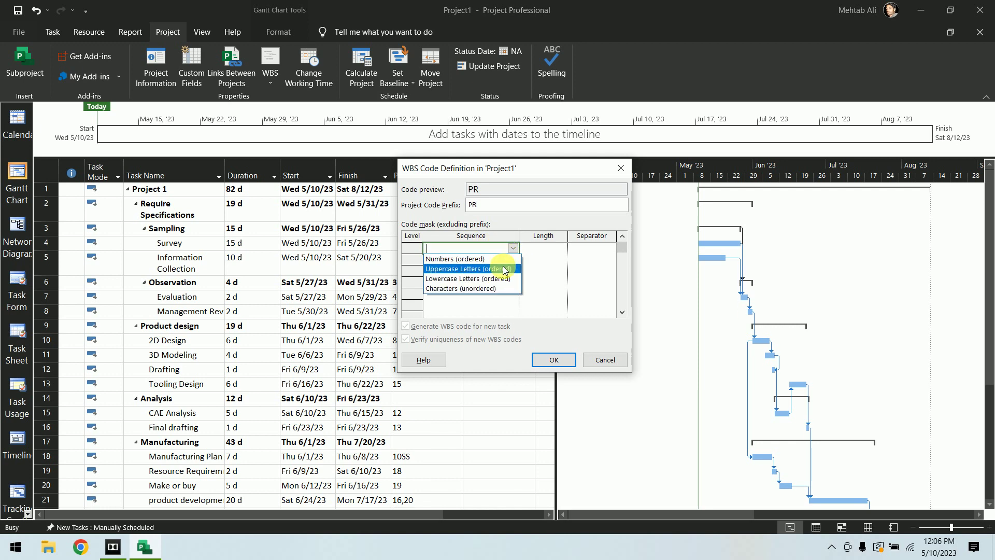
click(504, 269)
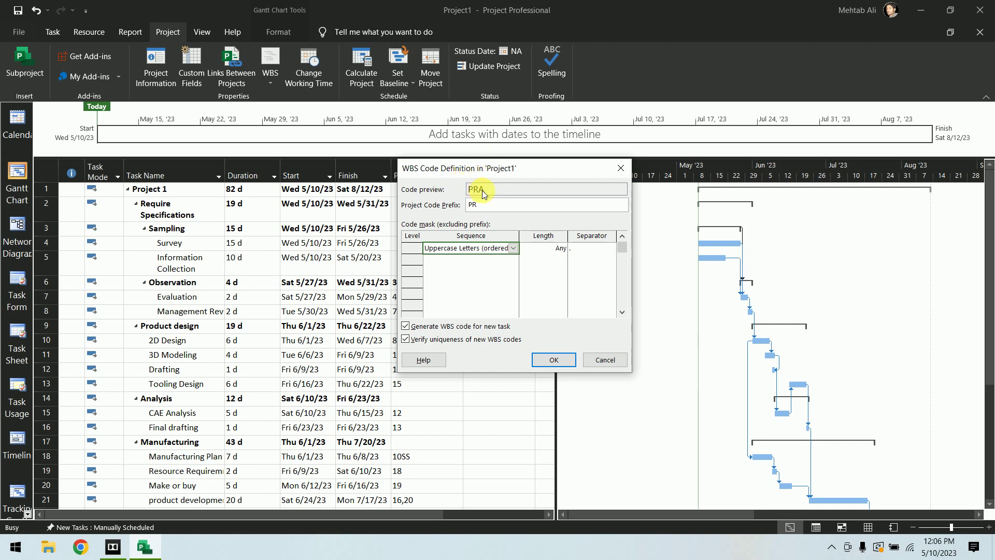
click(562, 249)
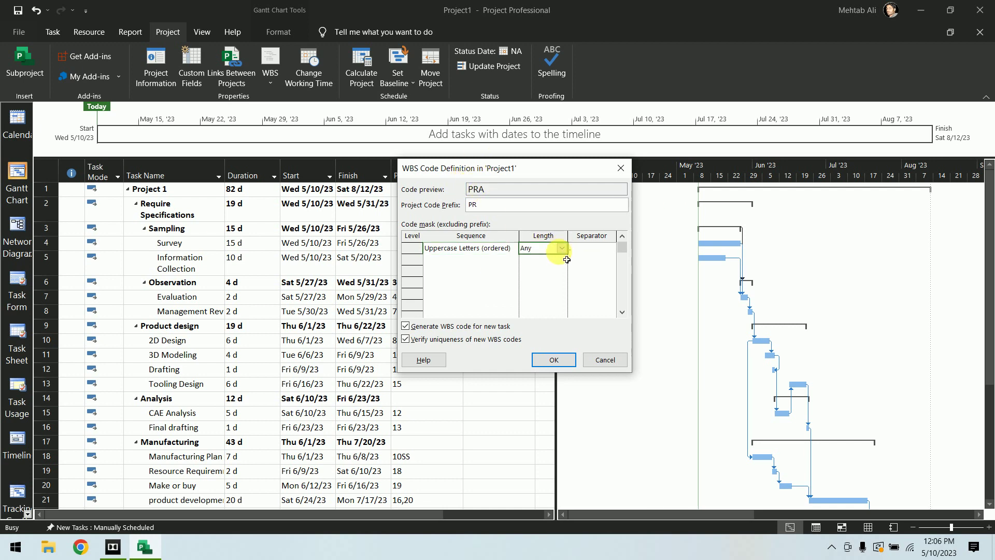
click(563, 250)
click(564, 272)
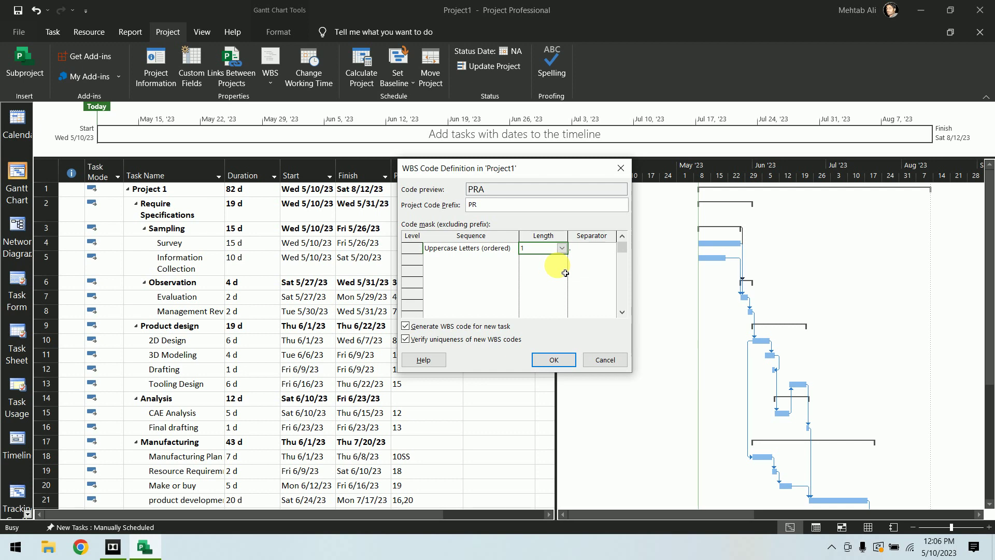
click(604, 249)
click(609, 248)
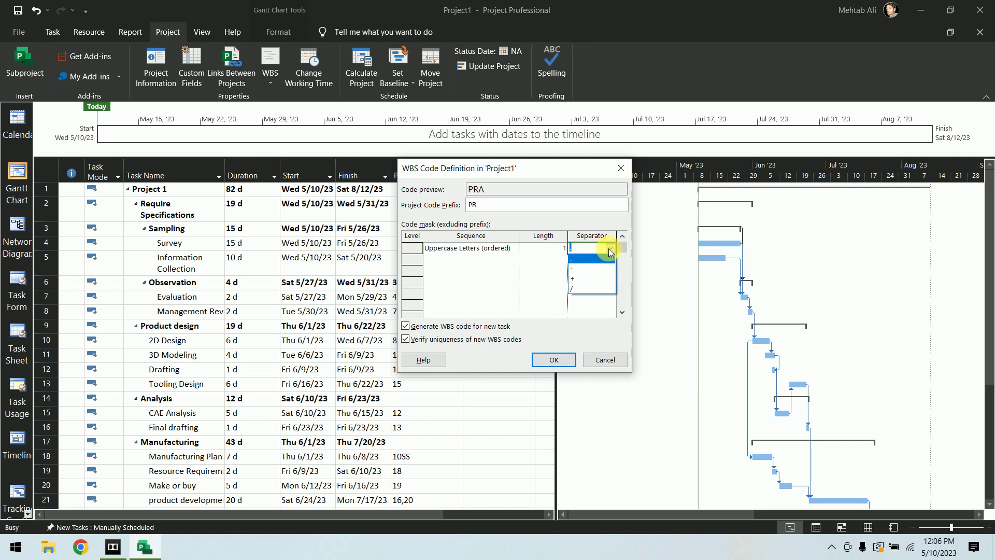
click(589, 259)
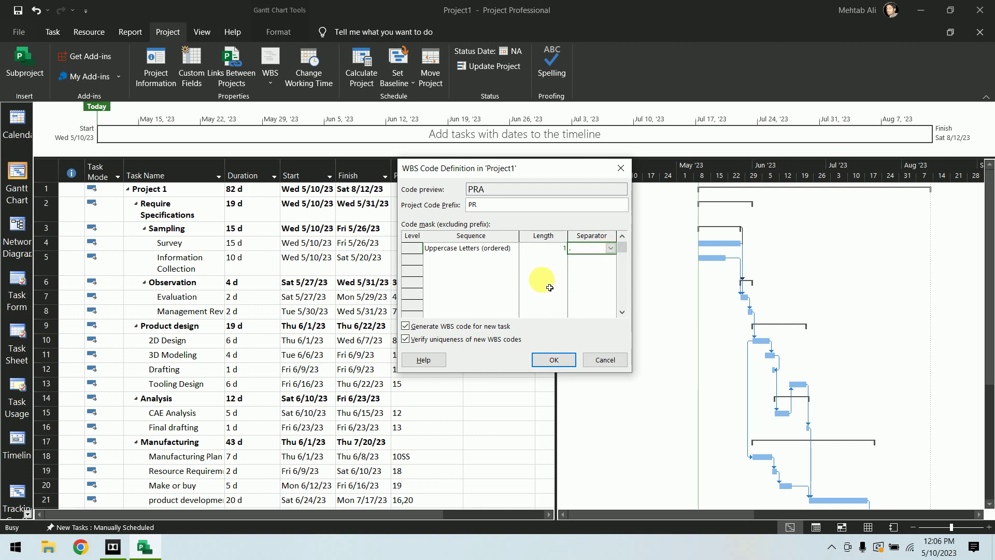
Define the second WBS code level as ordered numbers with length 1.
click(456, 259)
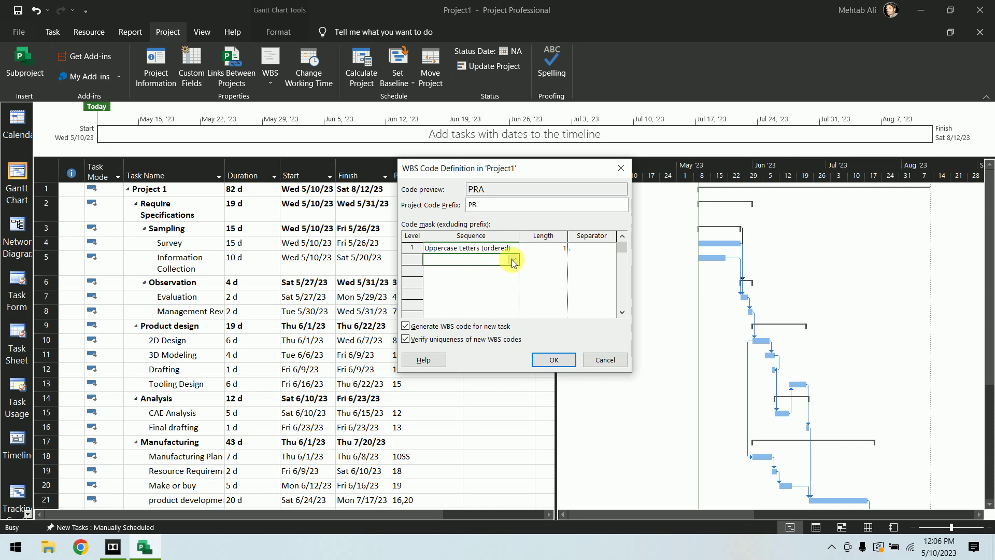
click(512, 261)
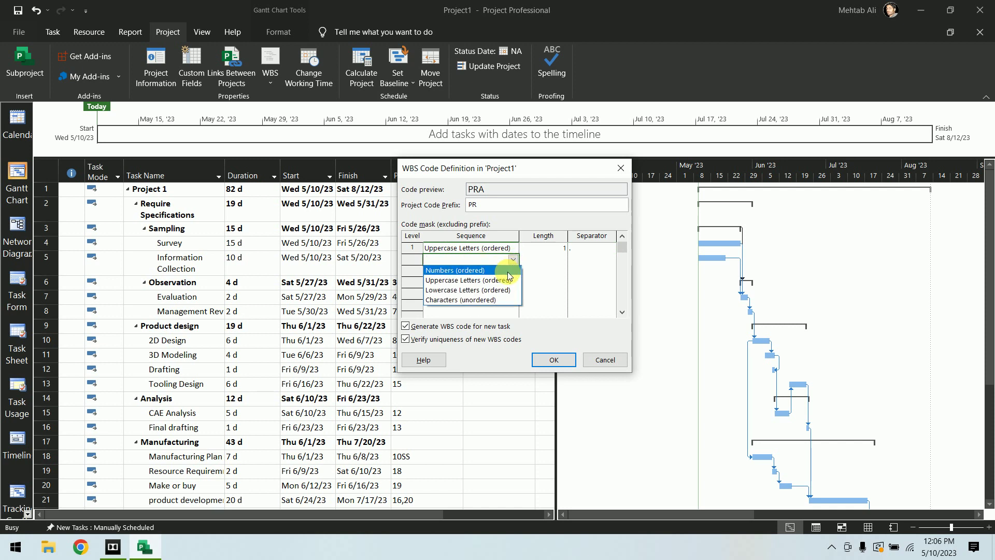
click(466, 270)
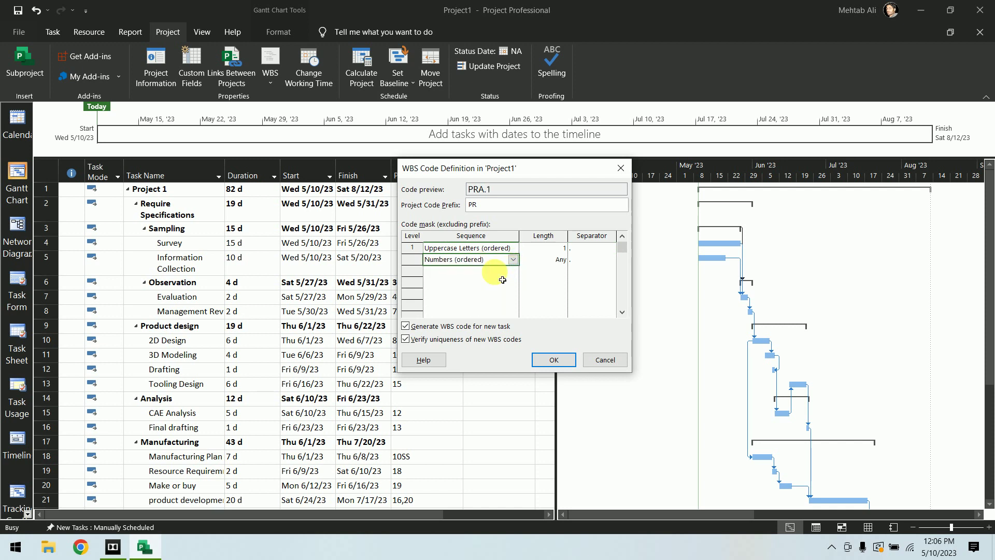
click(564, 260)
click(565, 260)
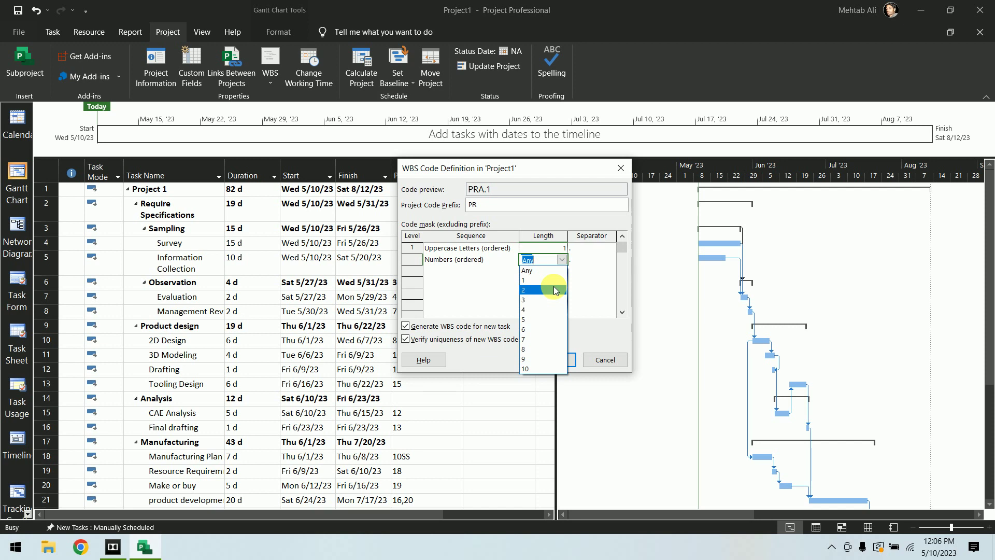
click(553, 280)
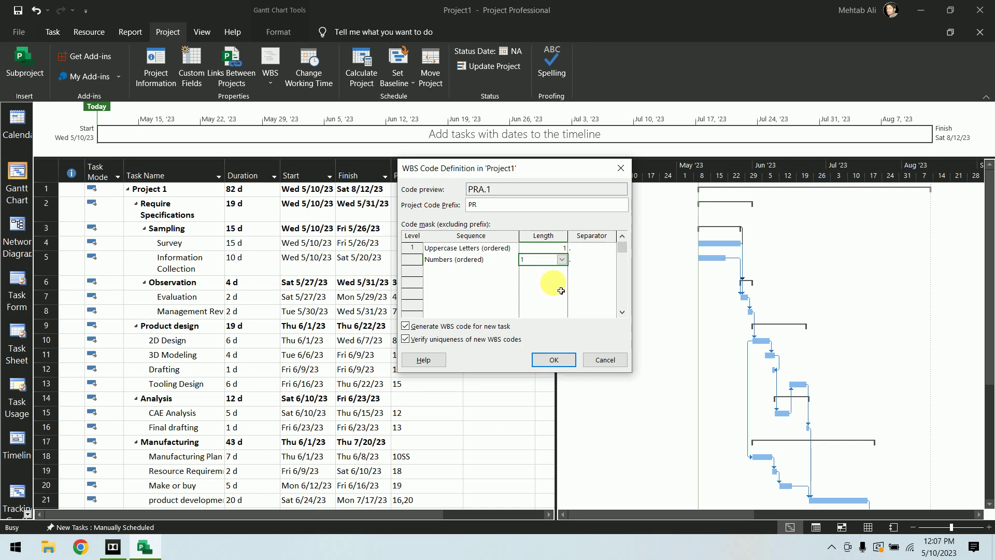
Define the third WBS code level as ordered lowercase letters with length 1, and apply the code definition.
click(480, 270)
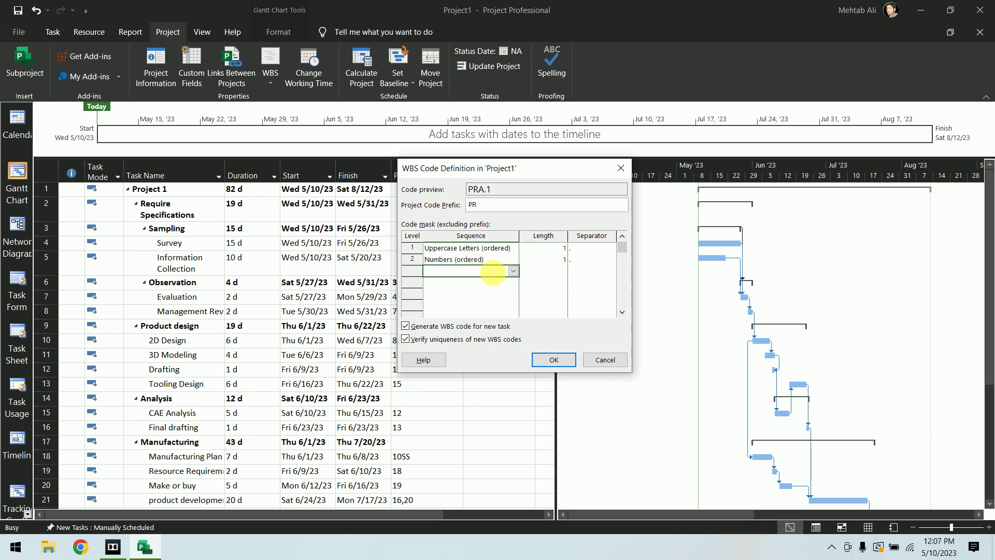
click(512, 270)
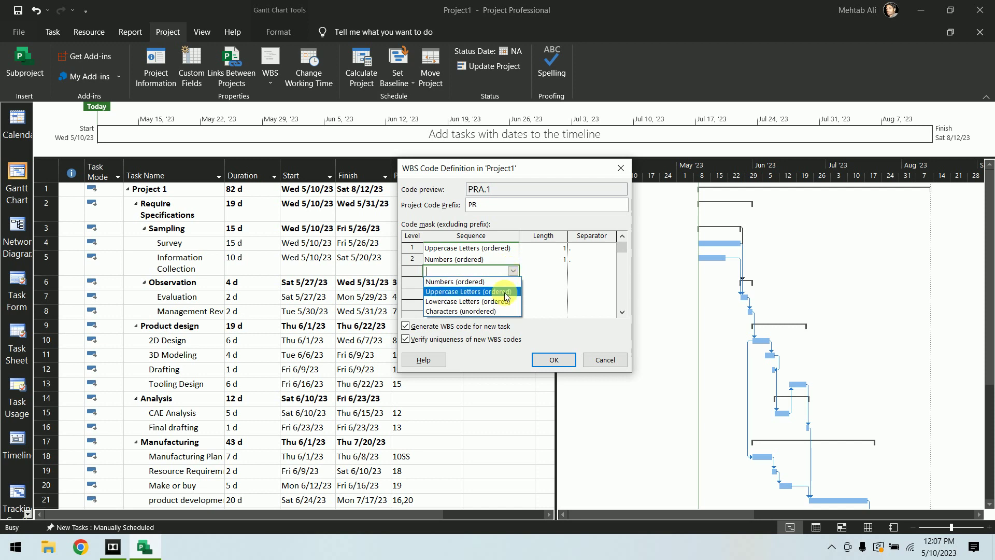
click(561, 270)
click(558, 289)
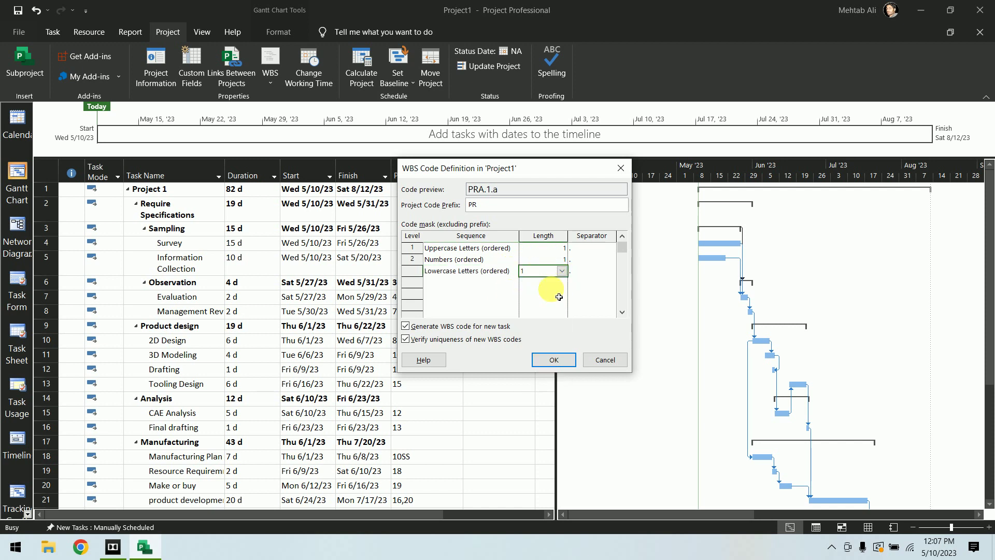
click(569, 361)
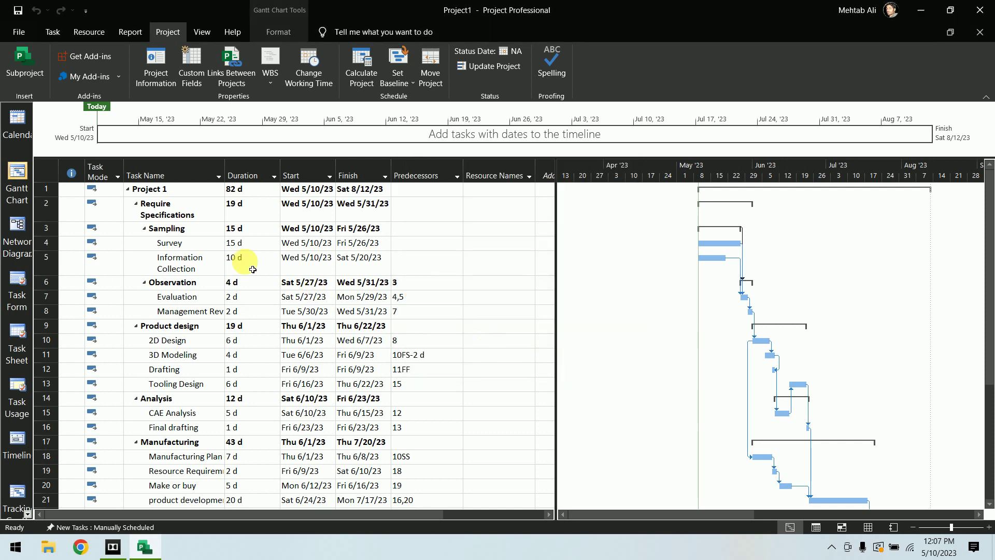
Insert a WBS column before the Task Name column and narrow it to about half its width.
click(188, 173)
right_click(187, 171)
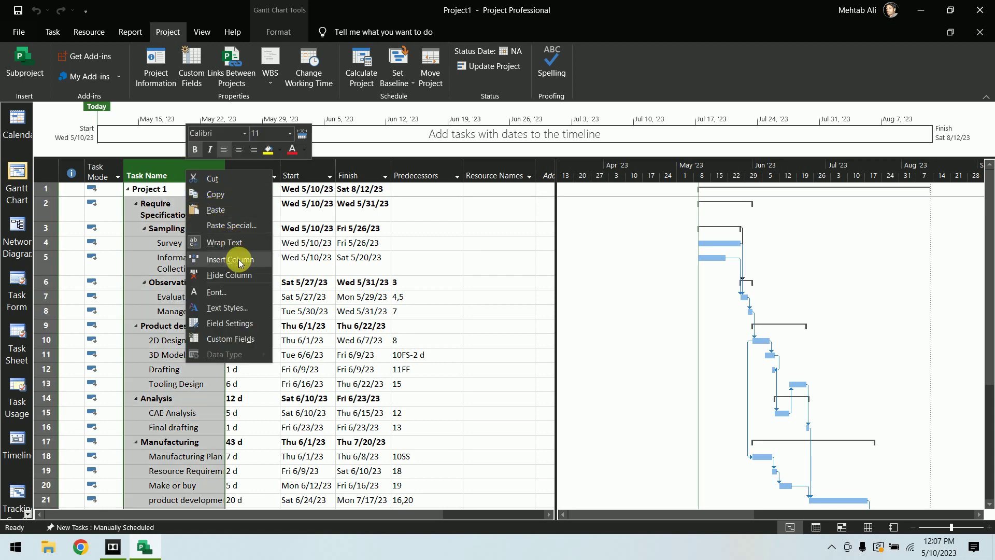
click(230, 259)
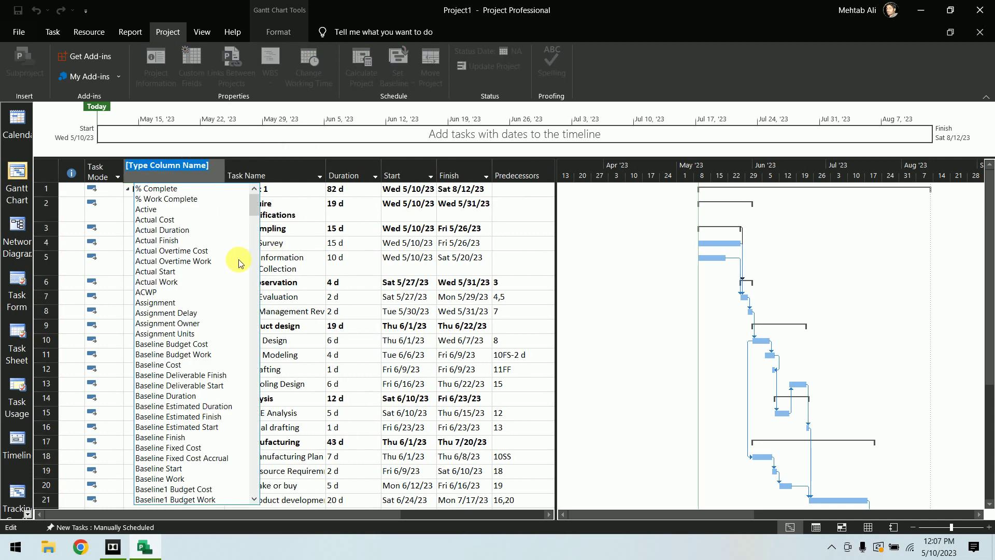
text(WBS)
click(184, 191)
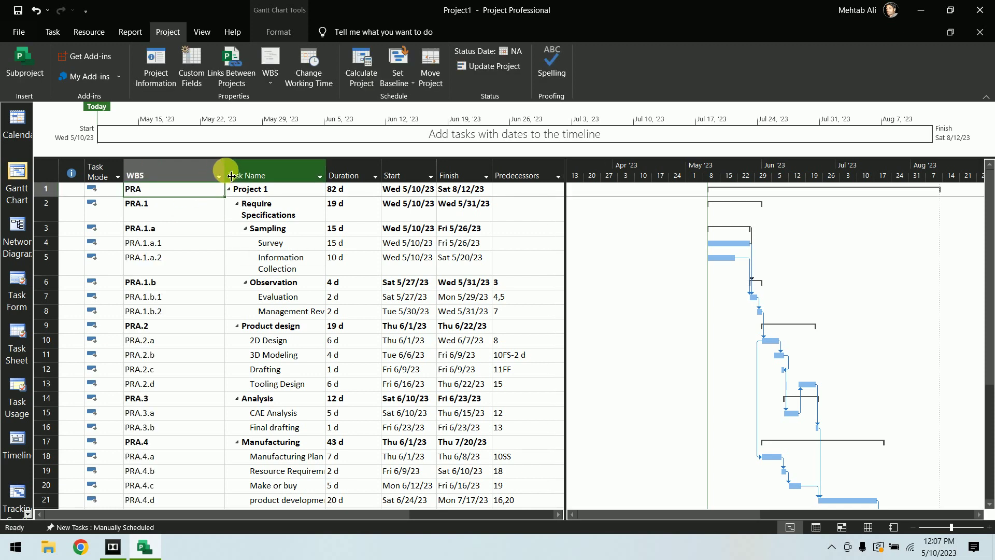
drag(224, 174, 171, 178)
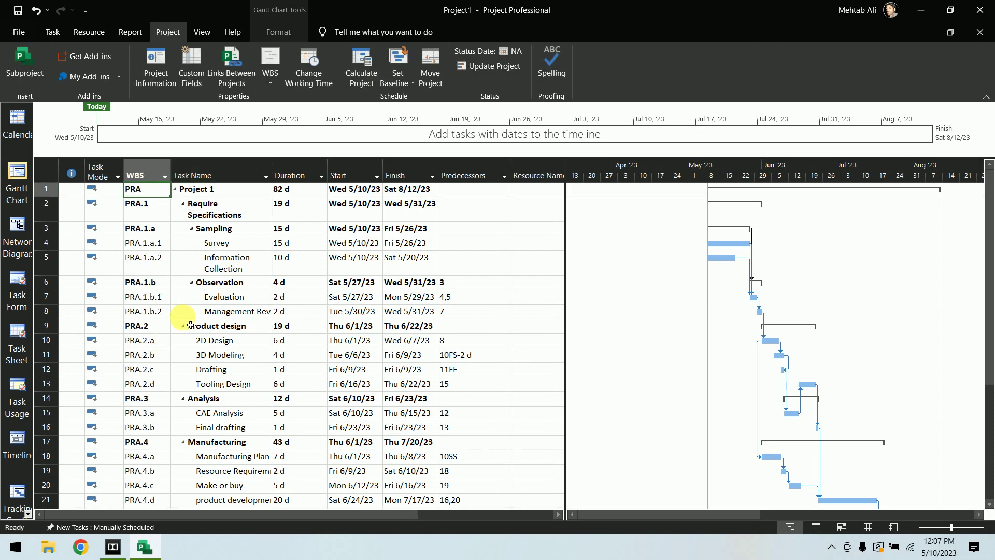
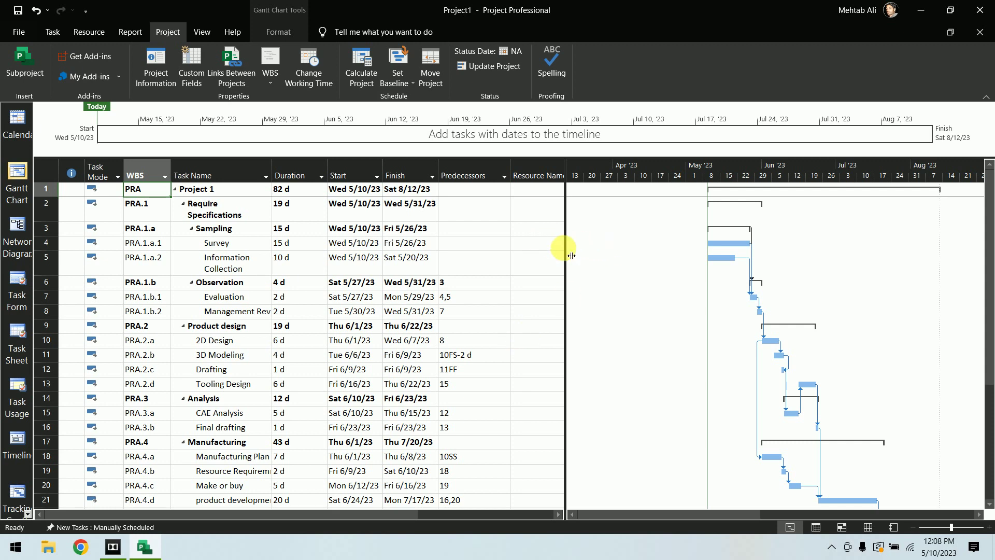
Widen the task table to expose the resource names column and review the enlarged Gantt chart from project start to end.
drag(571, 255, 727, 251)
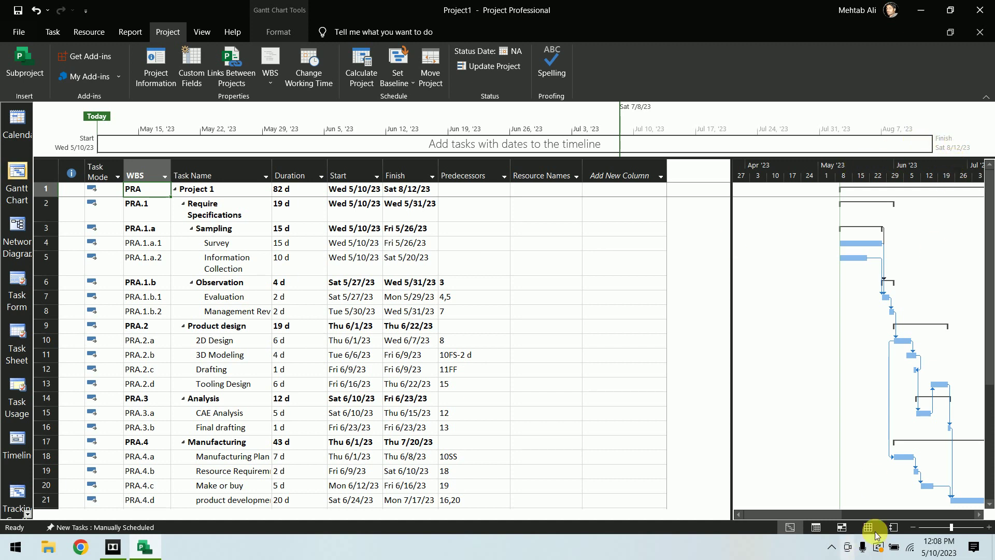
click(989, 528)
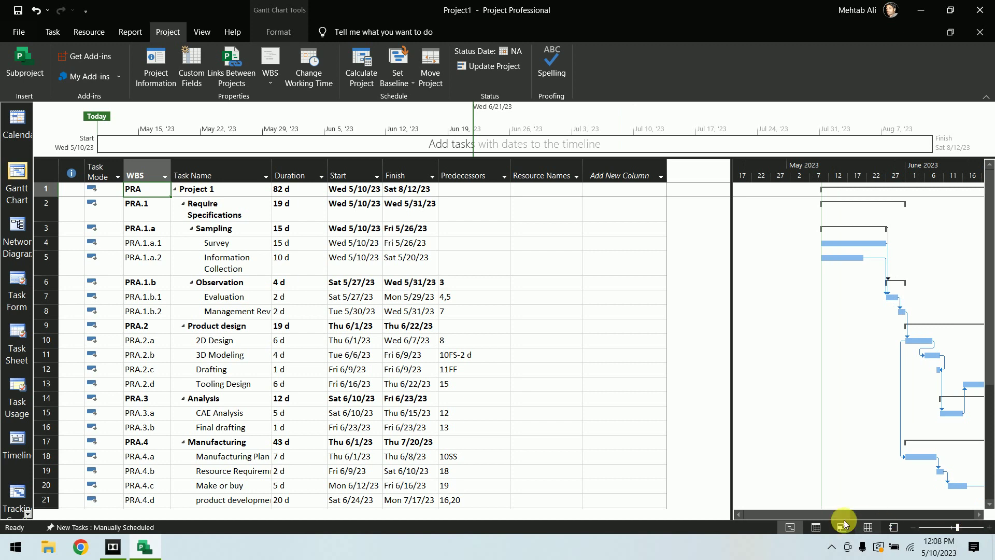
drag(824, 514, 949, 516)
scroll(916, 364, down, 1)
scroll(916, 364, down, 5)
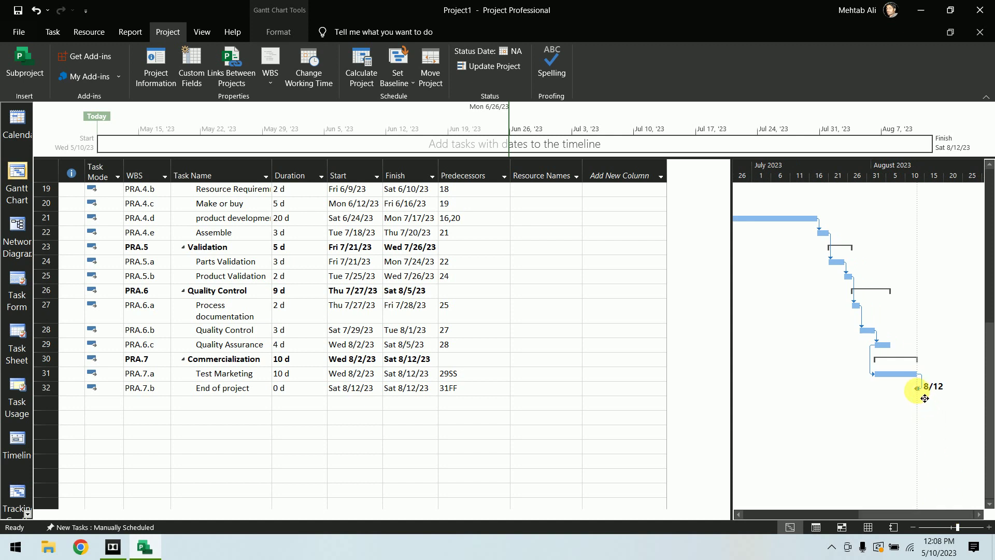
drag(916, 515, 832, 515)
scroll(885, 406, up, 6)
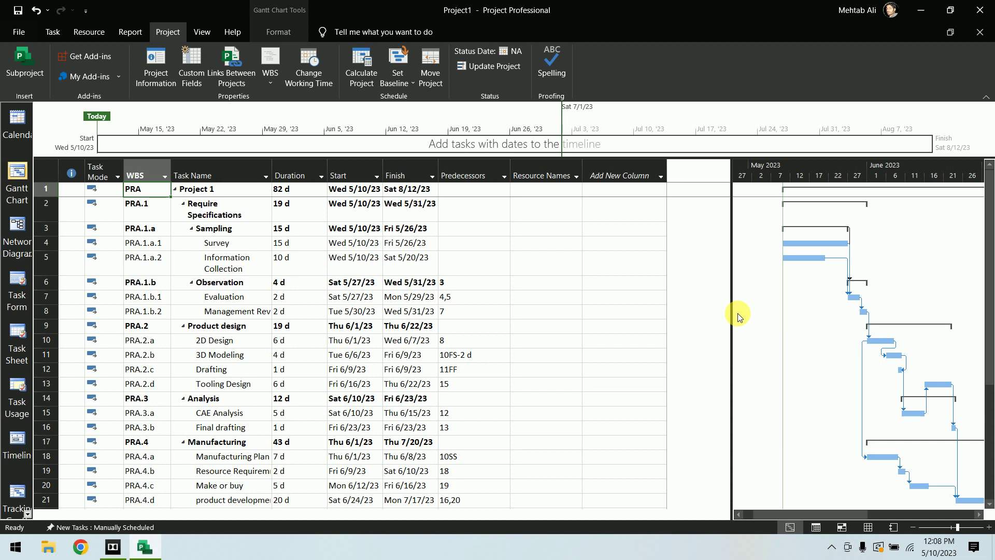
Review the resource sharing settings for Project1, keeping its own resources and the pool taking precedence.
click(85, 32)
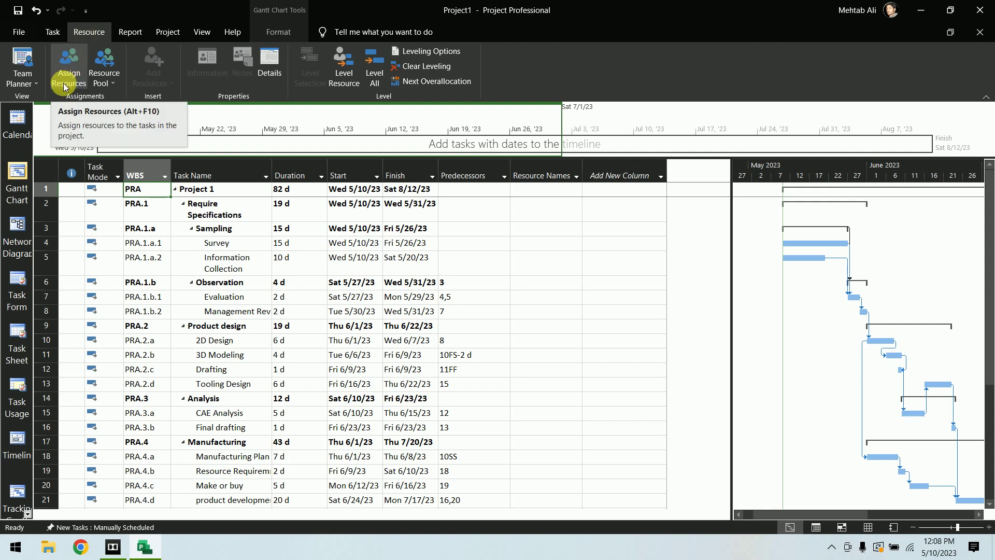
click(115, 82)
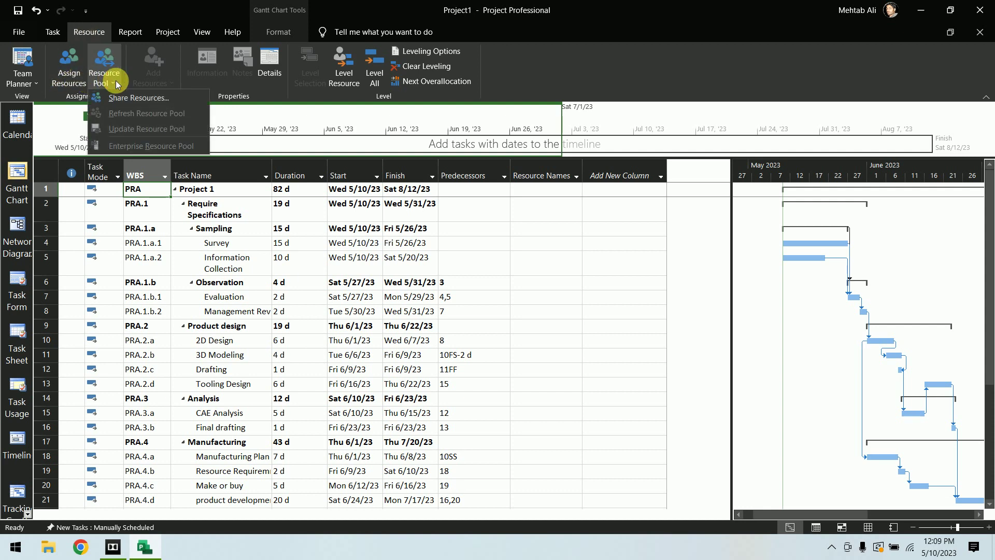
click(116, 81)
click(104, 75)
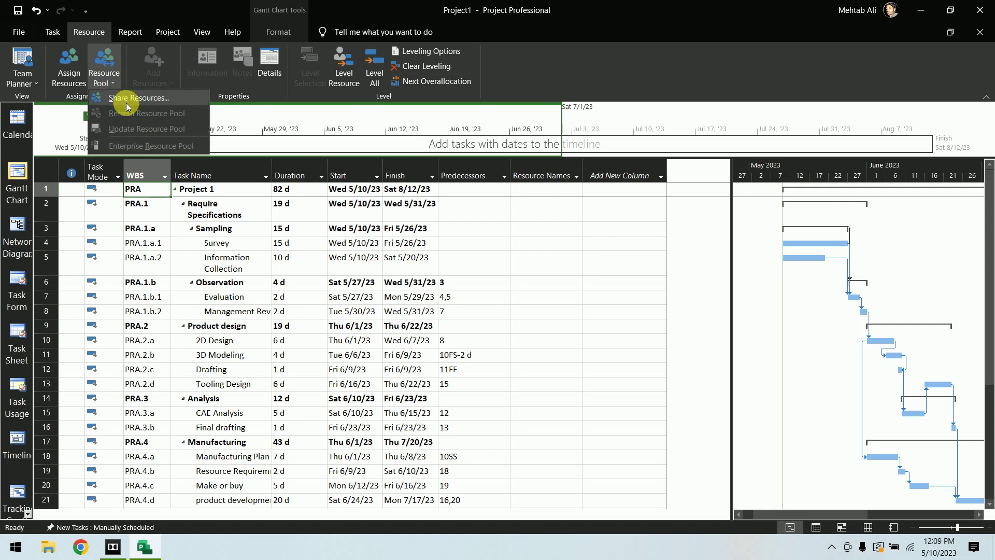
click(127, 103)
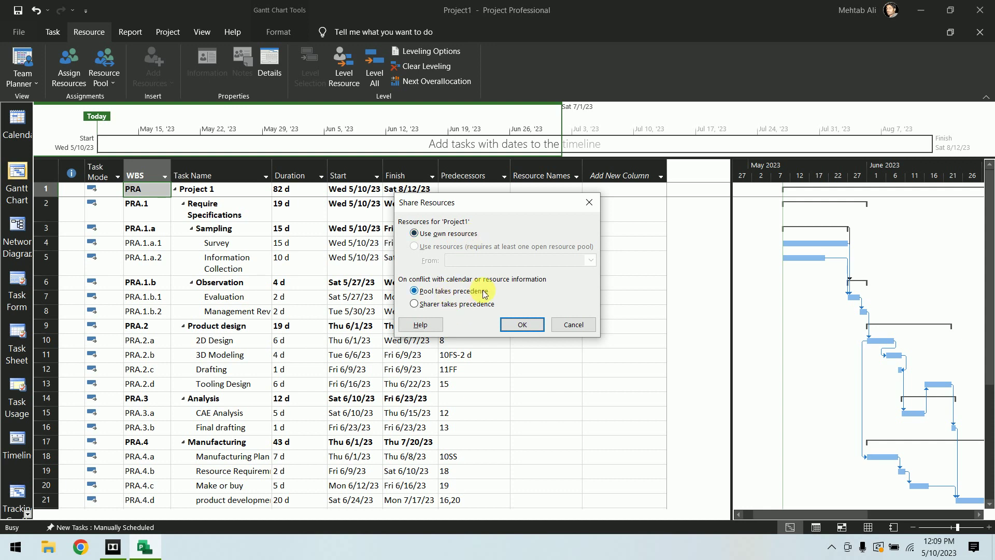
click(517, 325)
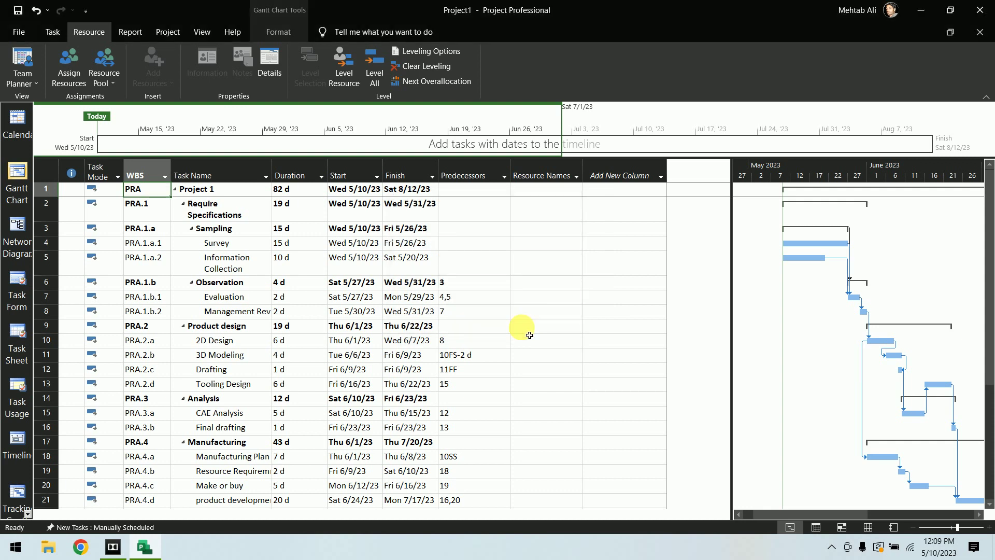
Check which resources are available to assign to the Require Specifications task.
click(571, 208)
click(576, 208)
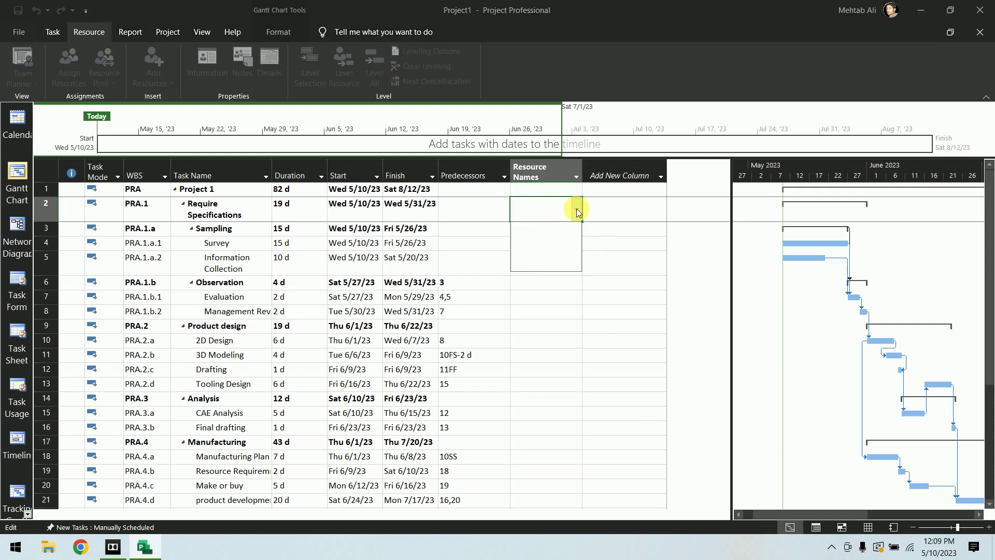
click(576, 209)
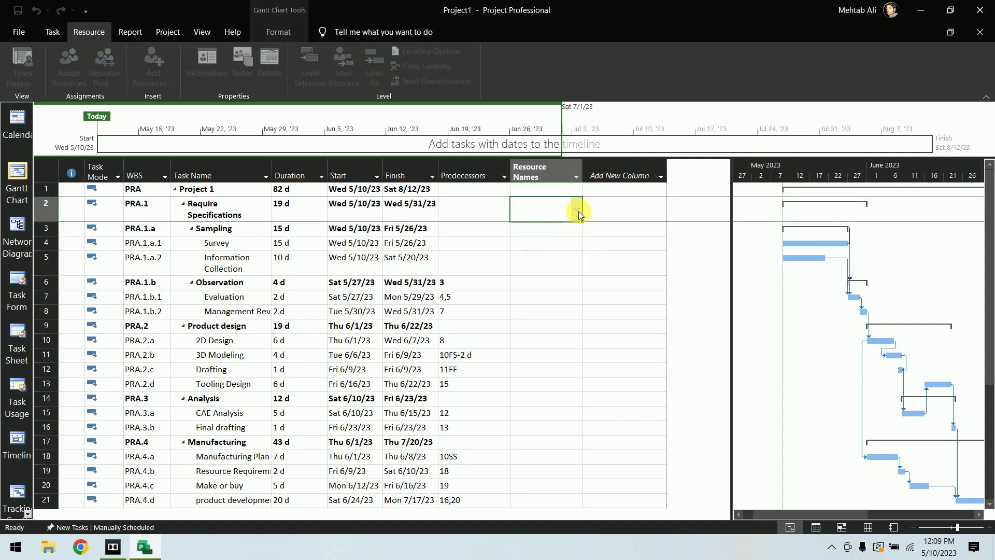
click(642, 313)
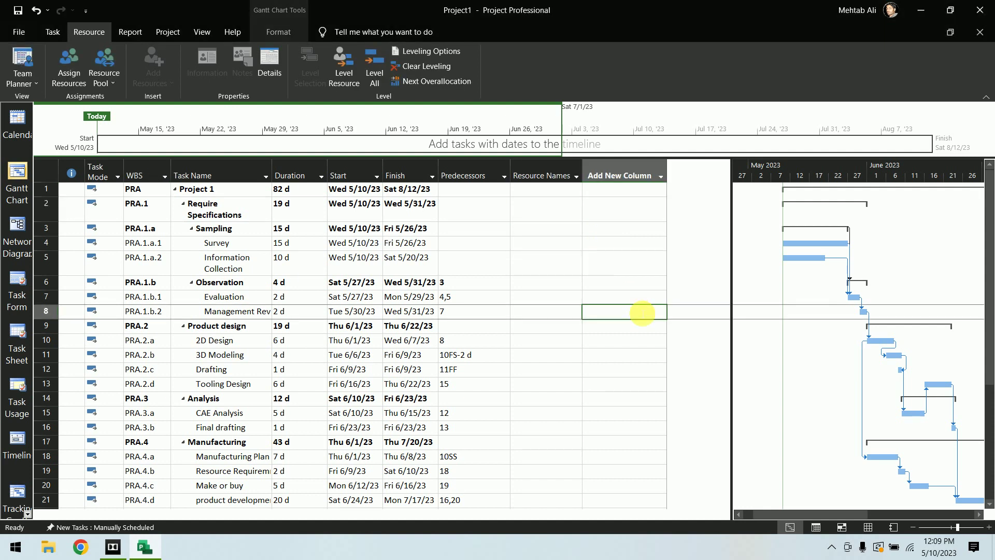
Switch from the Gantt chart to the Resource Sheet view.
click(17, 177)
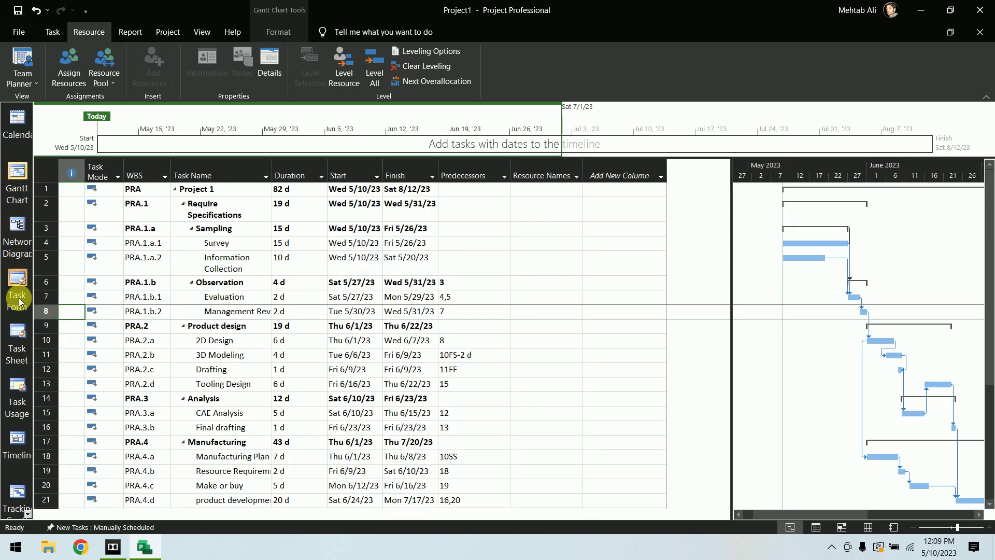
click(29, 514)
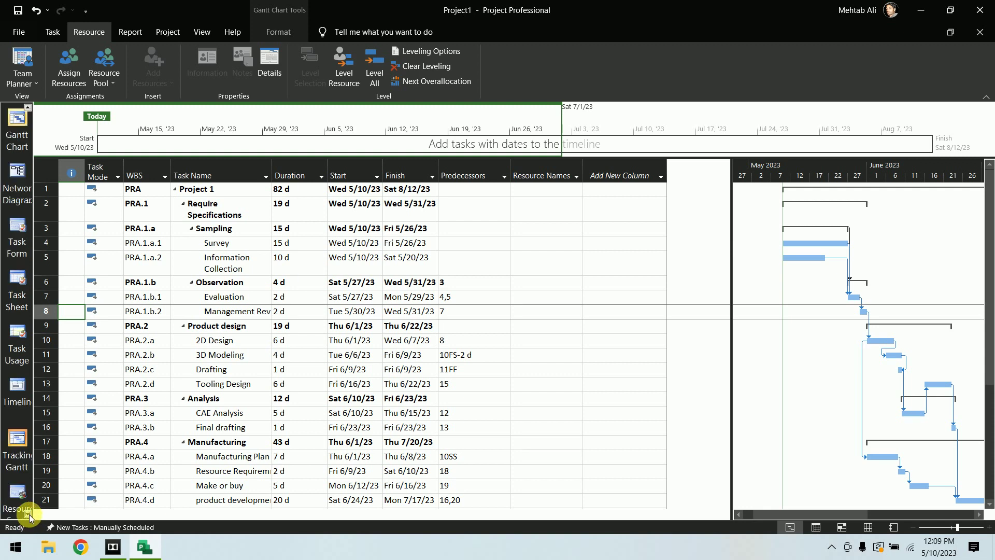
click(29, 514)
click(29, 514)
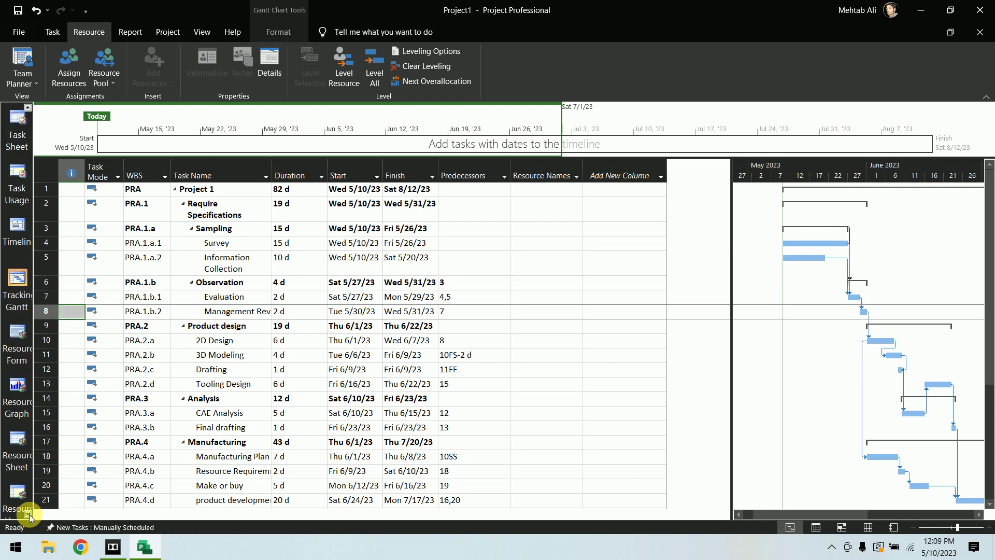
click(23, 447)
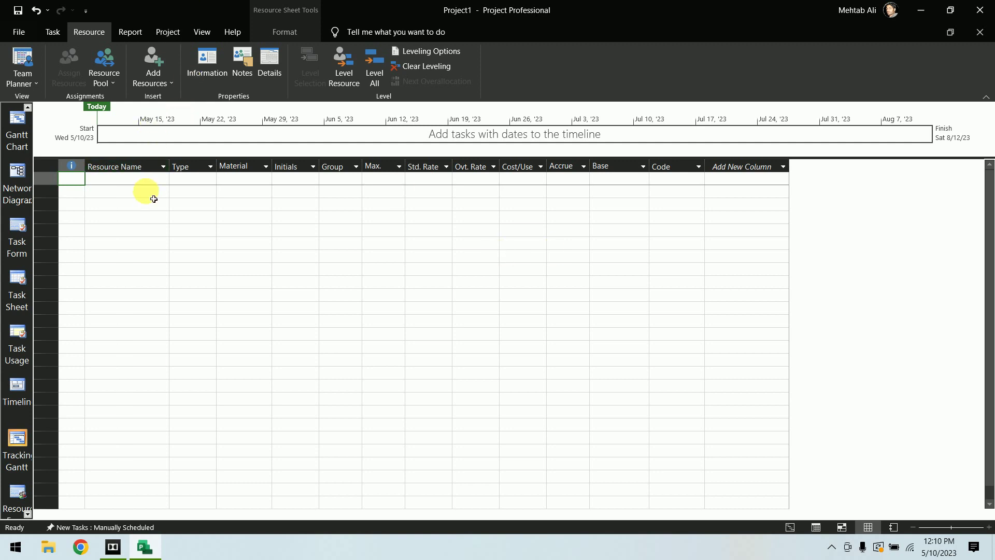
Add Project Manager as the first resource in the resource sheet.
click(163, 181)
text(pRO)
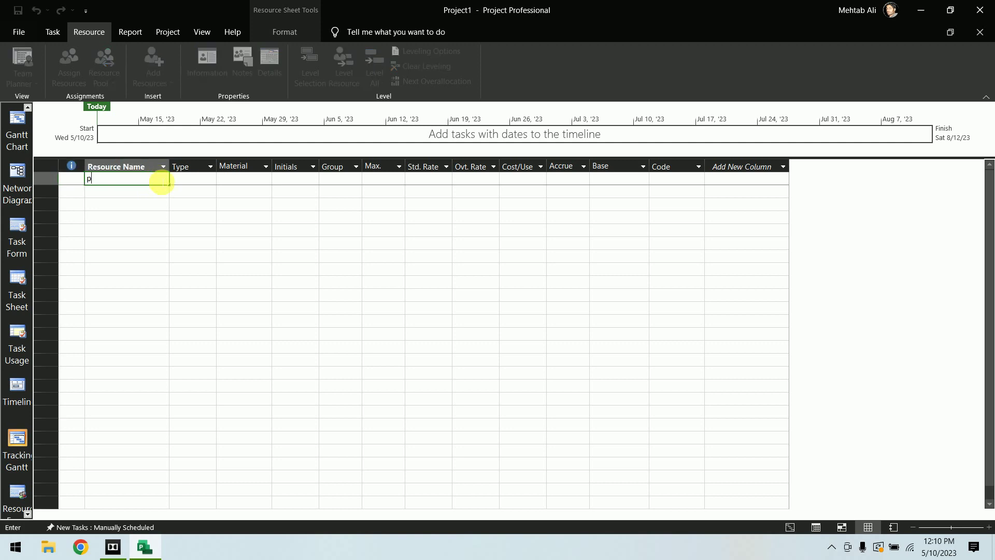
key(BackSpace)
key(BackSpace)
key(BackSpace)
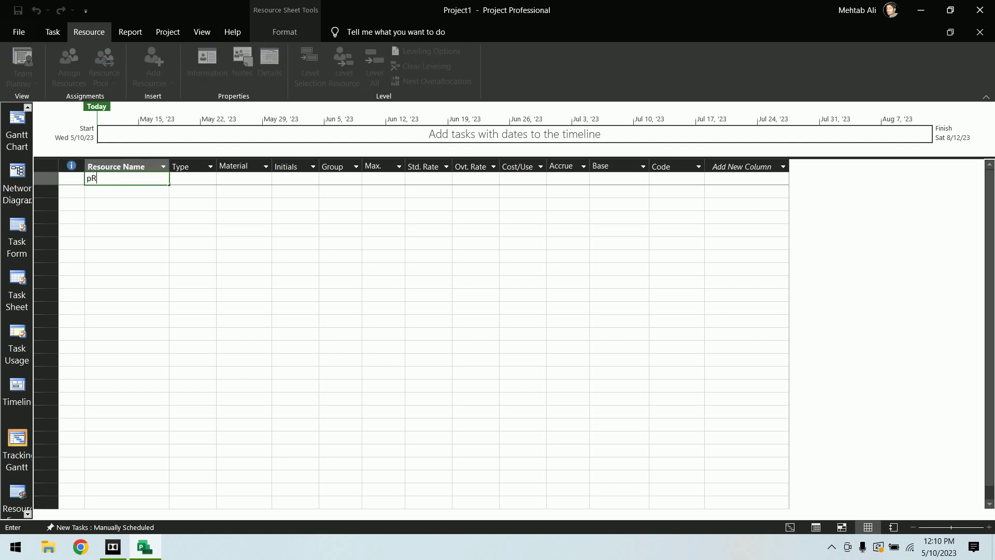
text(Project Manager)
key(Return)
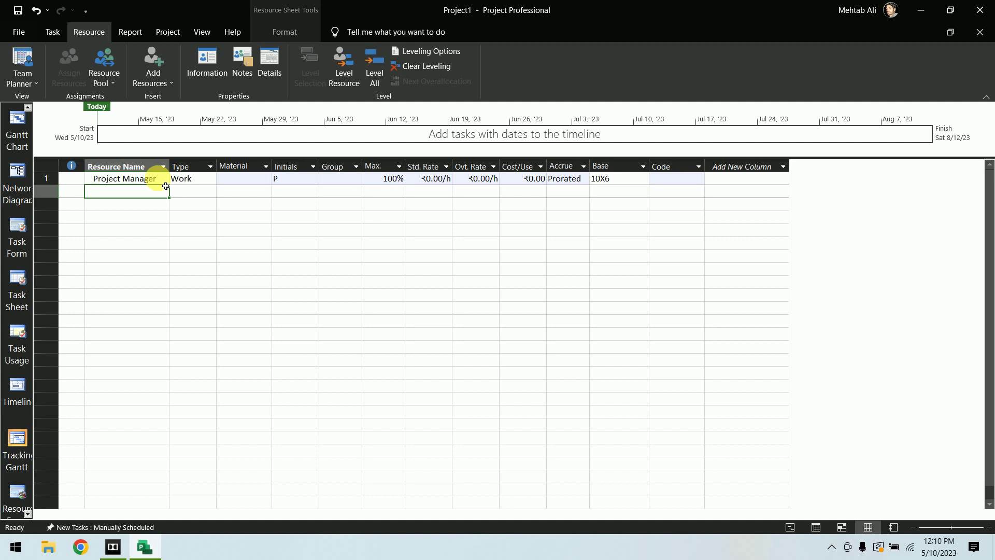
Add Site Engineer and Designer as the second and third resources.
text(Si)
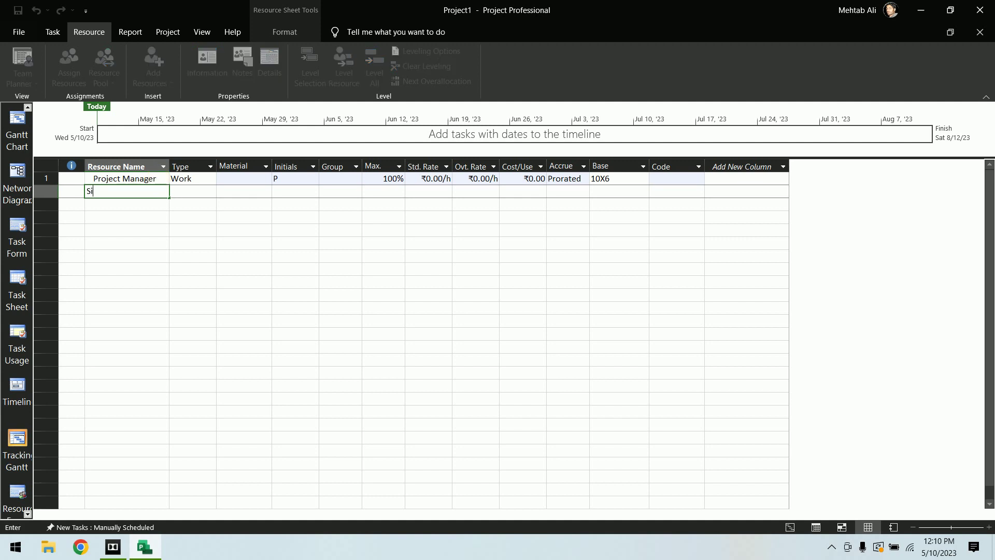
text(te Engineer)
key(Return)
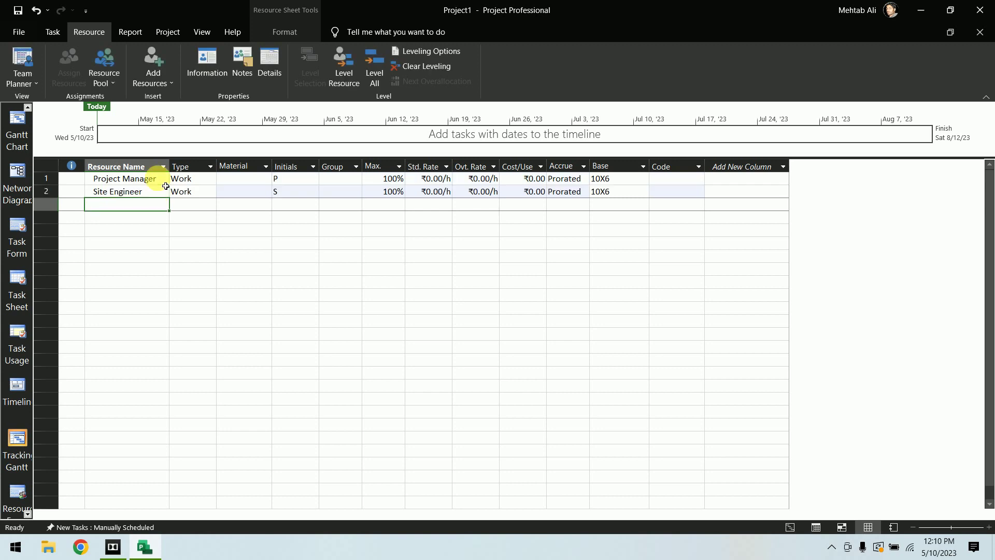
text(Designer)
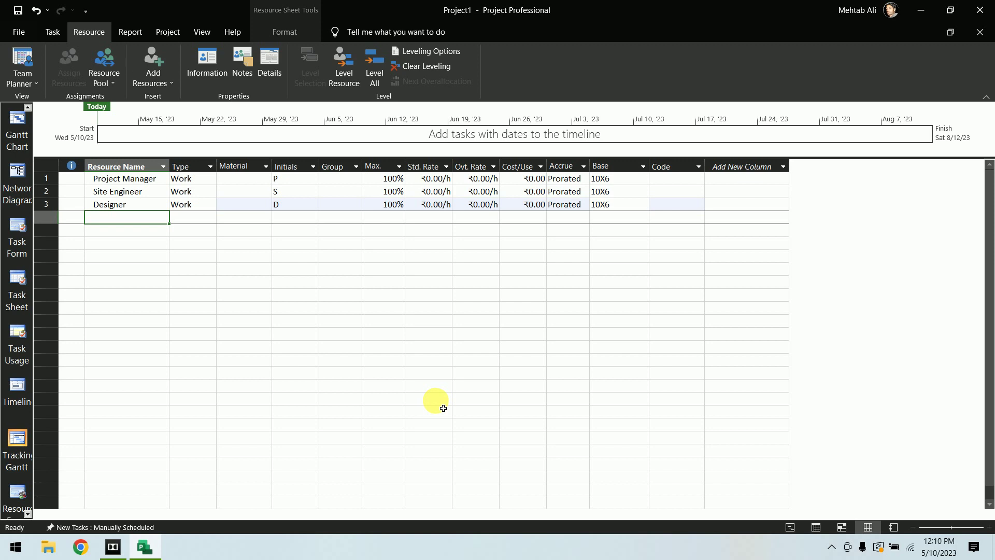
Set the project's schedule options to show assignment units as a Decimal.
click(19, 31)
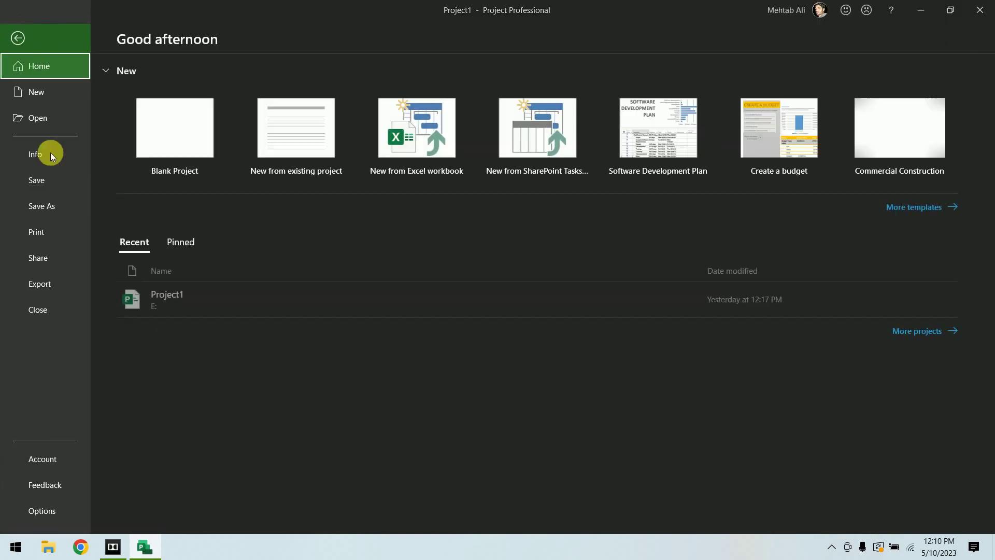
click(47, 506)
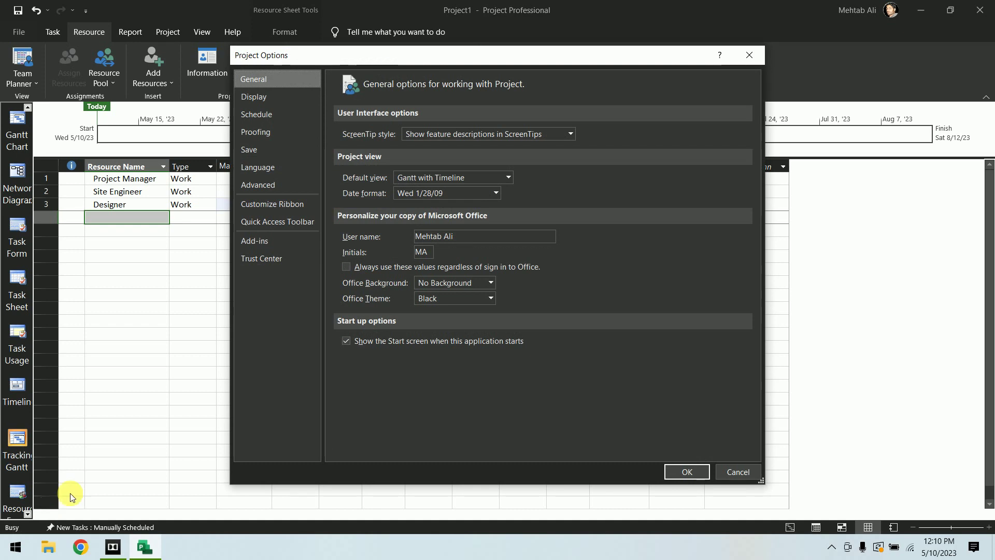
click(259, 113)
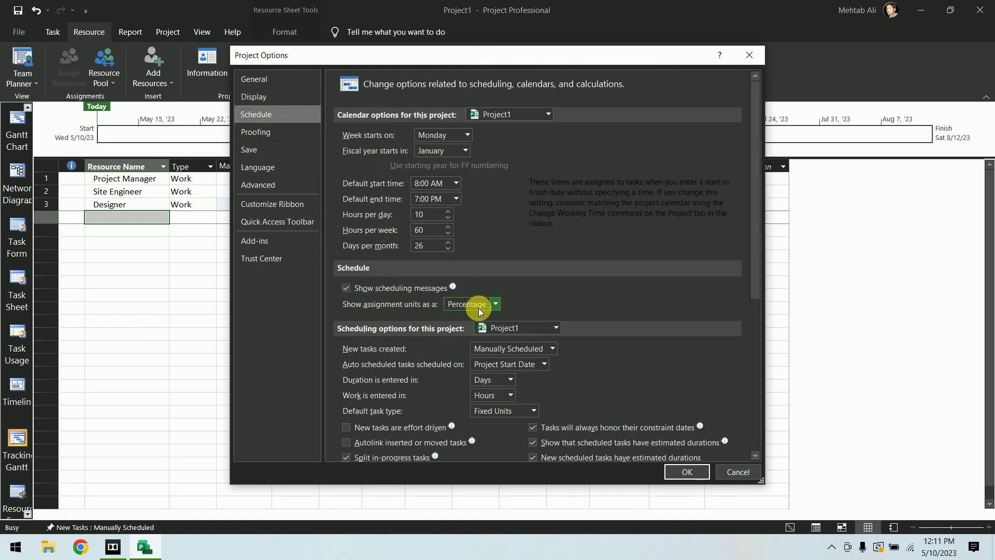
click(495, 305)
click(478, 329)
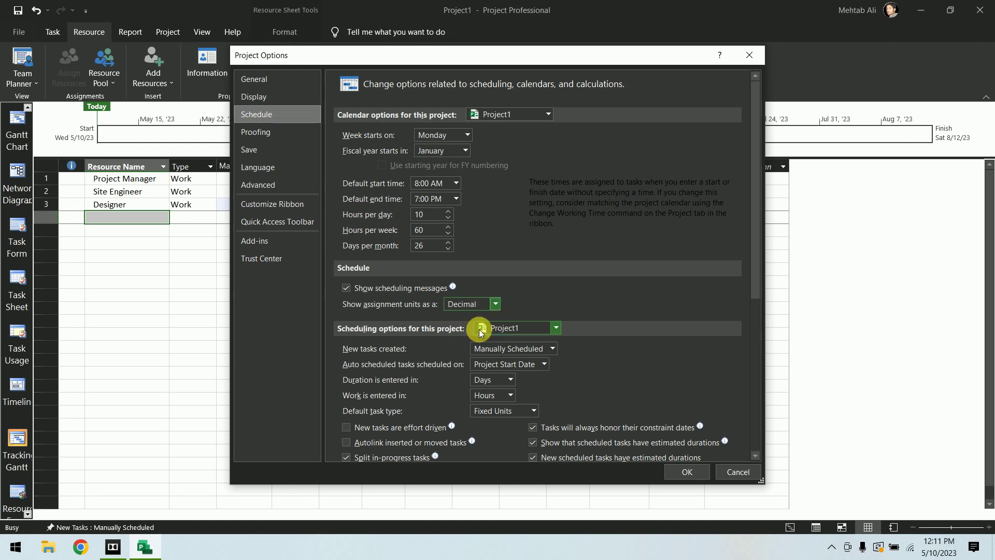
click(694, 471)
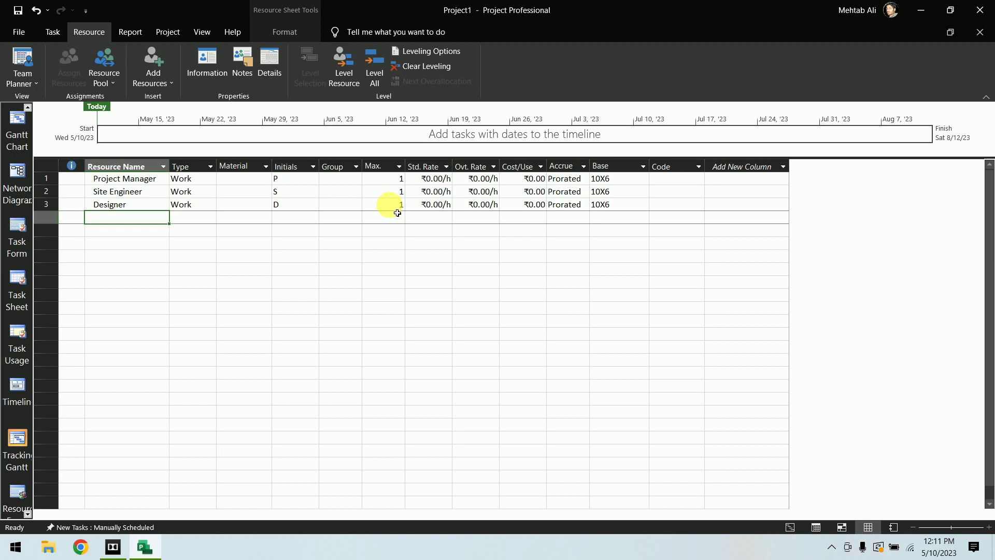
Set the Site Engineer's maximum units to 2, leaving the Designer's unchanged.
click(394, 192)
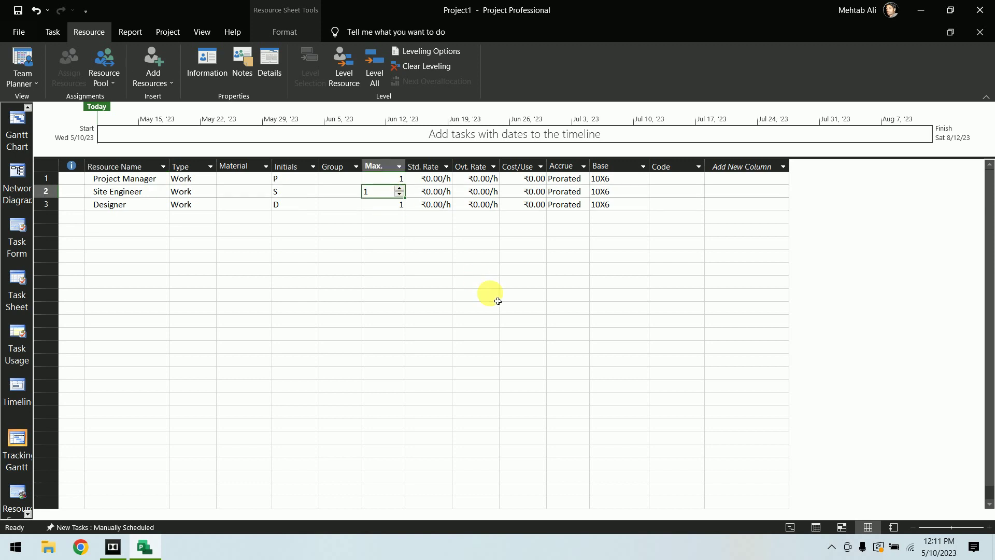
text(2)
key(Return)
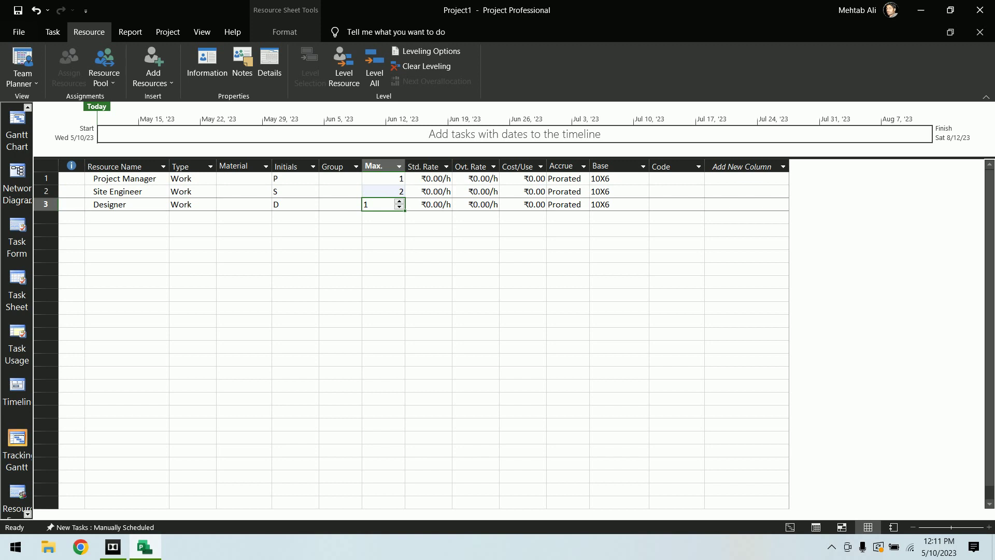
key(Return)
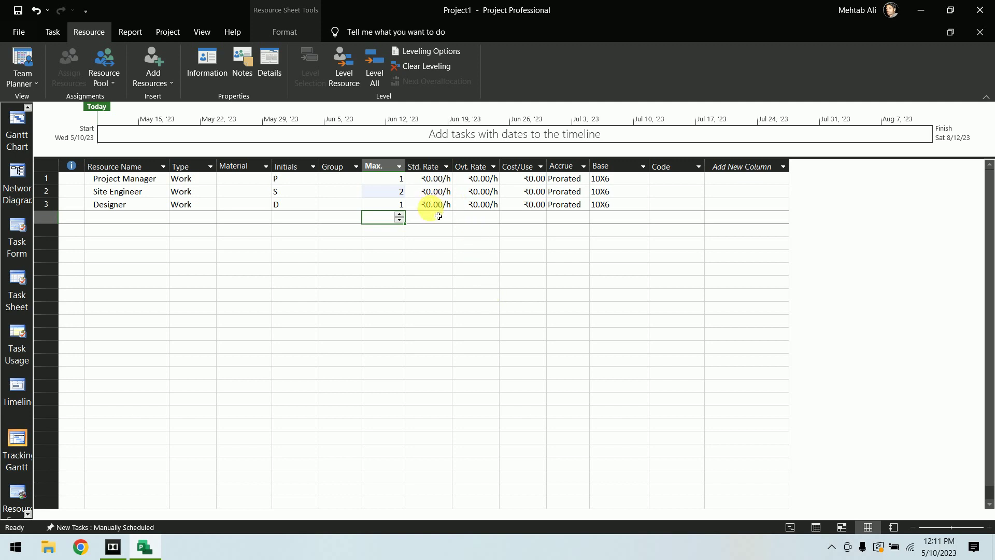
Set the standard rates to 500 per hour for the Project Manager and 1200/d for the Site Engineer.
click(441, 178)
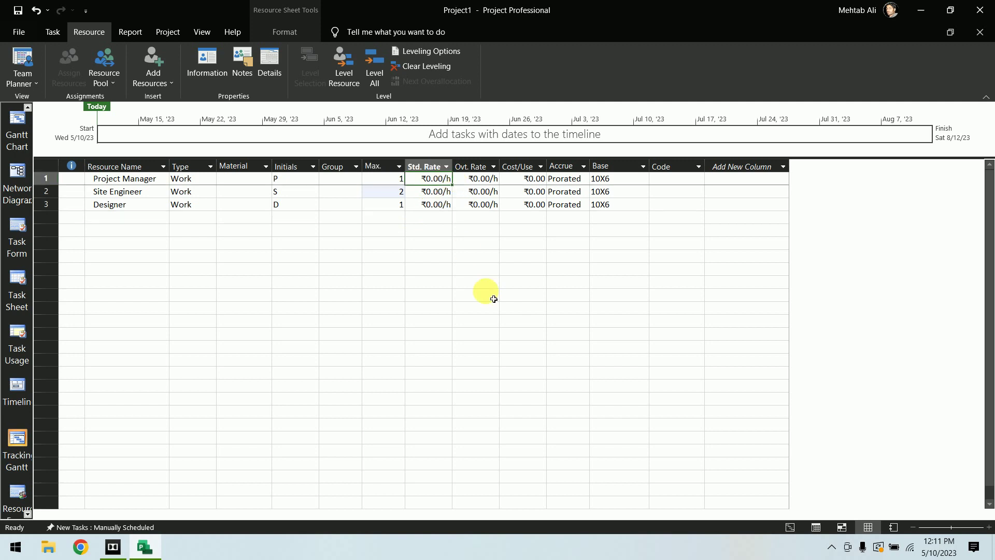
text(500)
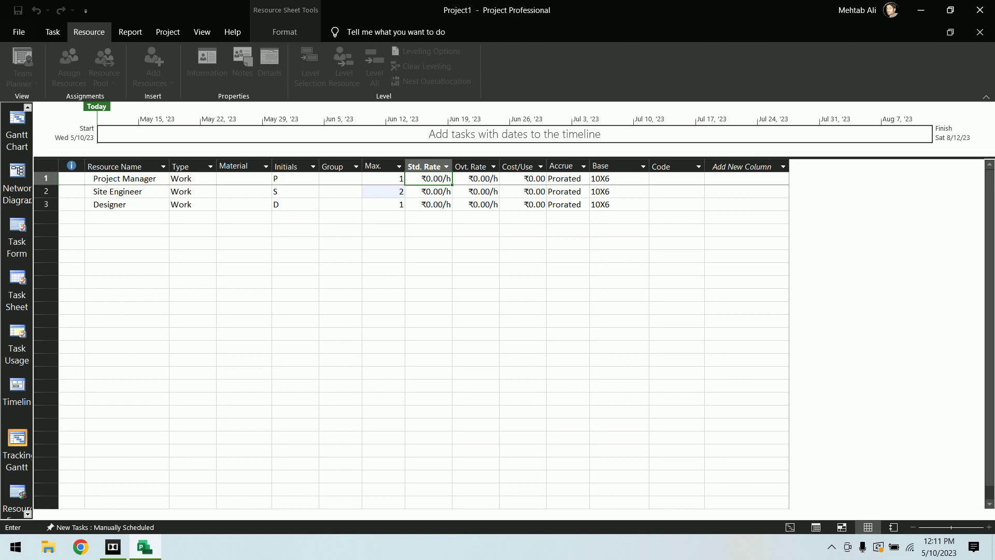
key(Return)
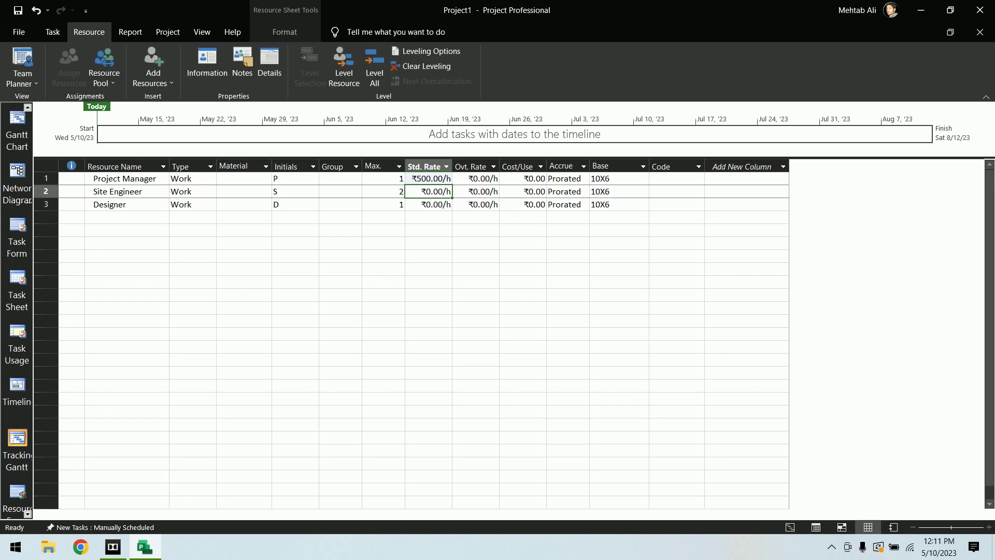
text(1,200.00)
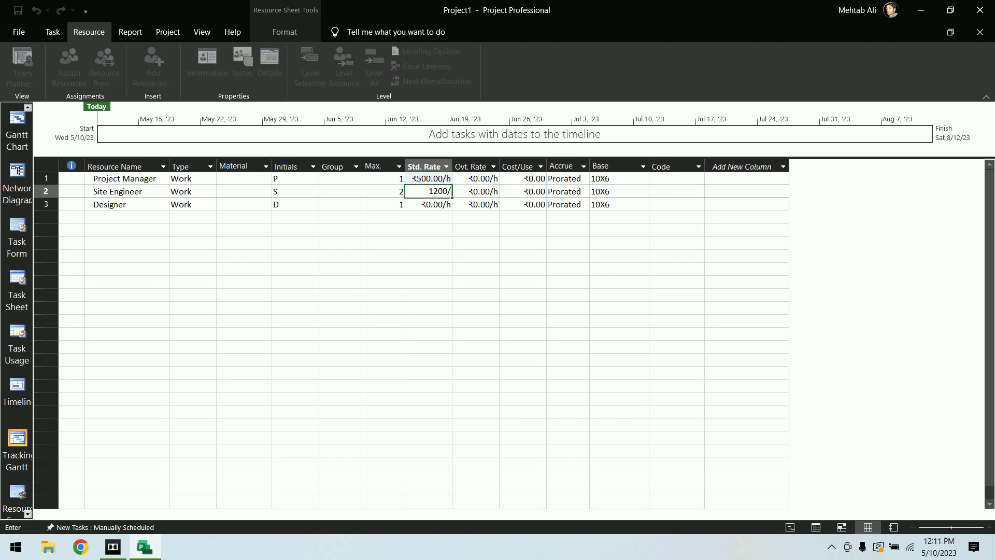
text(/d)
key(Return)
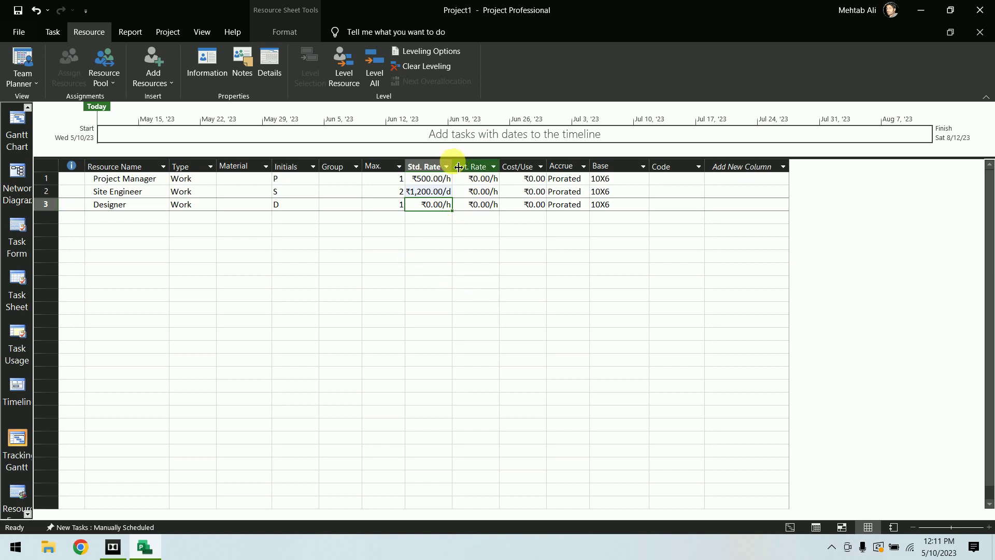
Widen the Std. Rate column slightly and set the Designer's standard rate to 200 per hour.
drag(459, 166, 462, 166)
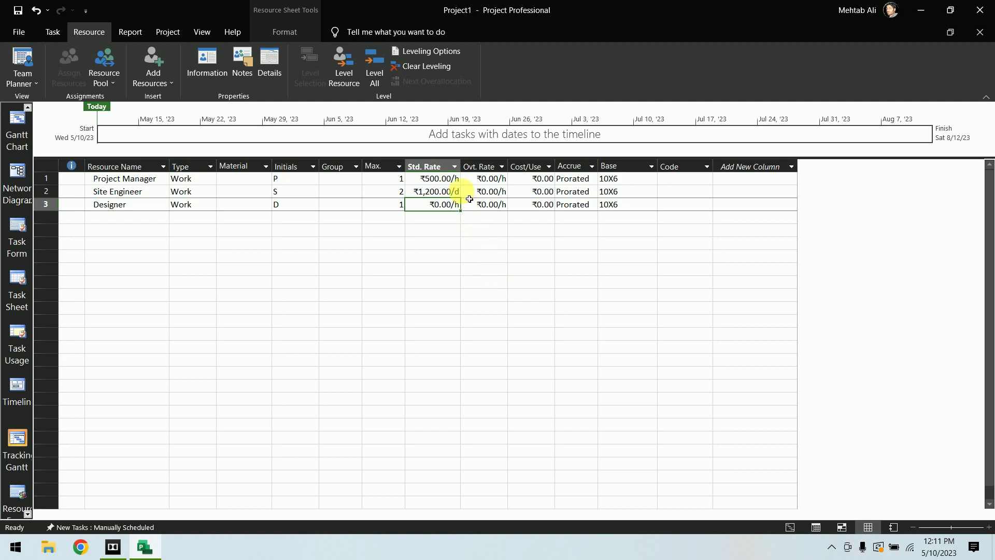
click(445, 178)
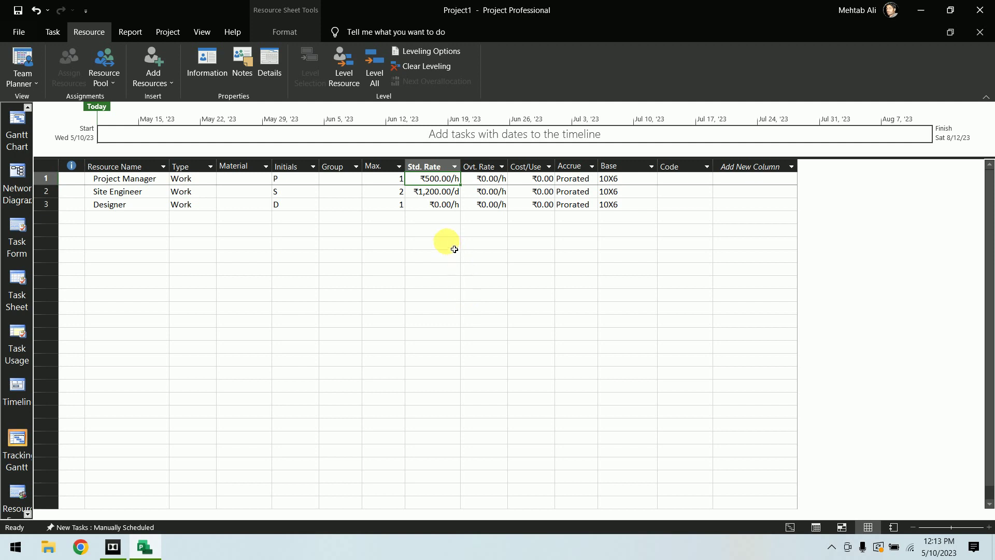
click(434, 205)
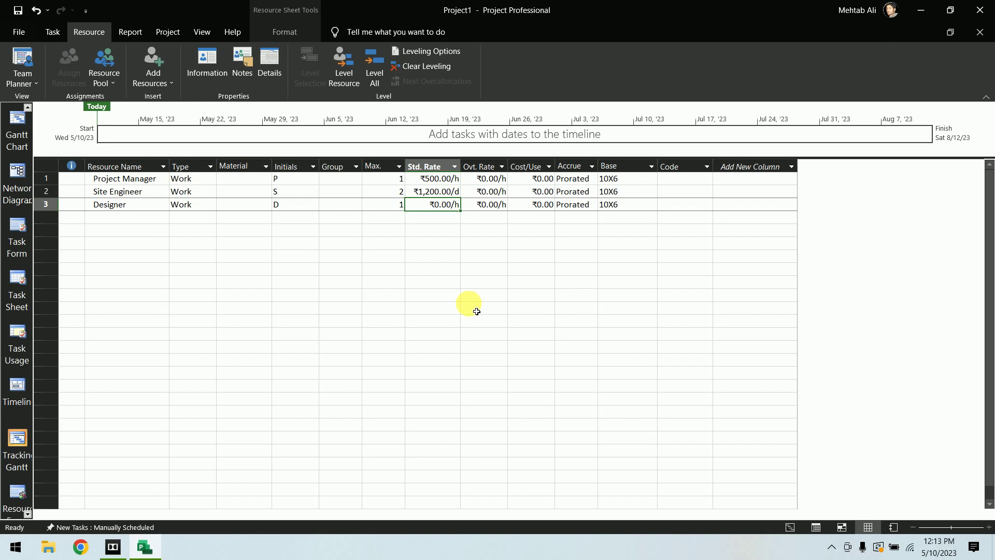
text(200)
key(Return)
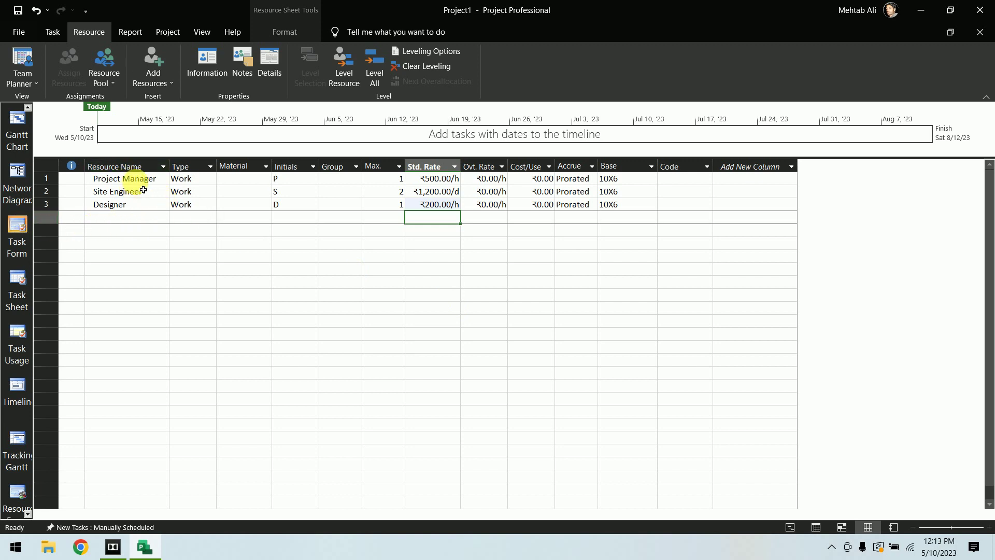
Add Crane as the fourth resource, with Work as its resource type.
click(134, 218)
text(Crane)
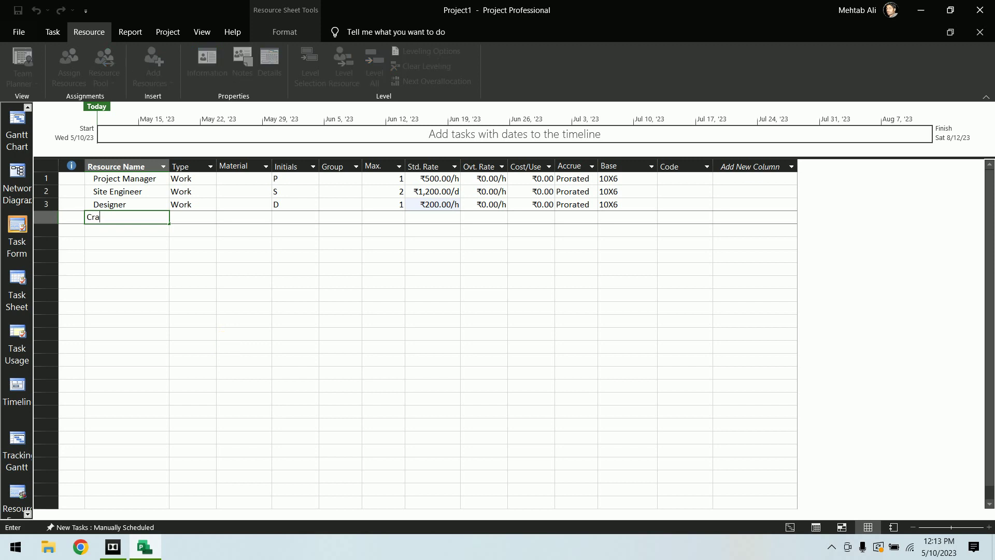
key(Return)
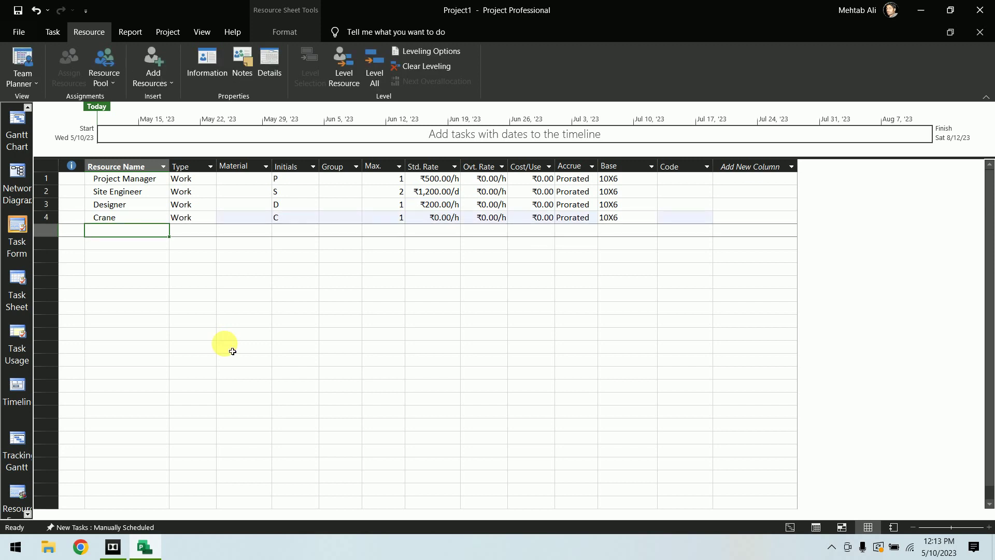
key(Up)
key(Right)
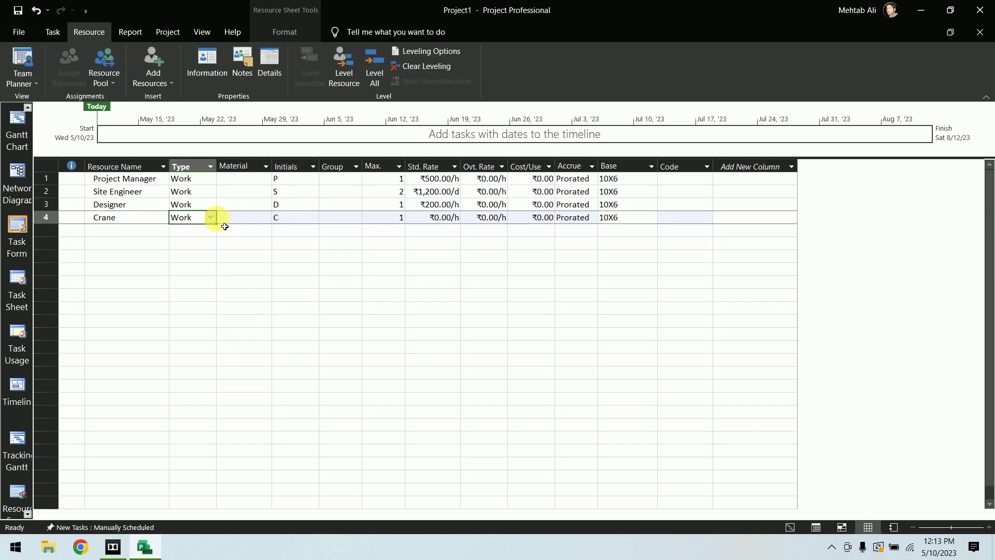
click(209, 217)
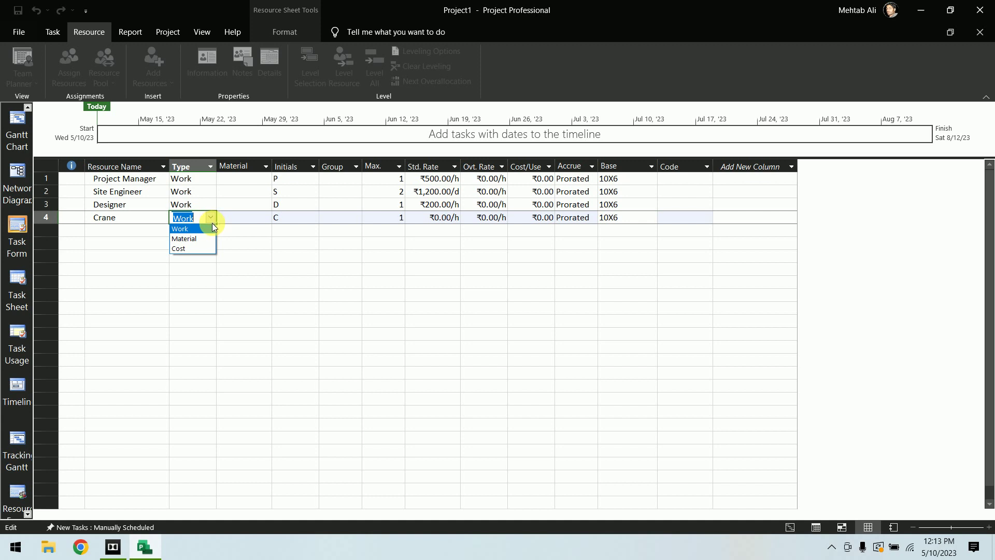
click(199, 229)
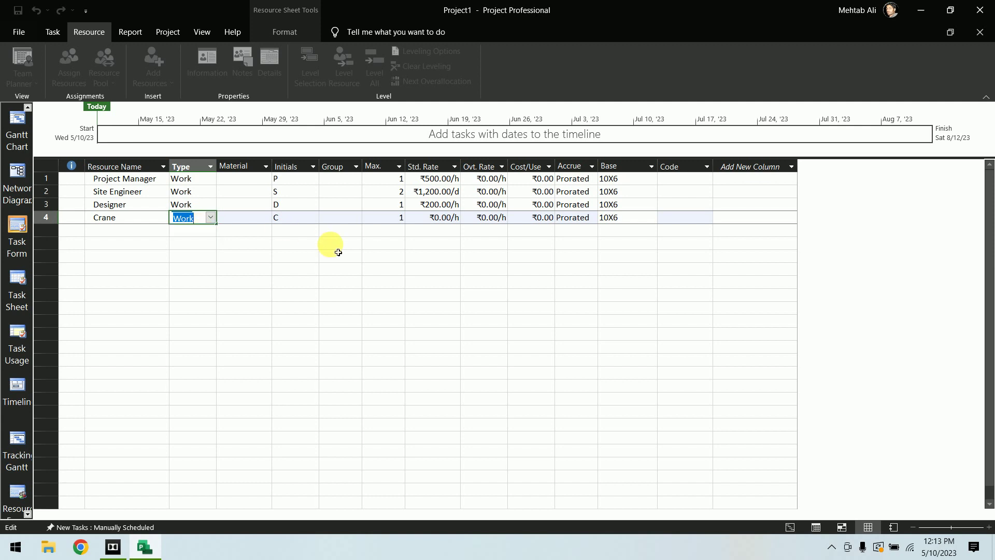
Set the Crane's standard rate to 85000/mon and widen the Std. Rate column to fit the full value.
click(450, 224)
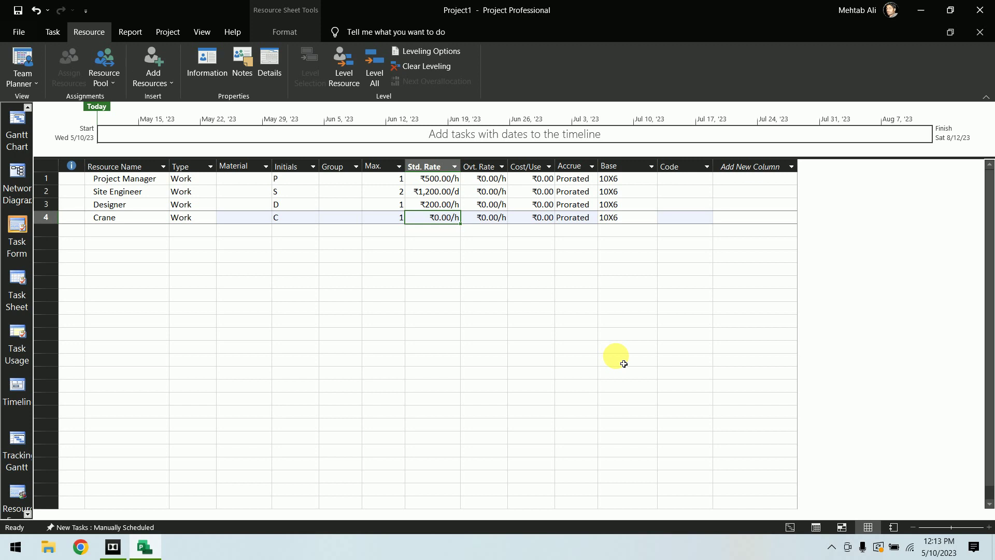
text(85000/mon)
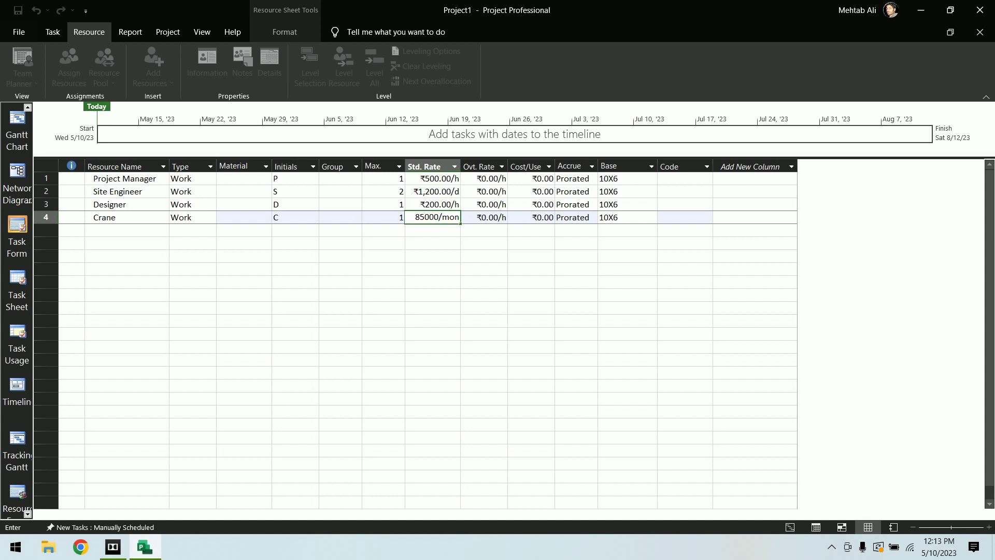
key(Return)
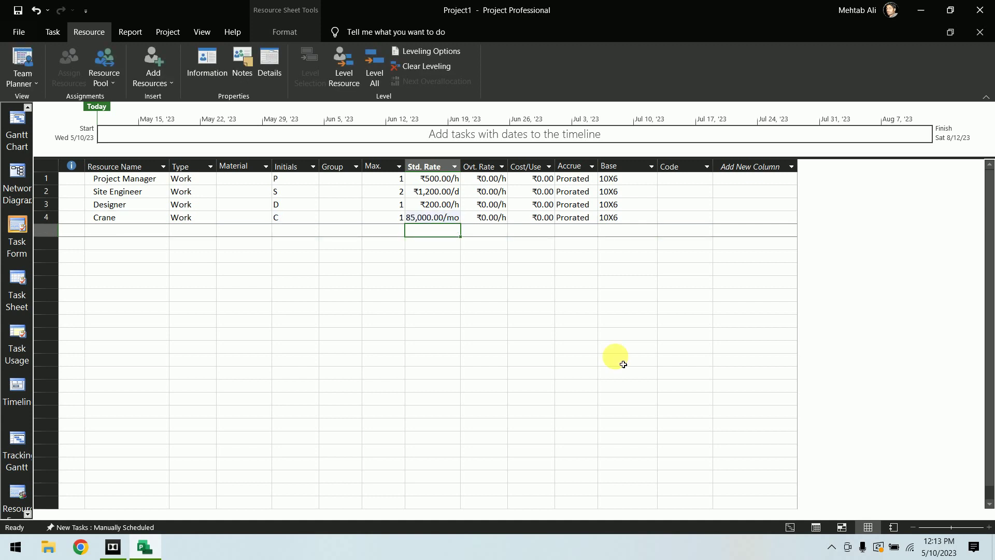
drag(462, 168, 472, 167)
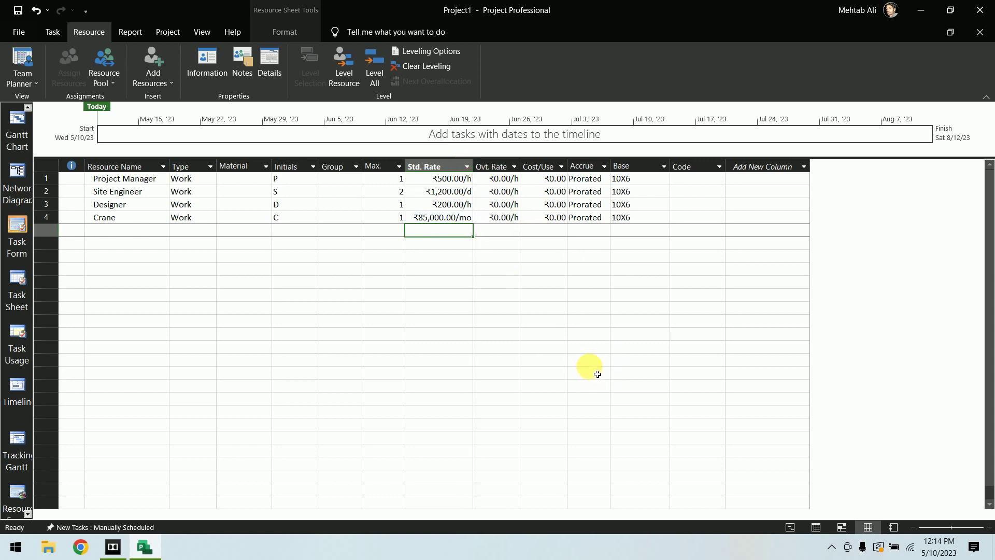
click(589, 361)
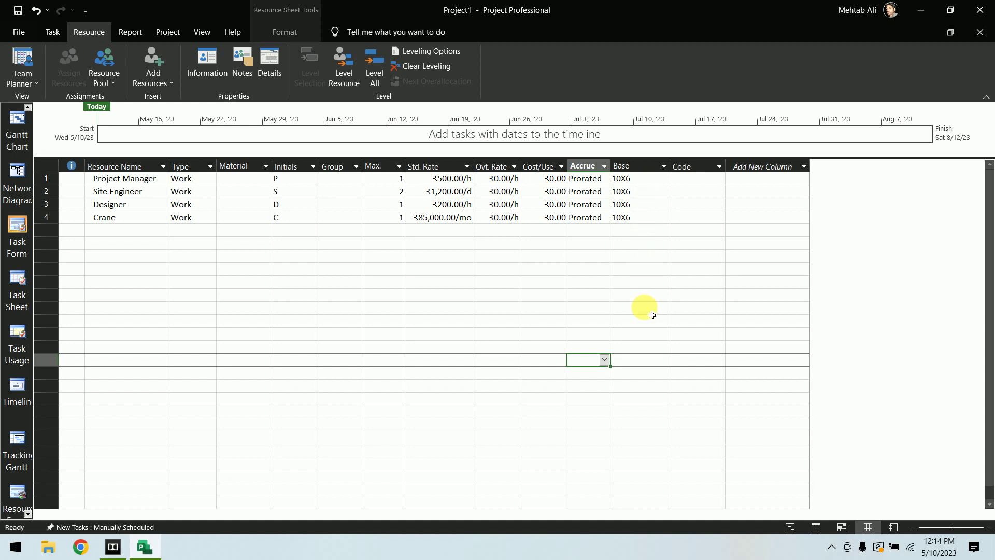
Add Cement as the fifth resource and set its resource type to Material.
click(148, 233)
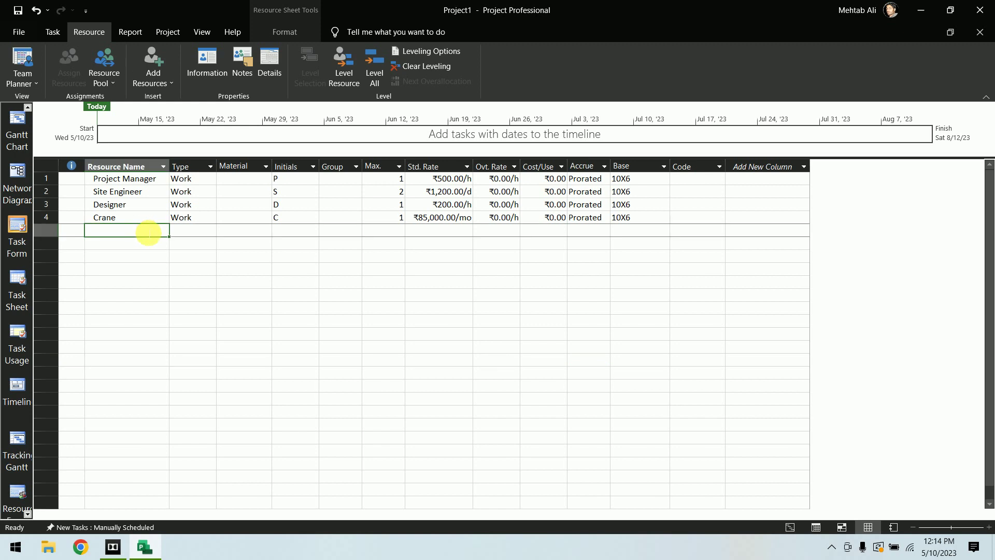
text(Cement)
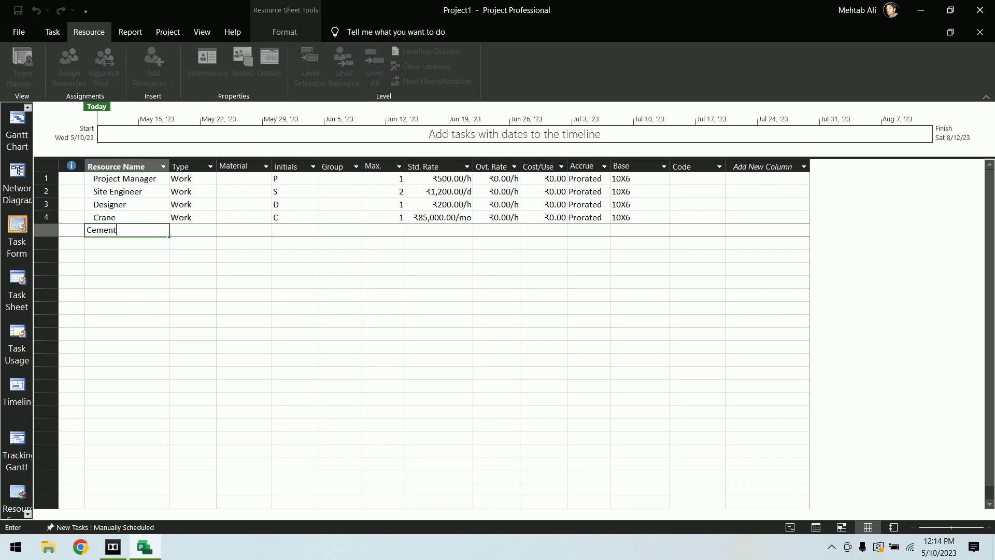
key(Return)
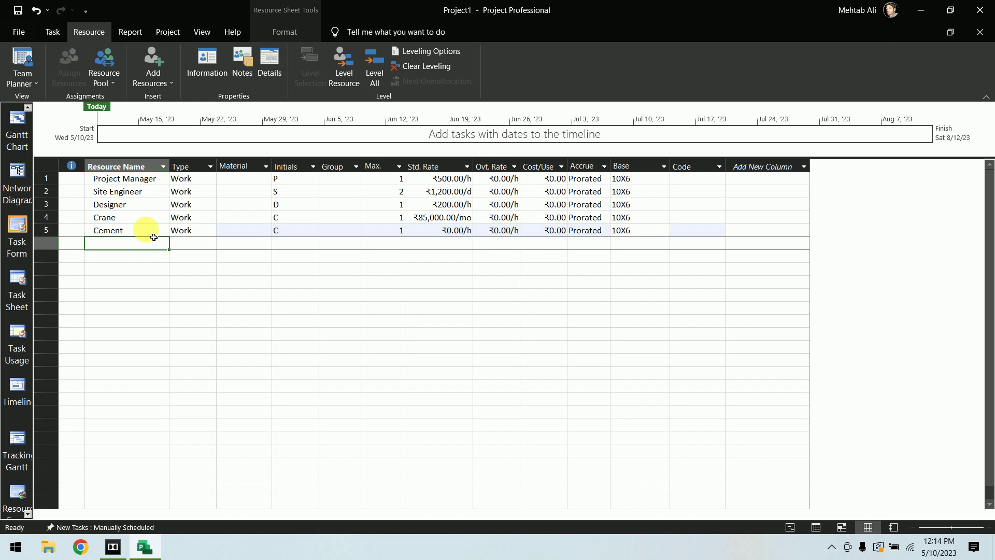
click(210, 231)
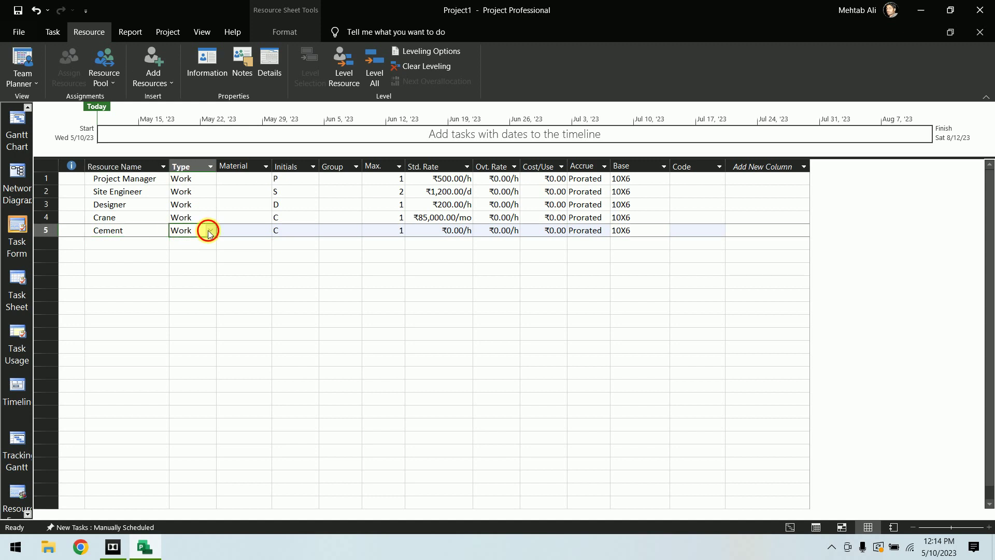
click(210, 230)
click(207, 248)
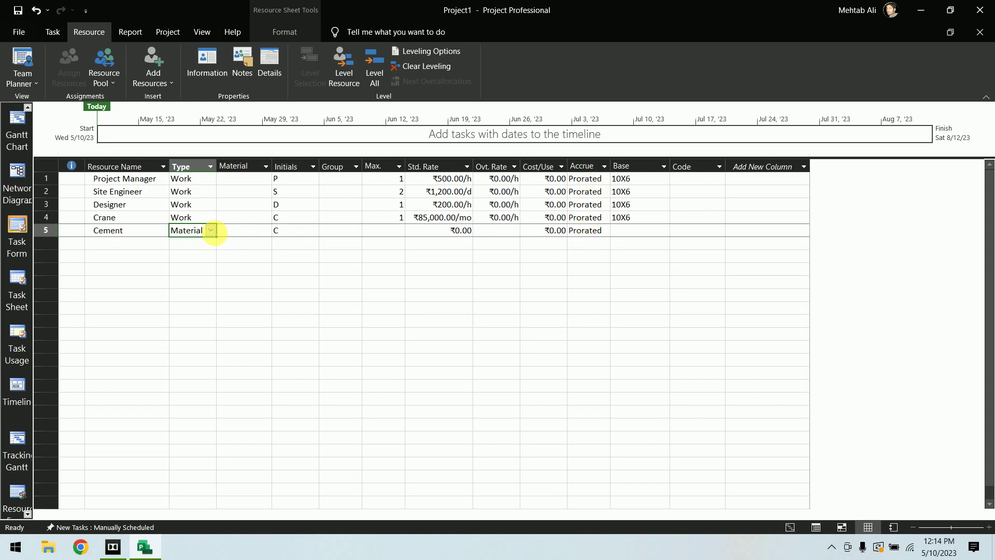
Set Cement's material label to bg in its resource information.
click(257, 232)
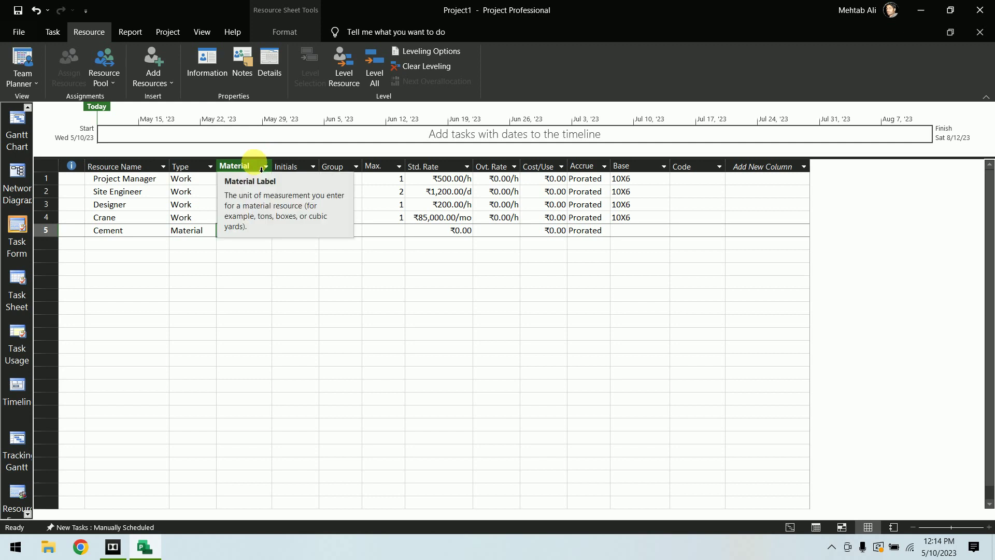
double_click(247, 233)
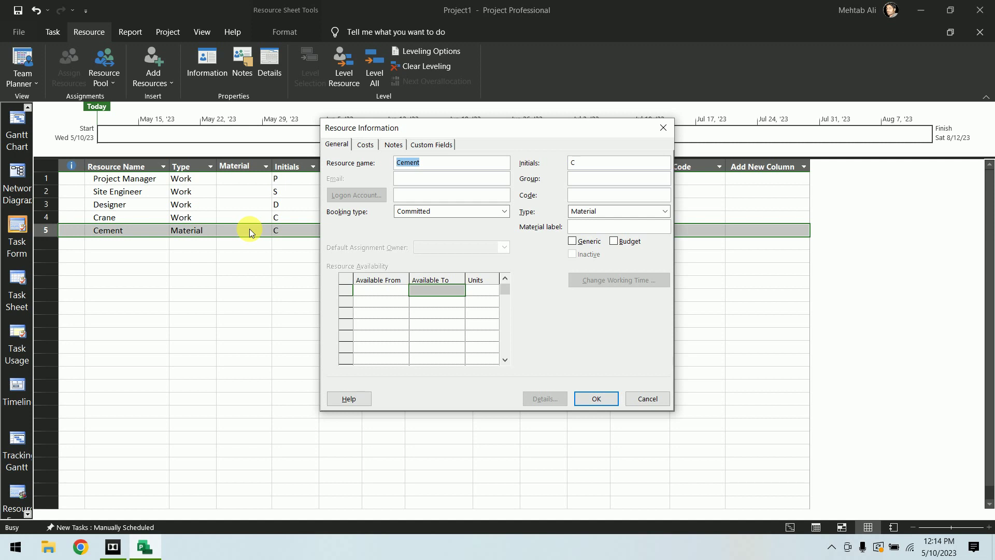
click(592, 226)
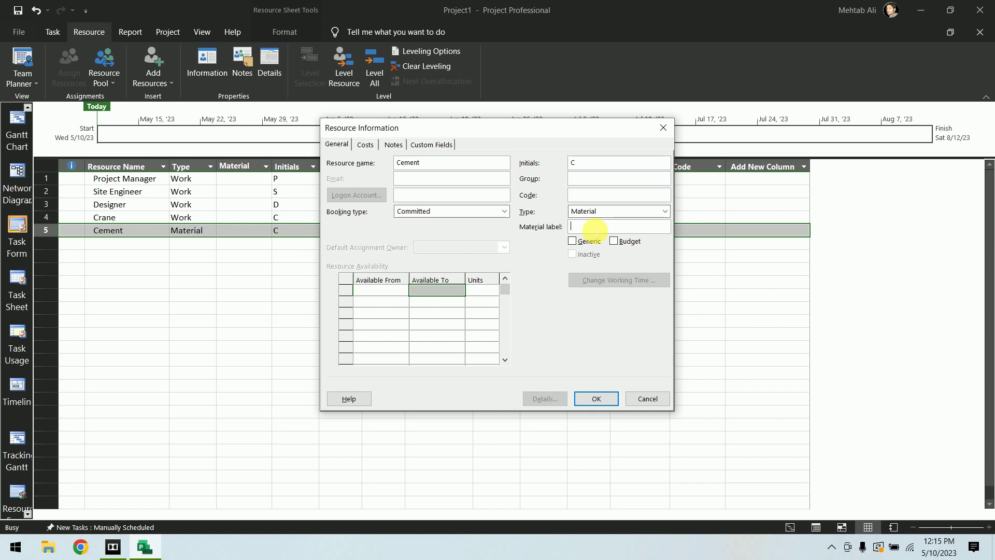
text(bg)
click(595, 399)
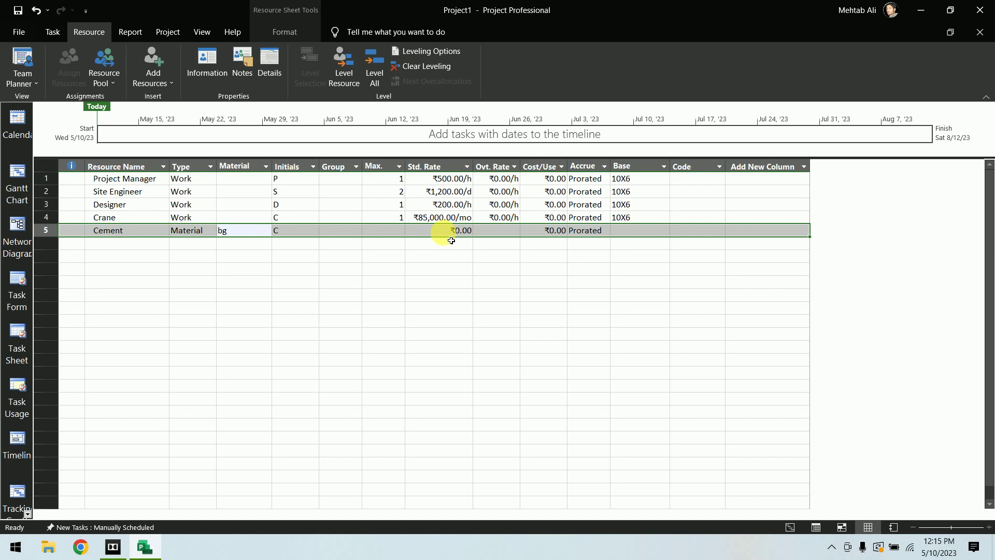
double_click(390, 230)
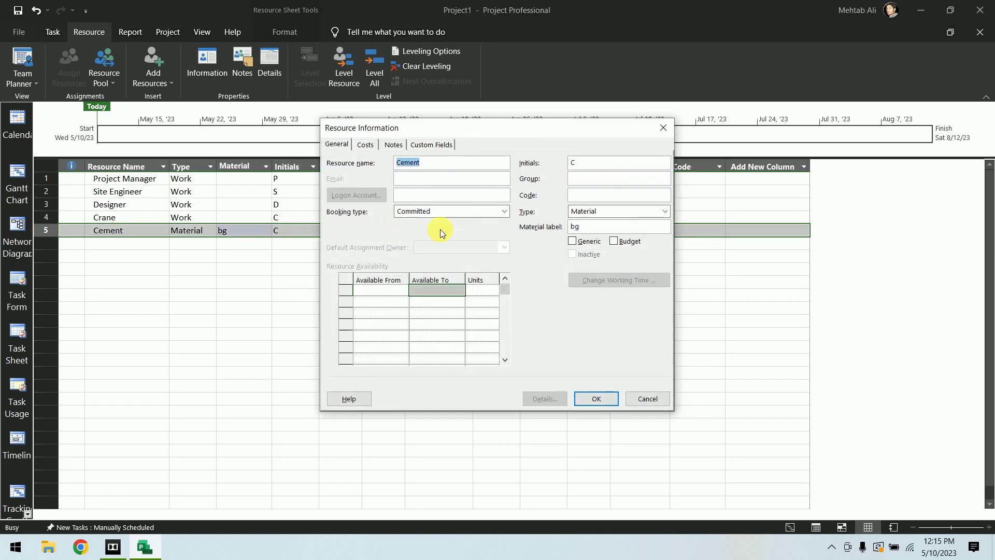
click(597, 397)
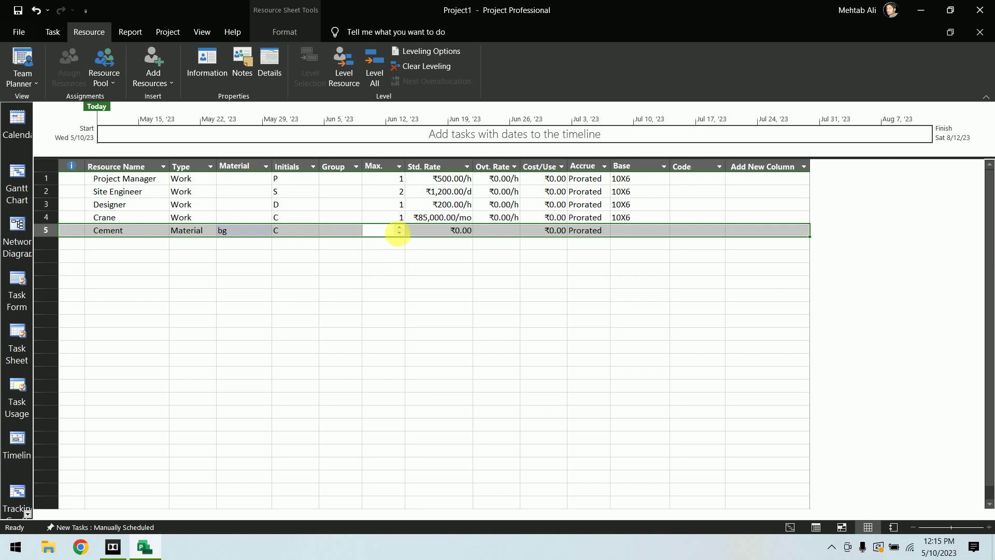
double_click(460, 232)
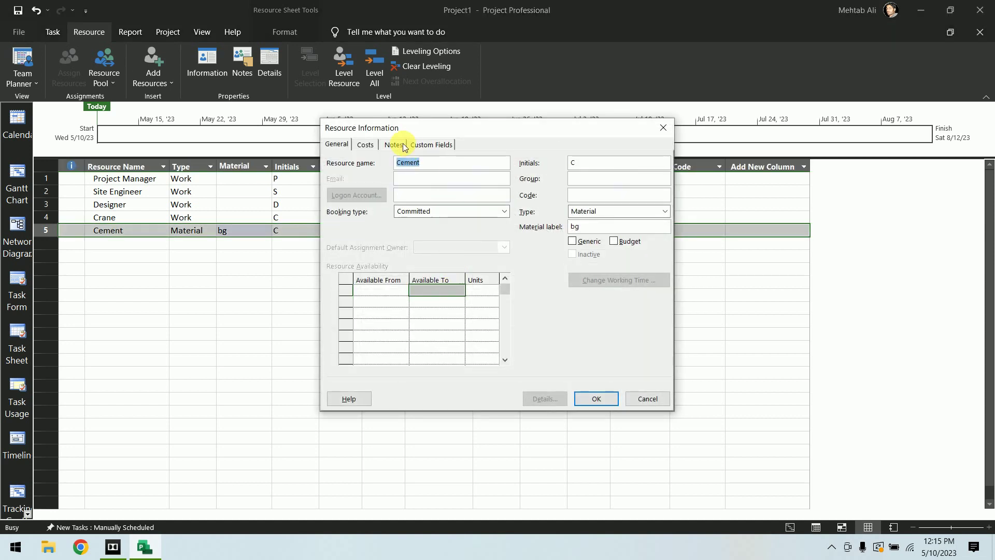
click(365, 144)
click(456, 252)
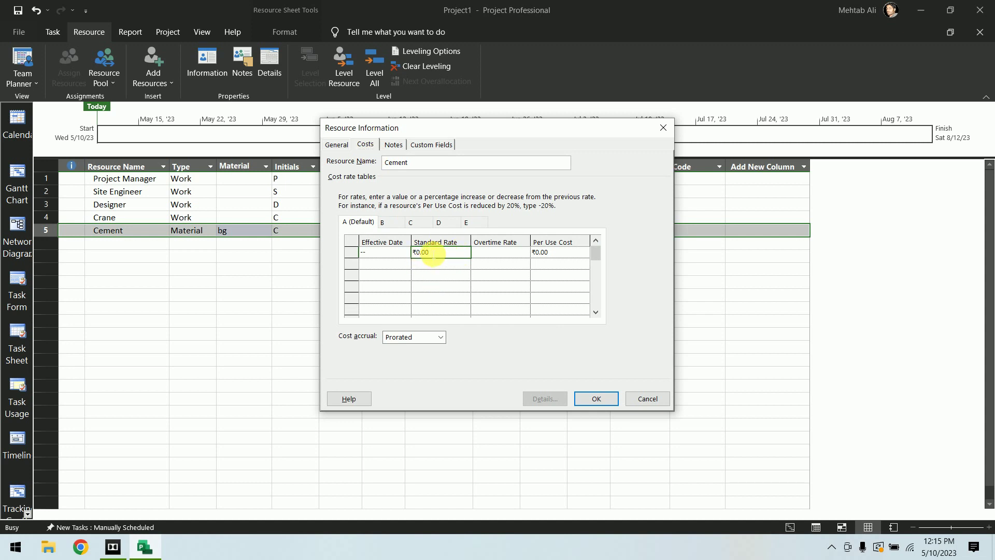
click(556, 253)
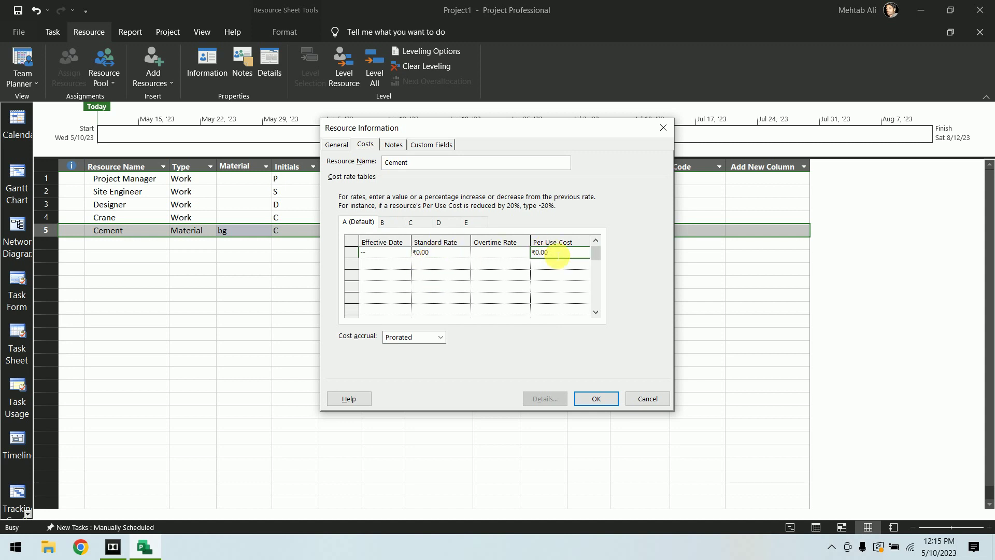
click(662, 129)
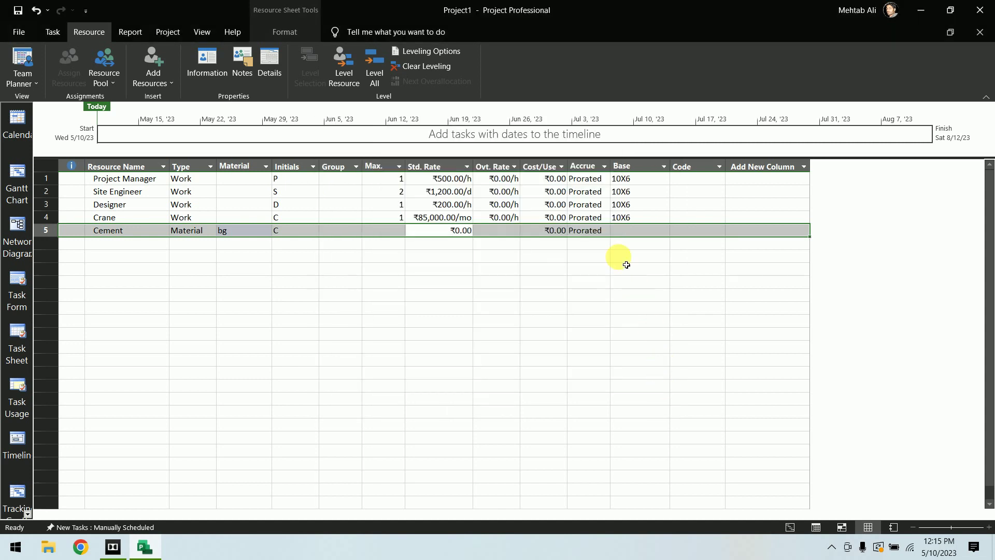
click(554, 230)
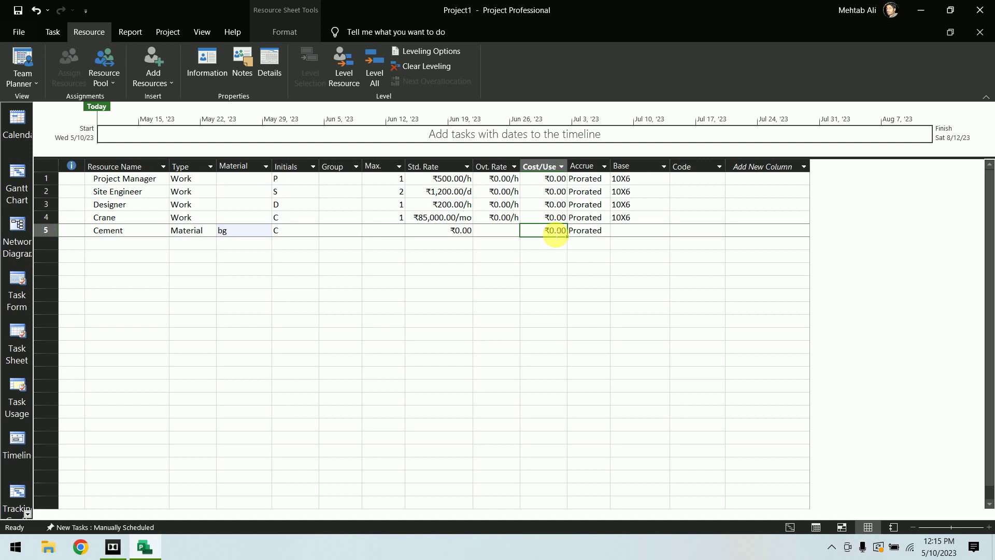
click(550, 230)
text(444)
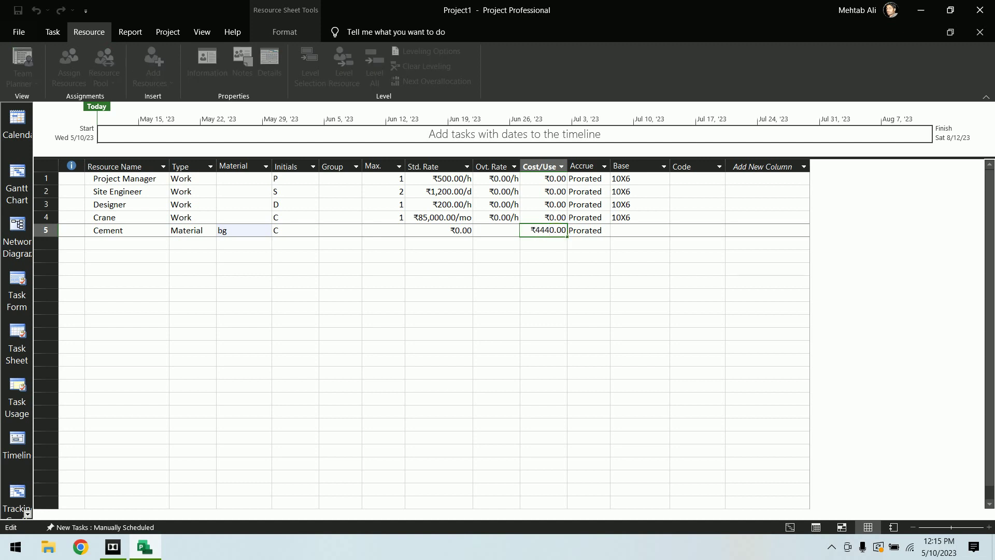
key(BackSpace)
key(BackSpace)
key(BackSpace)
key(BackSpace)
key(Return)
Set Cement's standard rate to 450.
key(Up)
key(Left)
key(Left)
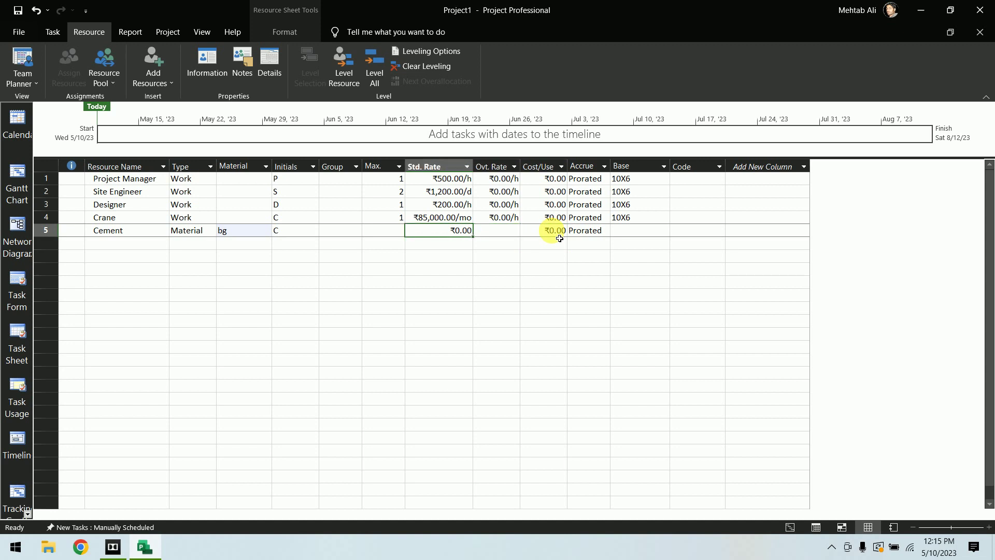
text(450)
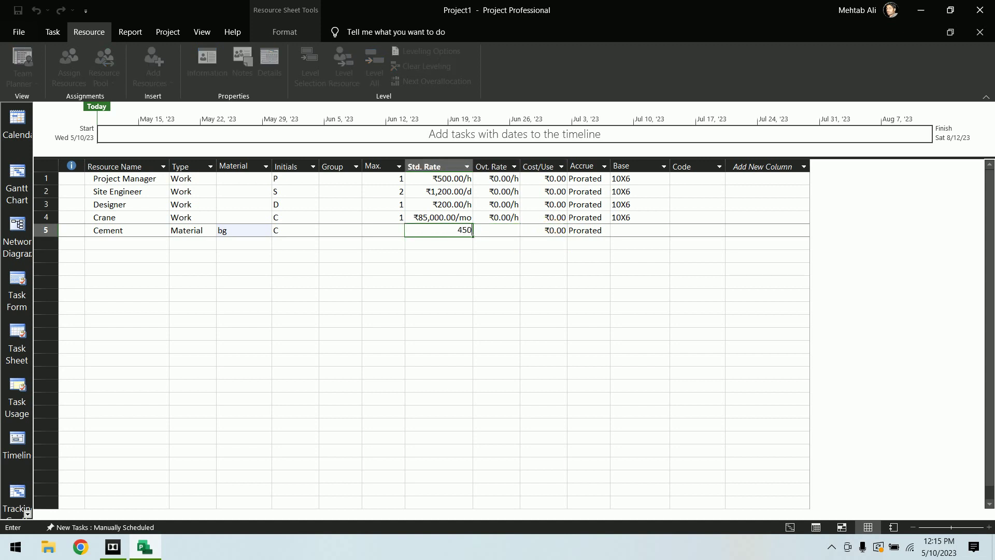
key(Return)
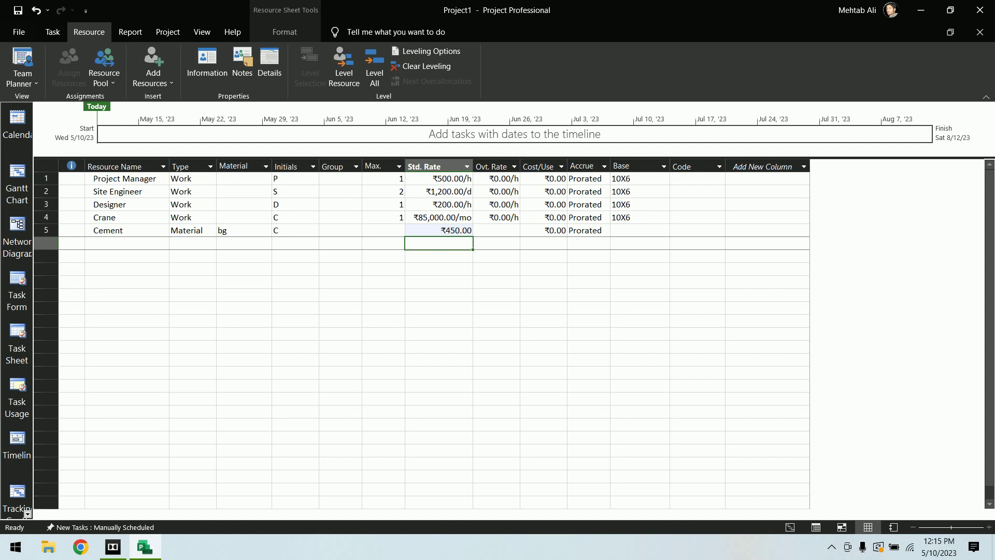
key(Up)
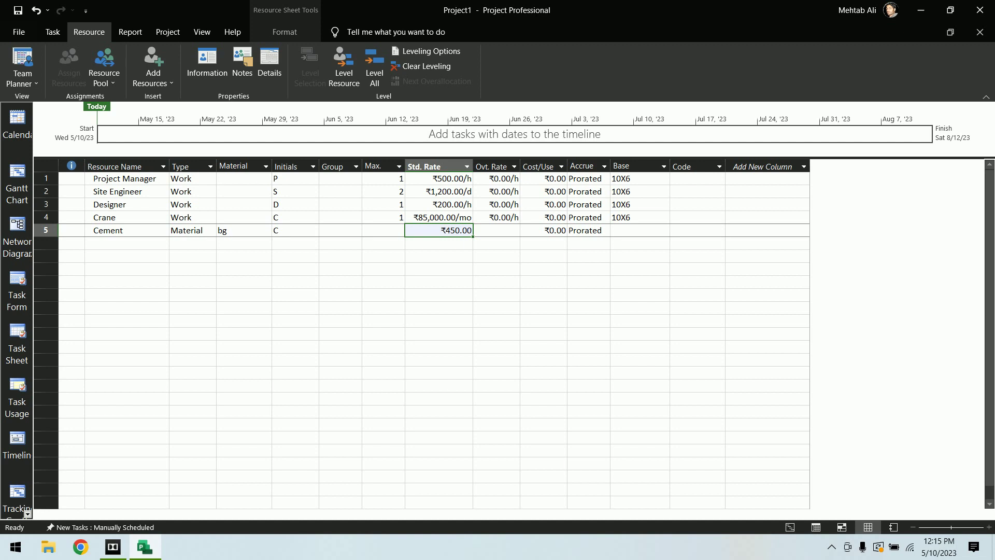
Add Steel as the sixth resource and set its resource type to Material.
key(Down)
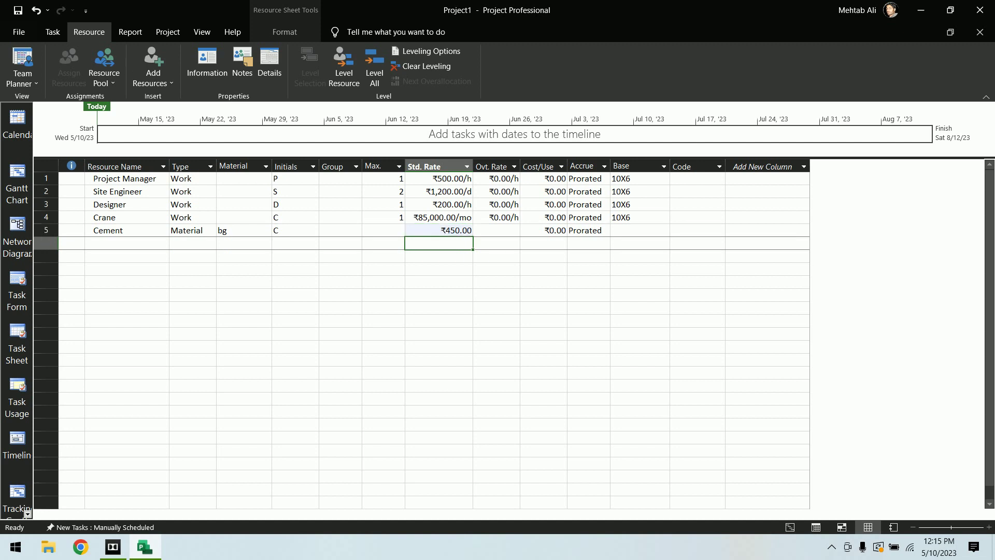
key(Left)
key(Left)
key(Left)
key(Left)
key(Left)
key(Left)
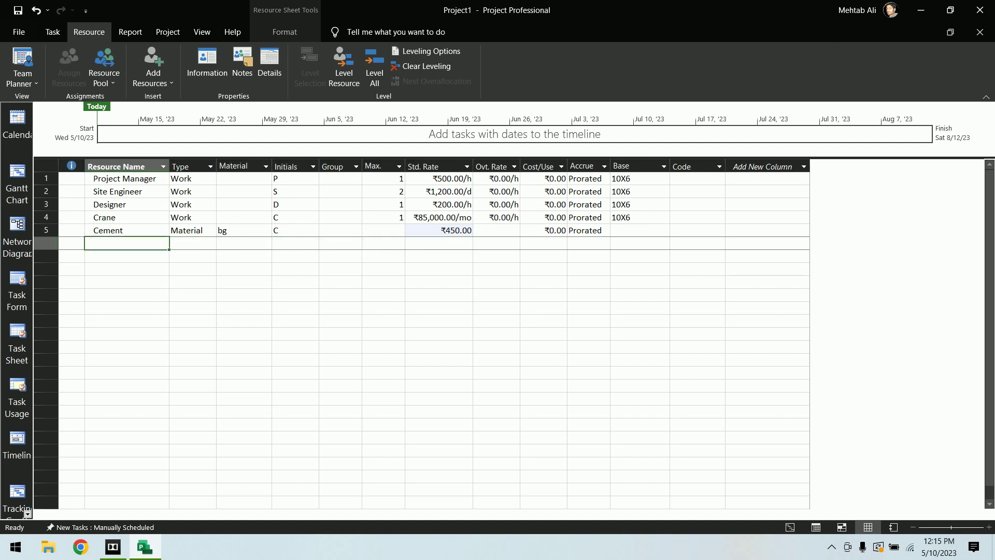
text(Steel)
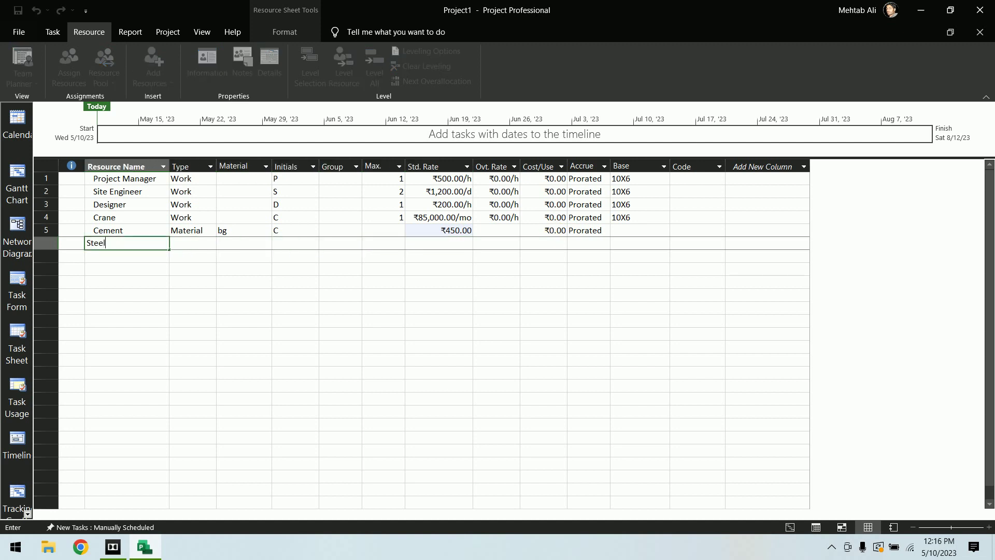
key(Tab)
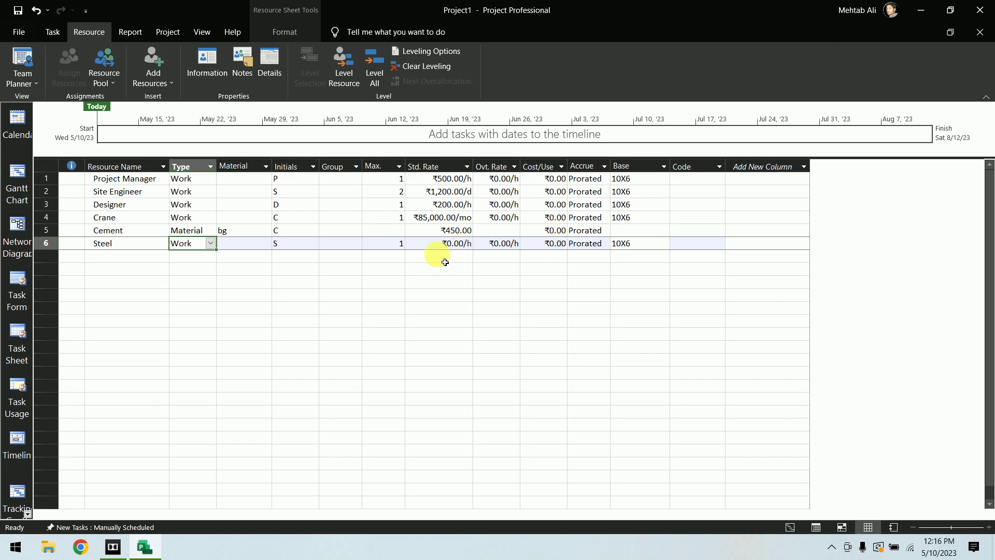
click(210, 243)
click(209, 264)
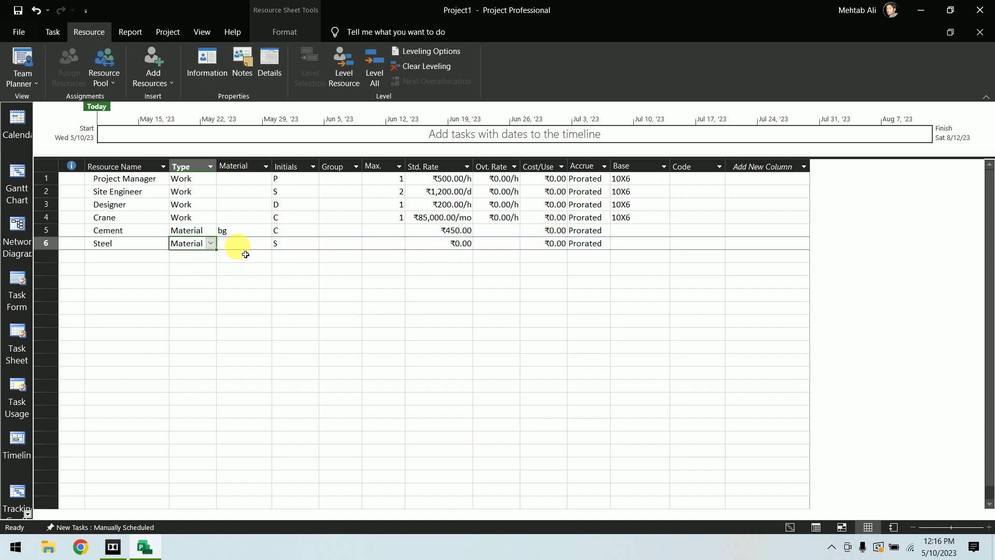
Set Steel's material label to tonn and its standard rate to 75000.
click(236, 244)
text(tonn)
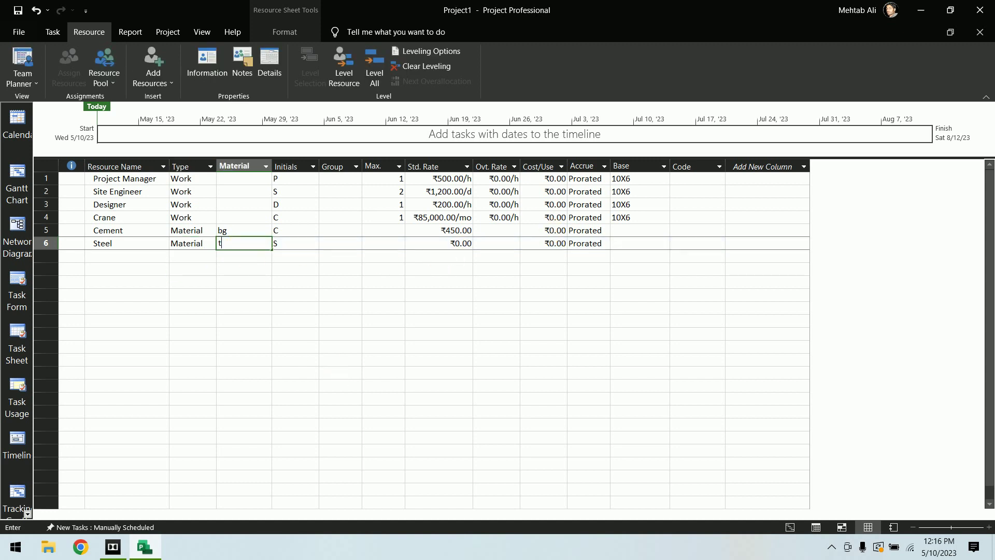
key(Tab)
key(Tab)
key(Tab)
key(Tab)
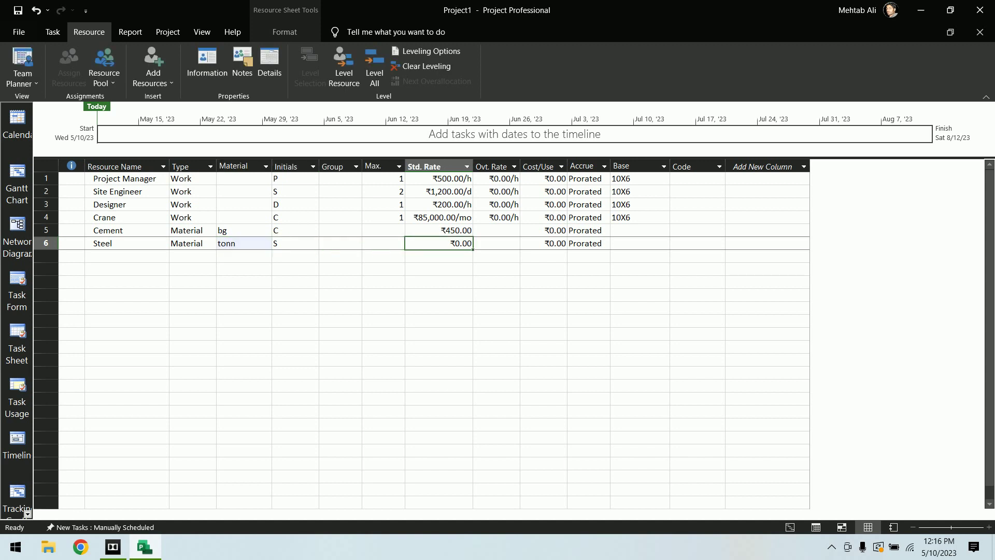
text(75000)
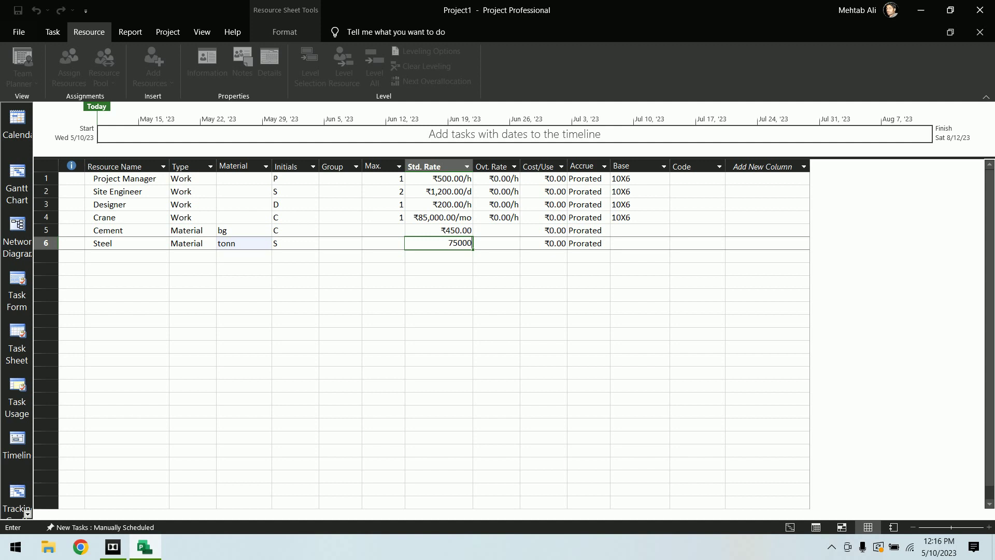
key(Return)
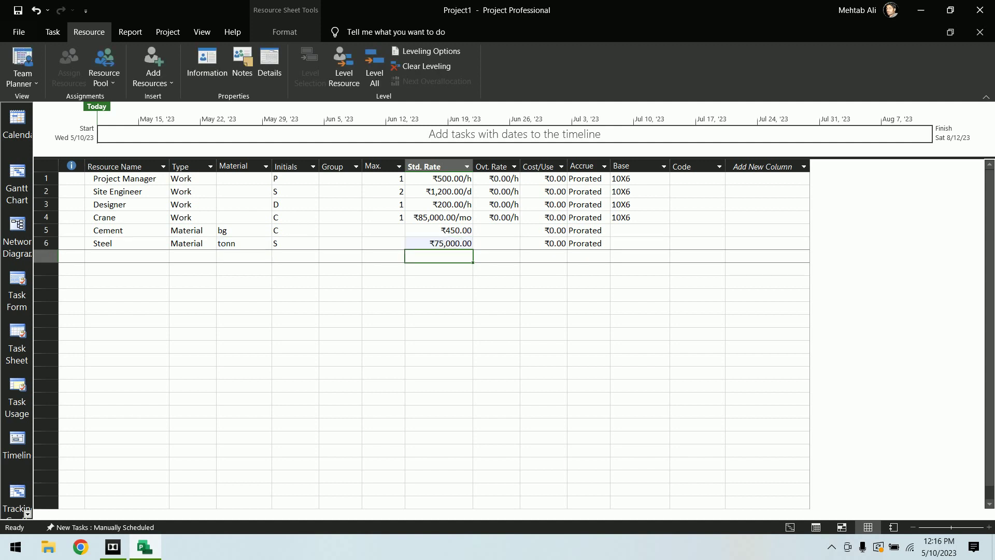
key(Up)
click(243, 248)
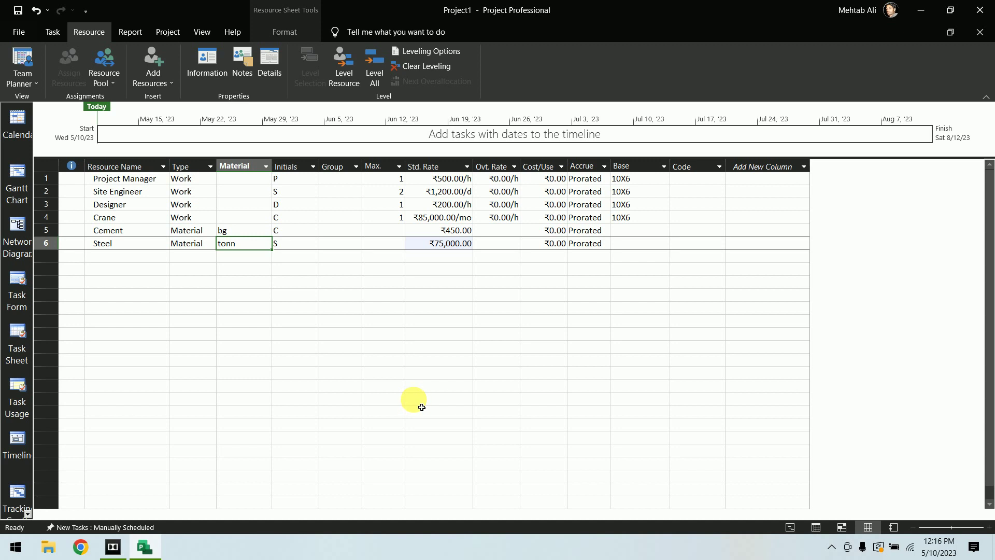
click(516, 390)
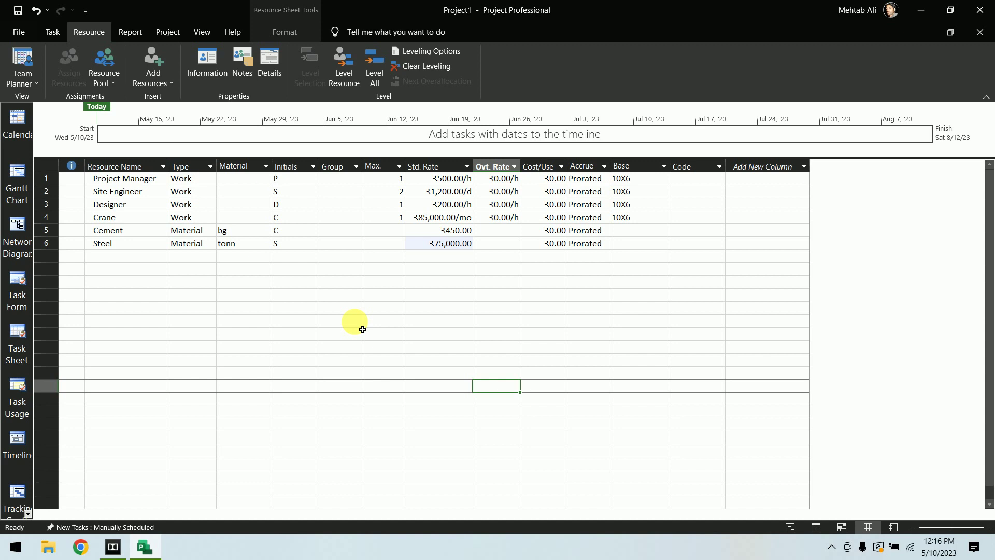
Add a seventh resource named Cost and set its resource type to Cost.
click(156, 257)
click(159, 259)
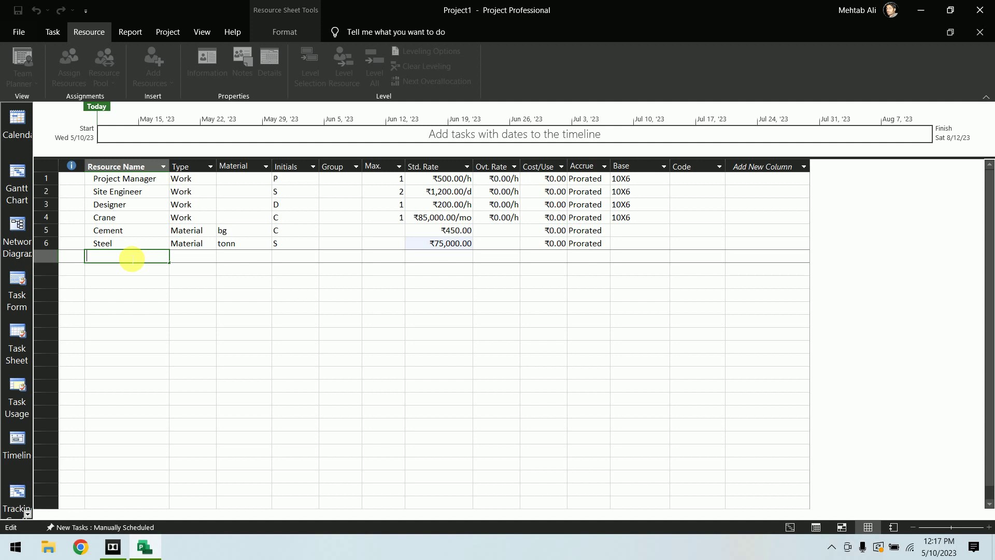
text(Cost)
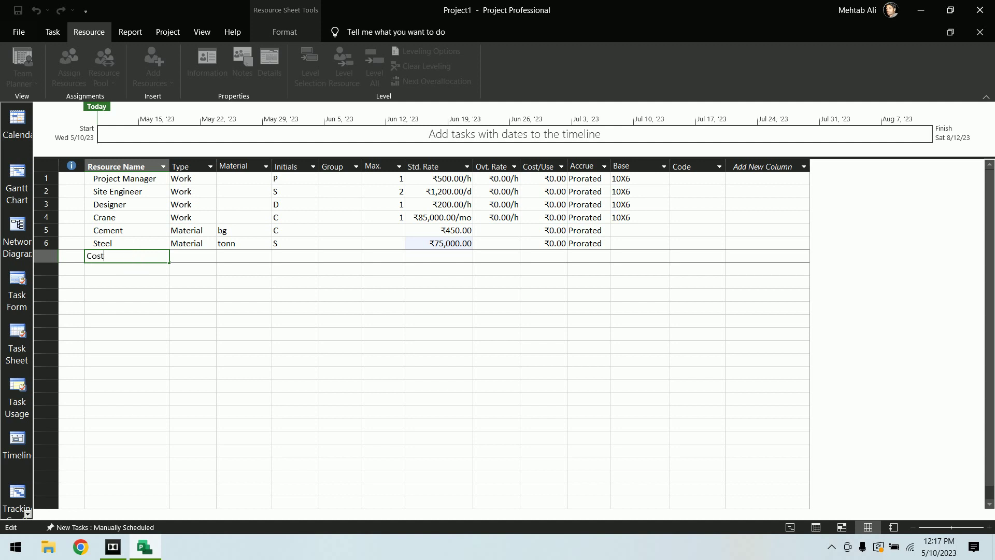
key(Return)
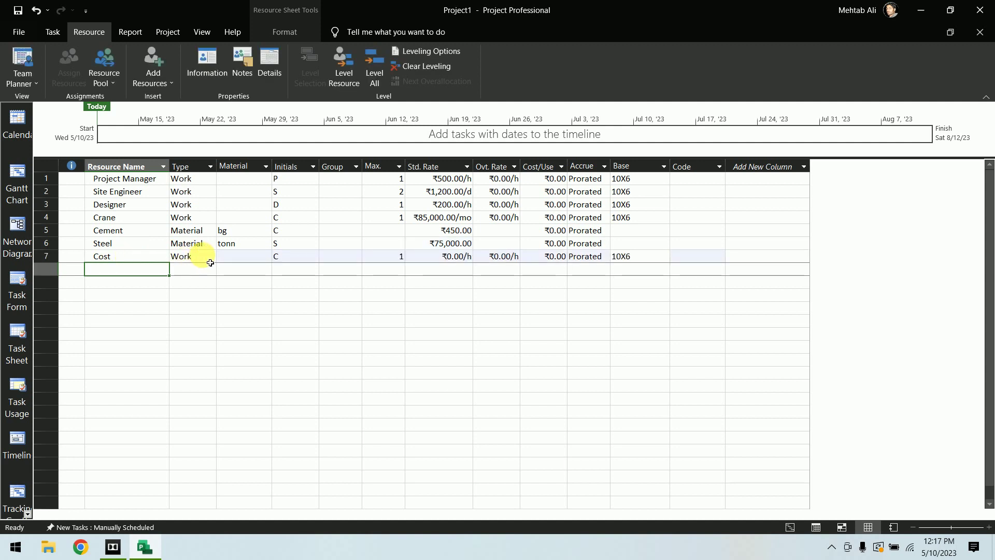
click(209, 256)
click(200, 283)
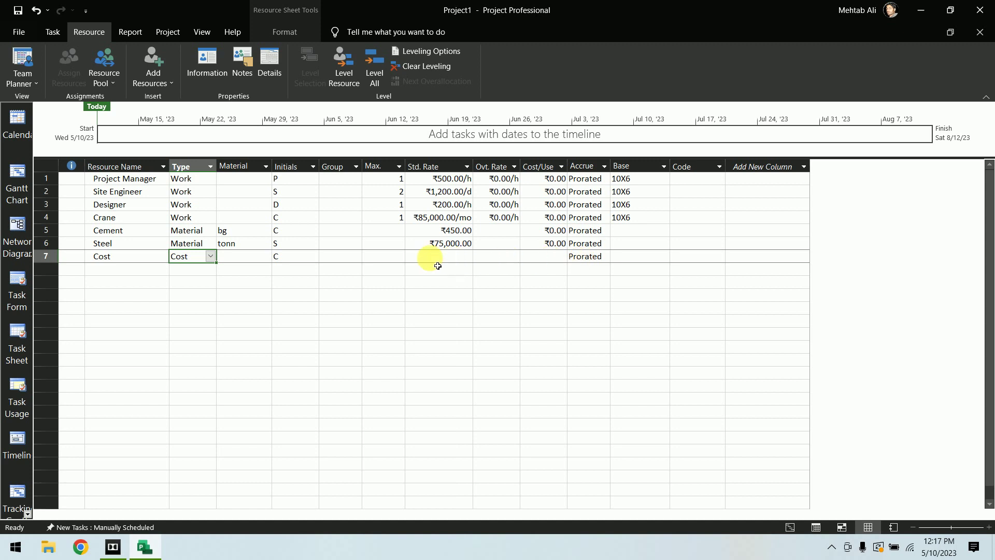
click(396, 257)
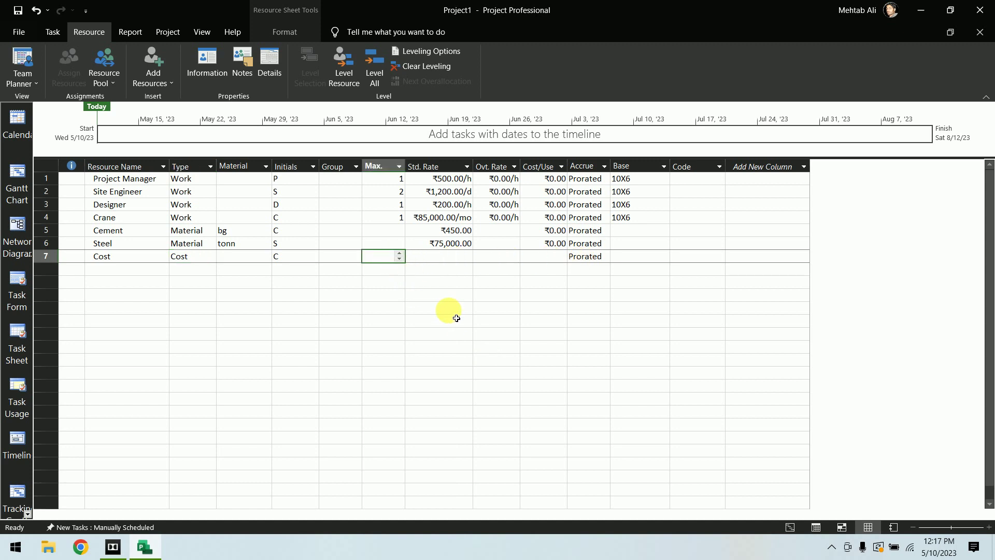
key(Tab)
key(Tab)
key(Tab)
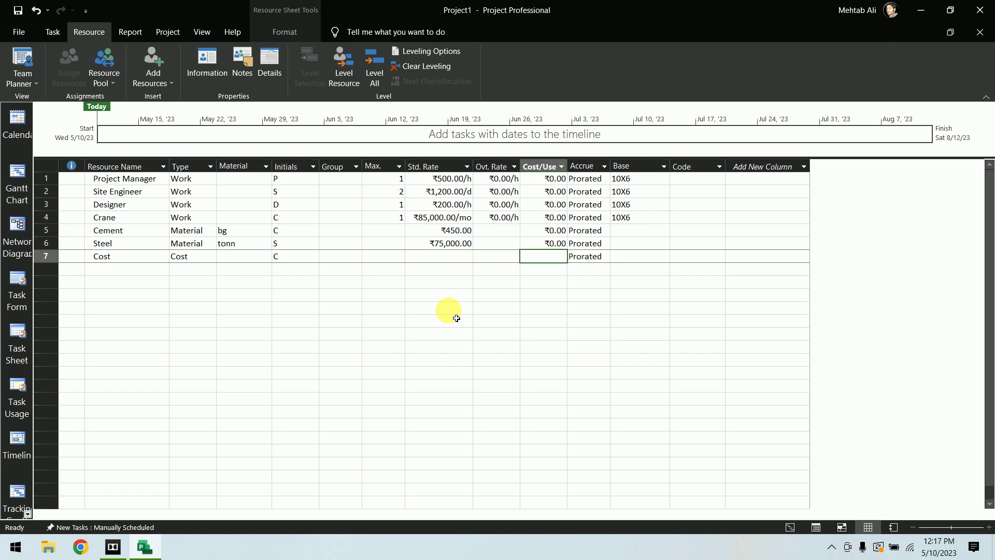
click(448, 309)
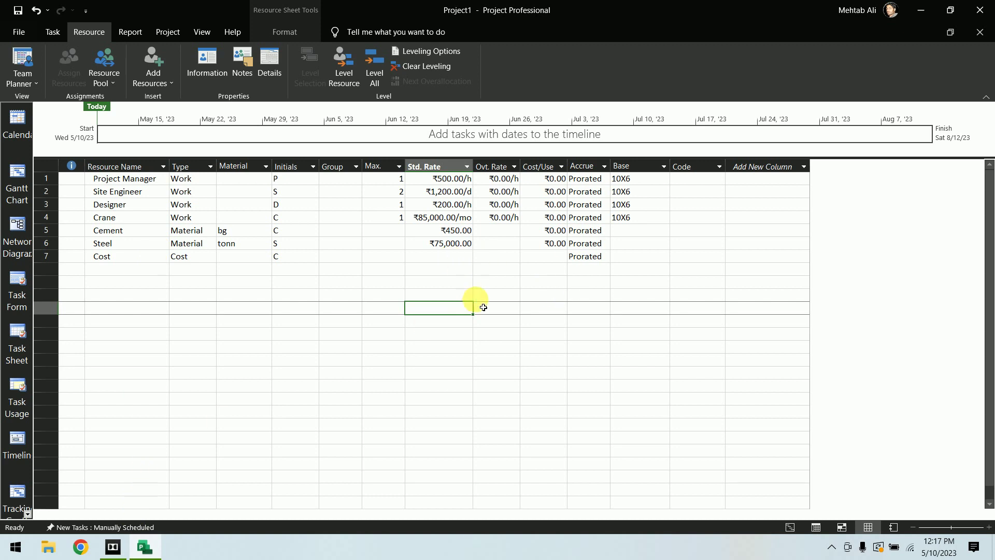
Rename the seventh resource, Cost, as Eqipment.
click(150, 259)
text(Eqipment)
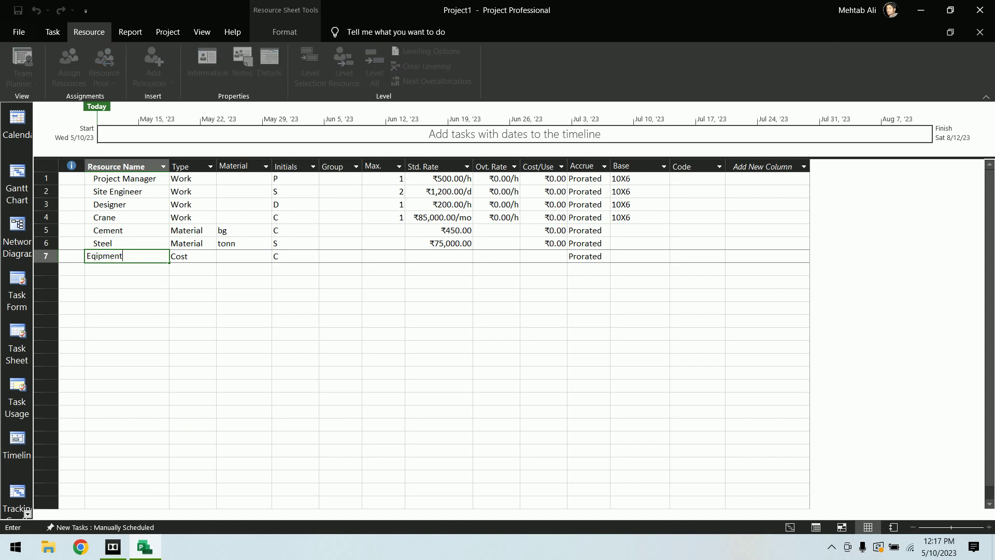
key(Return)
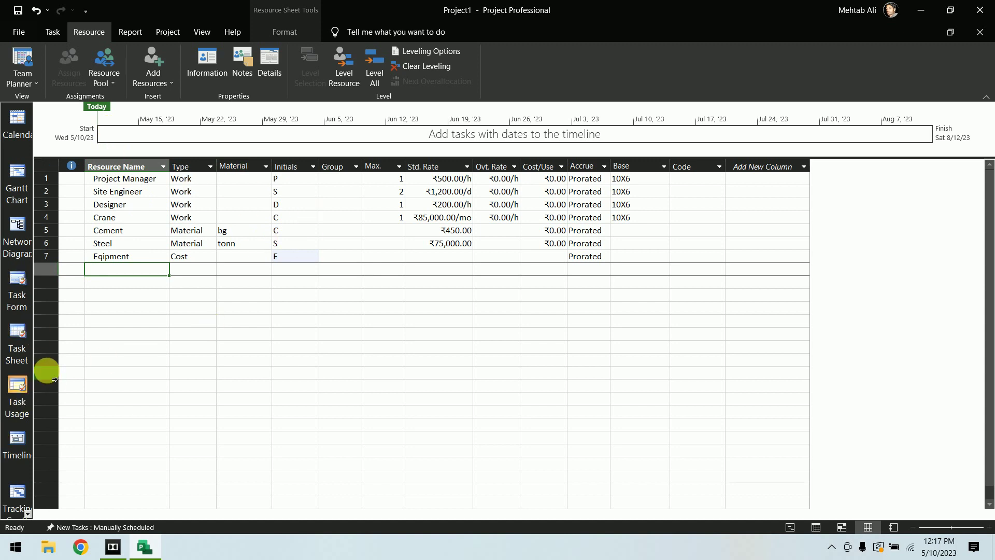
In the Gantt Chart view, assign Designer, Eqipment, Project Manager and Site Engineer to the Survey task.
click(17, 185)
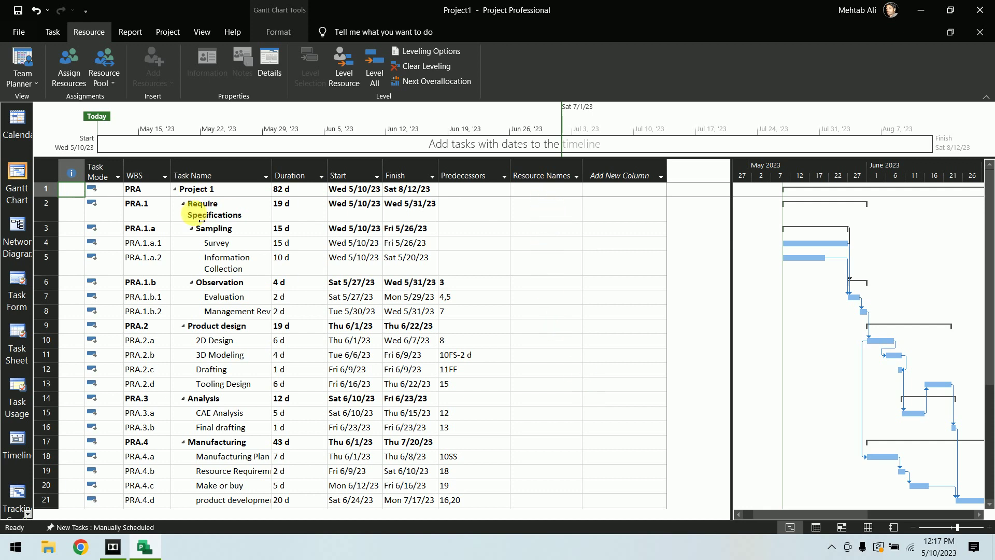
click(539, 245)
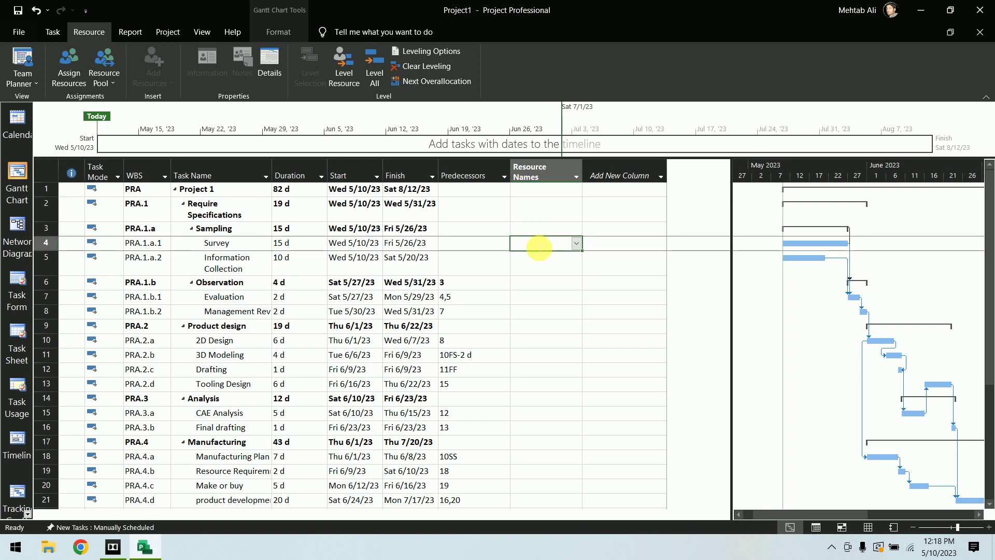
click(577, 244)
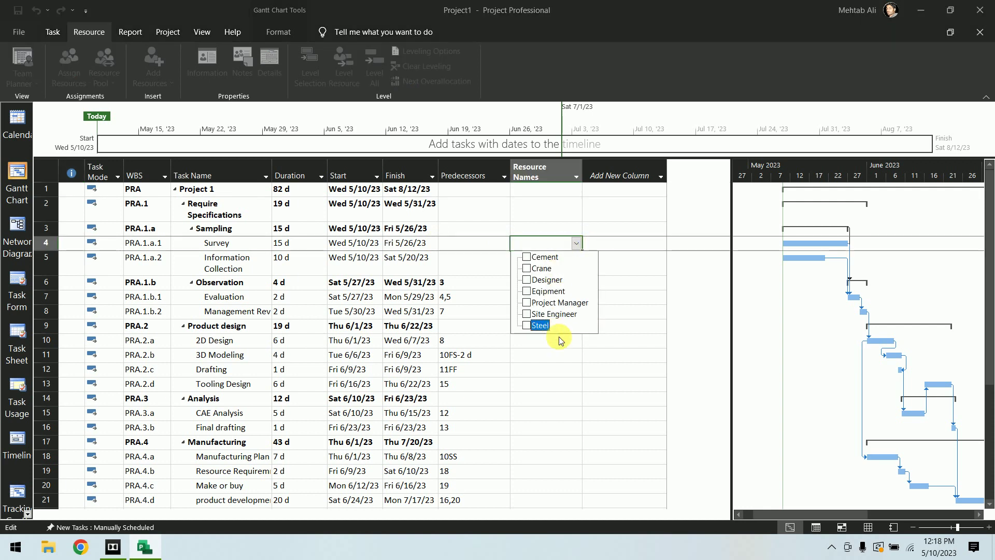
click(526, 281)
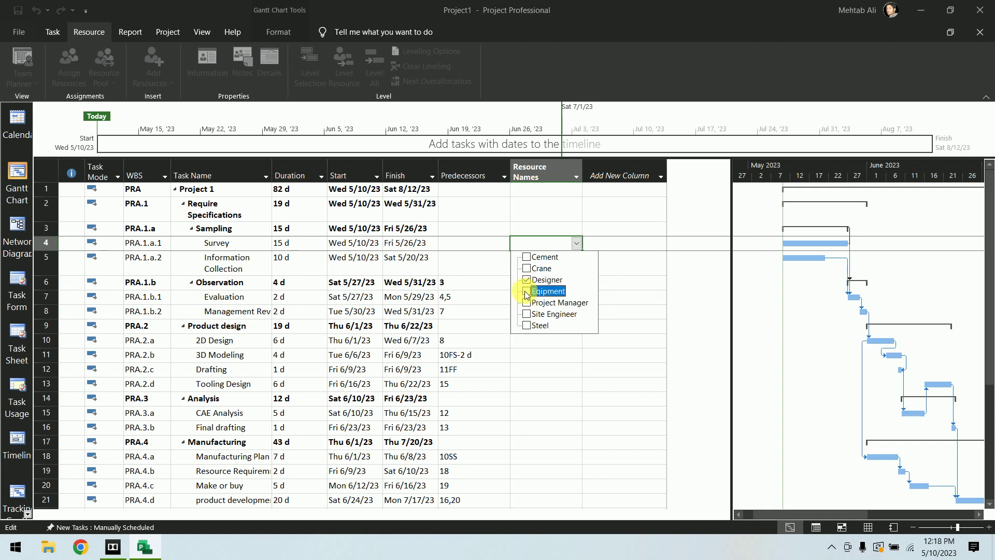
click(527, 292)
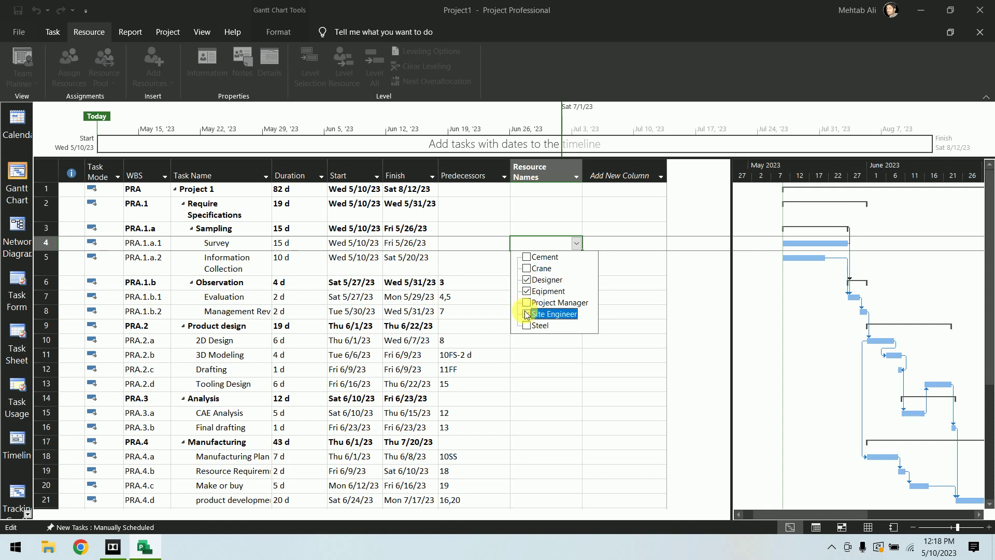
click(527, 302)
click(665, 372)
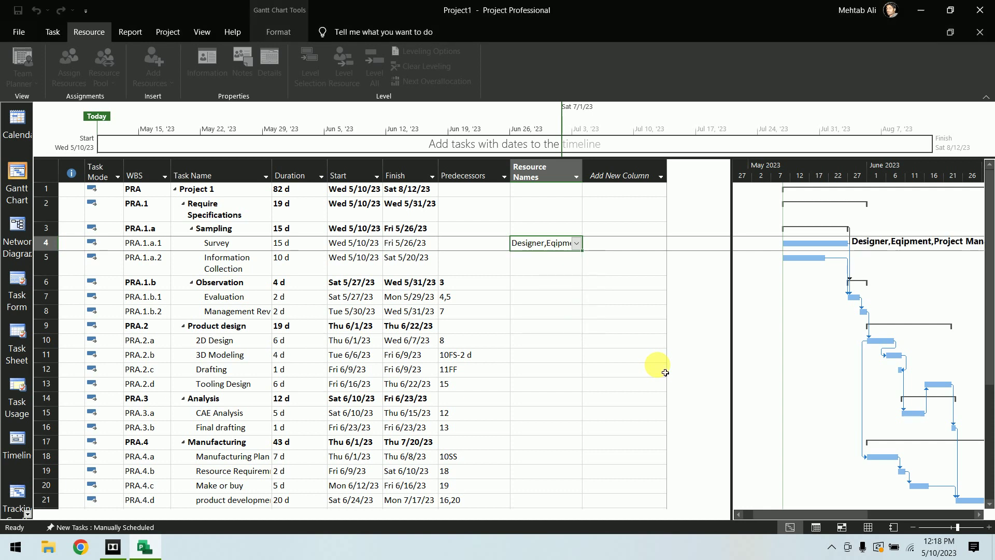
Widen the Resource Names column and add a Budget Cost column after it, enlarging the table area to fit.
drag(668, 177, 683, 178)
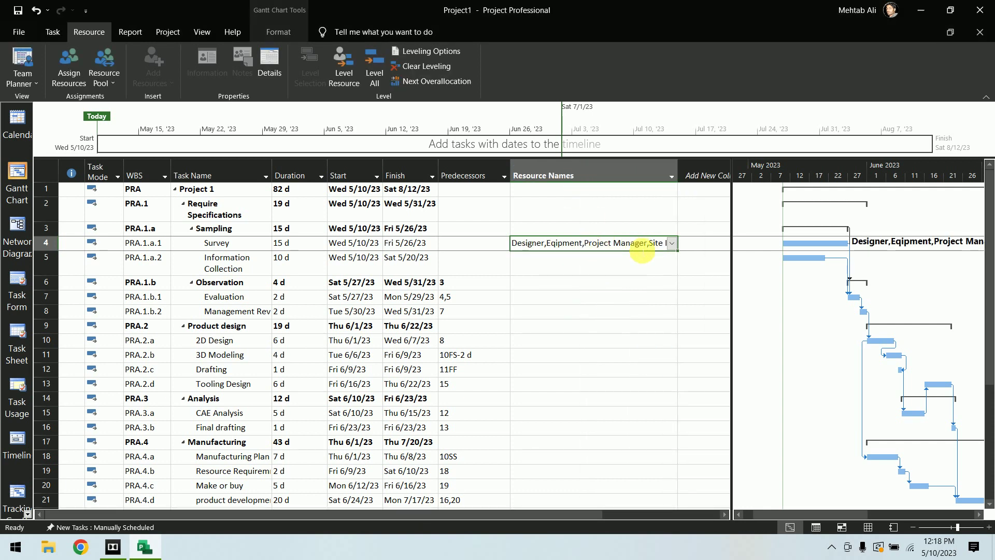
drag(677, 175, 624, 182)
click(680, 170)
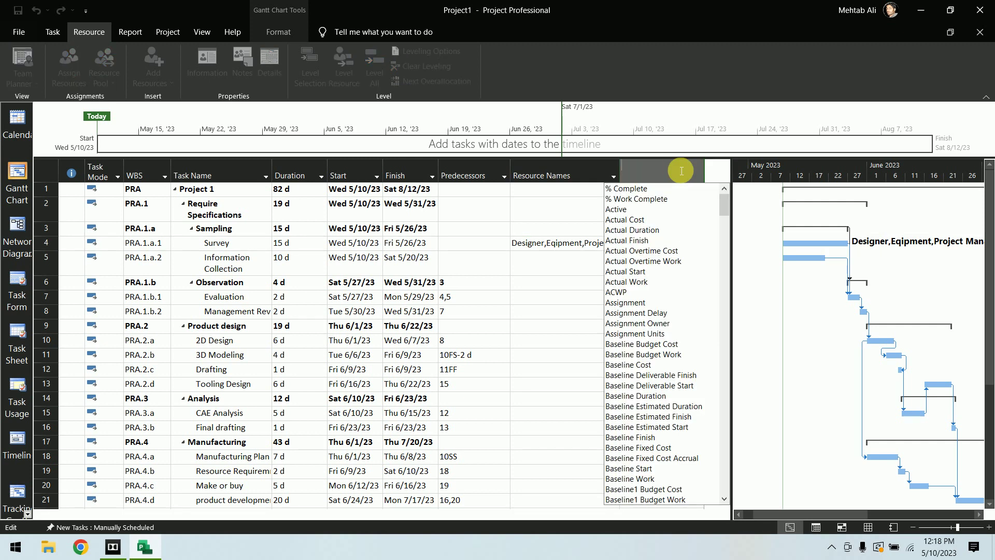
text(cost)
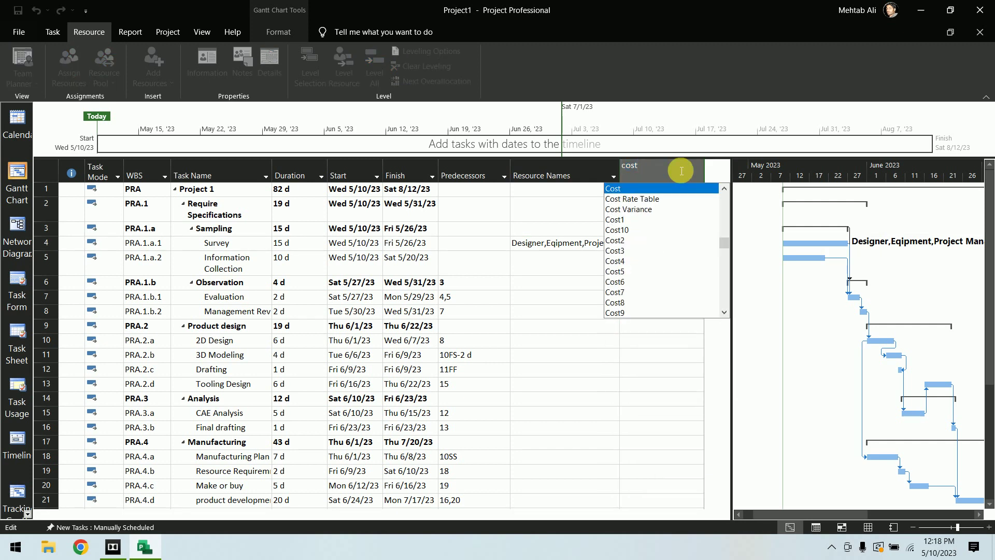
key(BackSpace)
key(BackSpace)
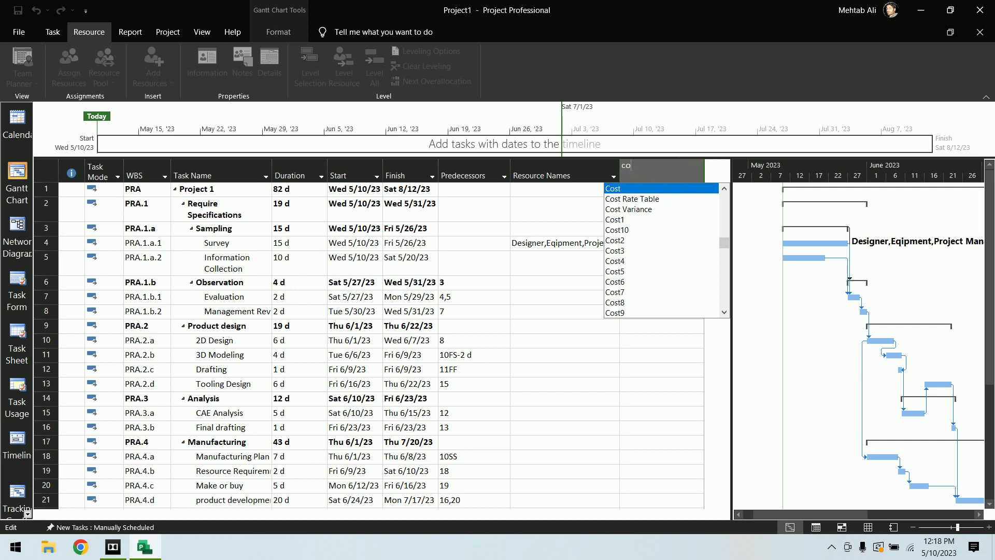
text(budget Cost)
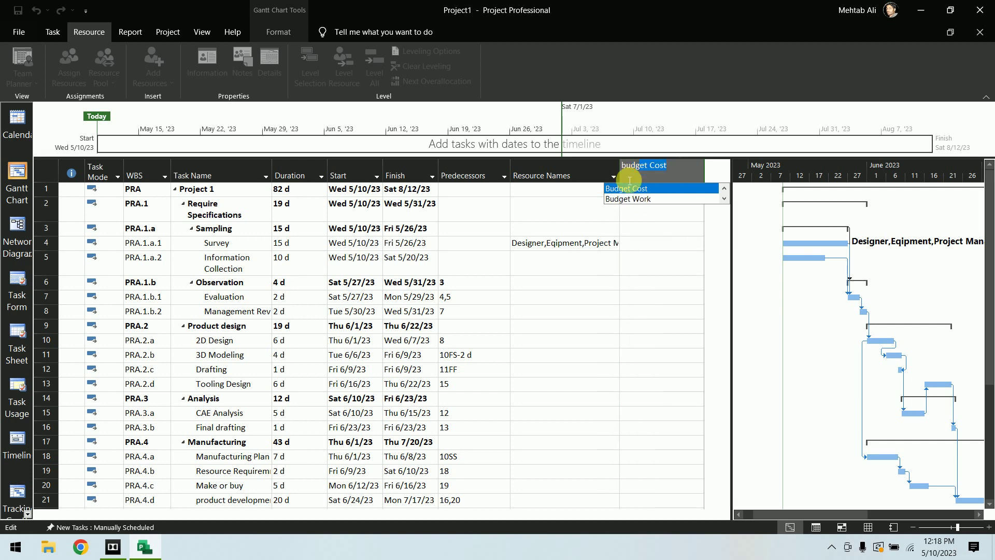
click(642, 188)
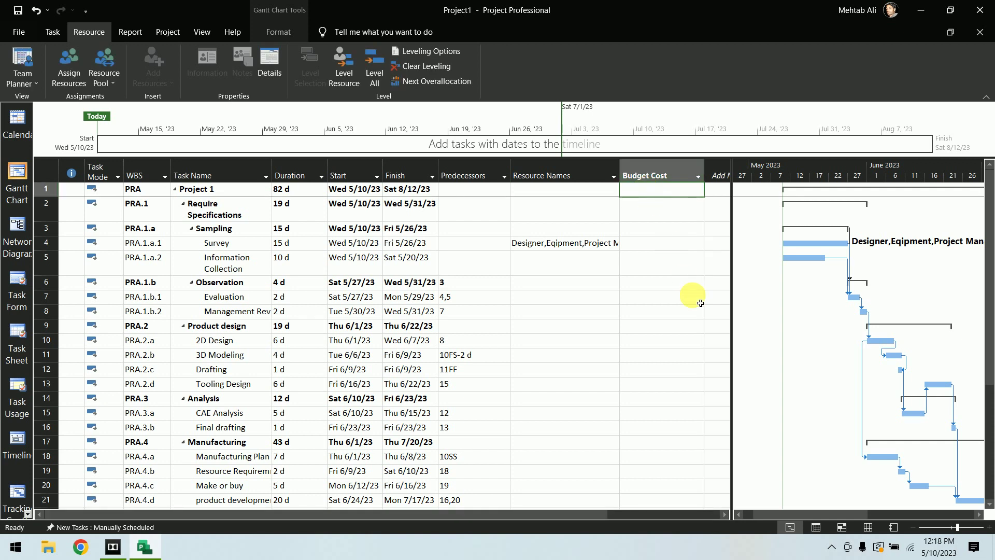
drag(732, 247, 849, 244)
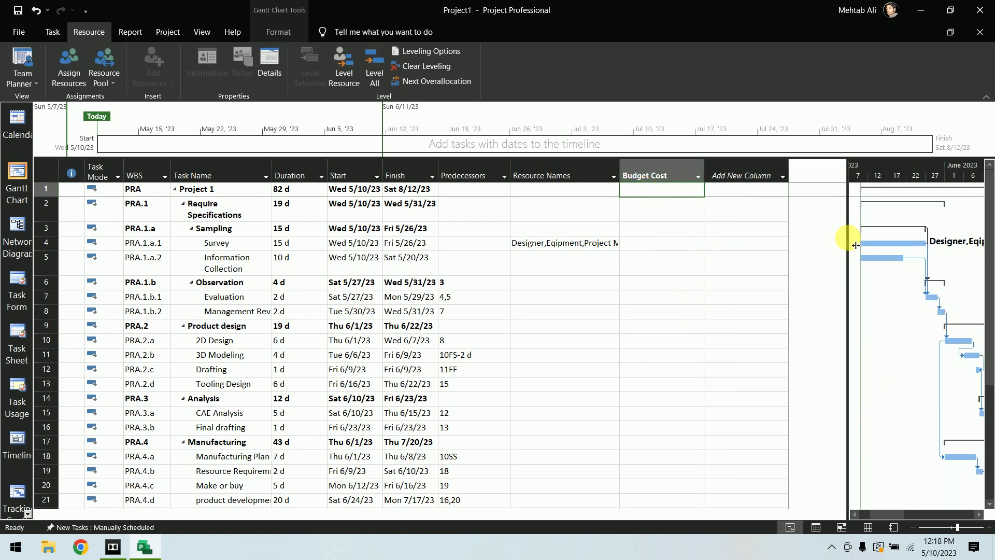
In the Survey task's resource assignments, set the cost of Eqipment to ₹25,000.
double_click(590, 250)
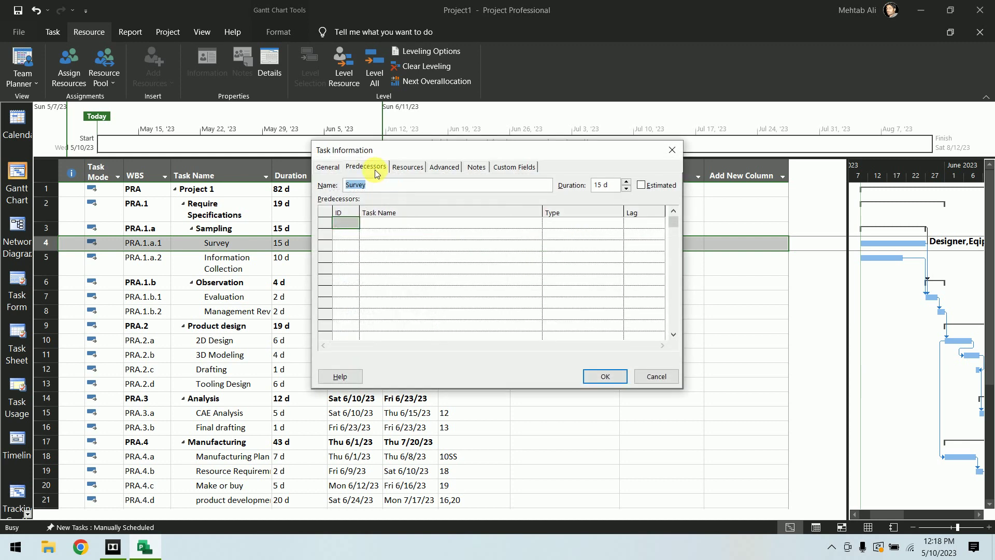
click(408, 166)
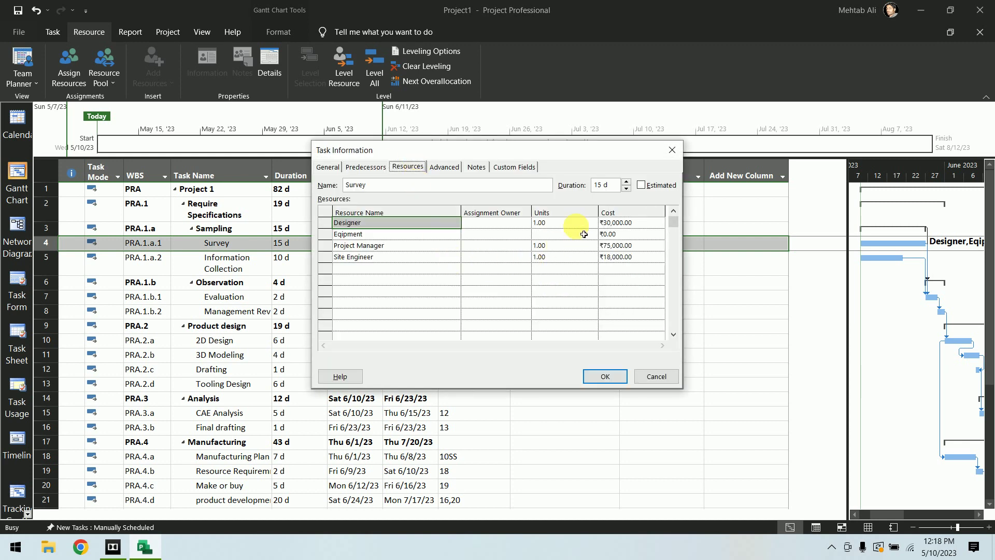
click(630, 234)
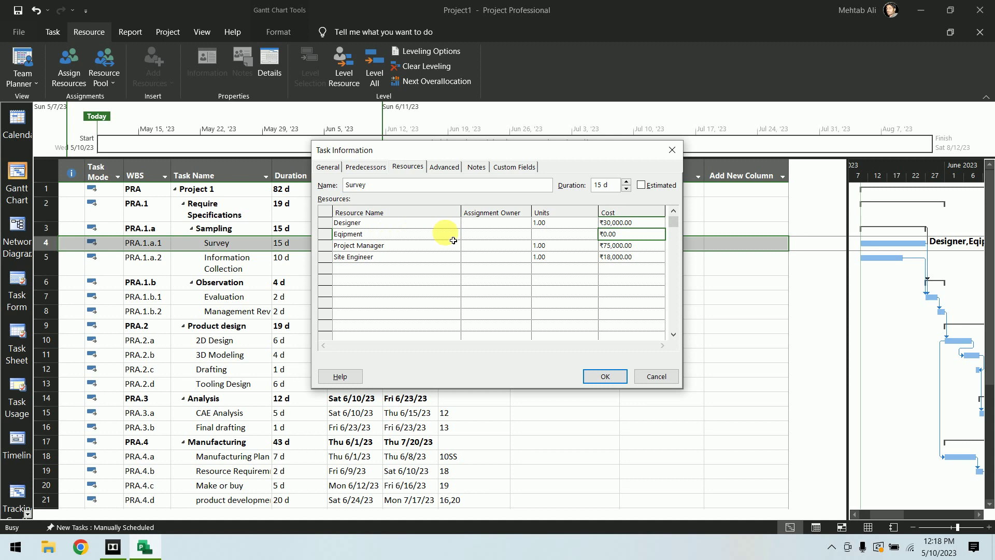
click(579, 237)
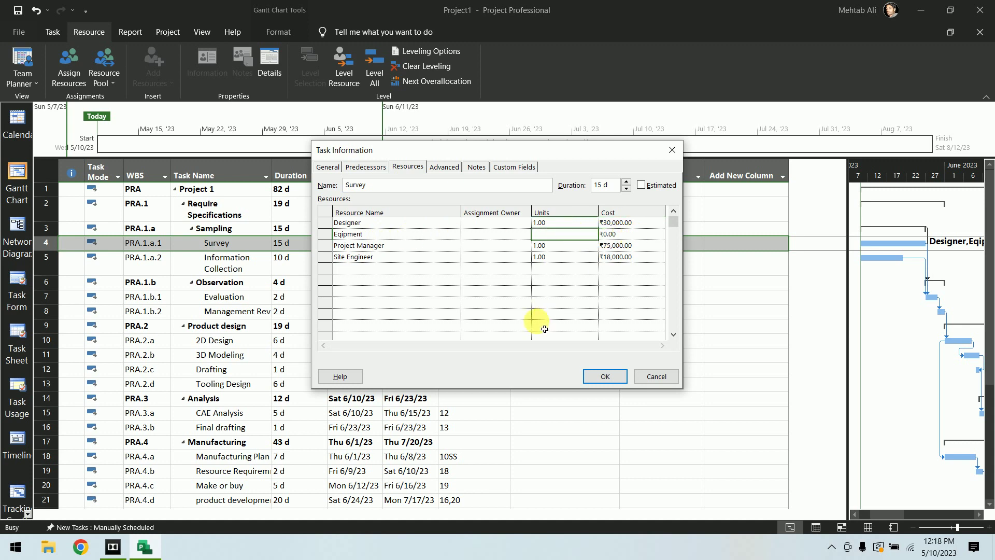
click(596, 234)
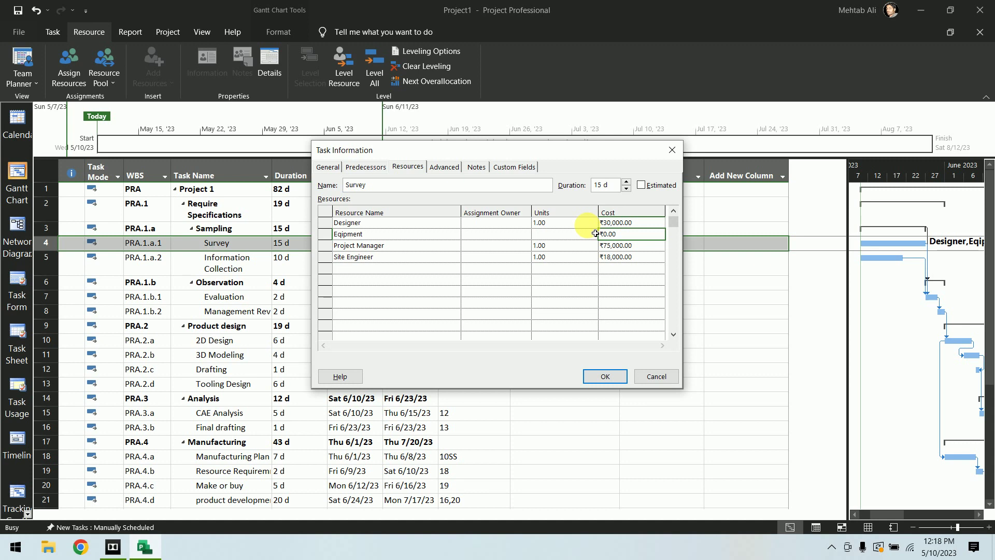
text(25,00)
key(Return)
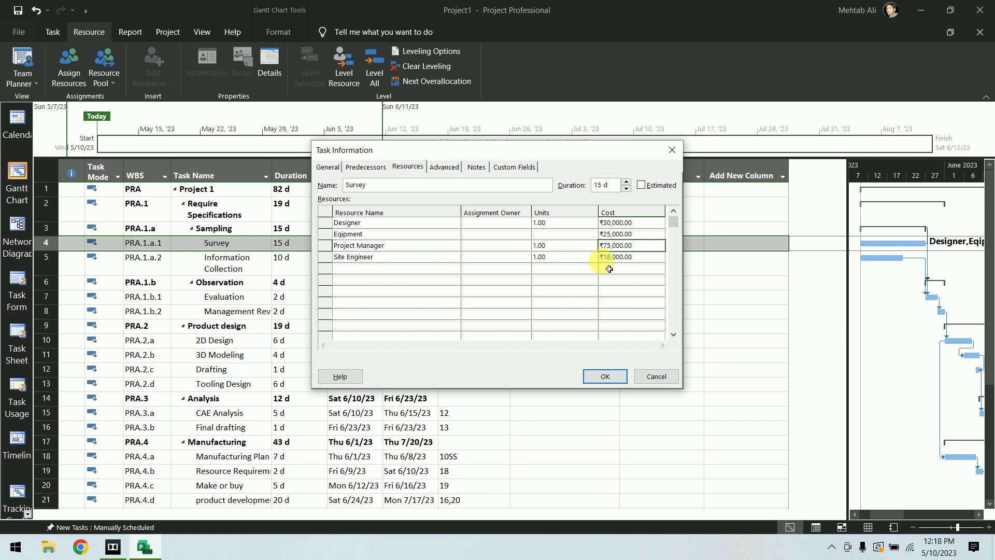
click(608, 376)
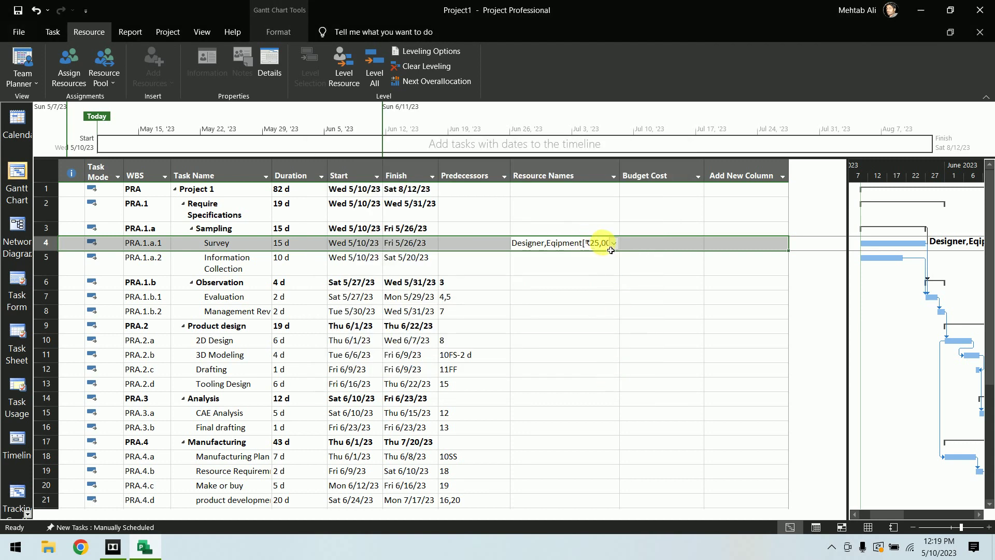
key(alt+F4)
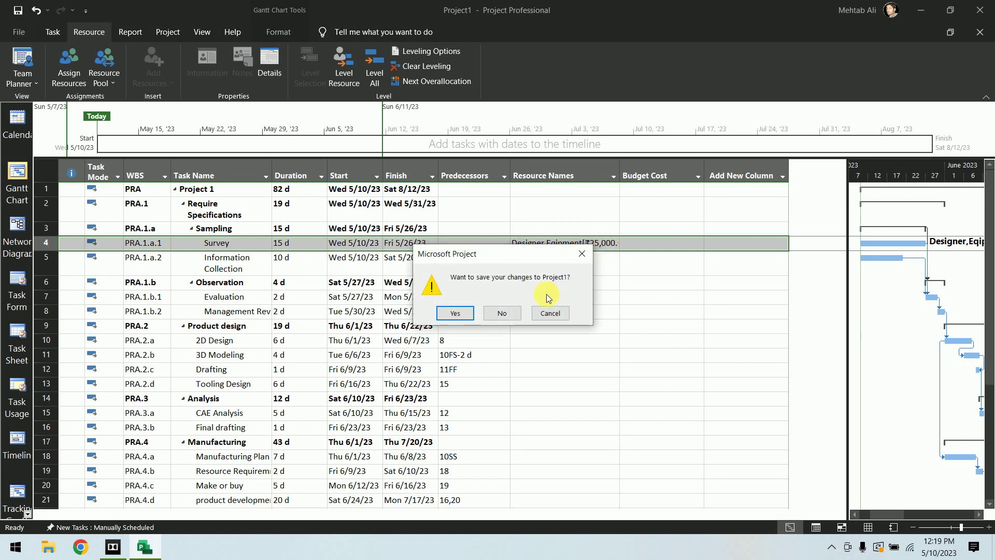
click(502, 312)
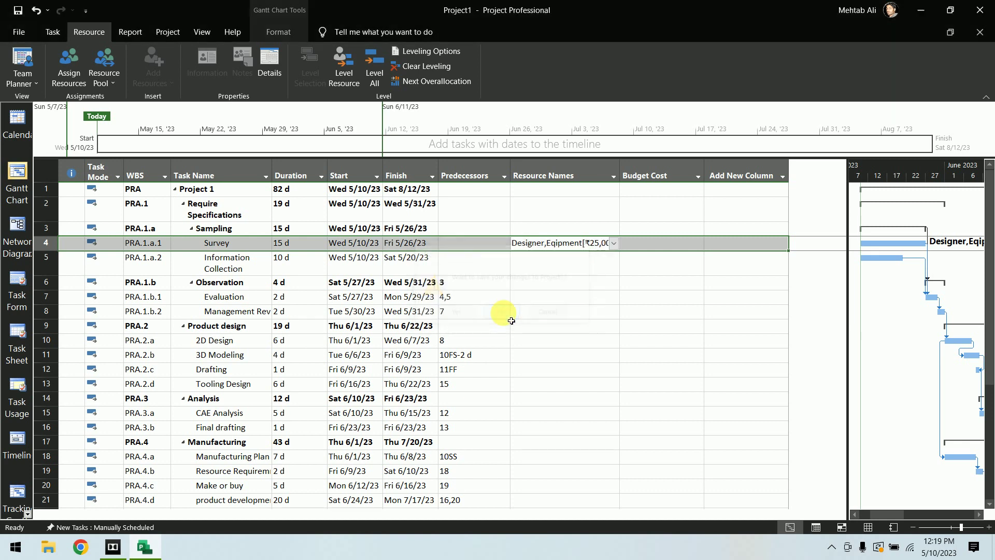
Hide the Budget Cost column, add a Cost column in its place and narrow it slightly.
click(663, 175)
right_click(661, 177)
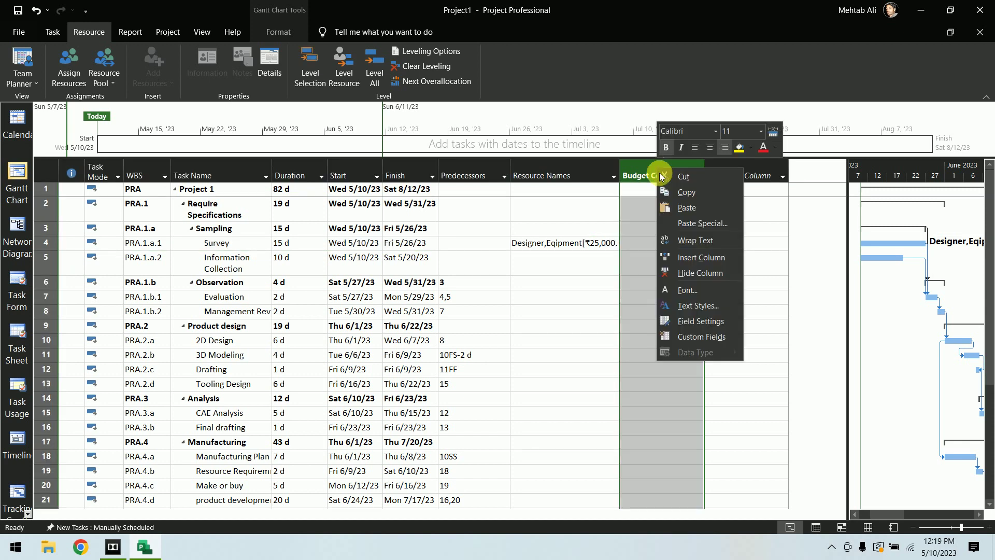
click(695, 275)
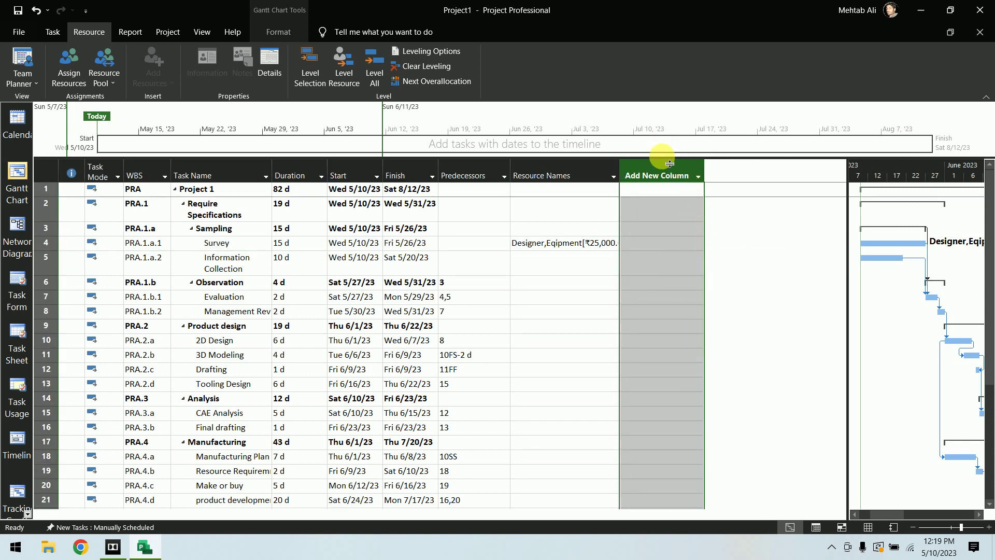
click(661, 166)
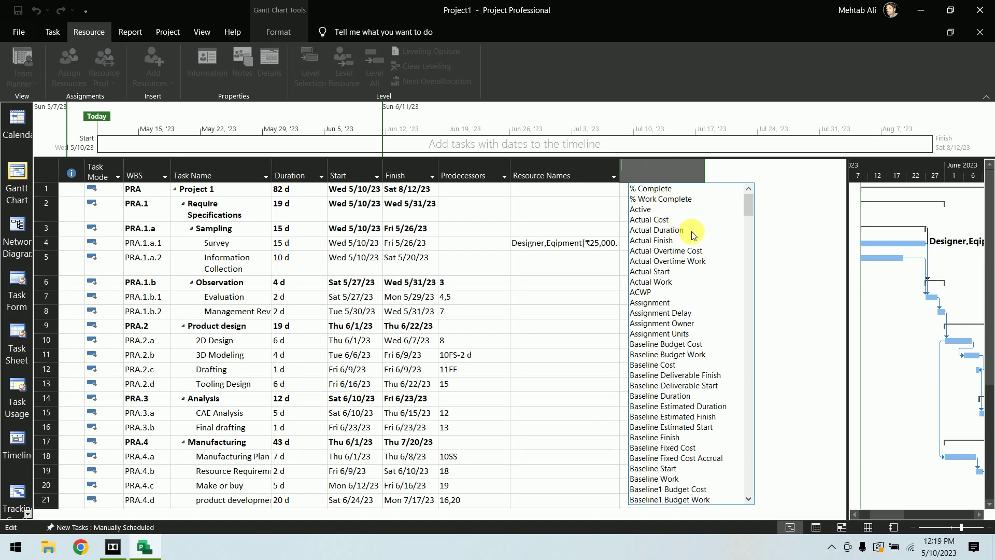
drag(750, 209, 755, 327)
click(676, 230)
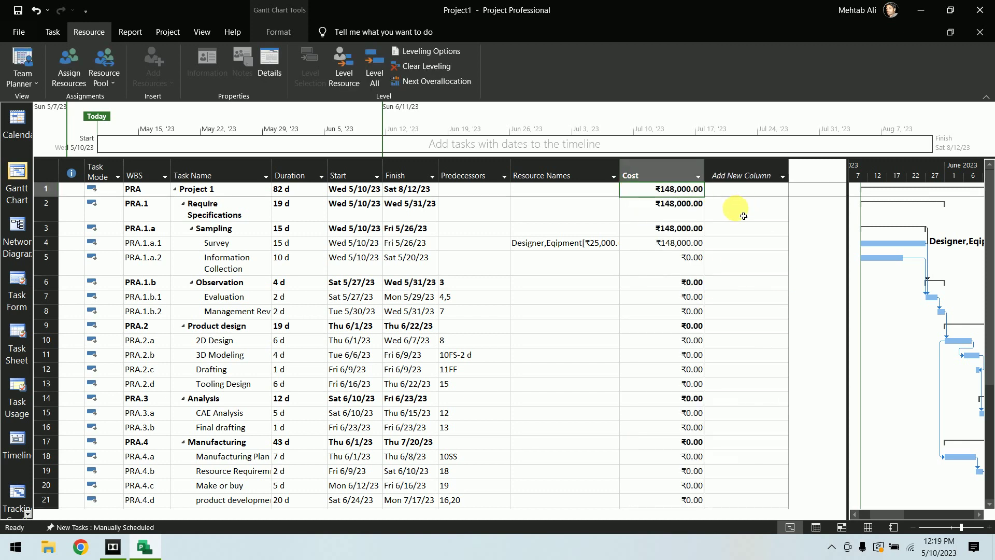
drag(703, 175, 684, 176)
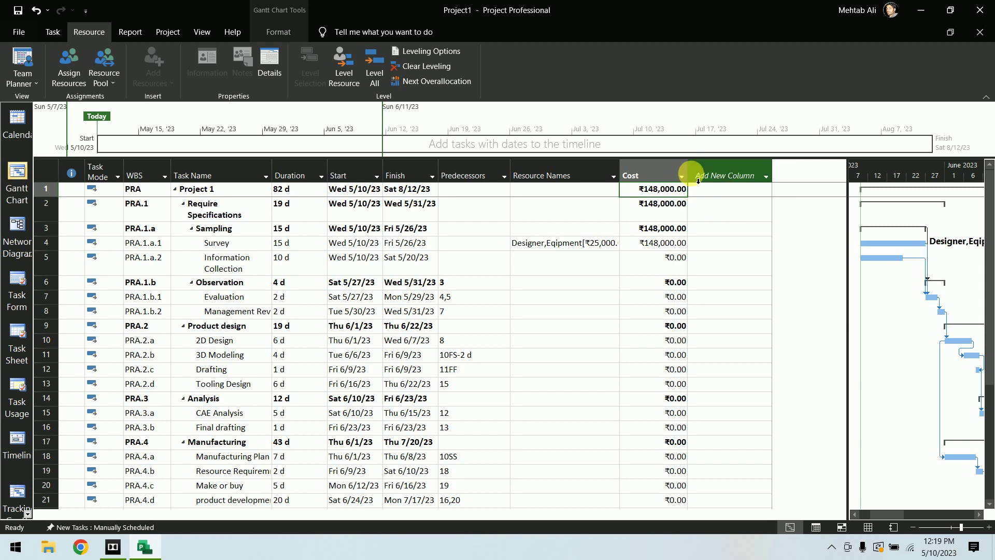
click(663, 244)
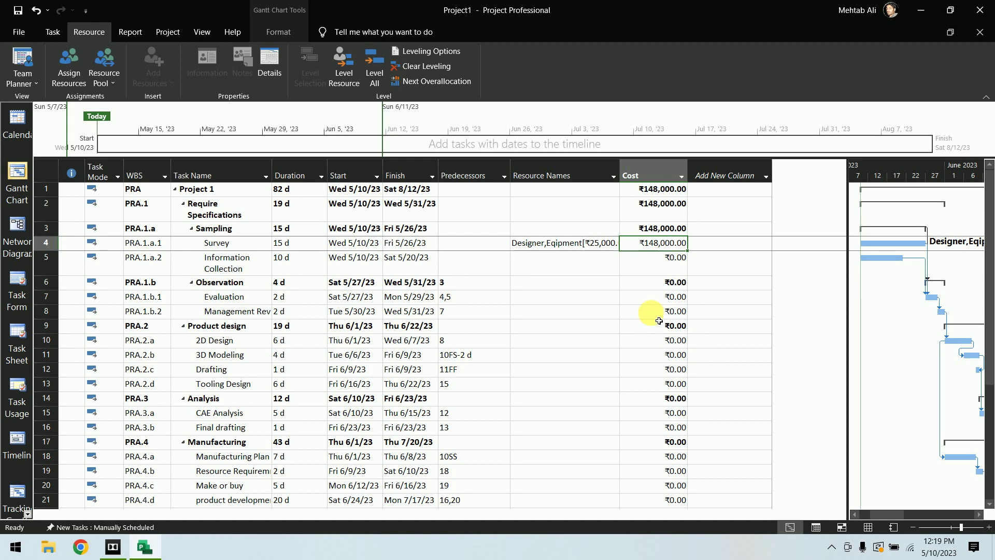
In the Information Collection task's details, assign the Cement resource with 5 bg units.
click(583, 268)
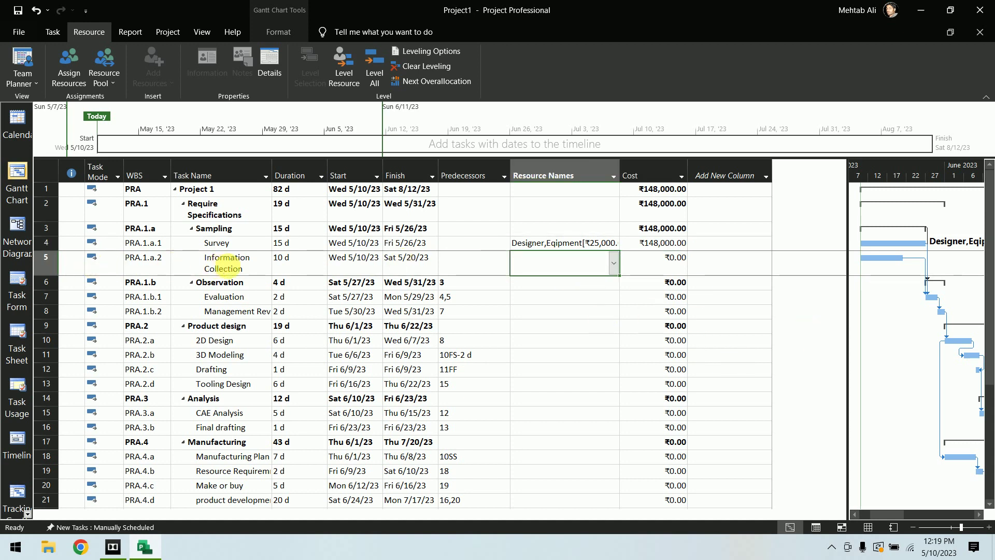
double_click(548, 266)
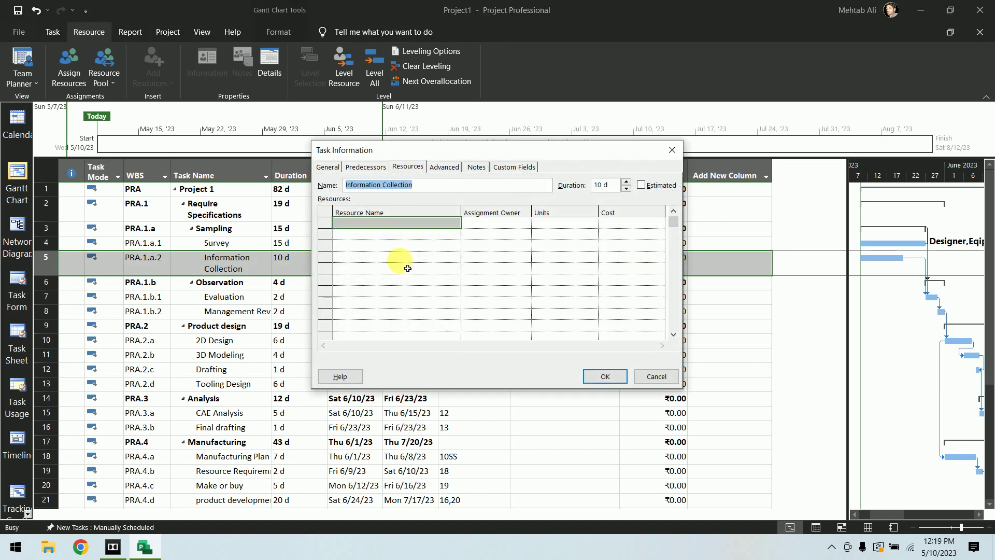
click(329, 167)
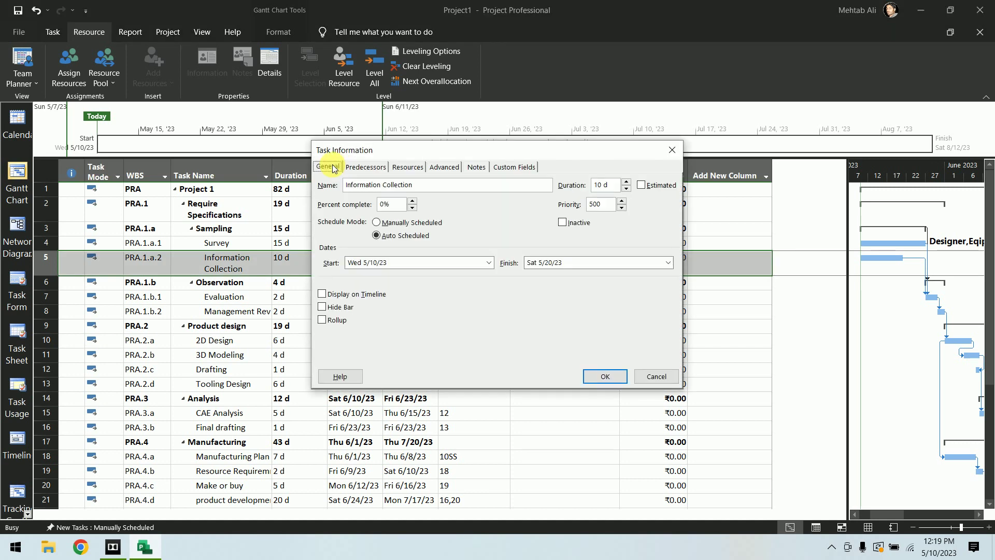
click(366, 166)
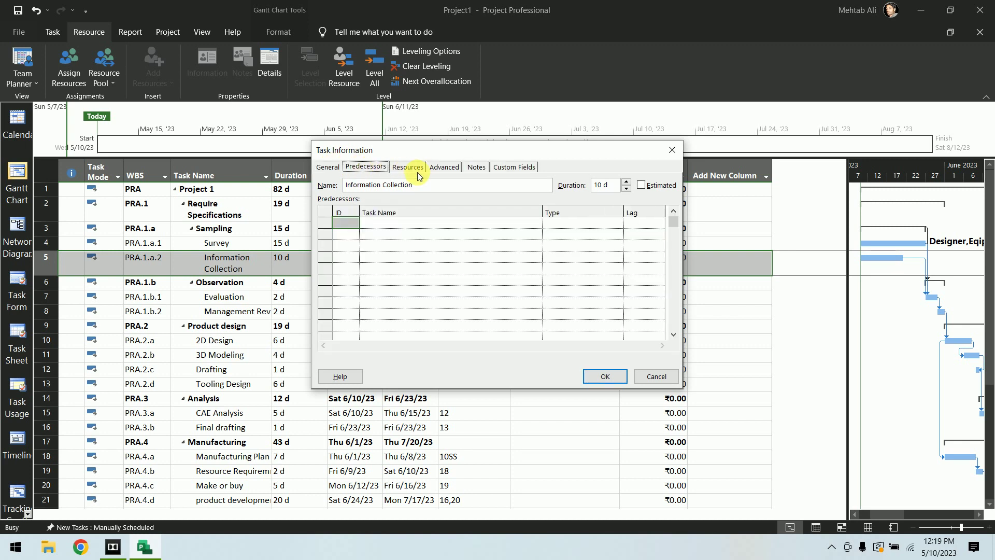
click(417, 170)
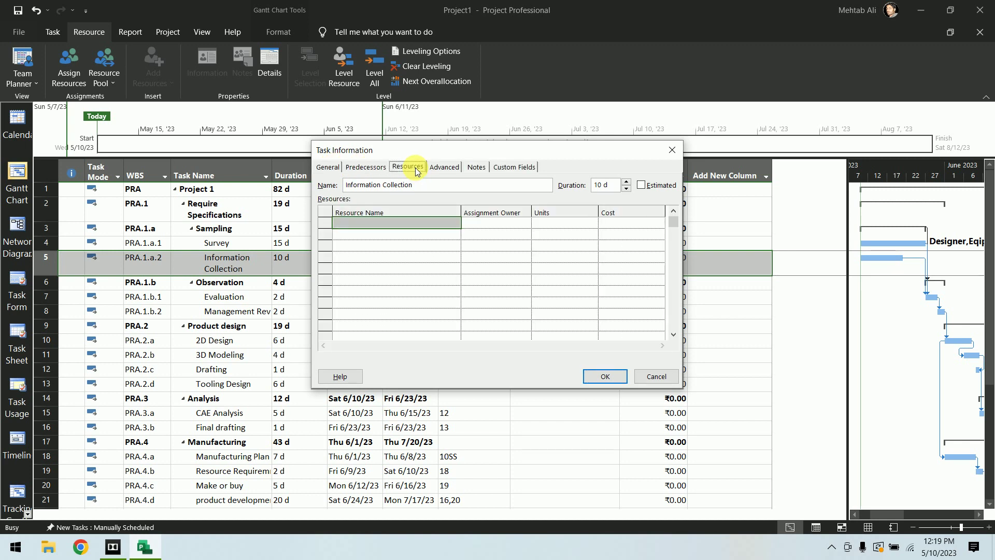
drag(443, 154, 622, 168)
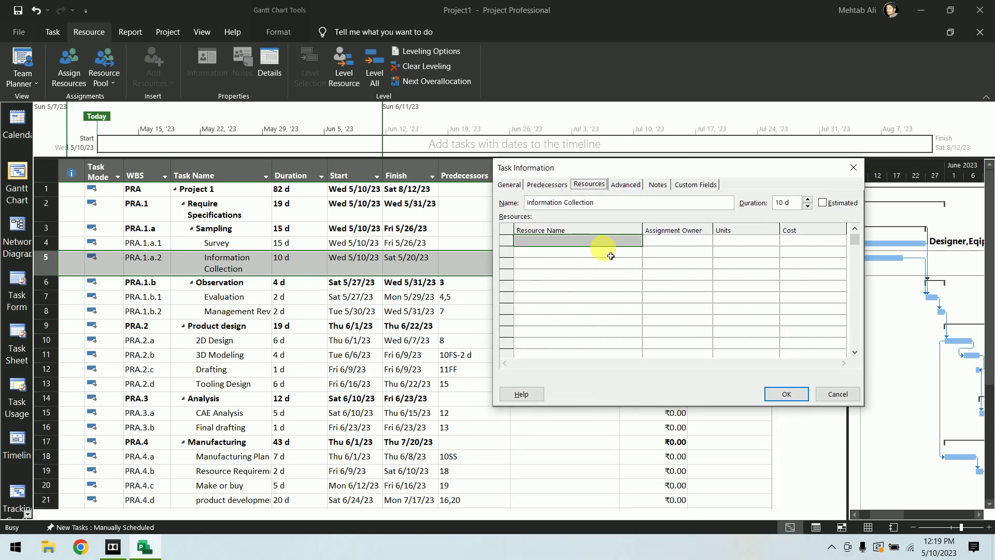
click(638, 238)
click(637, 240)
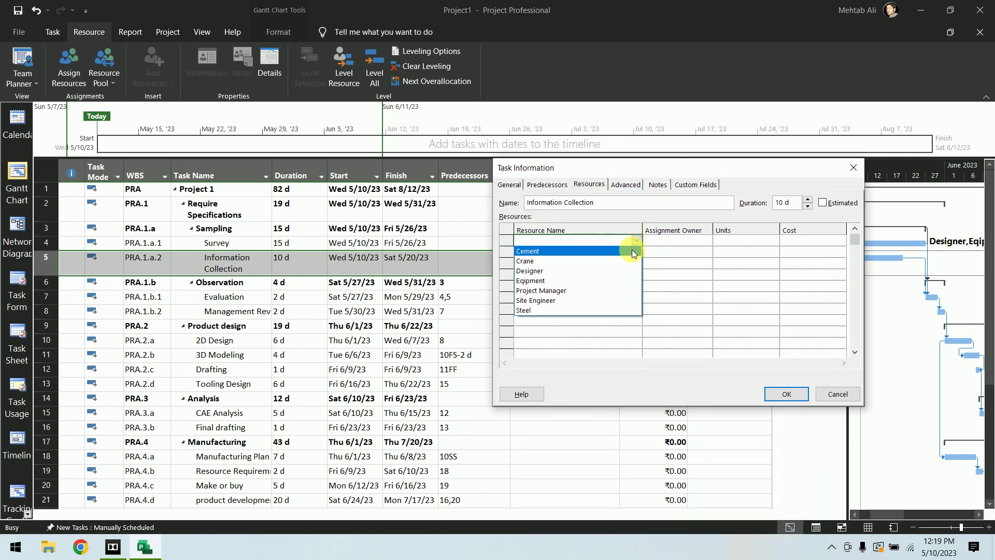
click(632, 250)
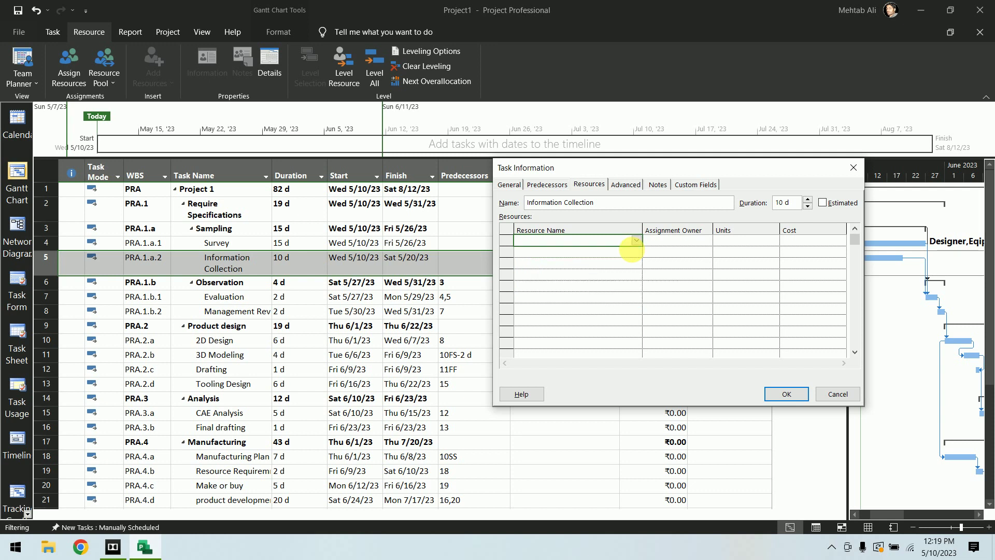
click(754, 242)
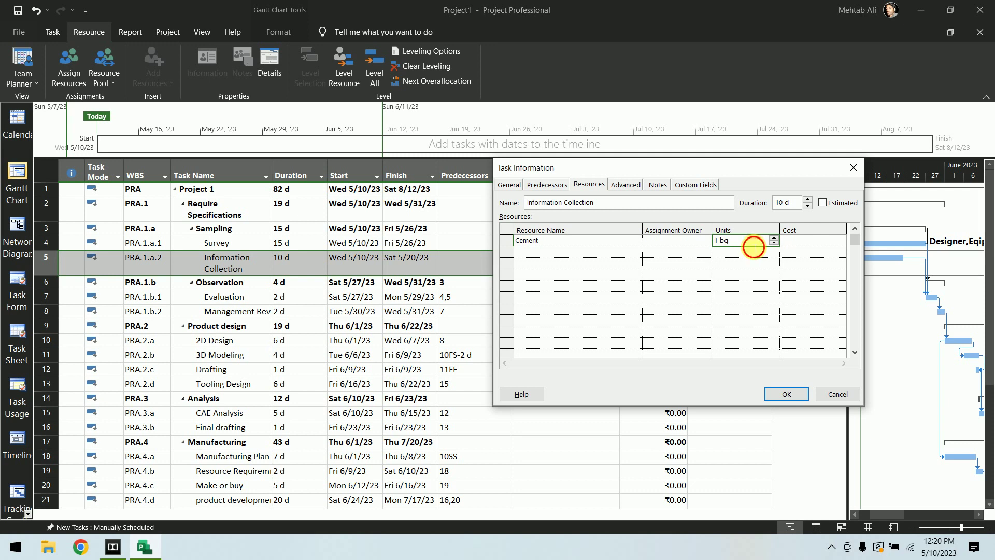
text(5)
key(Return)
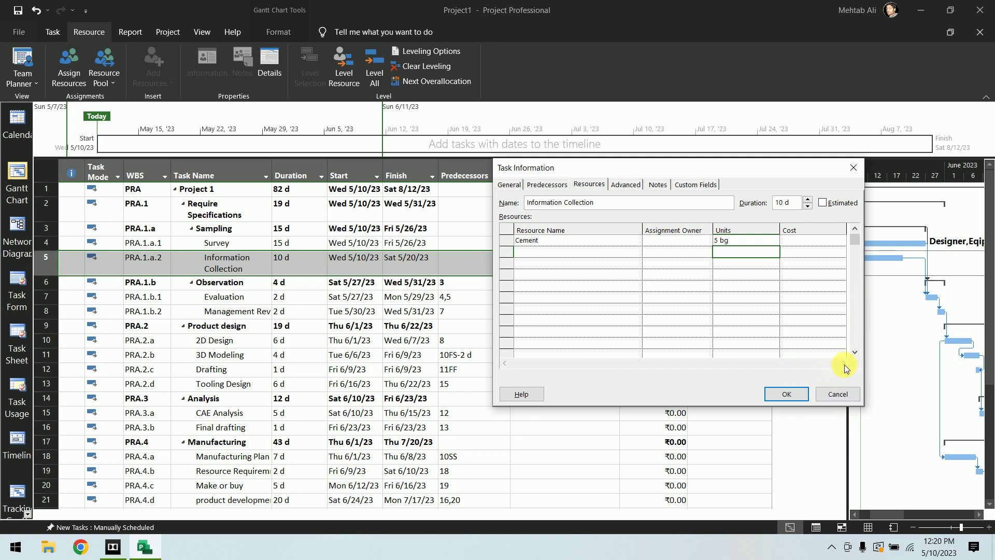
Add Crane and Project Manager to the Information Collection task's resources.
click(581, 252)
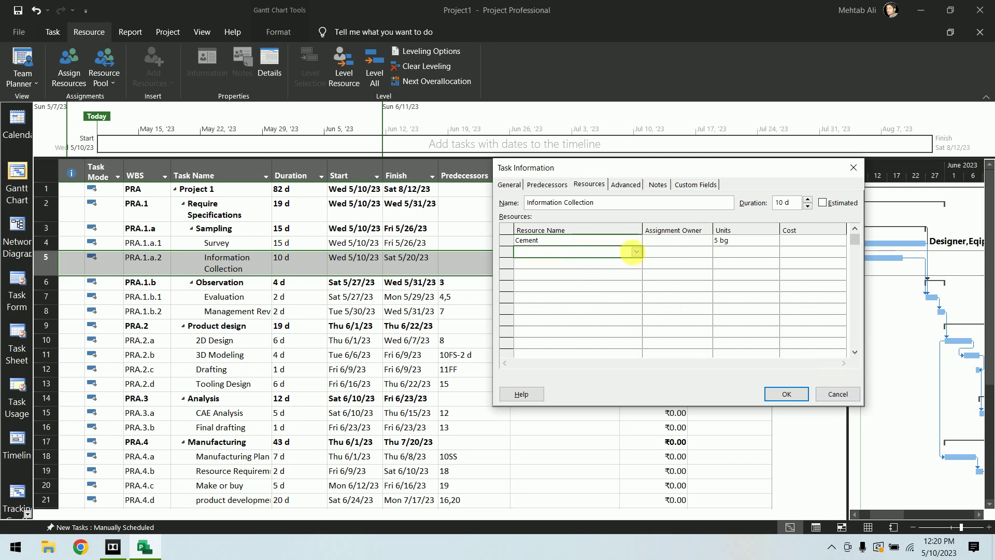
click(636, 252)
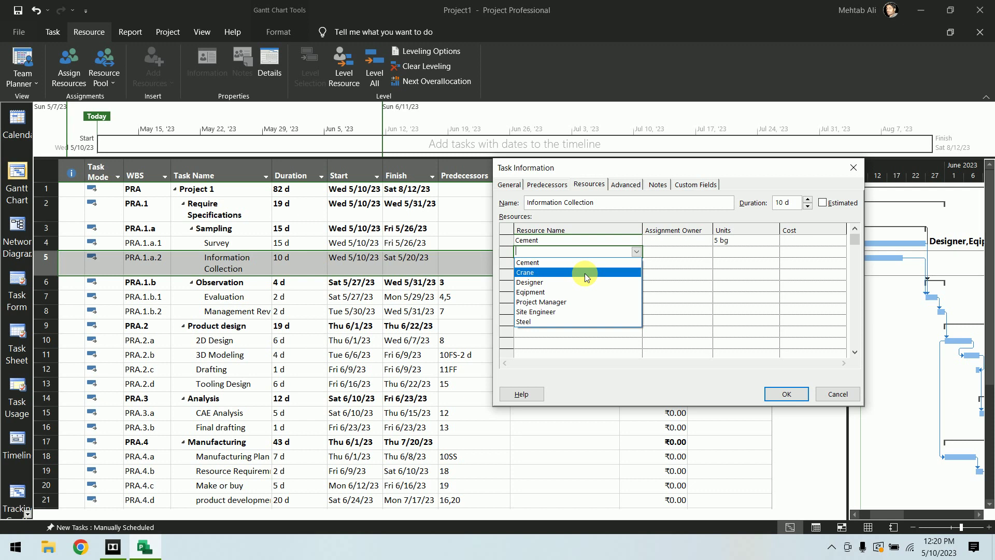
click(585, 272)
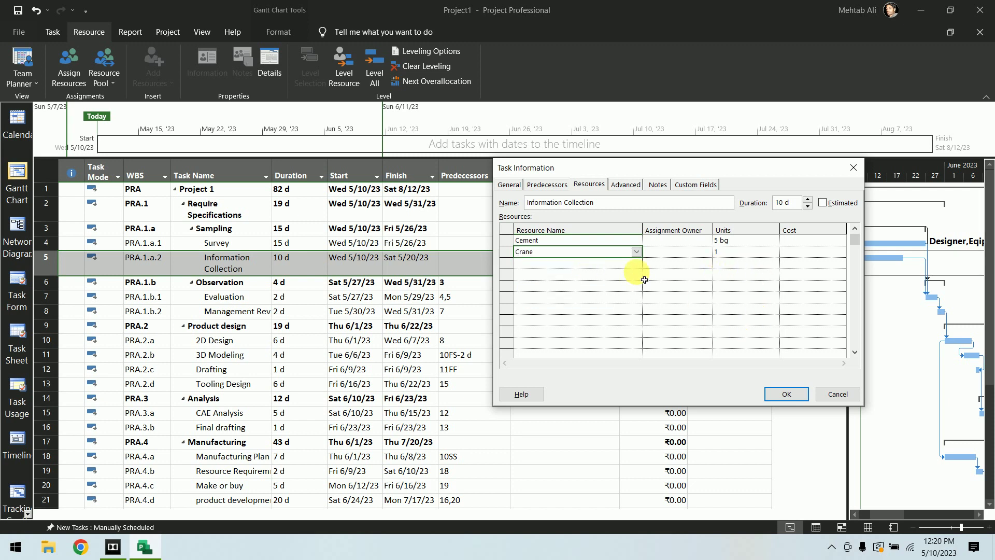
click(637, 262)
click(636, 262)
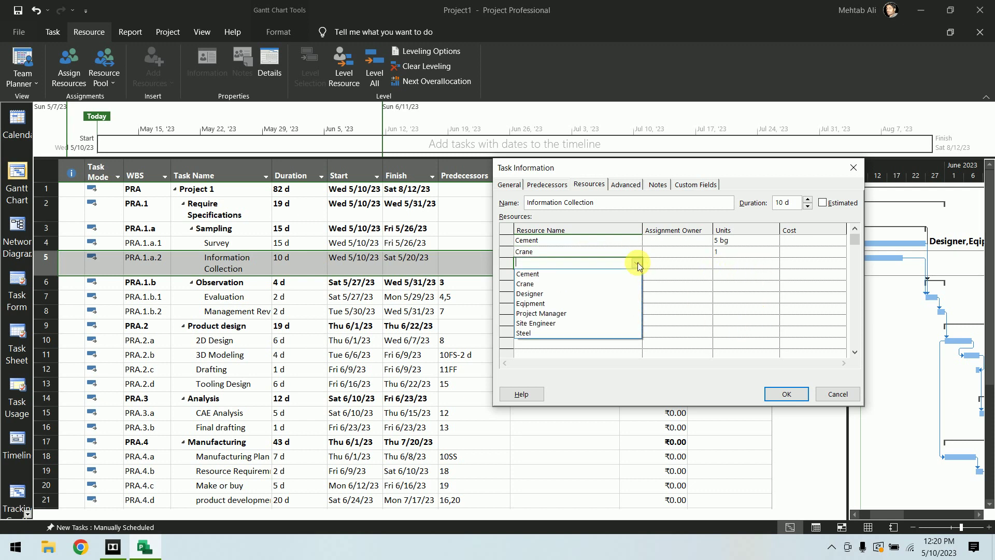
click(621, 314)
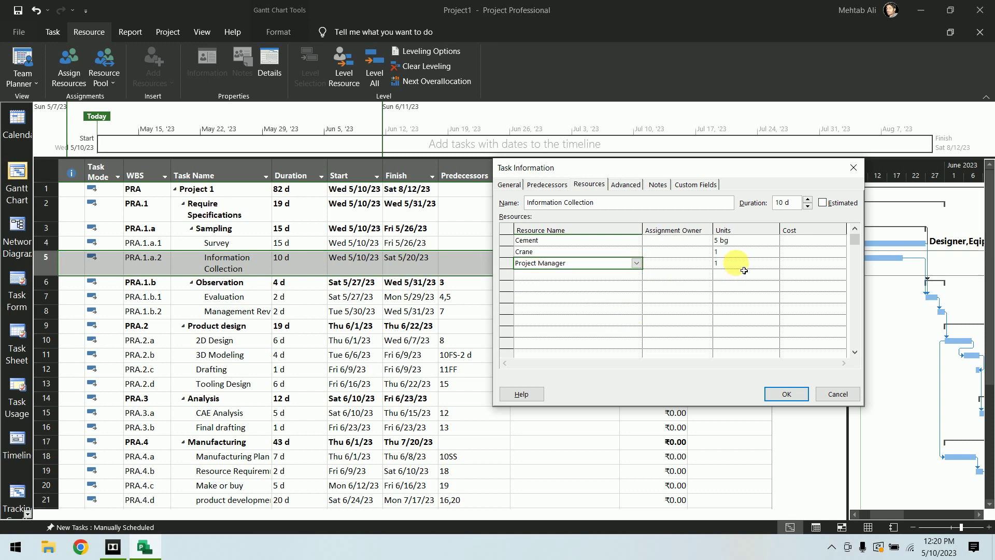
Assign Designer with 2 units to the Information Collection task and apply the resource assignments.
click(639, 275)
click(636, 275)
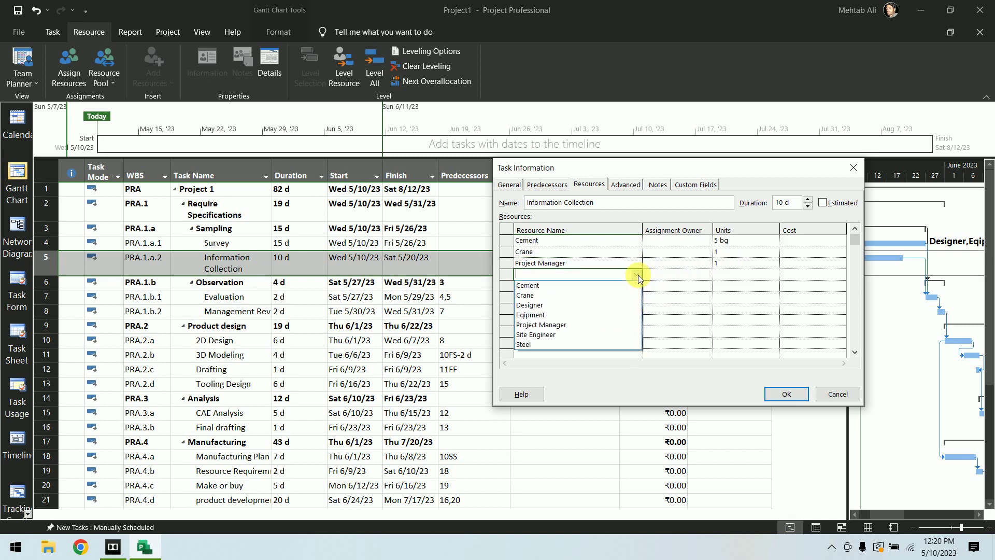
click(623, 308)
click(737, 276)
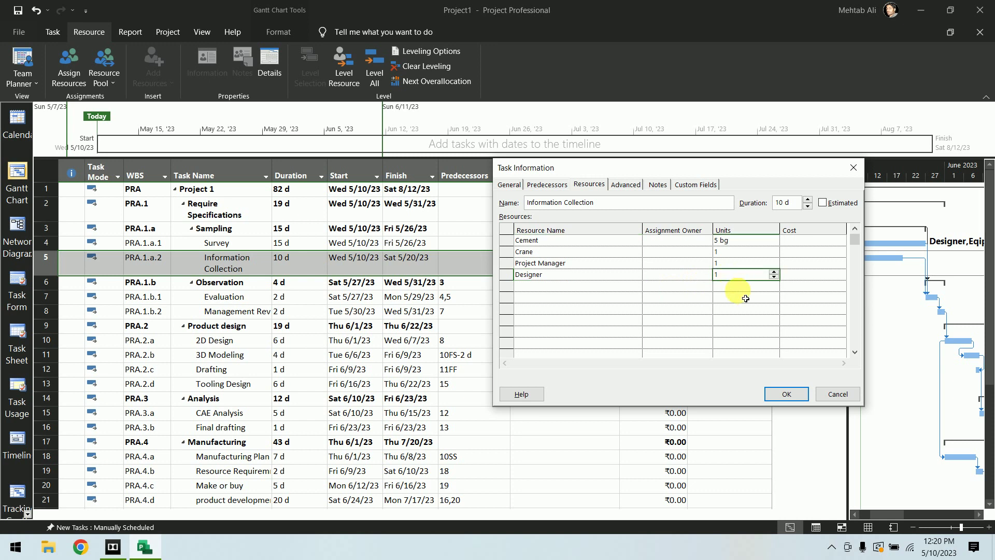
text(2)
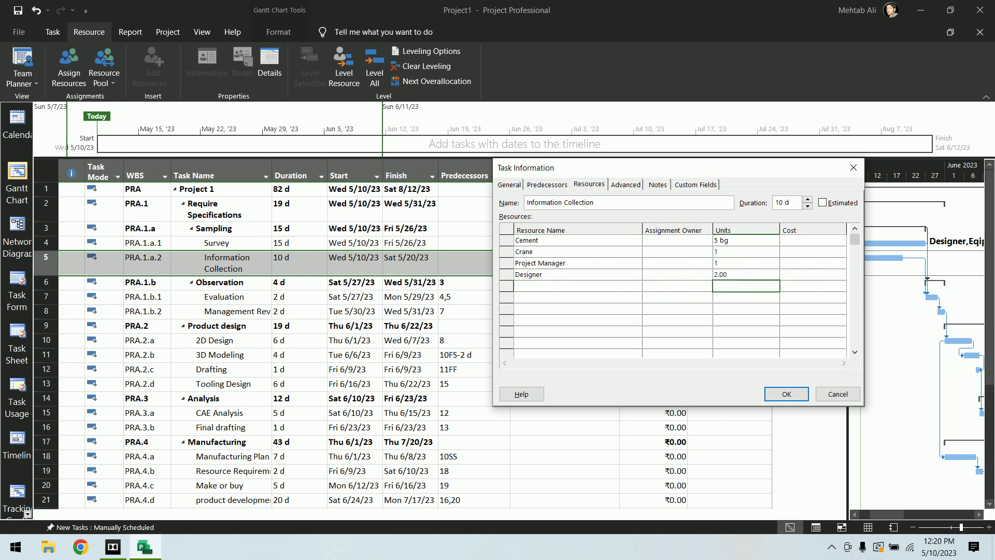
click(785, 394)
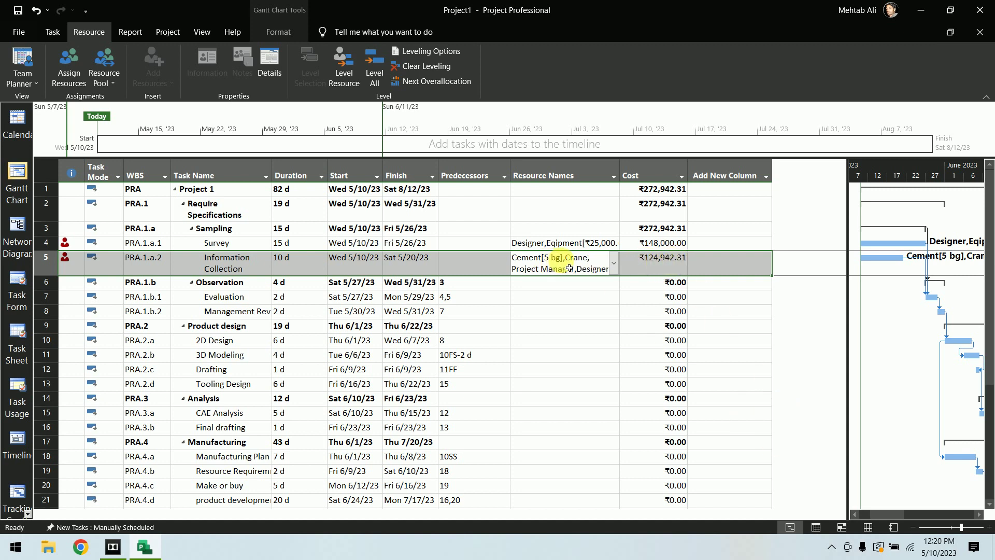
click(613, 265)
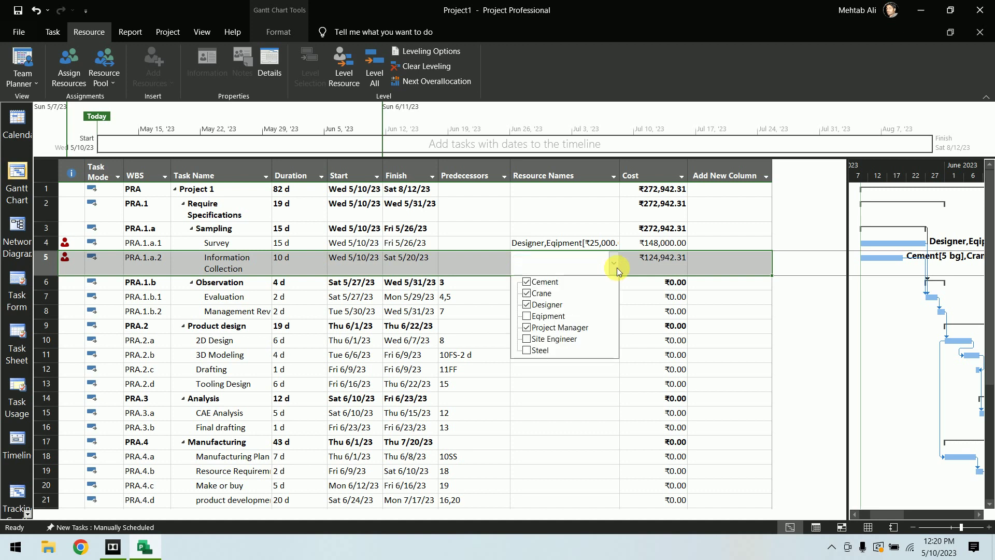
Widen the Resource Names column so that more of each task's assigned resources can be read.
click(616, 267)
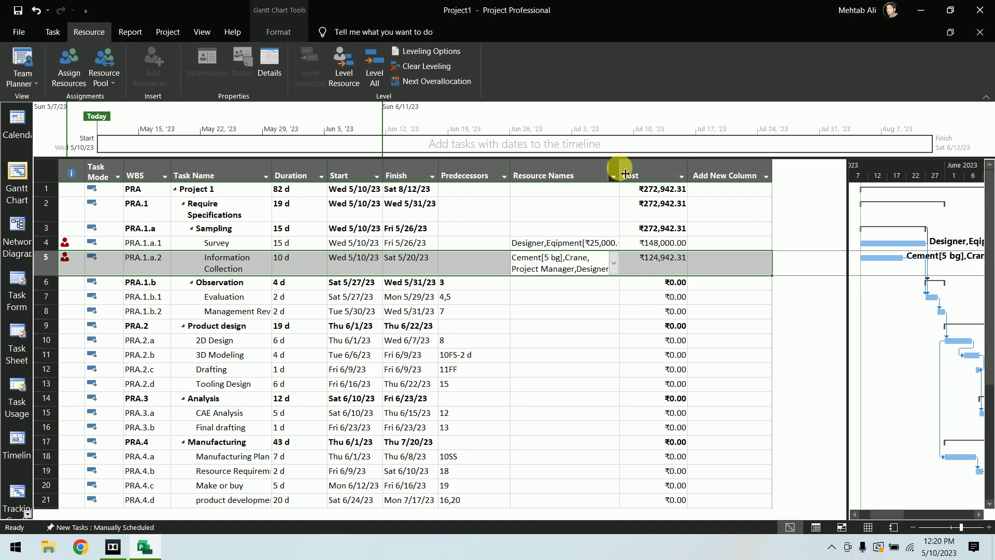
drag(619, 171, 696, 171)
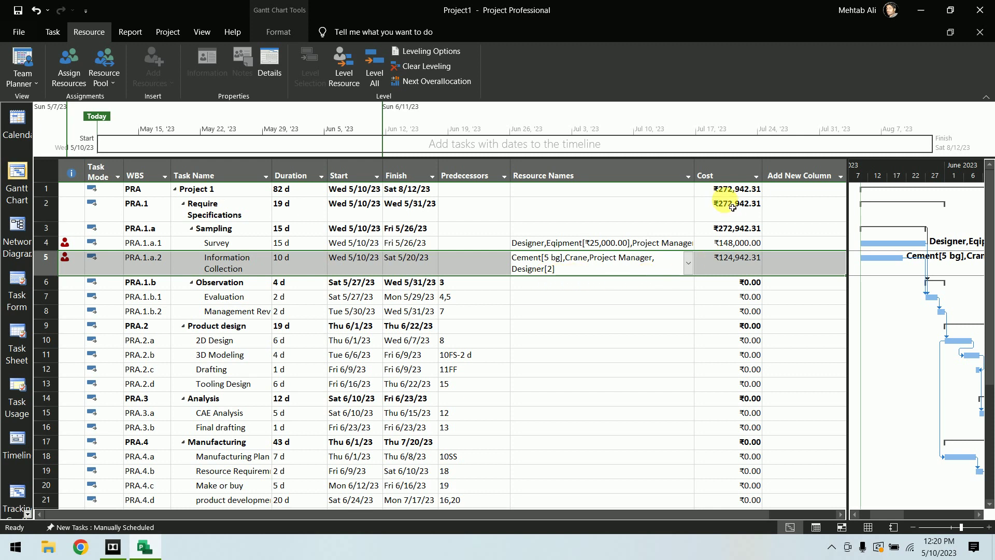
drag(695, 171, 675, 179)
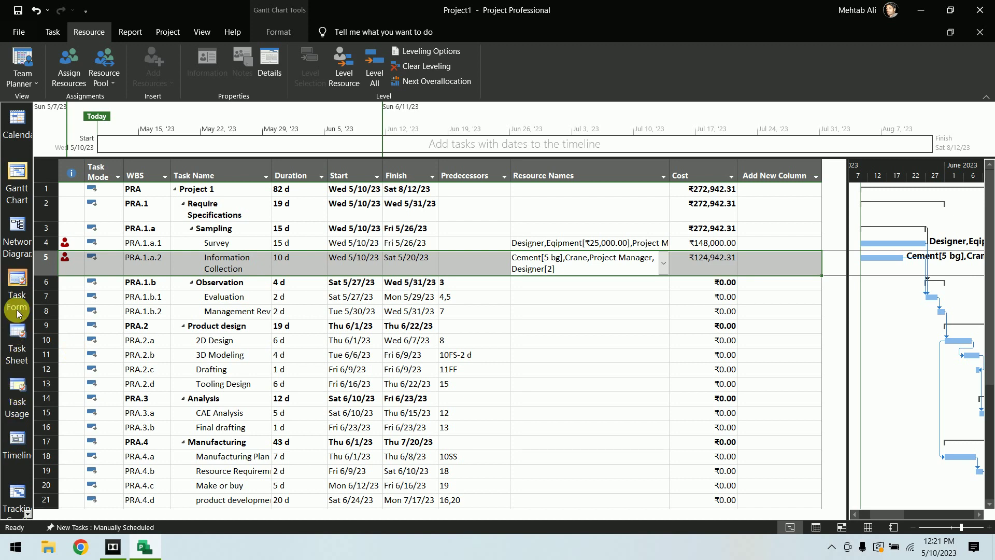
In the Resource Sheet, add a resource named Other and set its type to Cost.
click(28, 514)
click(28, 514)
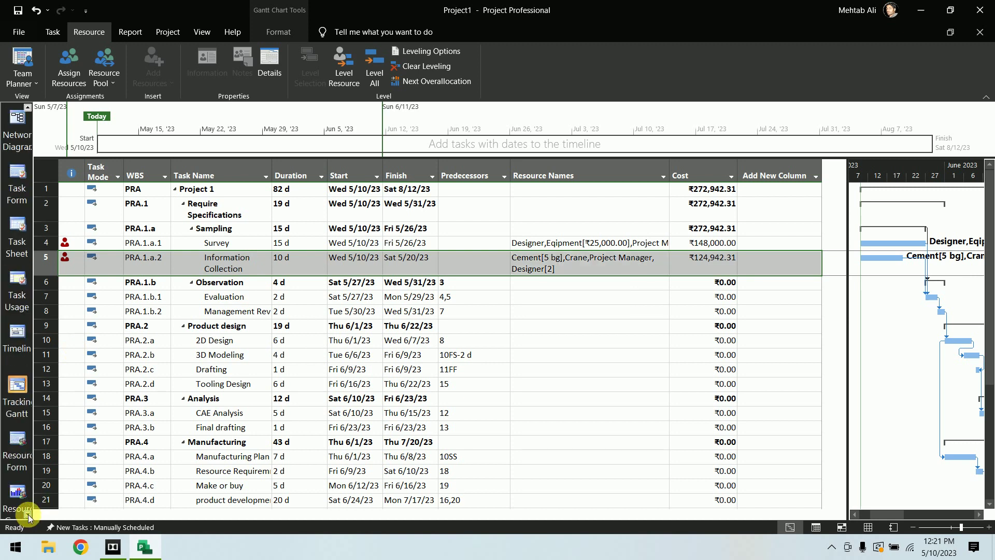
click(28, 514)
click(28, 514)
click(19, 454)
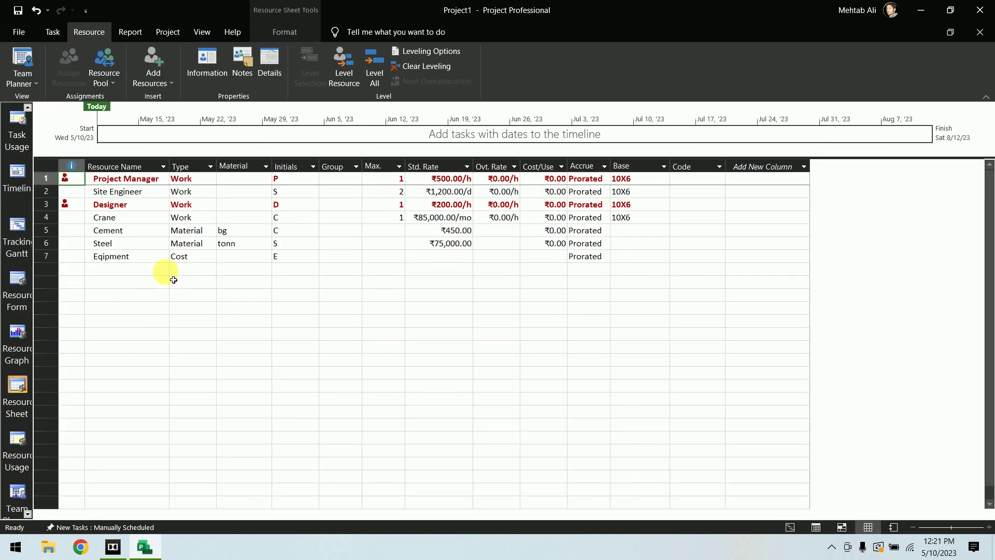
click(143, 270)
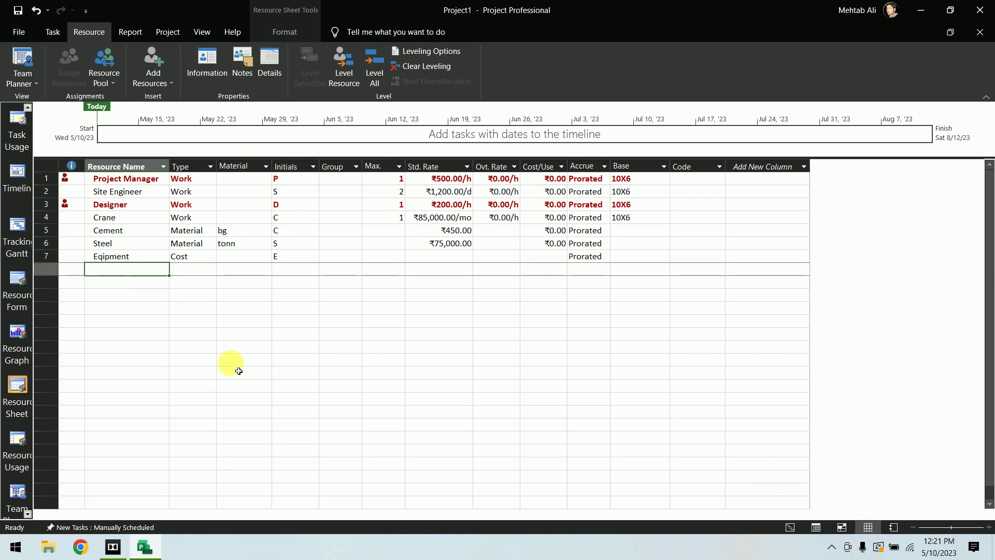
text(Other)
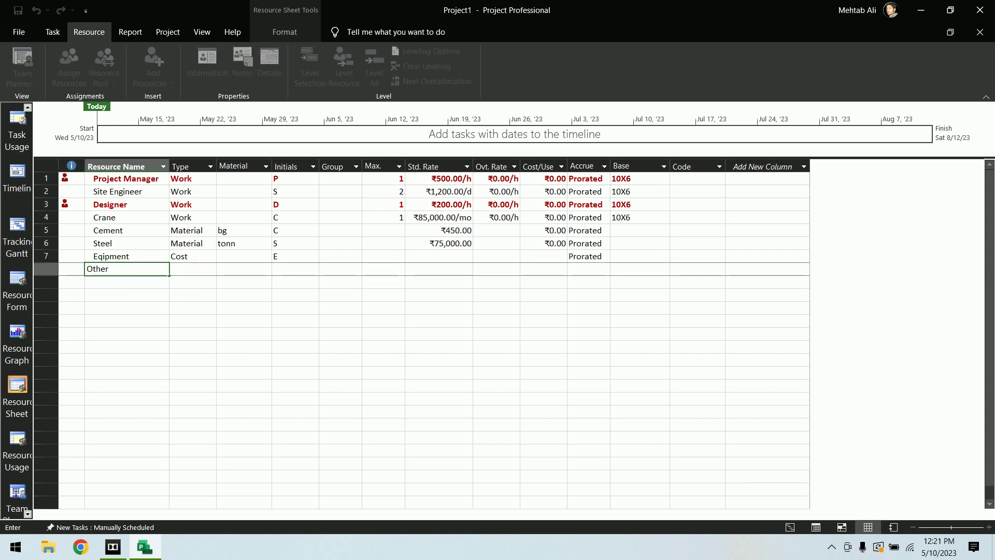
key(Return)
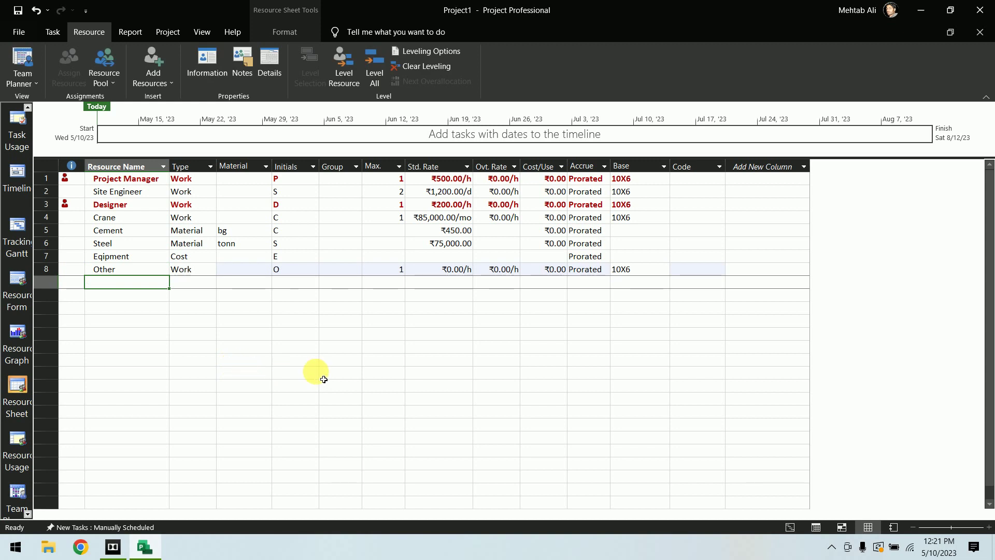
click(211, 269)
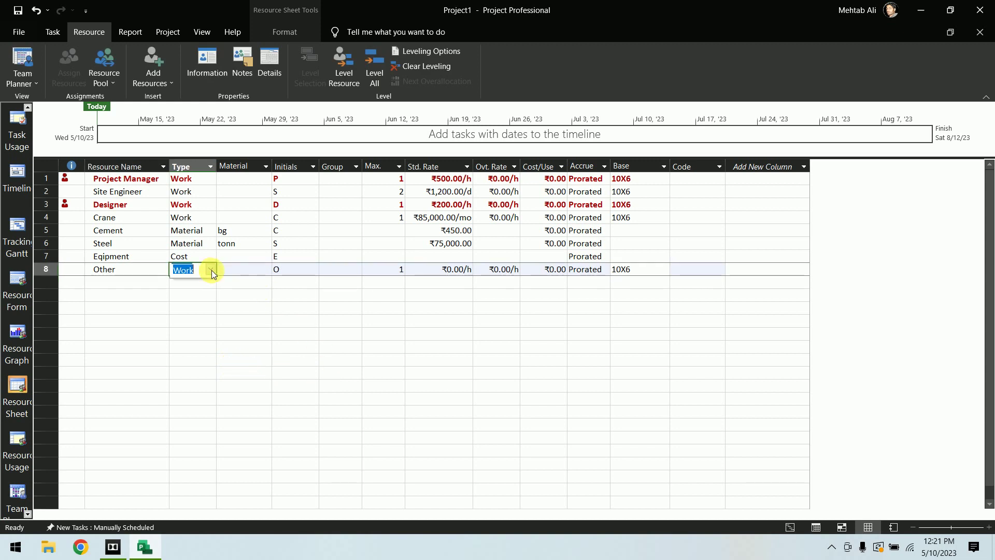
click(210, 269)
click(199, 302)
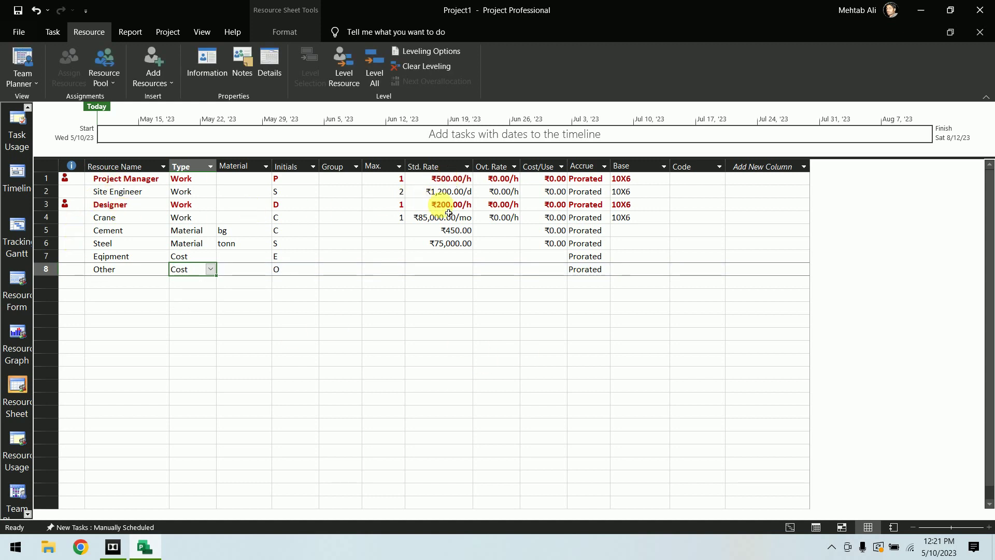
Inspect the Designer's overallocation indicator in the Resource Sheet and the Survey task's indicator in the Gantt Chart.
click(73, 205)
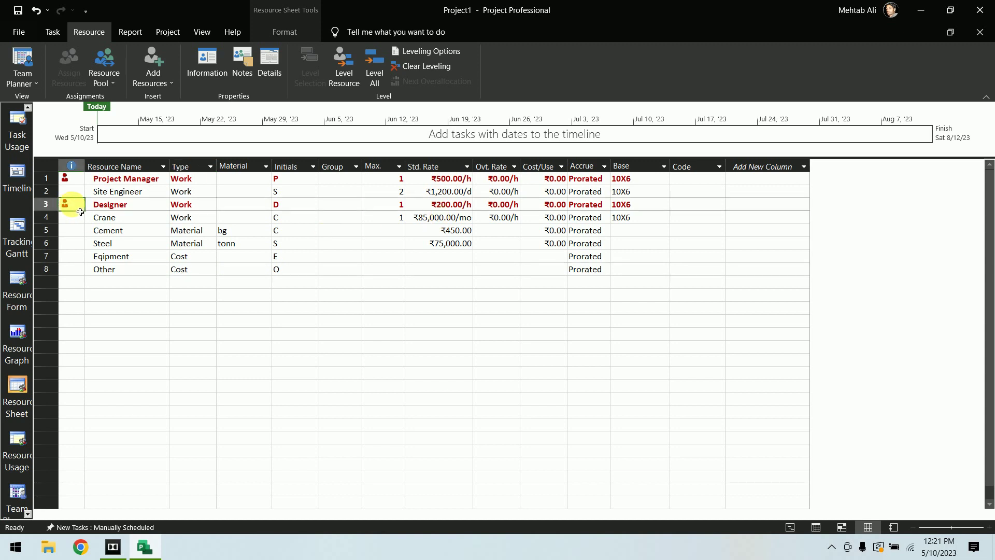
mouse_move(80, 212)
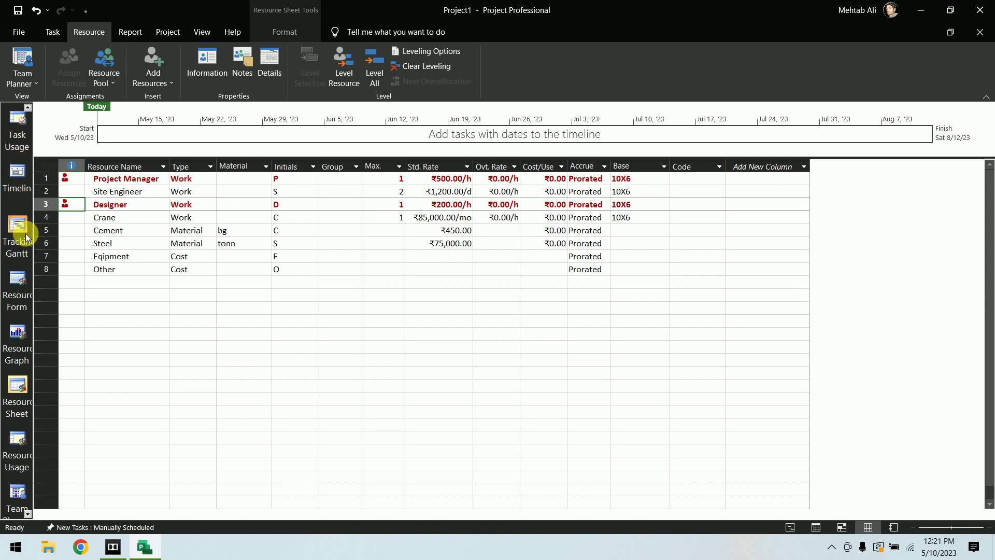
click(26, 107)
click(16, 179)
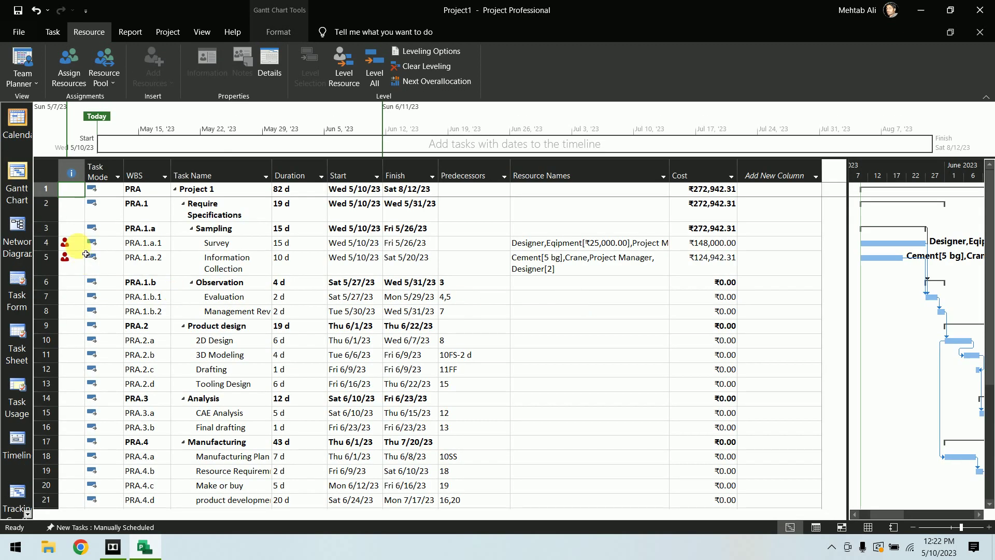
mouse_move(81, 251)
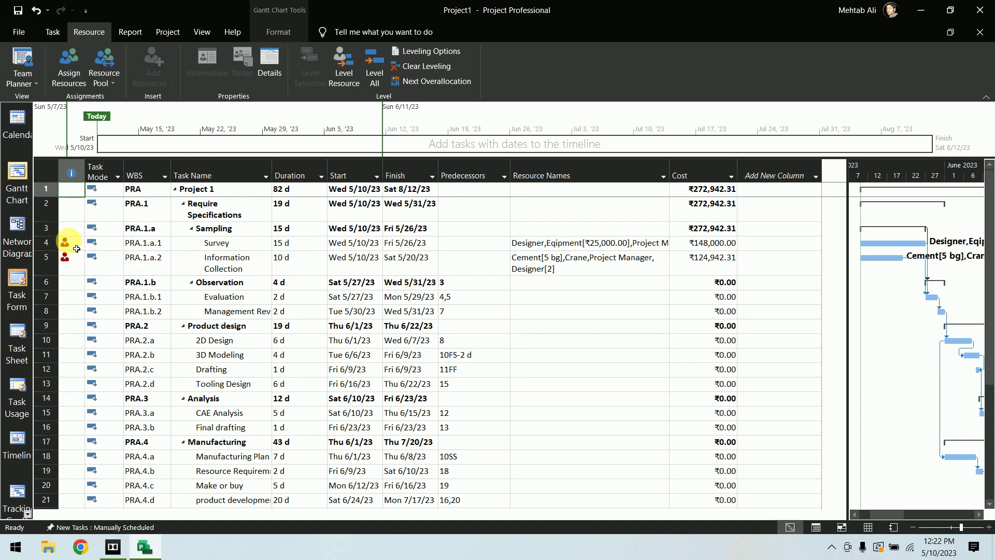
click(48, 243)
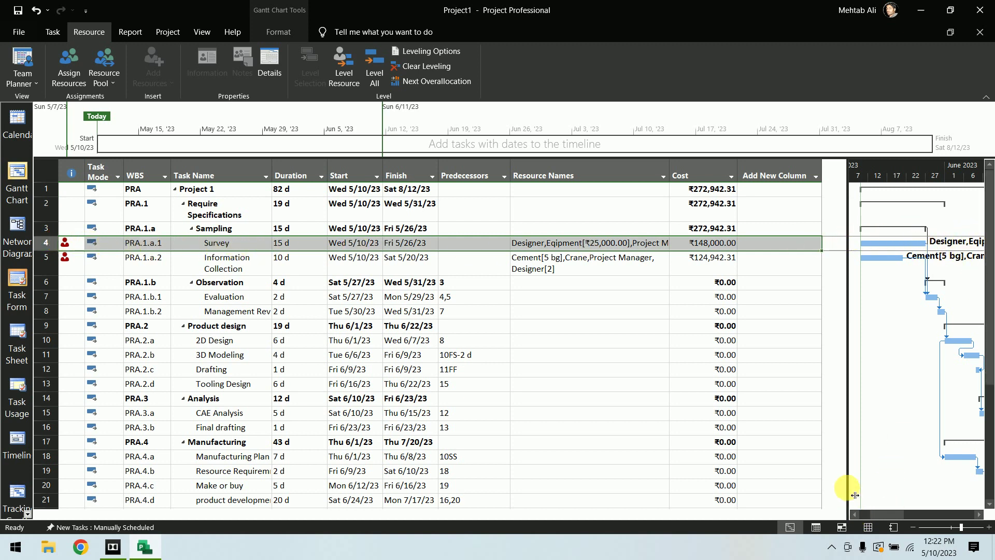
Adjust the split between table and chart to show the Cost column, and remove Designer from the Information Collection task's resources.
drag(854, 494, 644, 461)
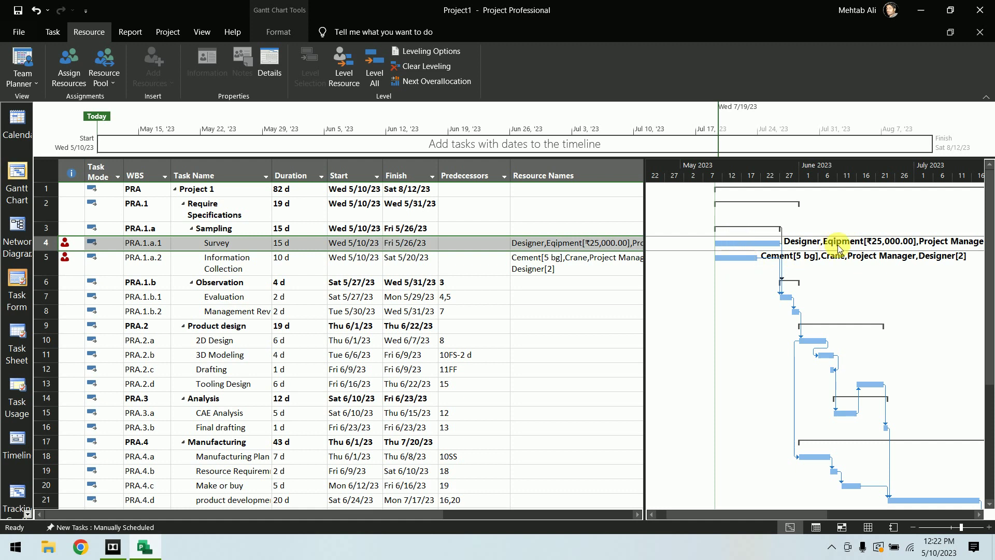
click(628, 267)
click(601, 262)
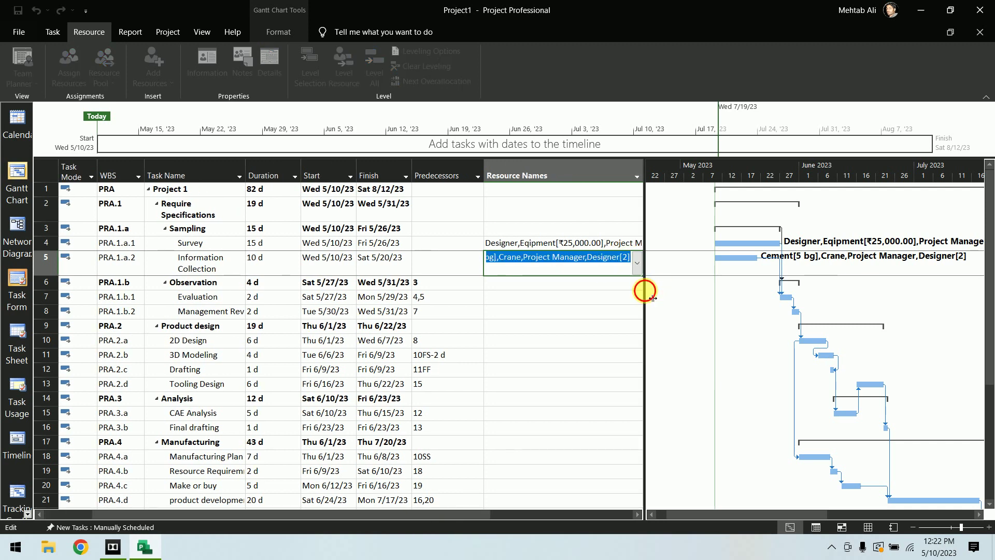
drag(644, 290, 711, 290)
click(636, 262)
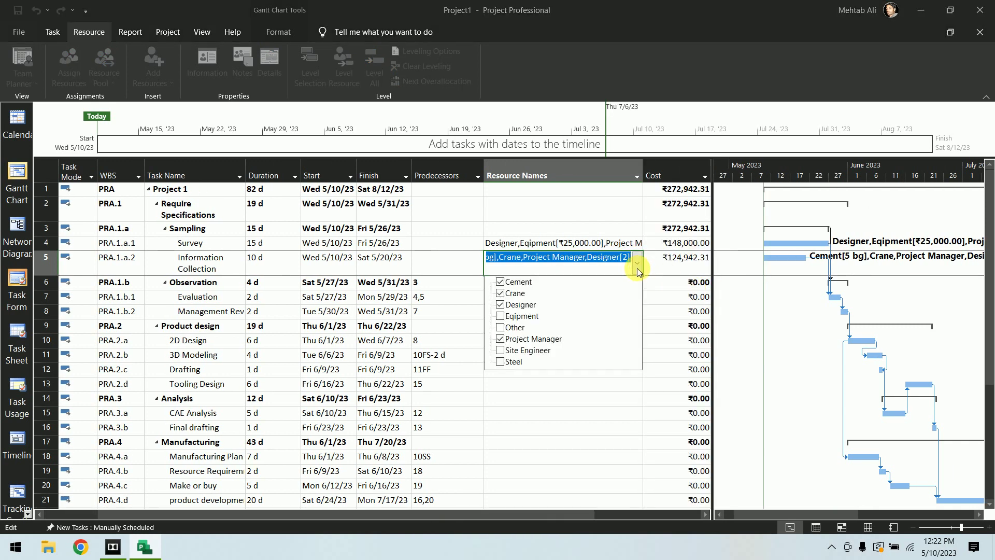
click(500, 304)
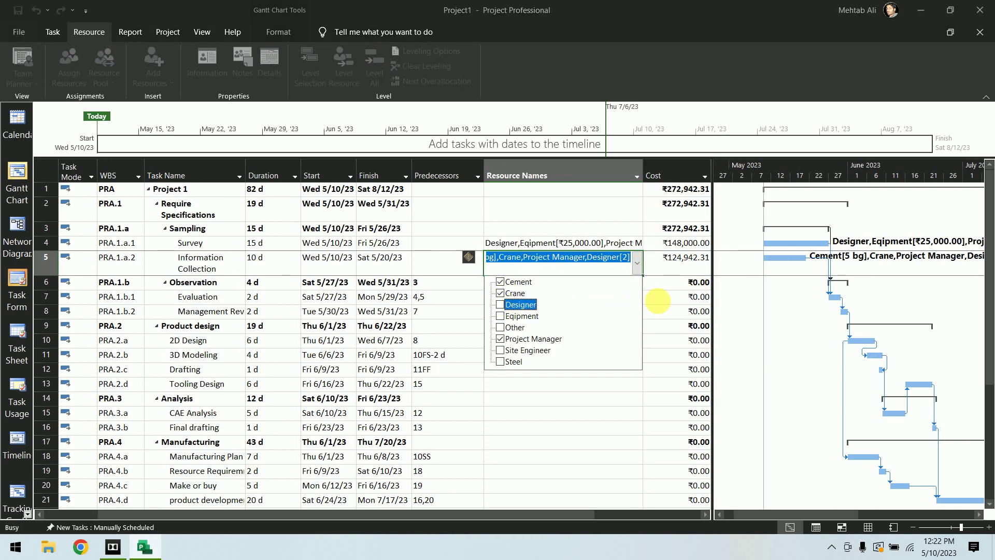
click(657, 301)
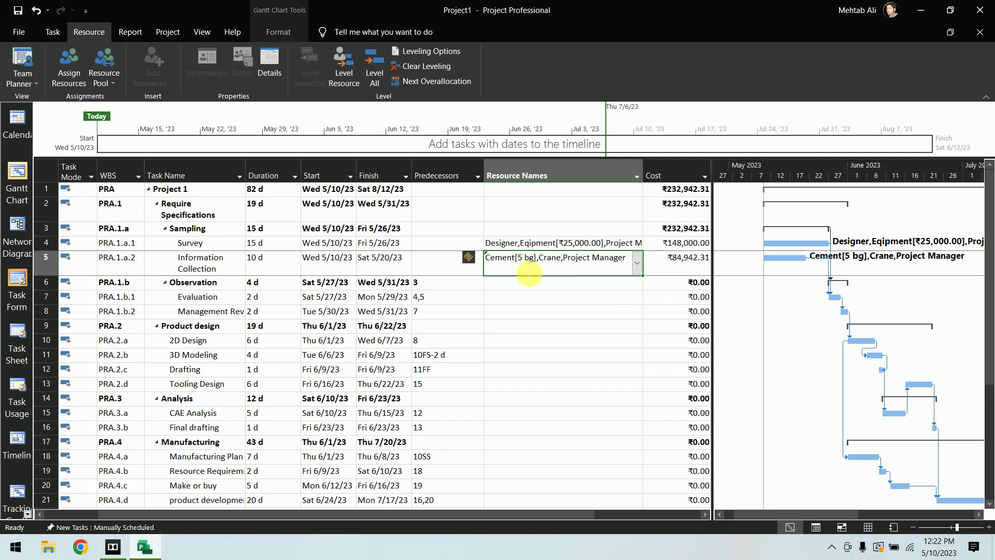
For the resource removal, choose to decrease the amount of work but keep the same duration.
click(475, 258)
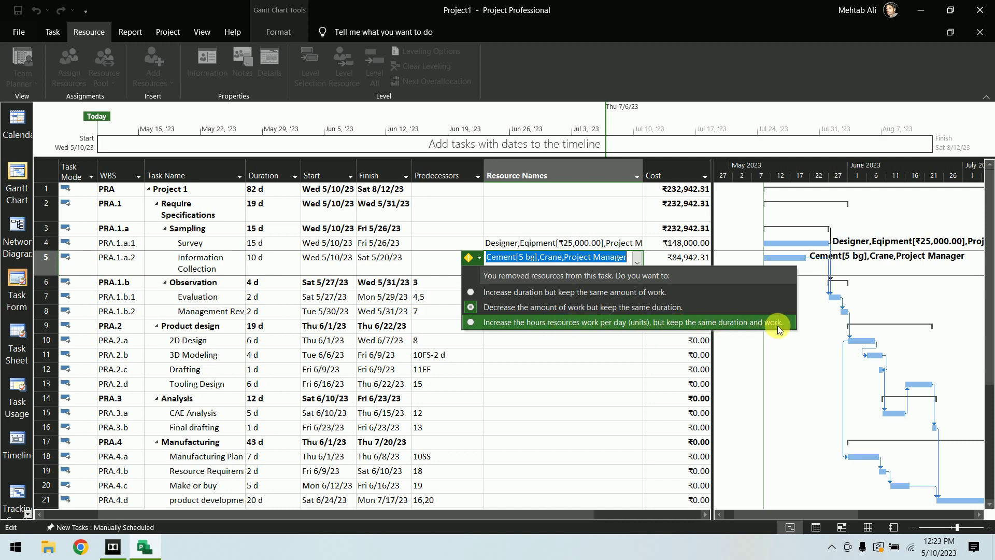
click(594, 308)
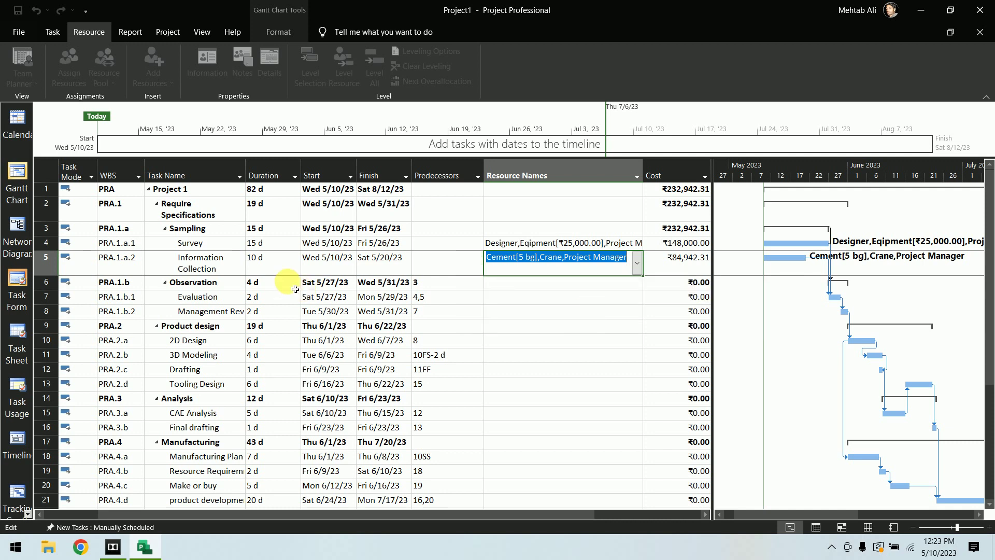
click(552, 329)
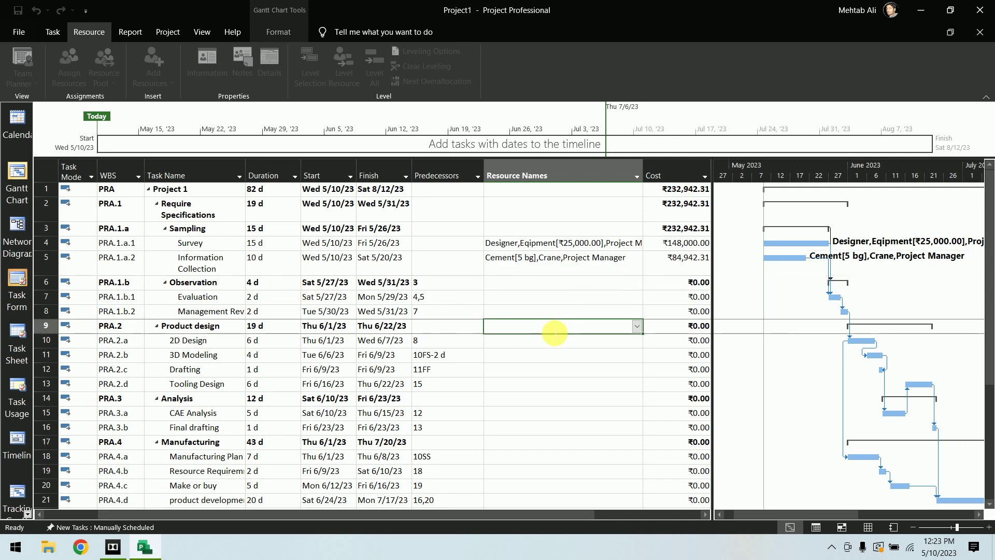
Check the Information Collection task's overallocation indicator and examine the Resource Sheet for overallocated resources.
drag(438, 513, 362, 515)
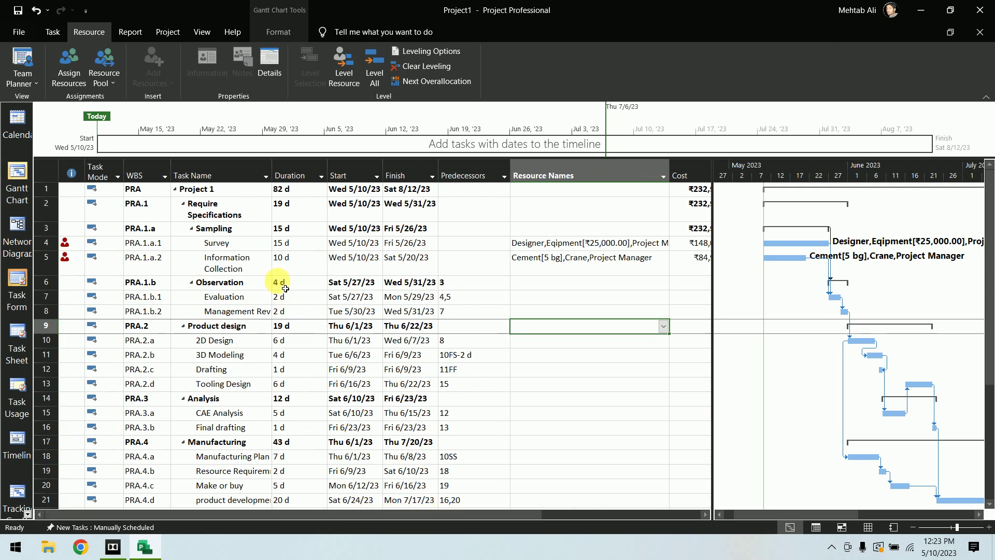
click(81, 271)
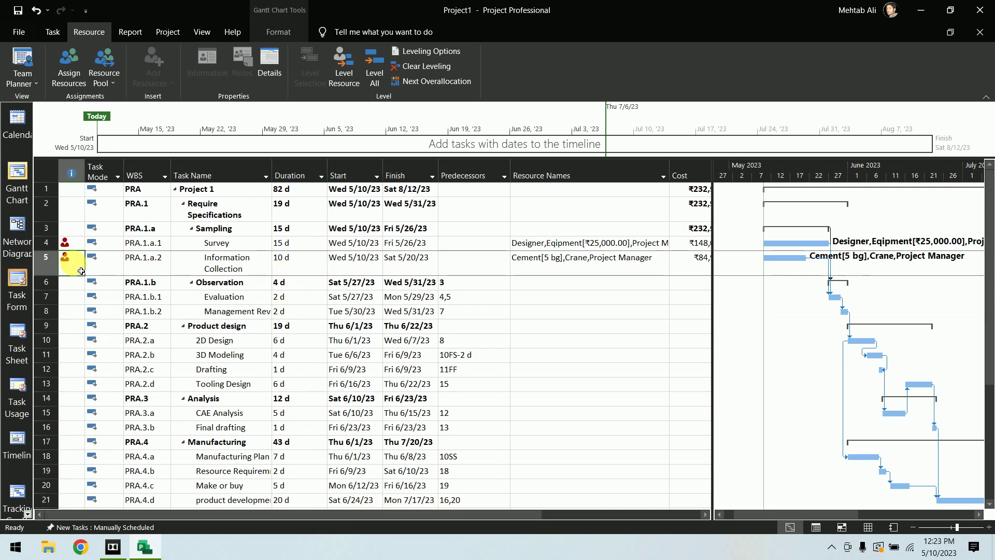
mouse_move(81, 269)
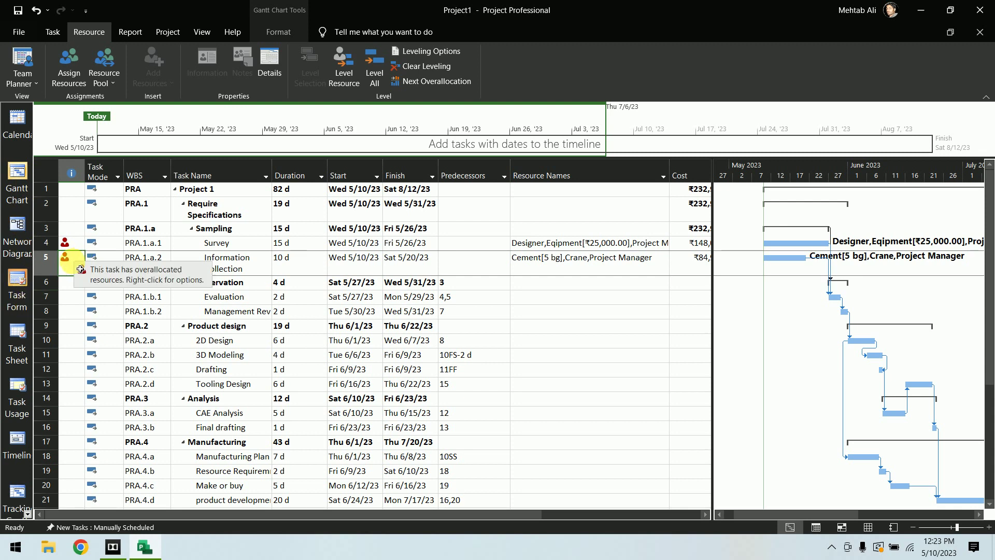
click(27, 514)
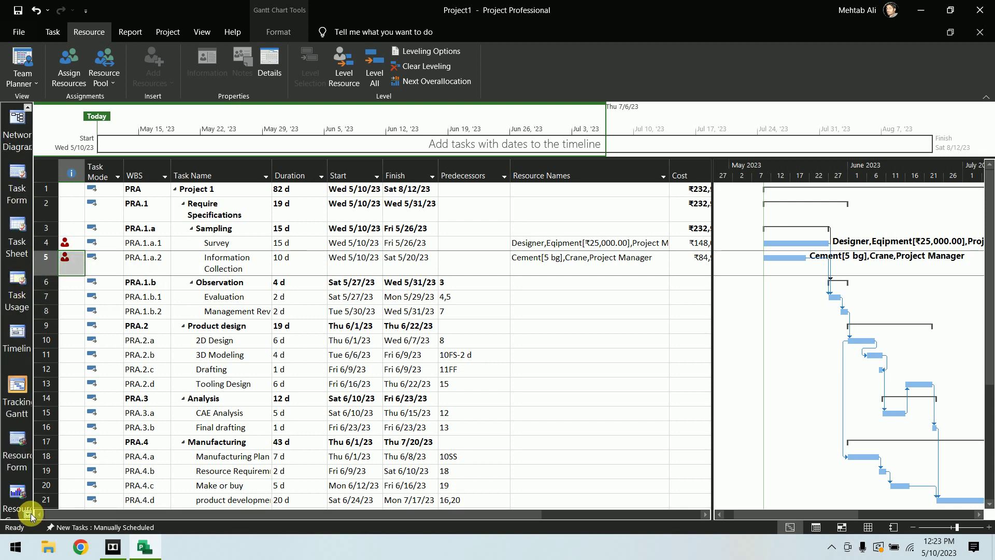
click(23, 438)
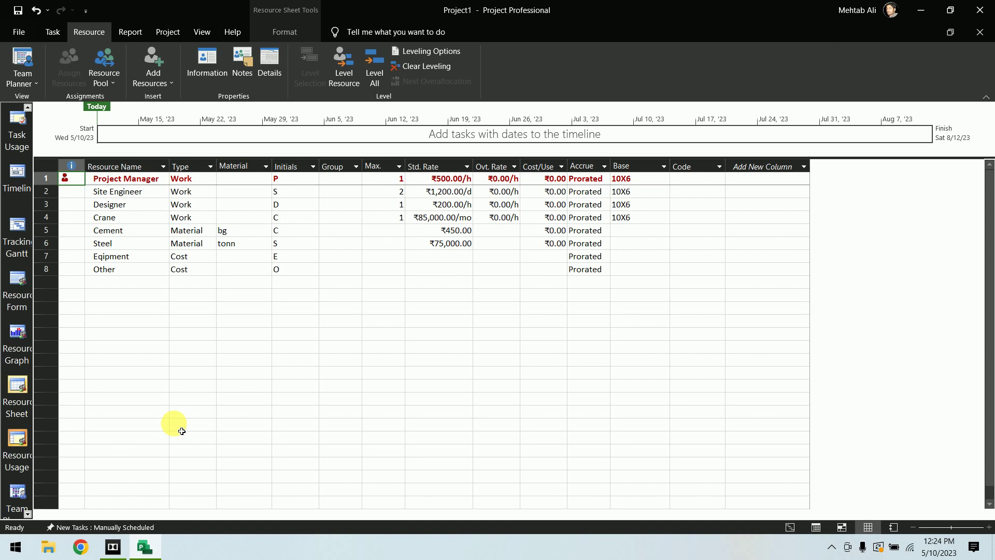
Return to the Gantt Chart and set the Project Manager's units to 0.5 in the Information Collection task's resource details.
click(27, 107)
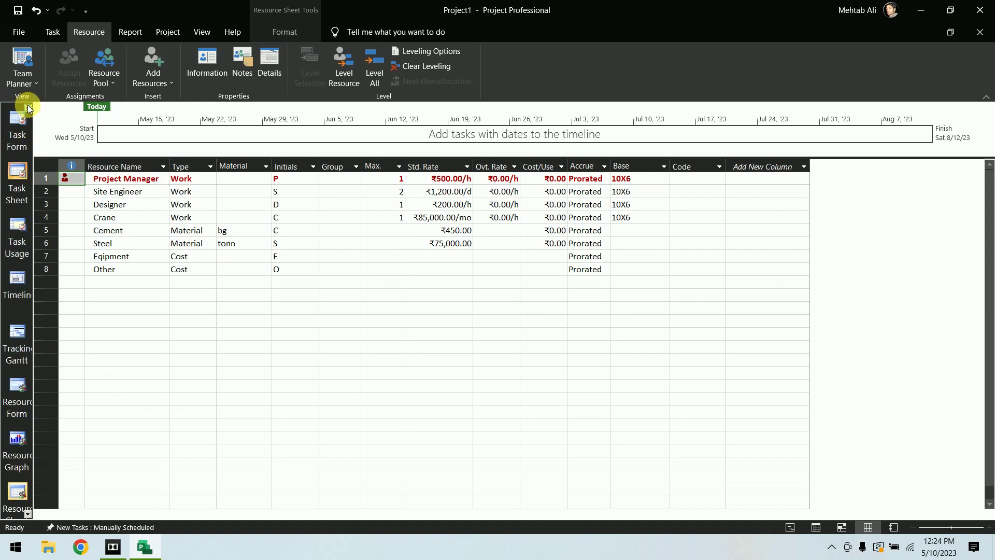
click(28, 107)
click(17, 183)
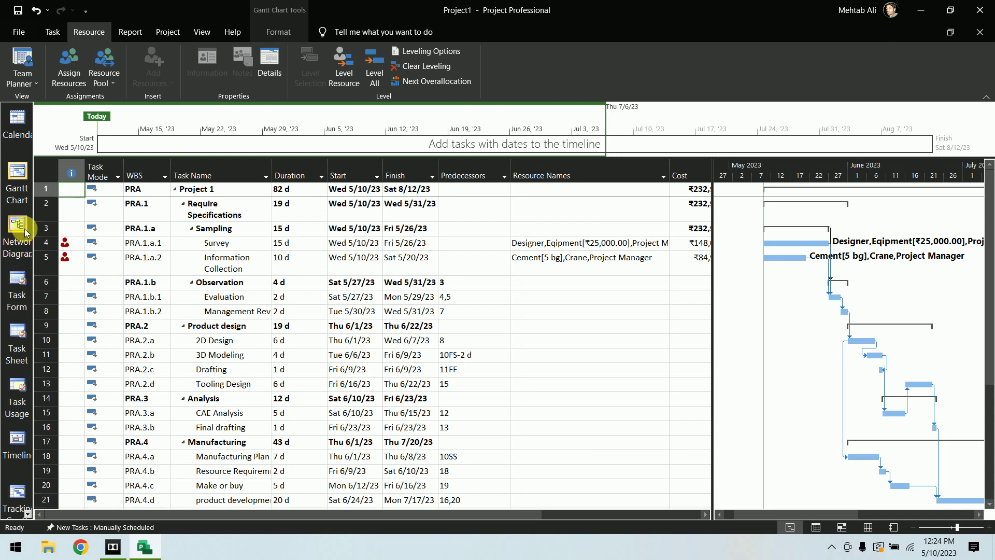
click(13, 154)
click(15, 170)
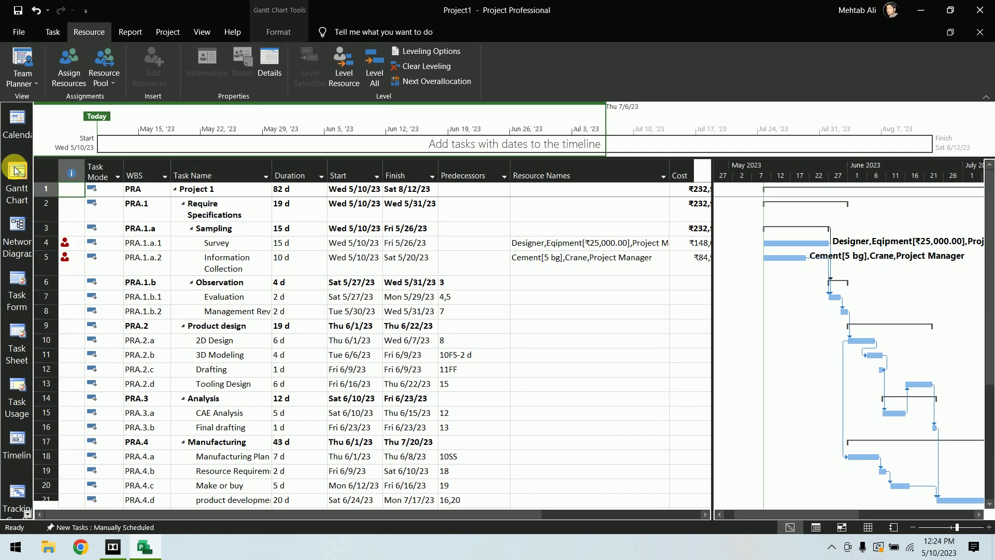
double_click(68, 263)
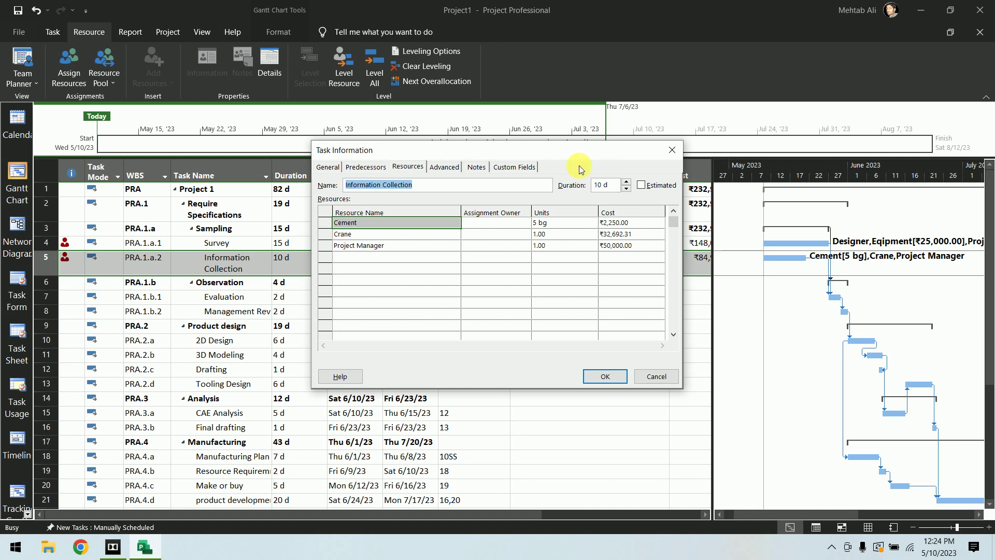
click(570, 246)
text(0.5)
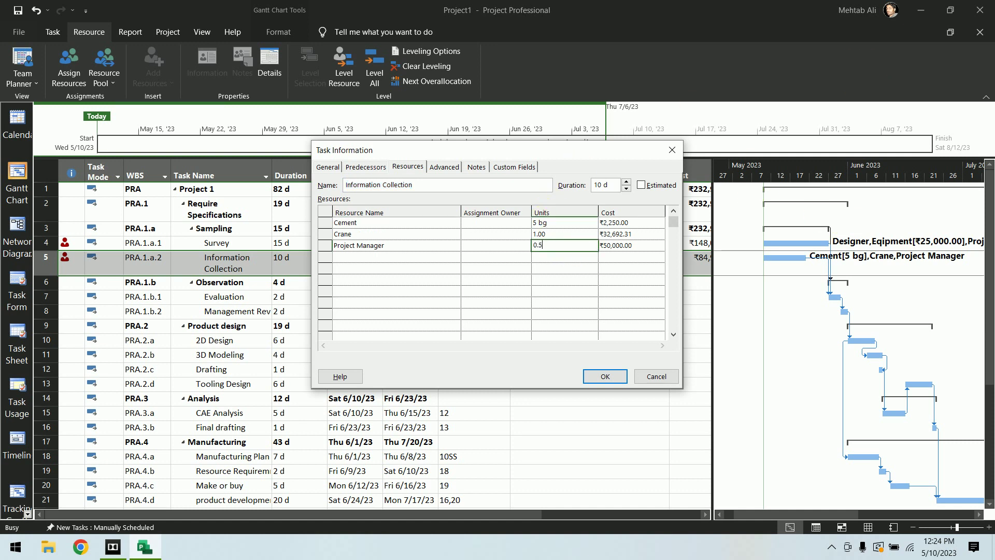
click(570, 258)
click(571, 246)
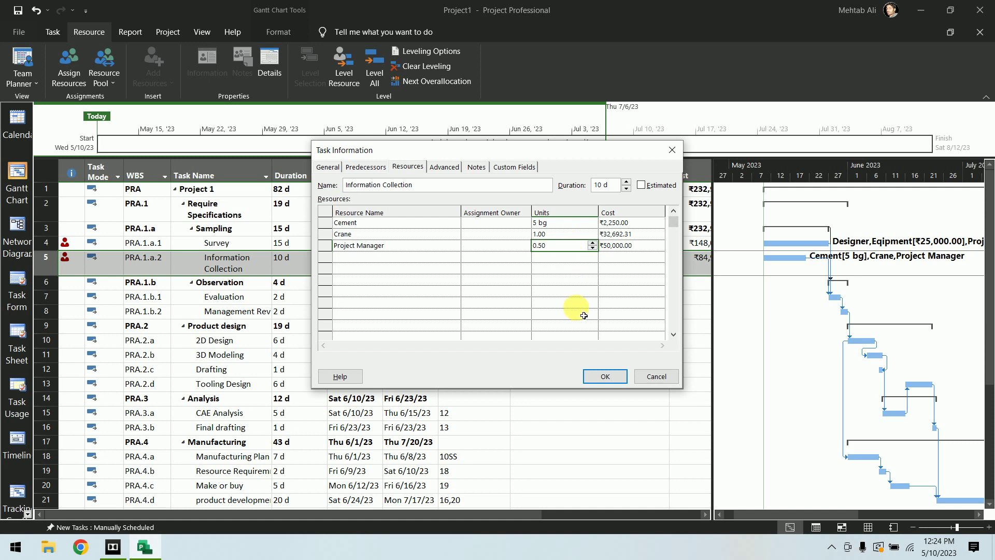
click(604, 376)
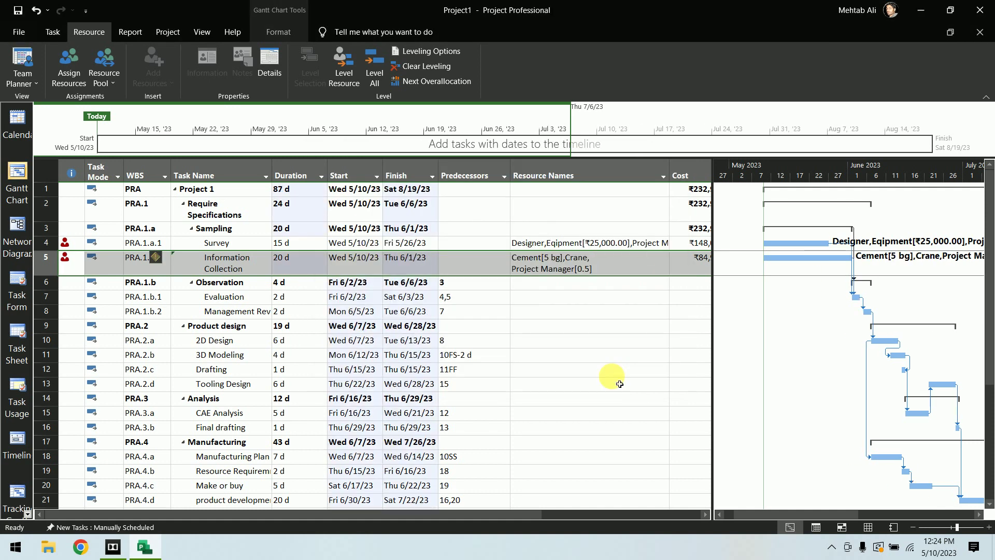
For the Information Collection units change, change the amount of work but keep the duration, and check the overallocation indicators on both Sampling tasks.
click(164, 259)
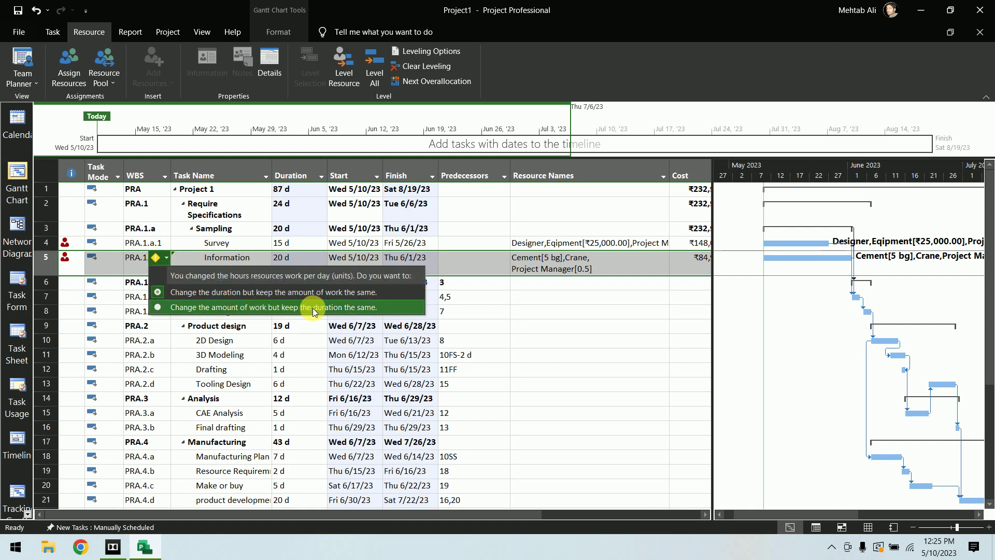
click(260, 308)
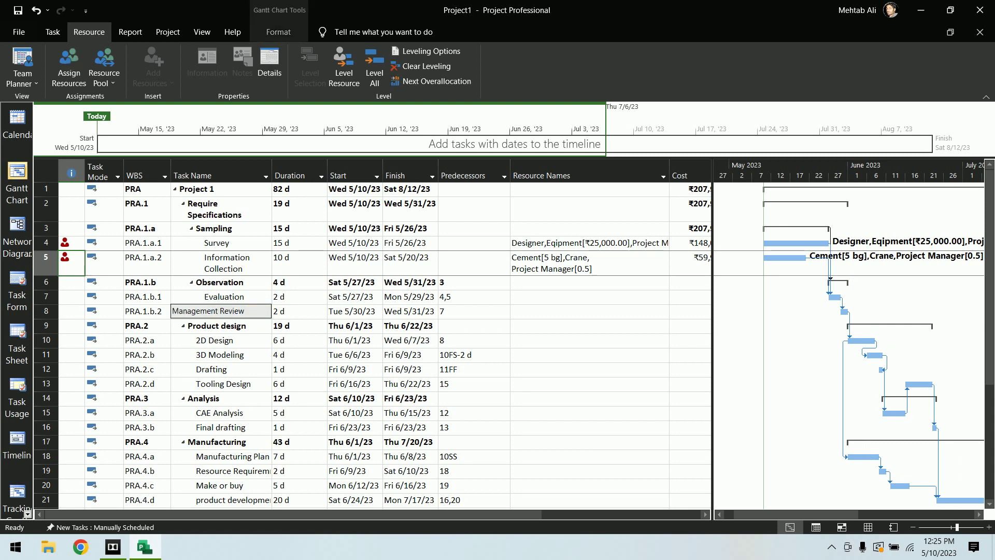
click(72, 244)
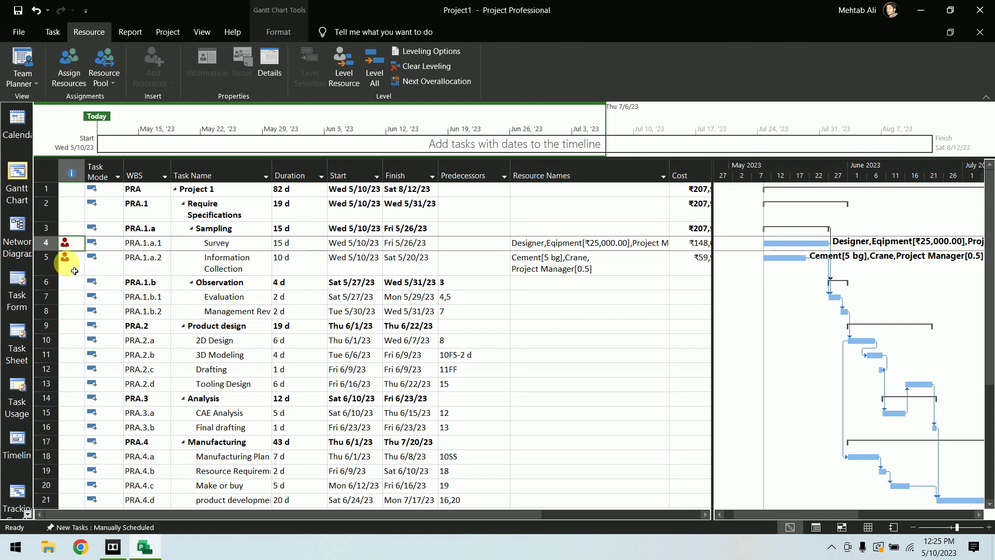
mouse_move(75, 271)
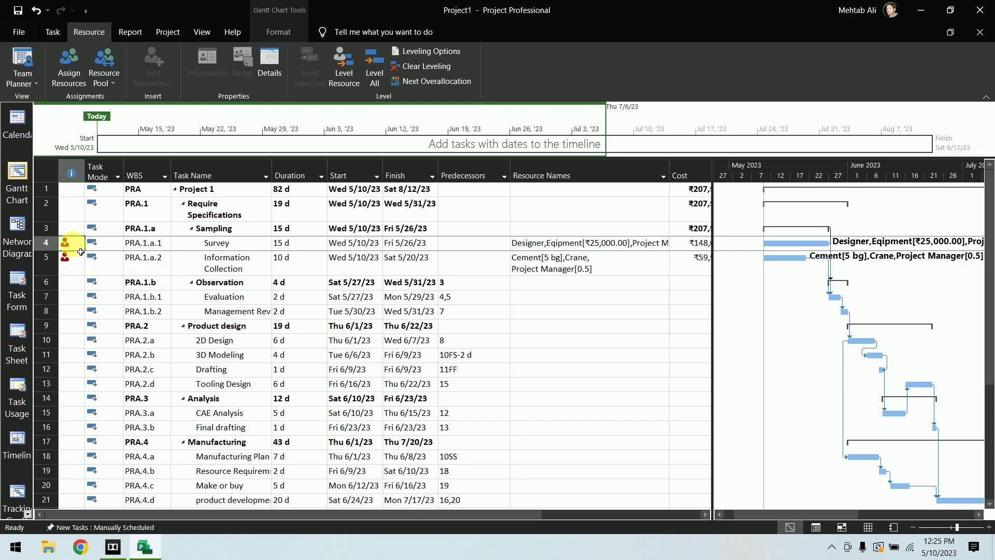
mouse_move(80, 252)
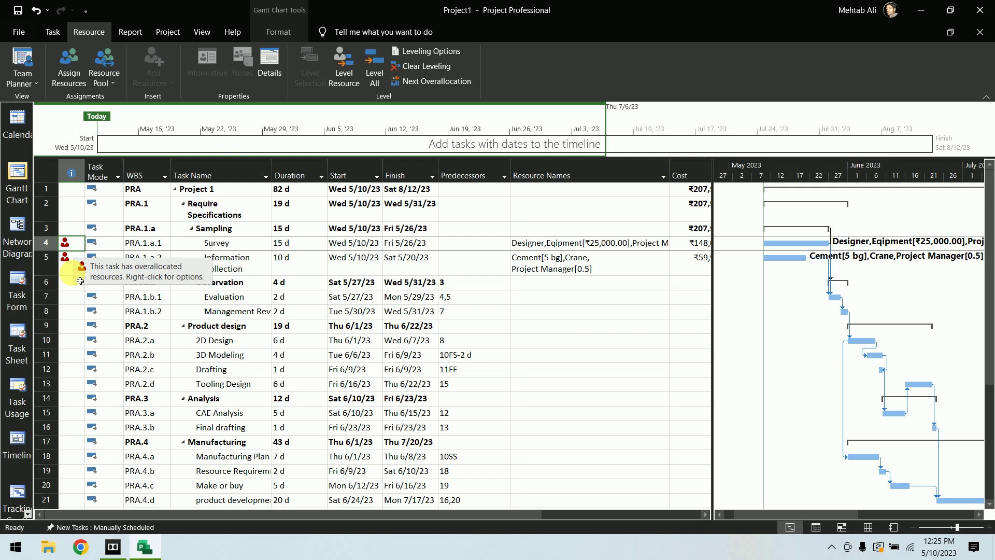
Set the Project Manager's units to 0.5 on the Survey task, changing the amount of work but keeping the duration the same.
click(662, 244)
click(662, 247)
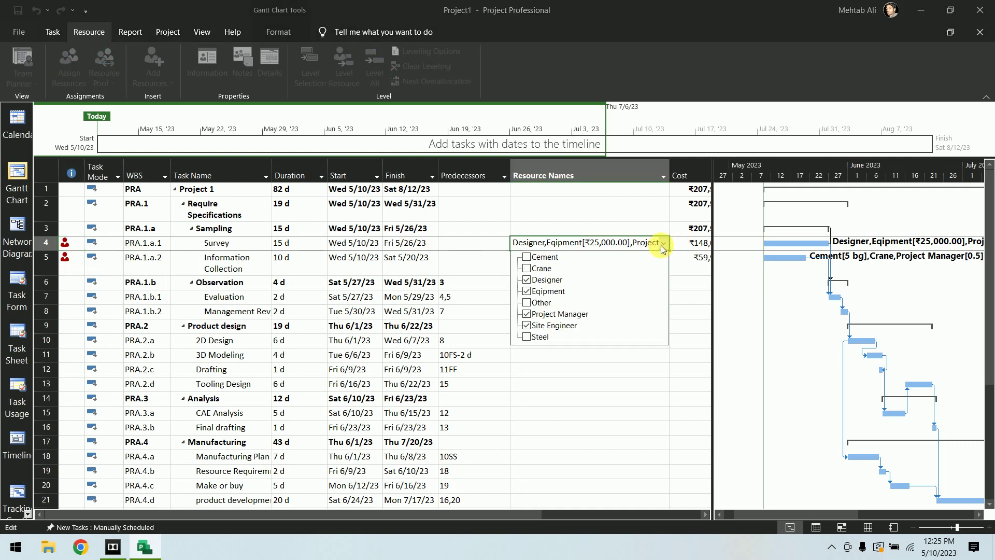
click(662, 245)
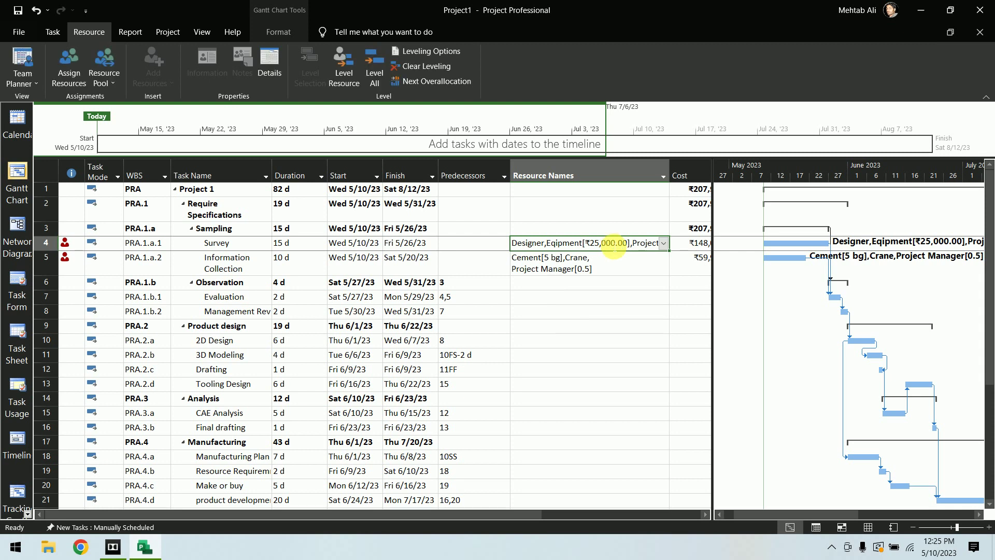
double_click(338, 242)
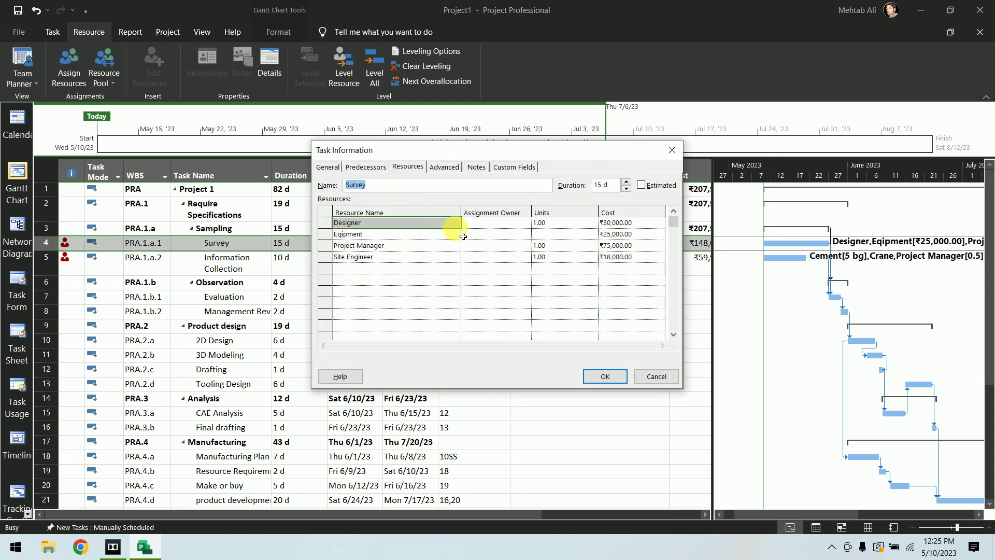
click(564, 245)
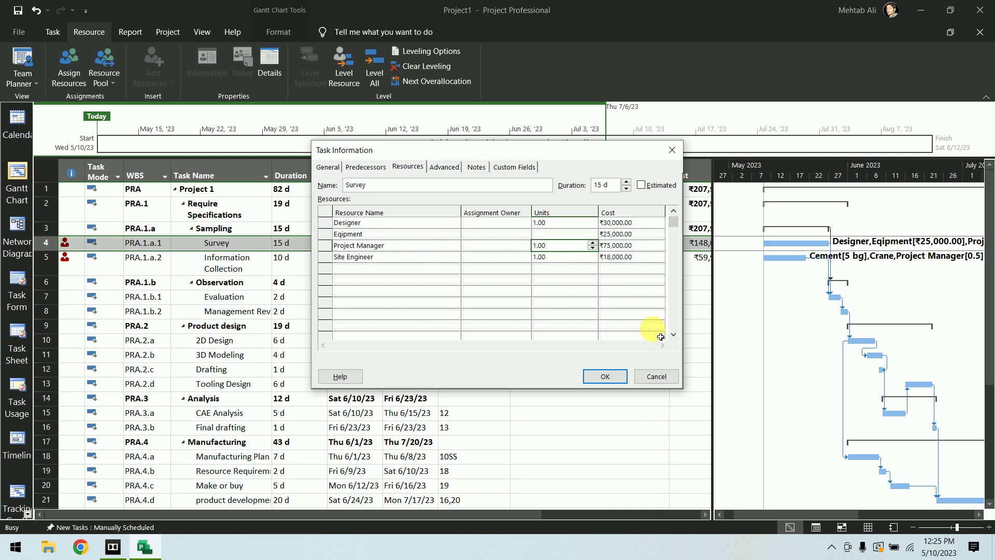
text(0.5)
click(574, 258)
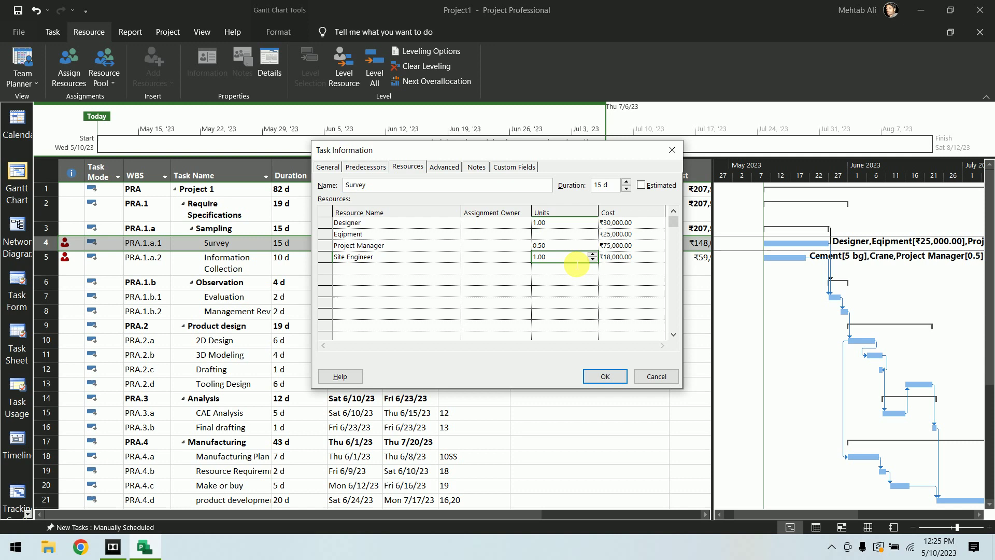
click(611, 374)
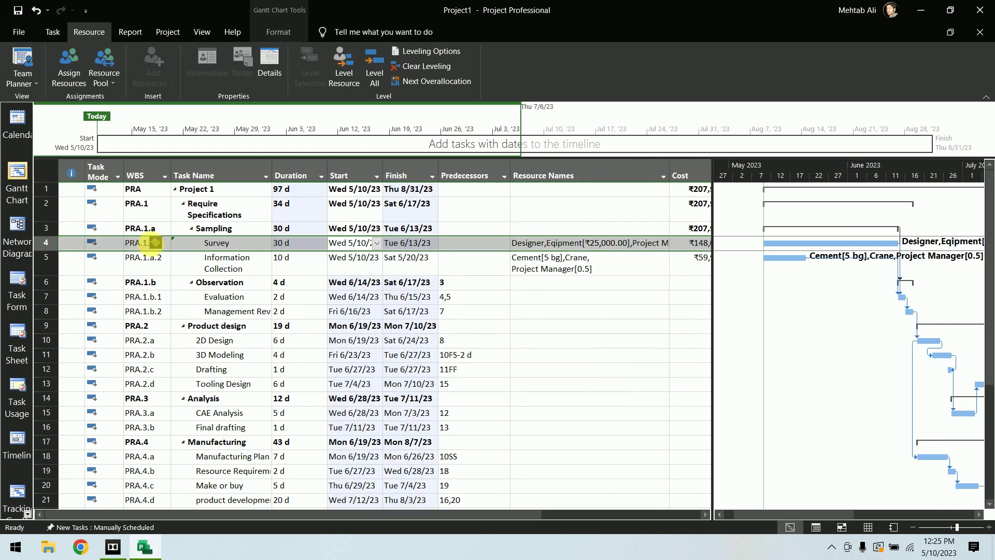
click(155, 243)
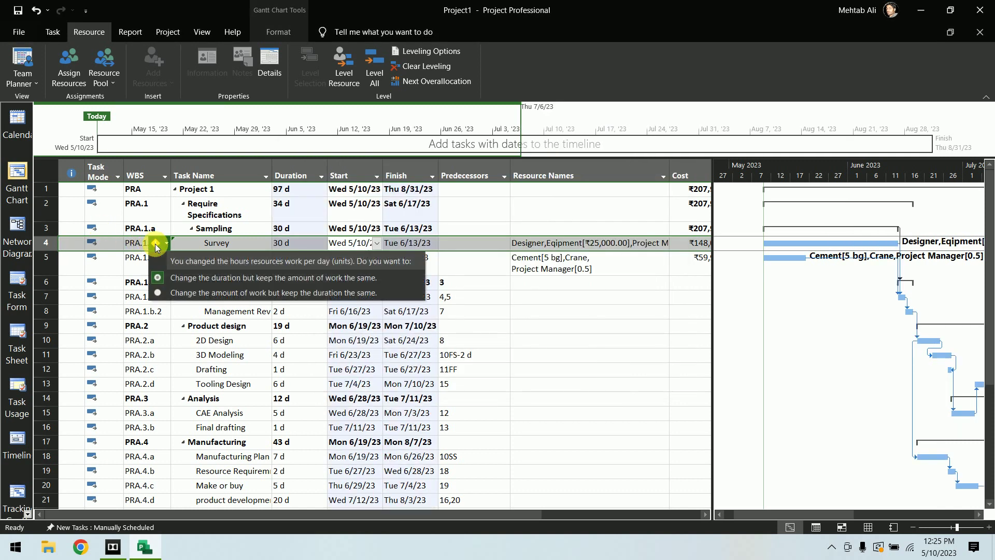
click(253, 294)
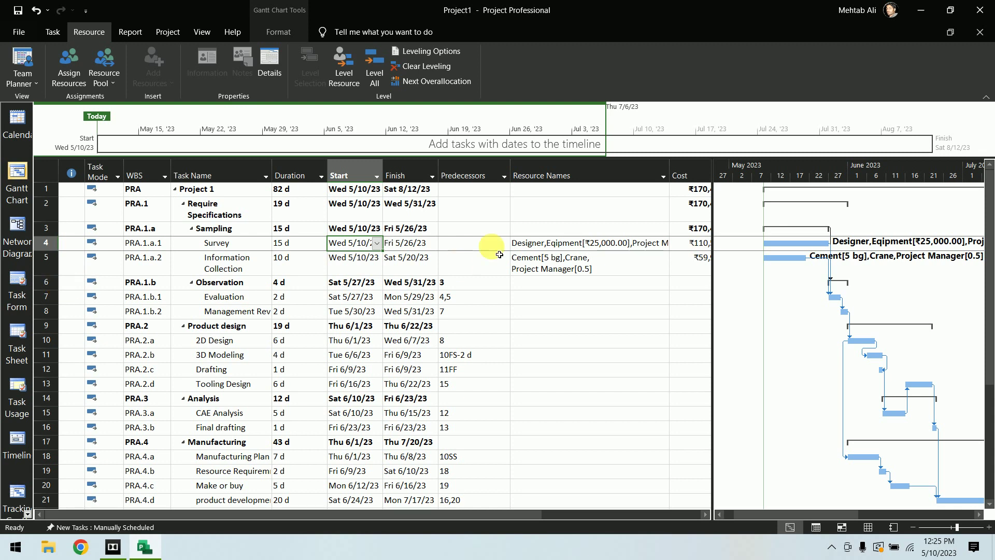
Examine the Gantt bars at the project's end and compare the timing of the Quality Assurance and Test Marketing tasks.
drag(713, 291, 624, 275)
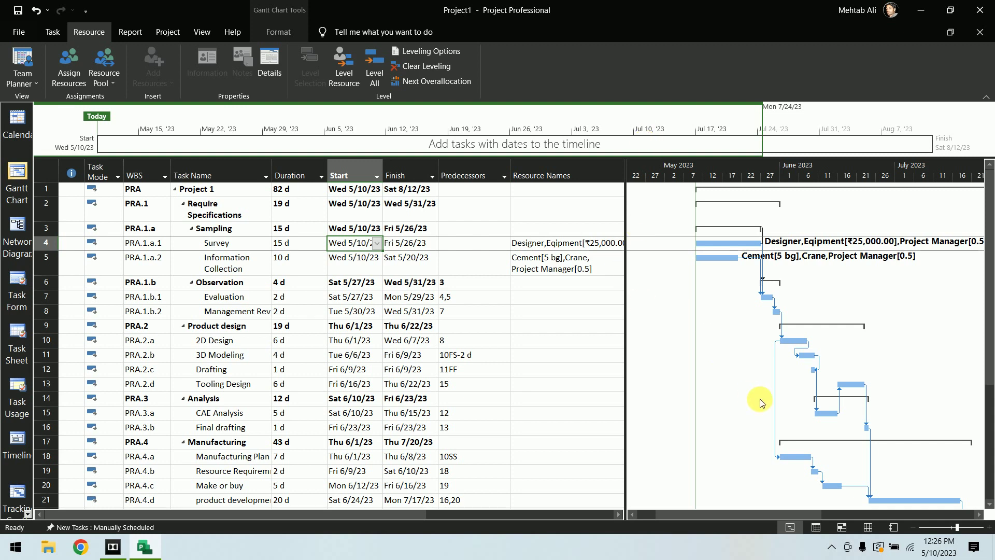
scroll(790, 326, down, 5)
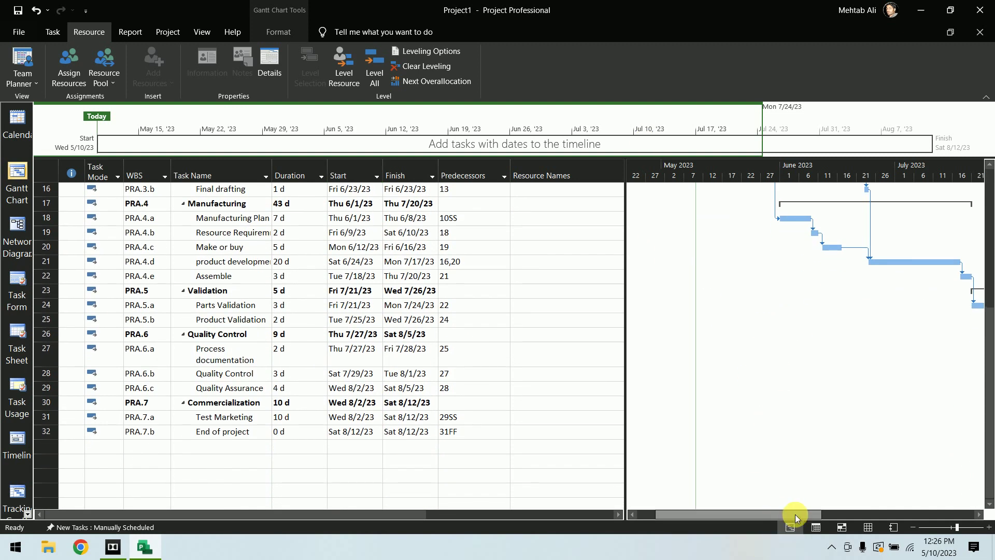
drag(795, 514, 879, 514)
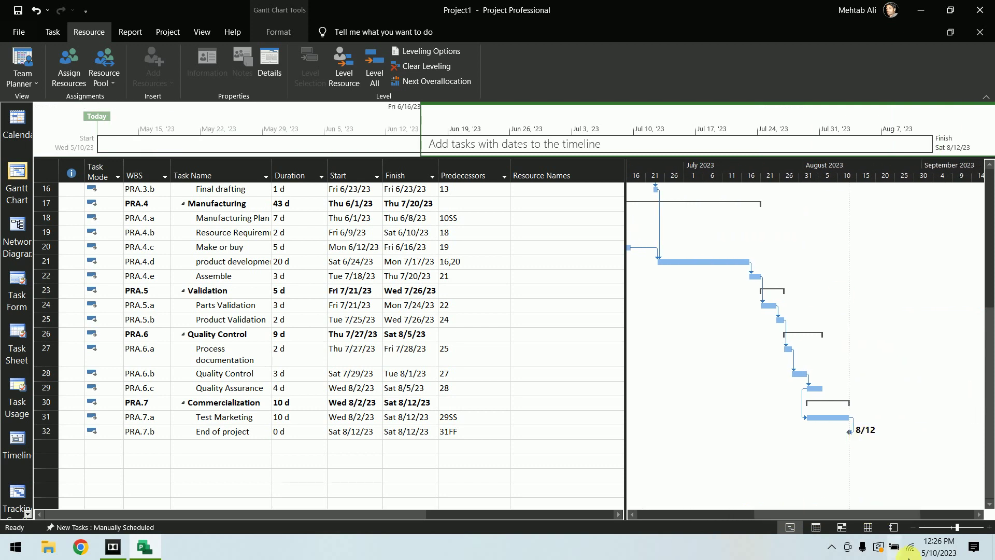
click(989, 526)
click(988, 527)
click(988, 527)
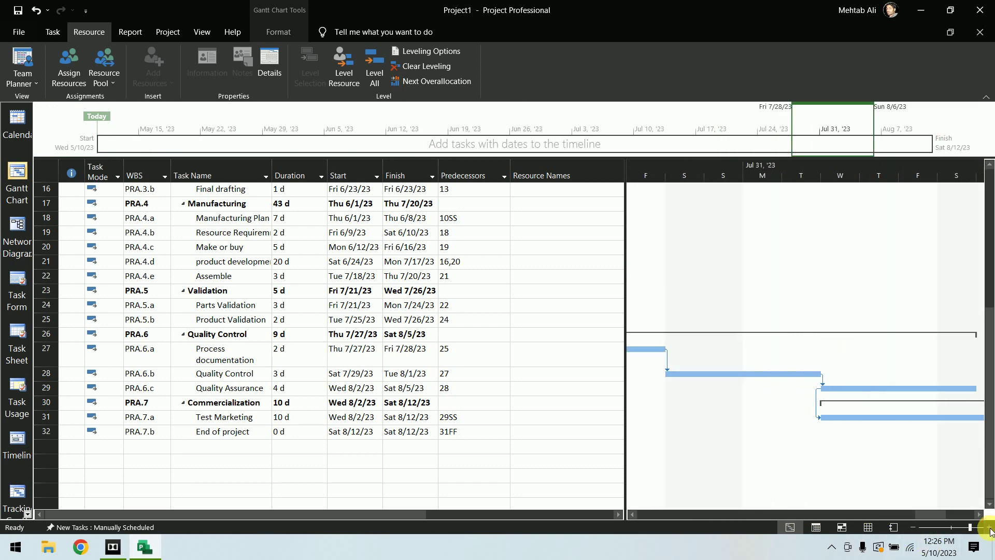
click(912, 526)
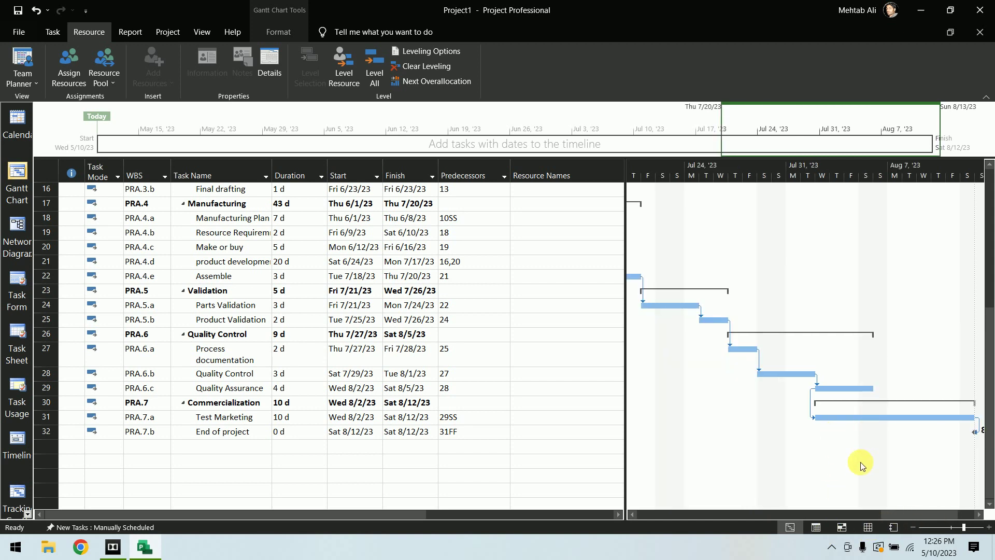
click(979, 514)
click(979, 514)
click(979, 514)
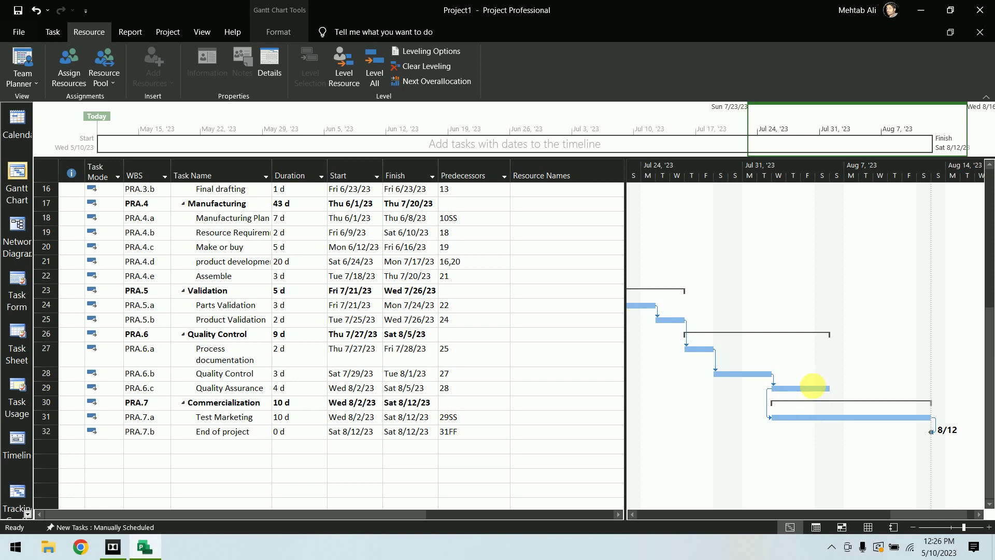
click(812, 387)
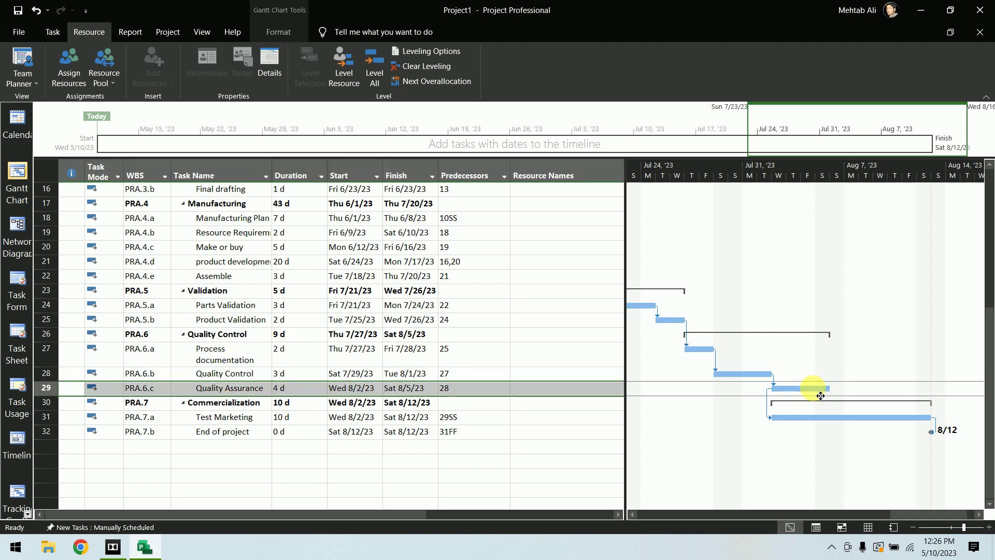
click(252, 417)
click(244, 389)
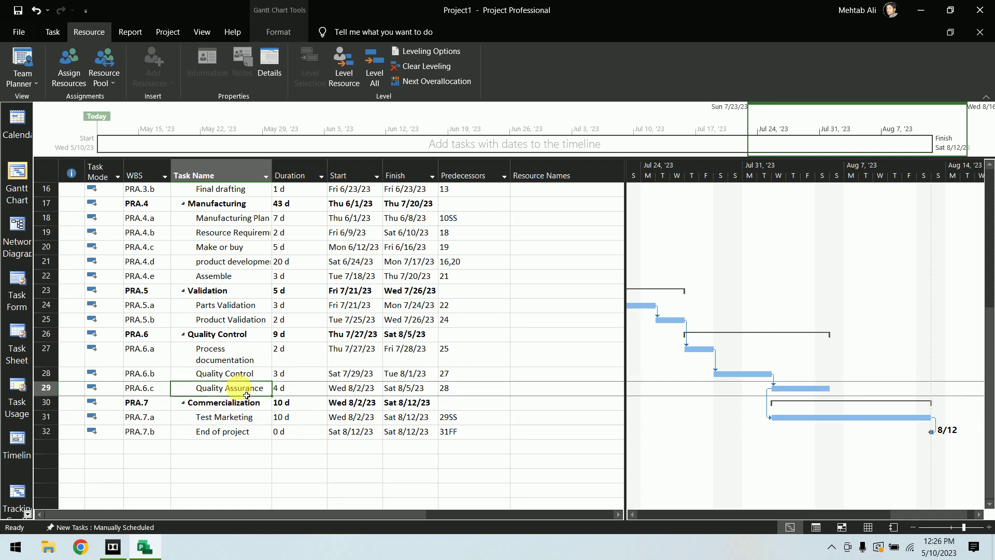
Assign the Designer resource to both the Quality Assurance and the Test Marketing tasks.
drag(629, 422, 673, 423)
click(660, 392)
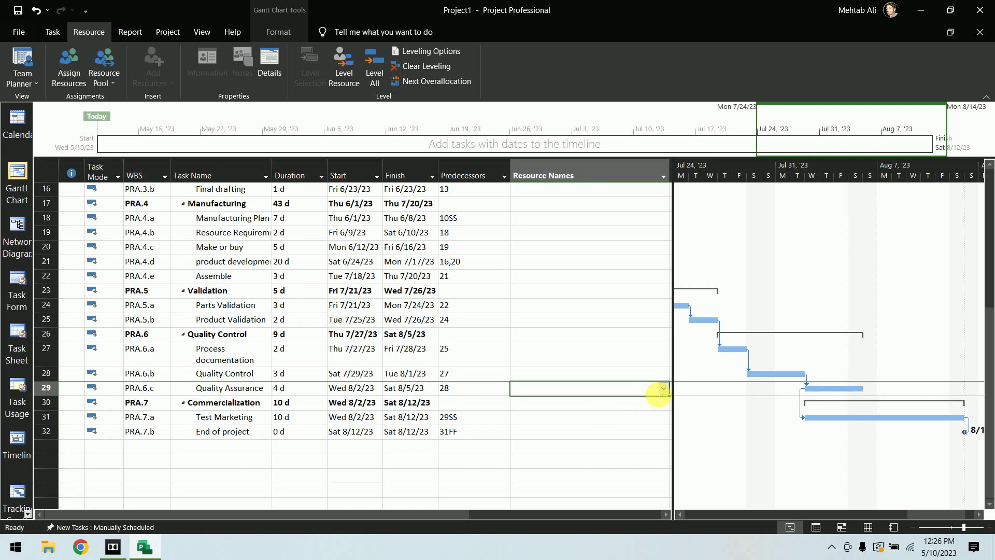
click(663, 390)
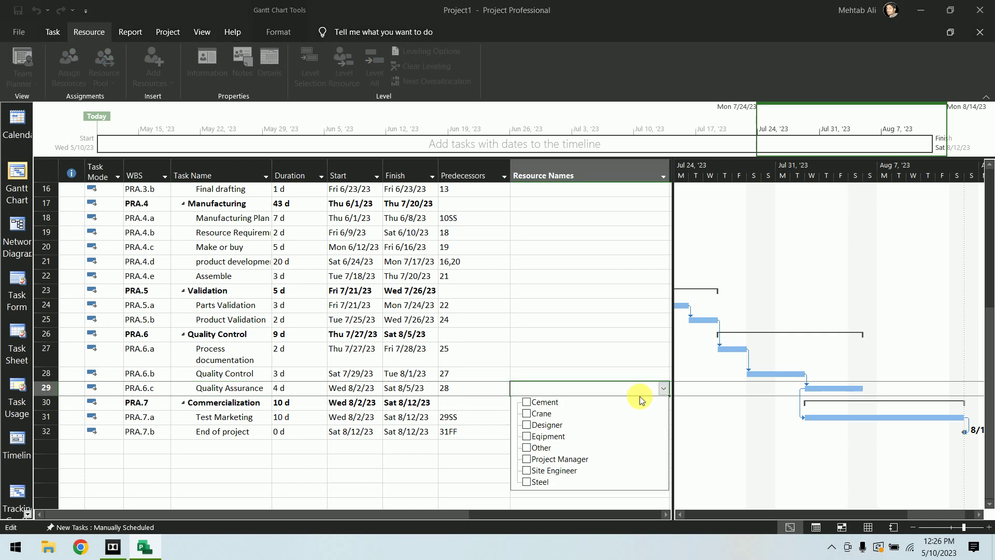
click(527, 426)
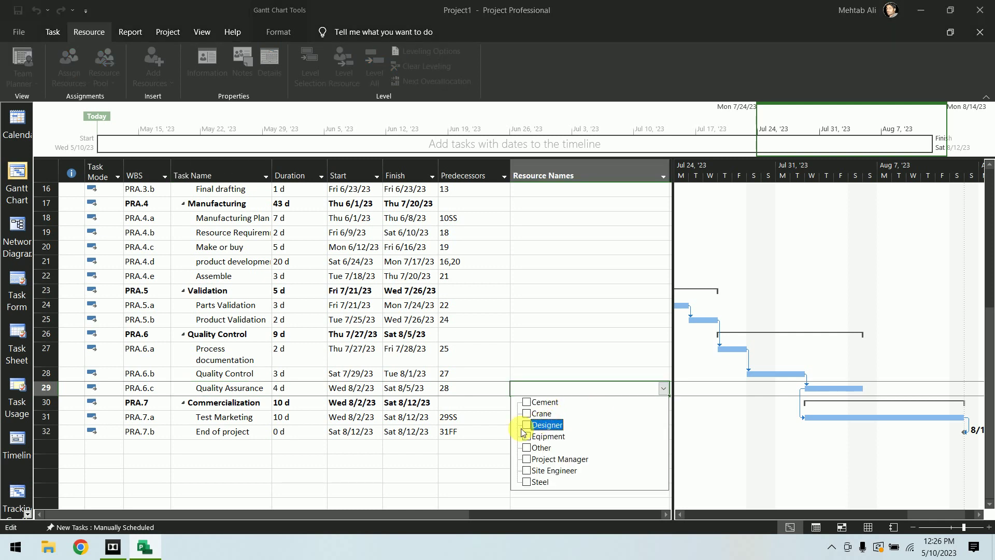
click(457, 465)
click(661, 418)
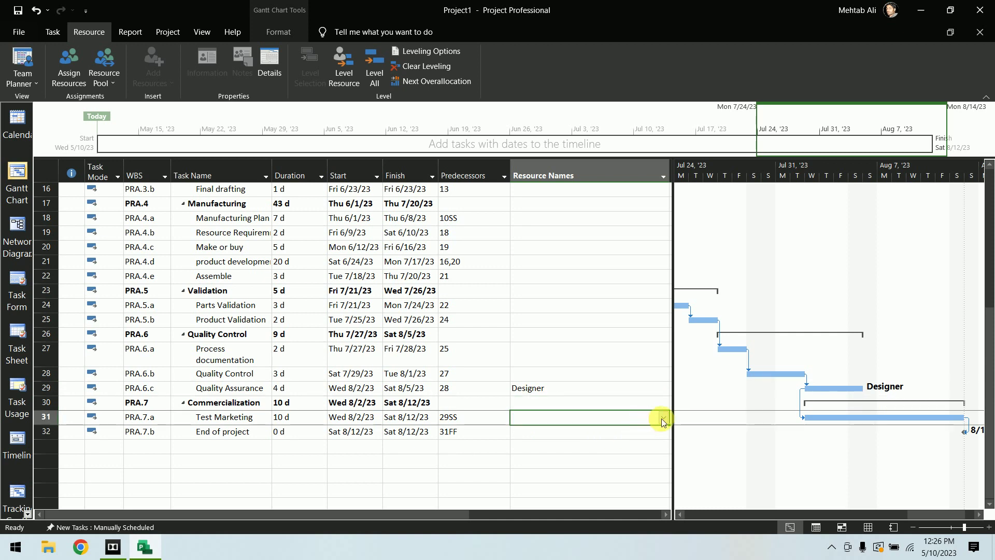
click(663, 417)
click(527, 455)
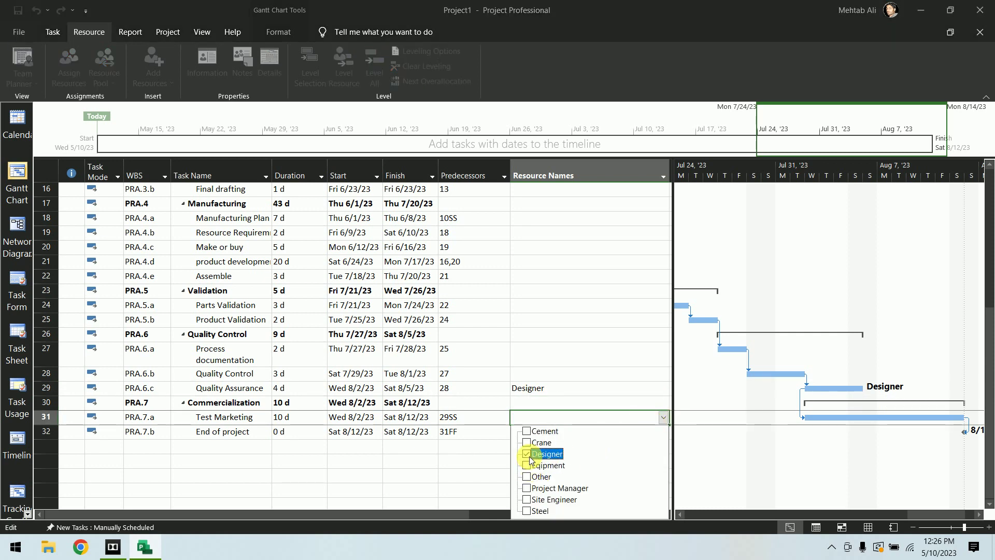
click(439, 474)
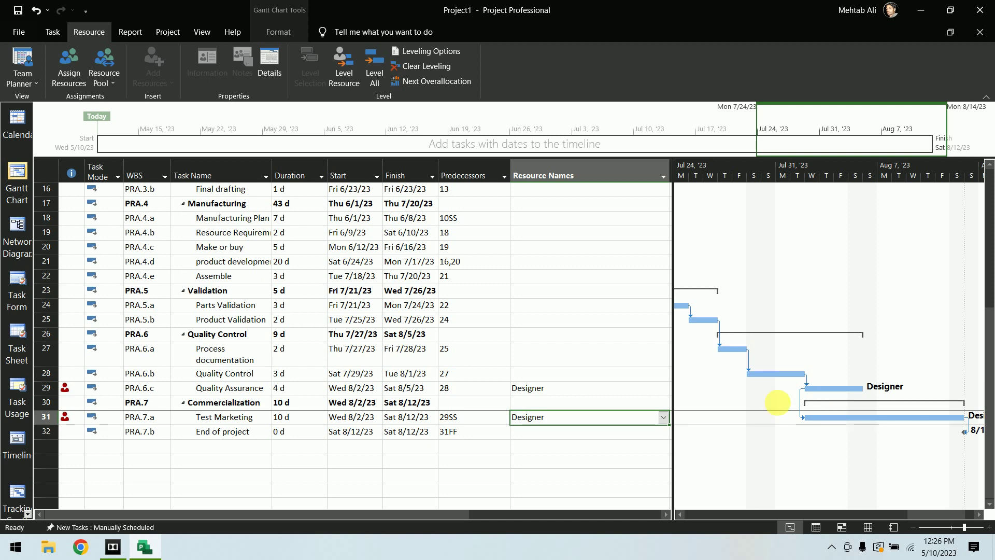
Set the Designer's units to 0.5 on the Quality Assurance task, changing the duration but keeping the amount of work the same.
double_click(580, 388)
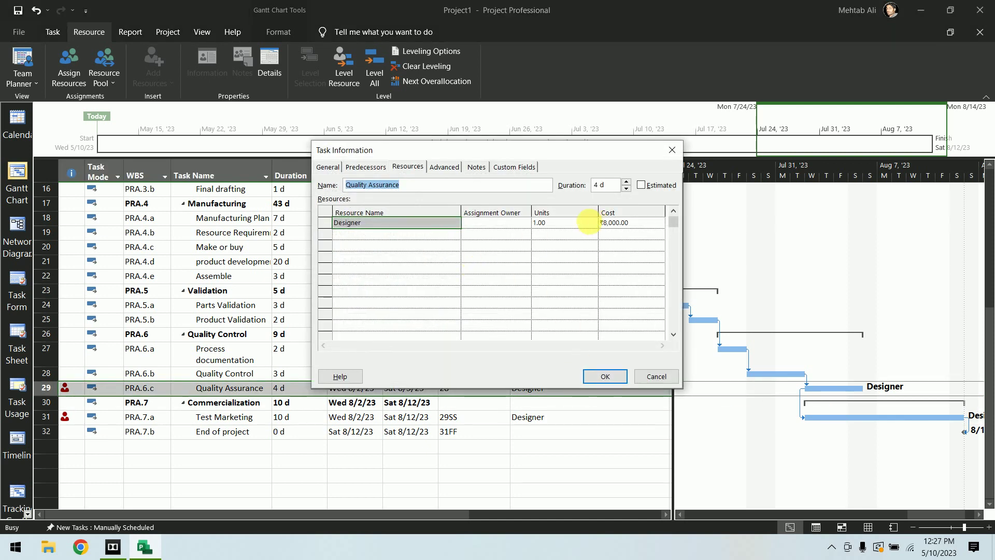
click(586, 224)
text(0.)
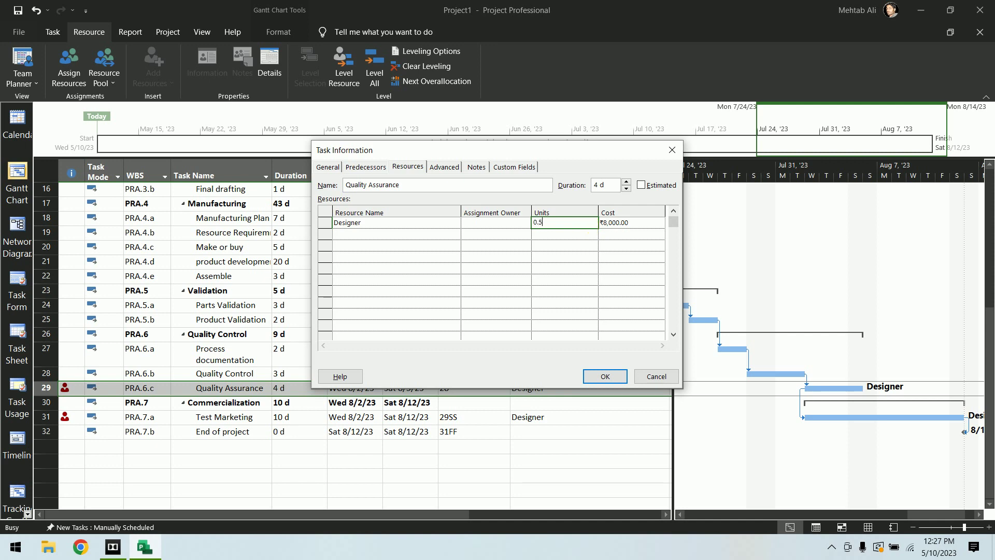
click(607, 378)
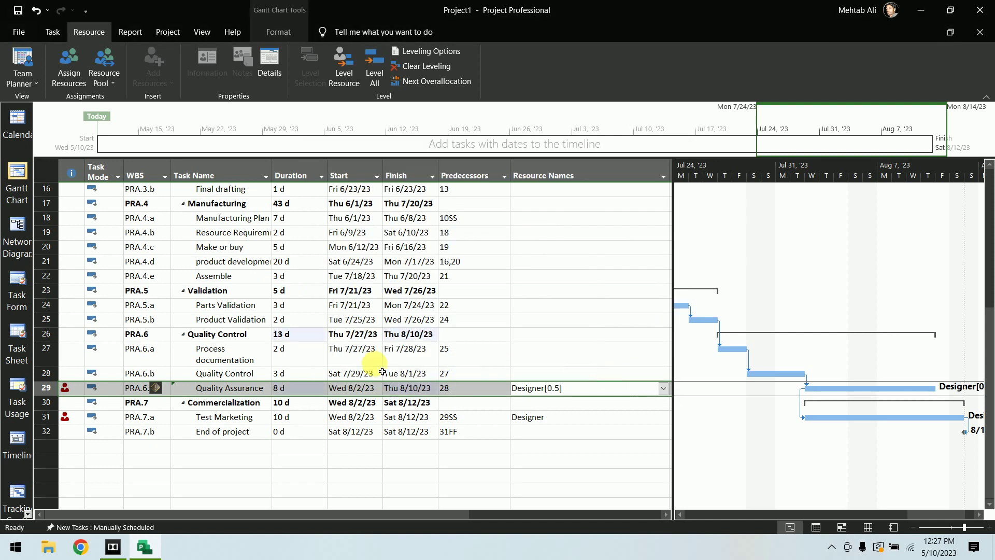
click(158, 390)
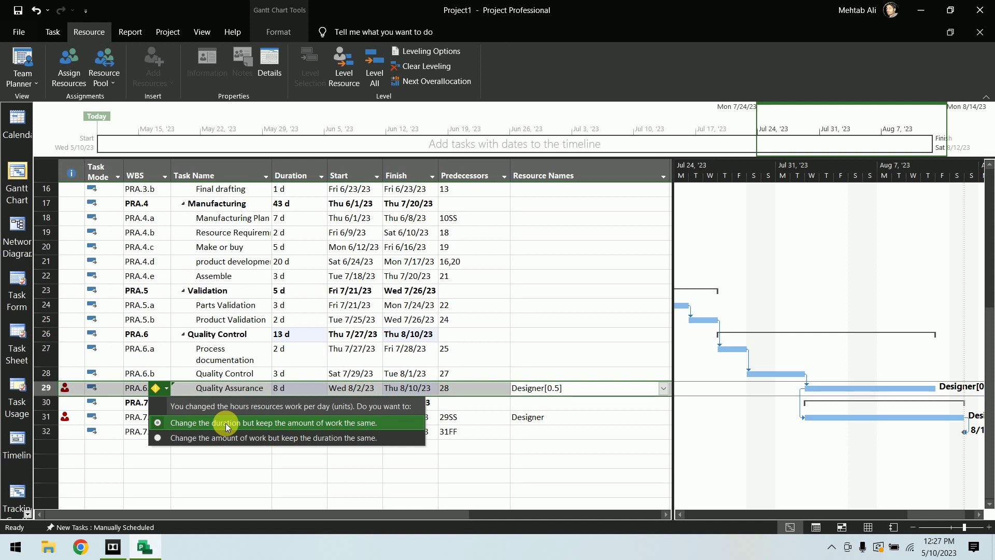
click(256, 425)
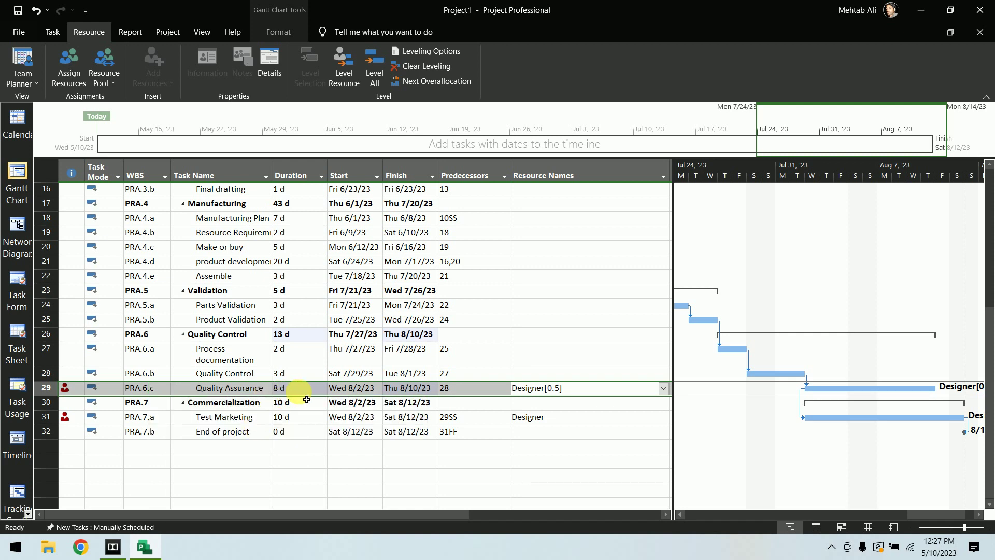
Set the Designer's units to 0.5 on the Test Marketing task, changing the amount of work but keeping the duration the same.
click(556, 421)
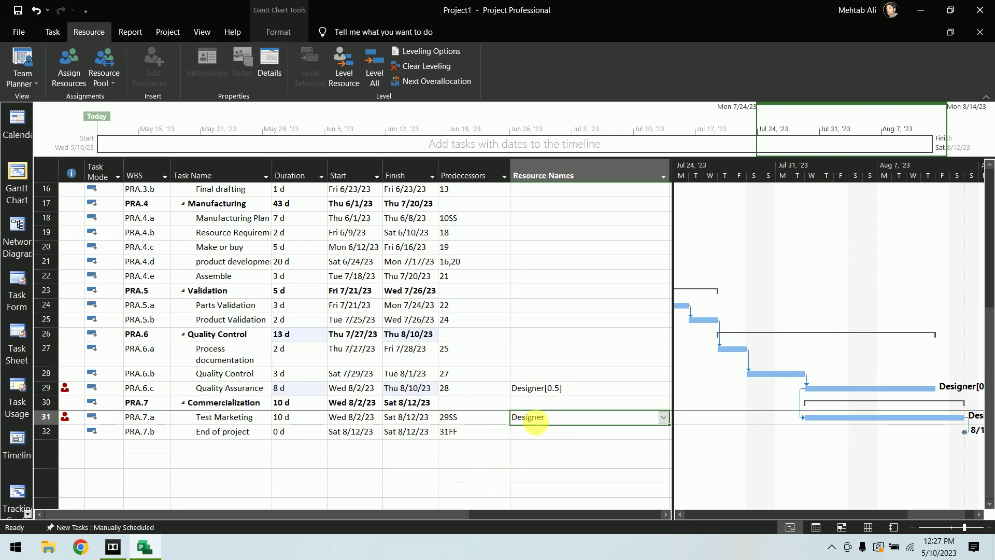
double_click(559, 415)
click(565, 222)
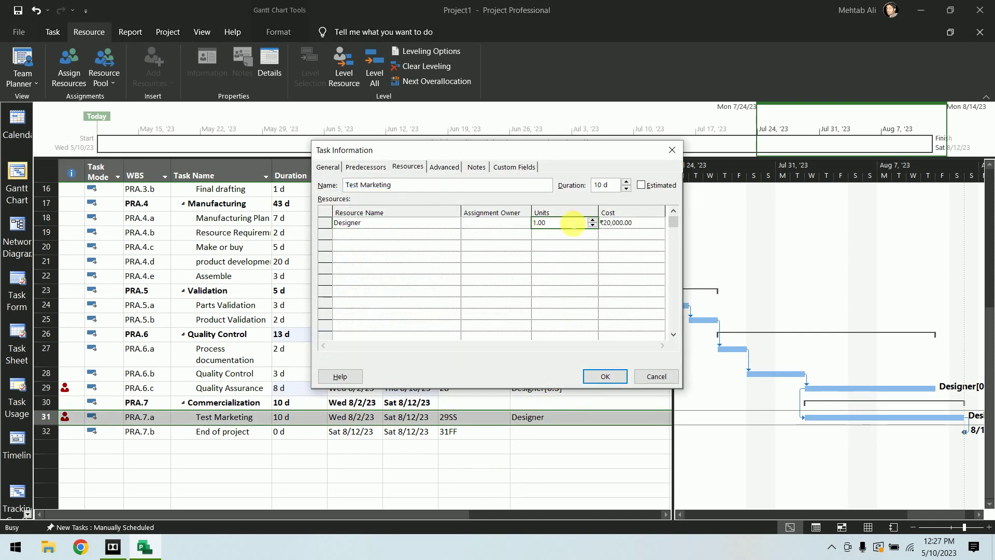
text(0.5)
key(Return)
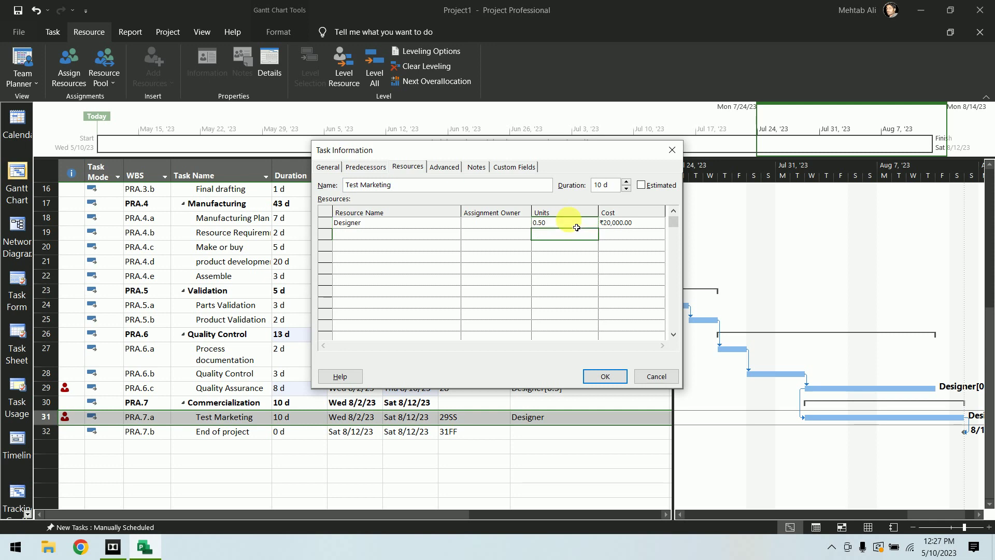
click(605, 377)
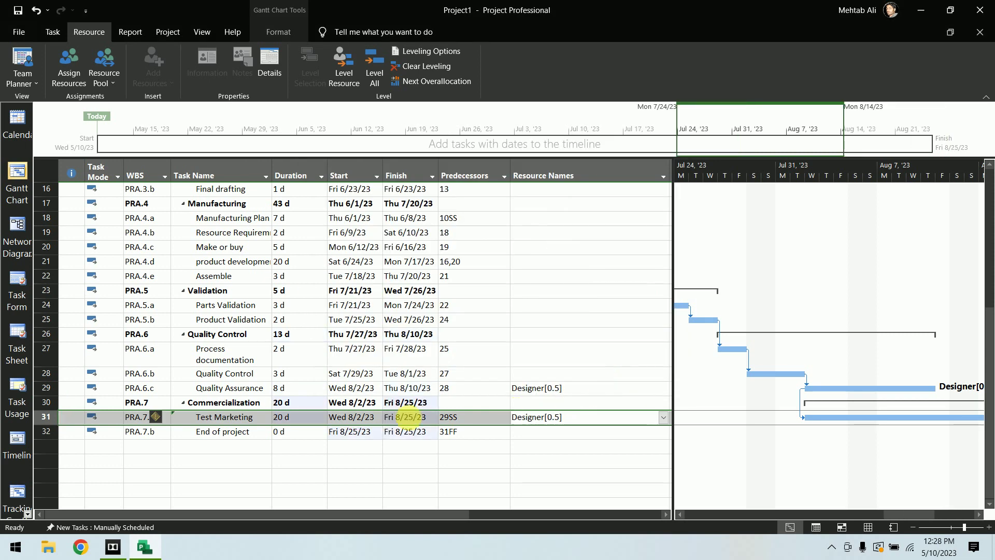
click(158, 418)
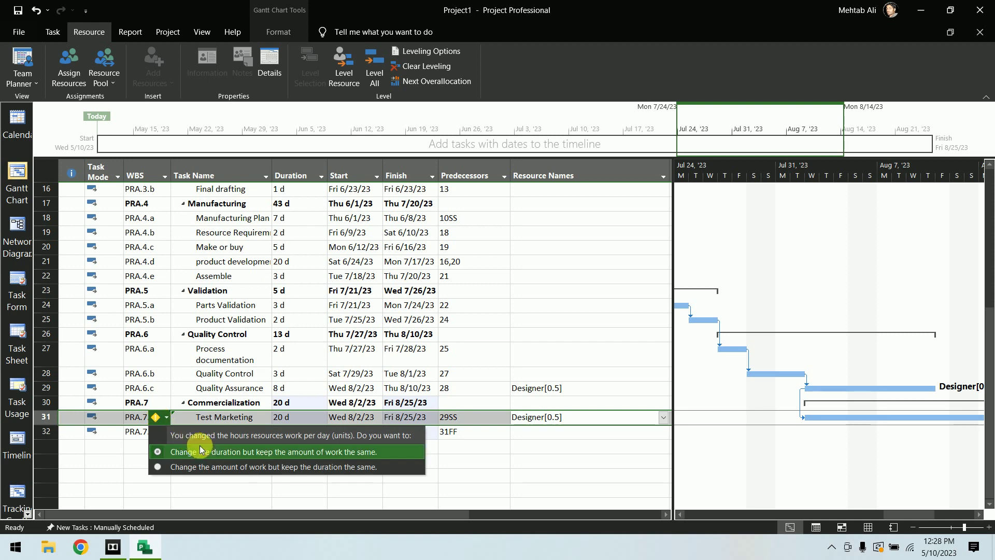
click(283, 471)
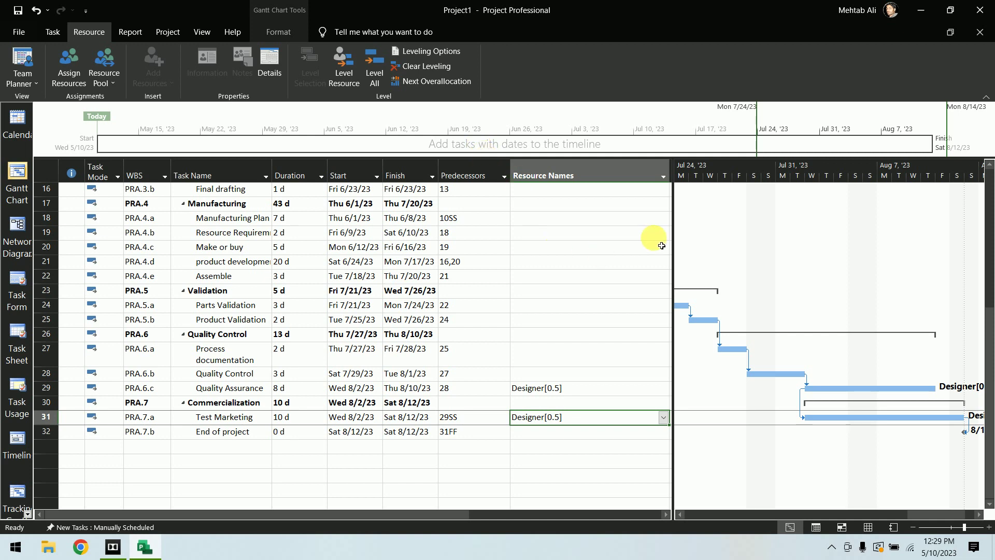
Set the default Baseline for the entire project.
drag(673, 240, 581, 242)
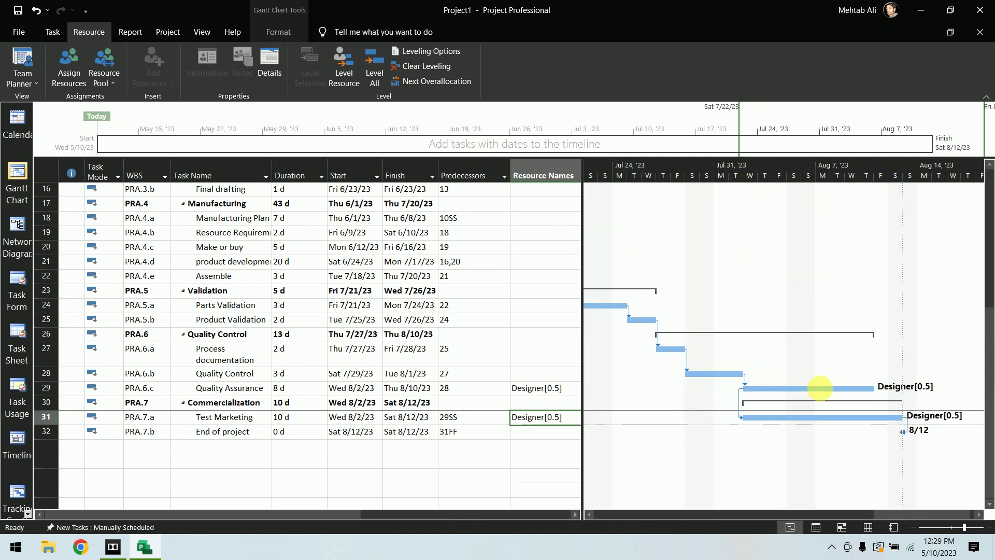
drag(893, 513, 708, 502)
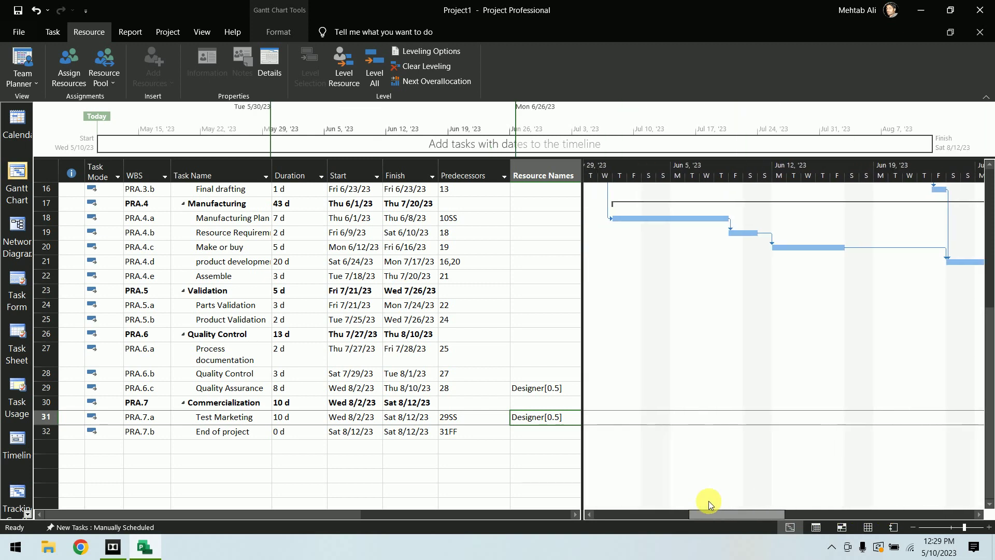
click(912, 527)
click(911, 527)
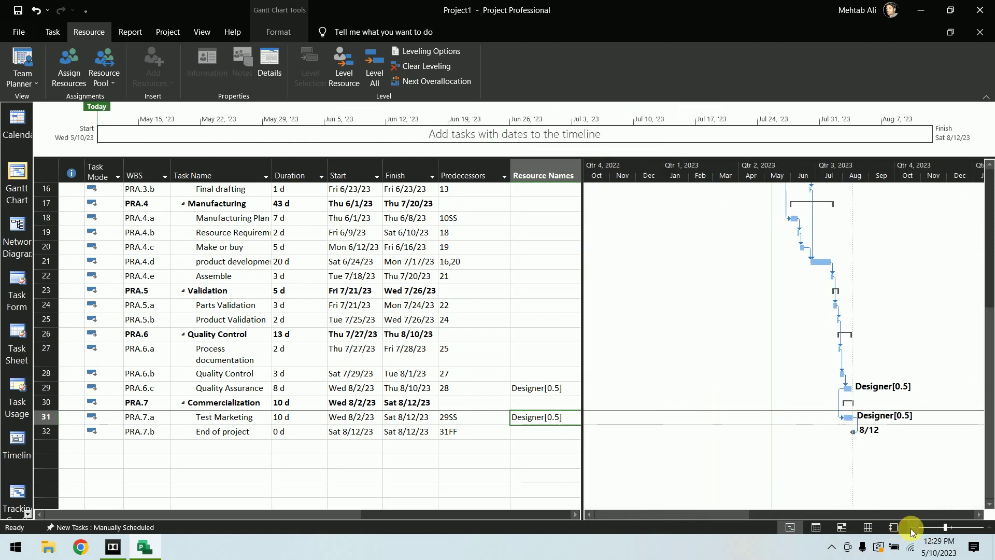
scroll(854, 374, up, 5)
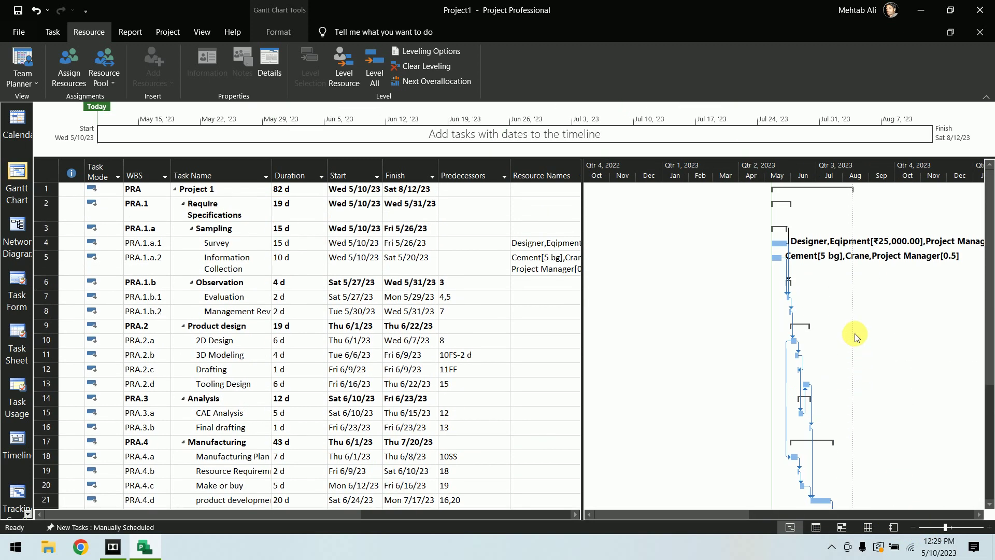
click(989, 527)
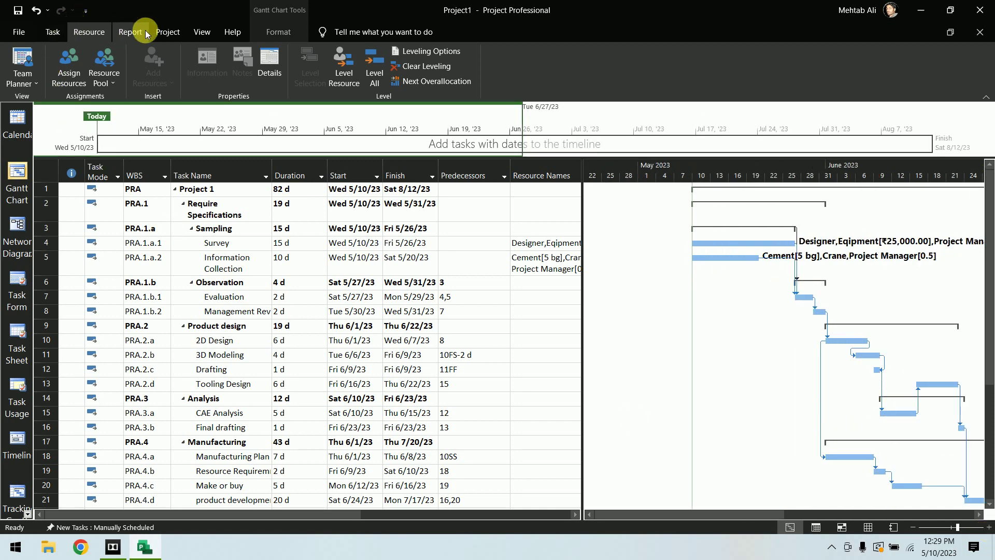
click(168, 32)
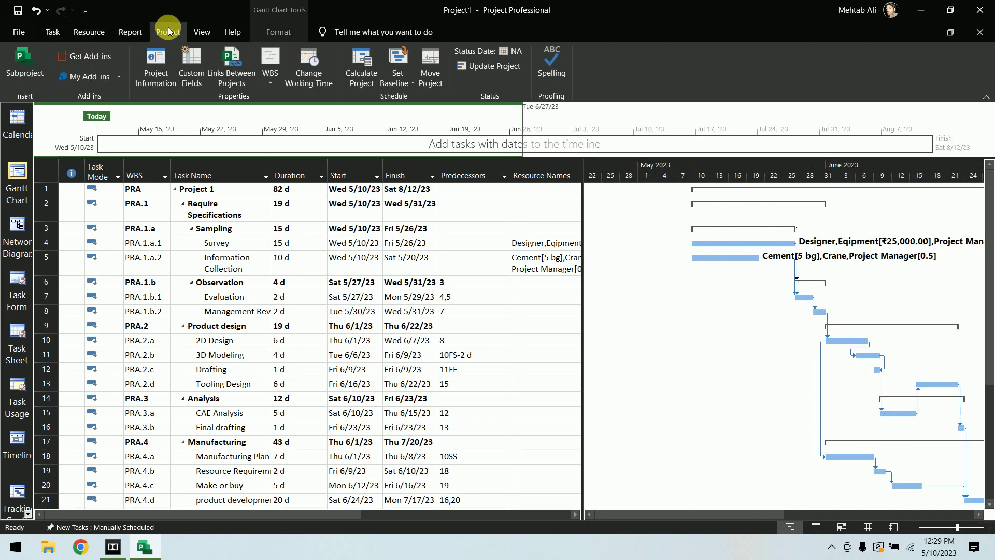
click(410, 85)
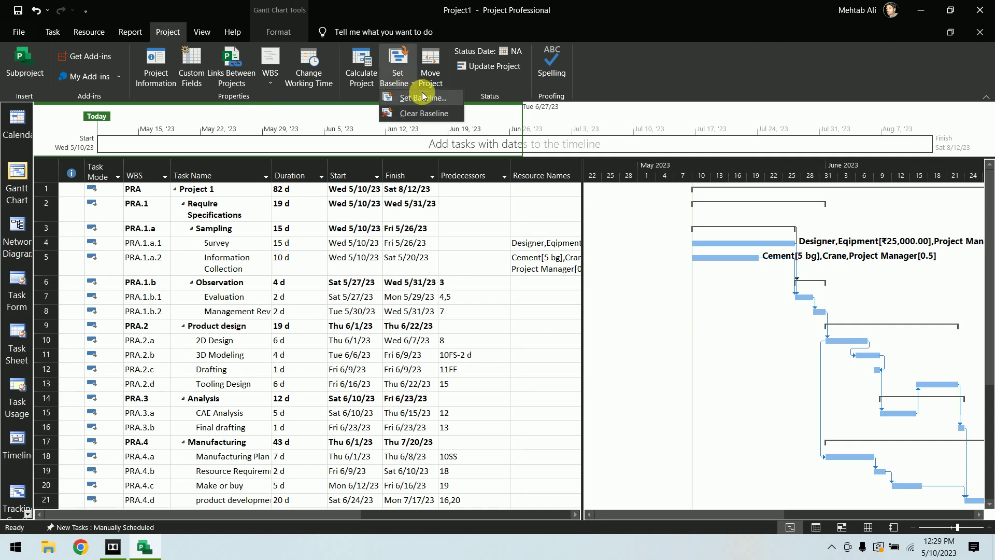
click(422, 97)
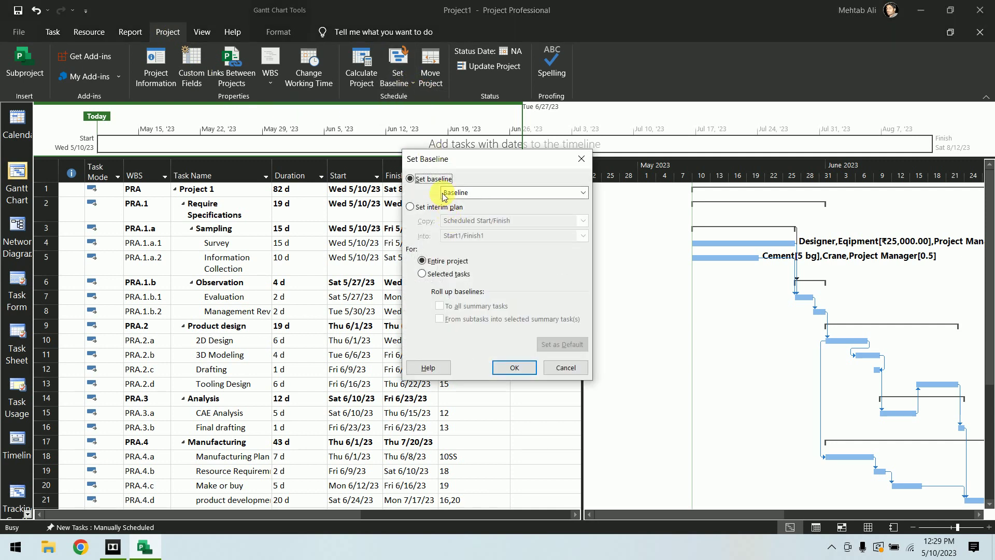
click(582, 193)
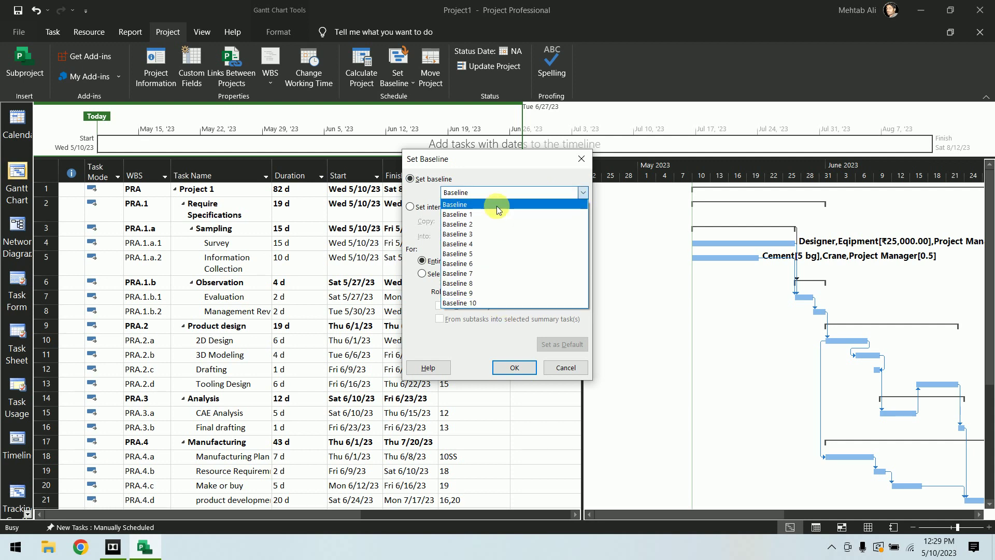
click(493, 190)
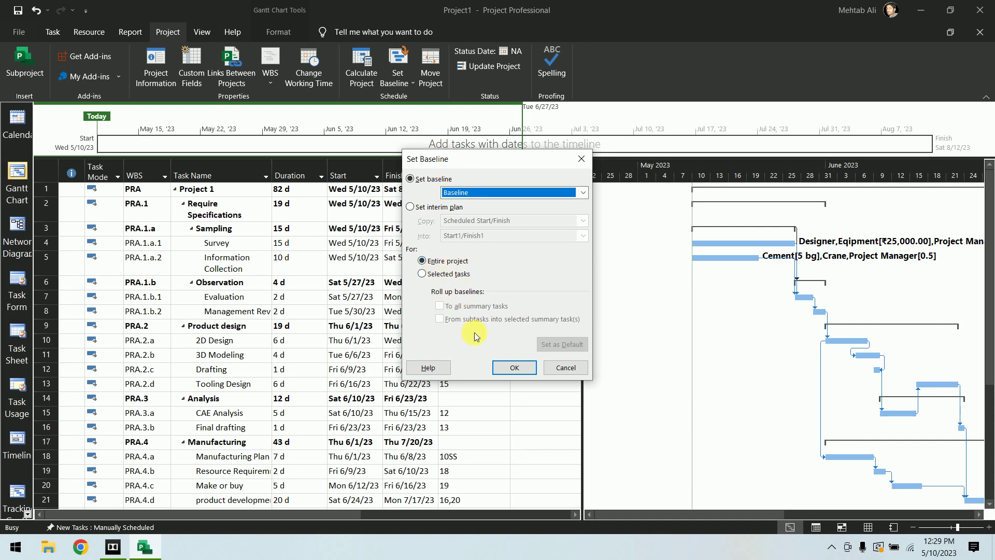
click(513, 368)
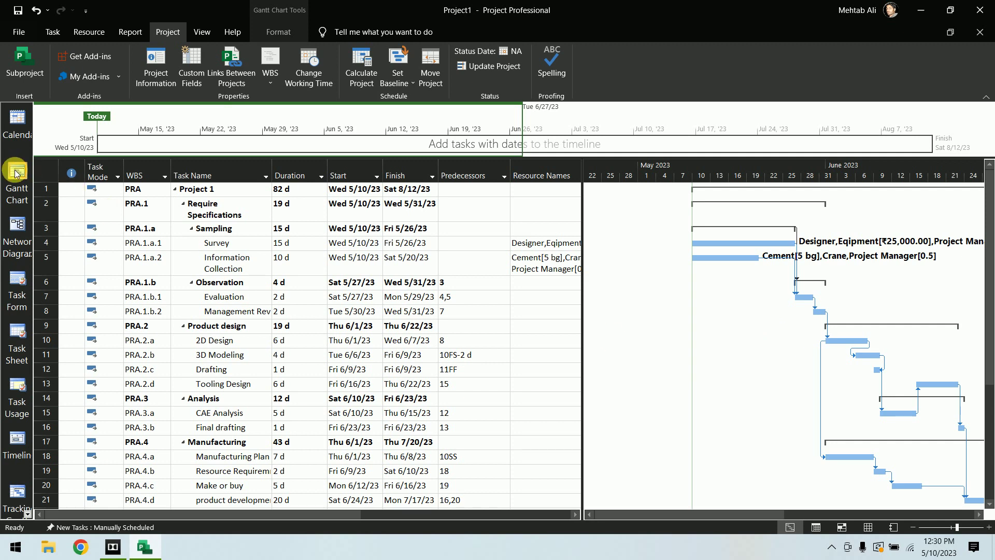
Open the Tracking Gantt view and examine the baseline bars beneath the scheduled task bars across the project's timescale.
click(28, 514)
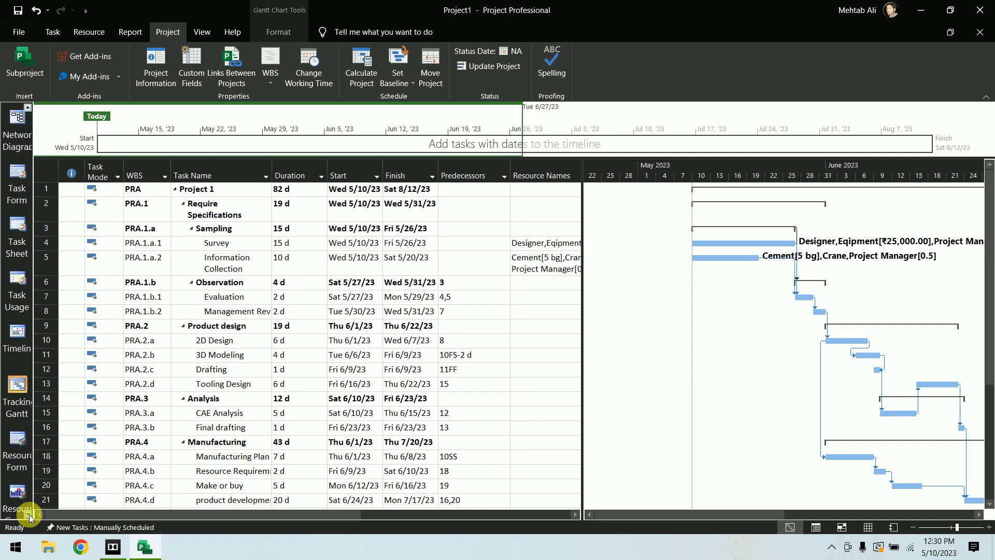
click(19, 390)
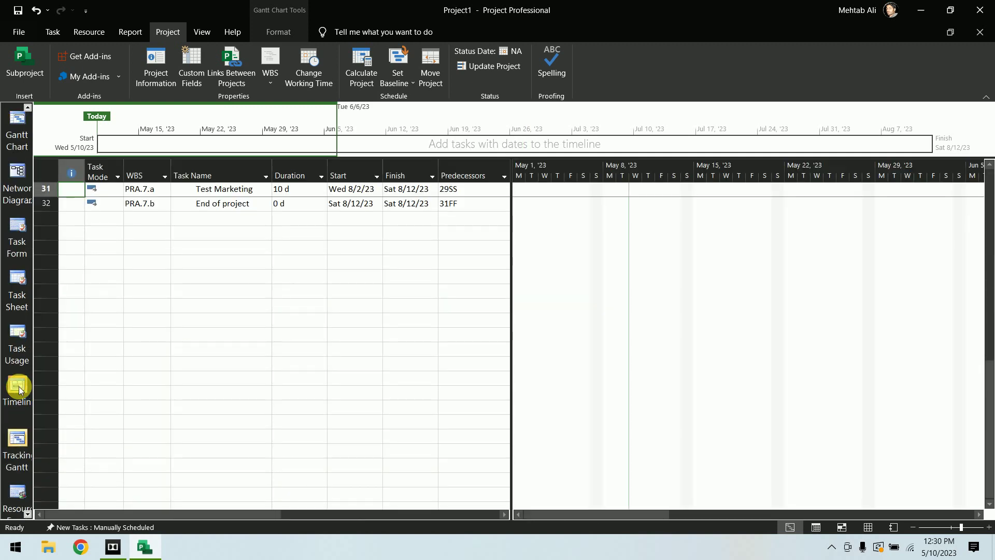
scroll(280, 247, up, 8)
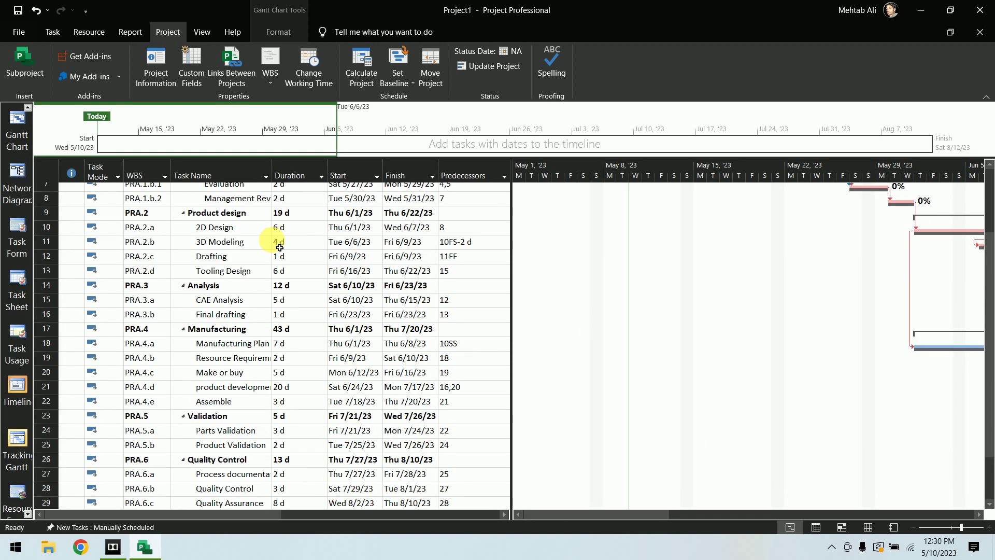
scroll(279, 247, up, 2)
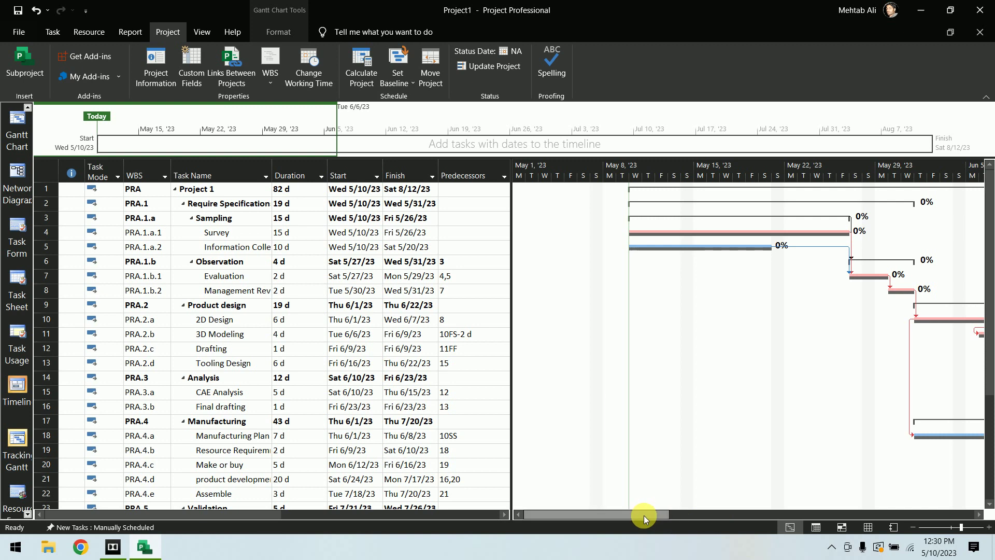
drag(643, 515, 774, 528)
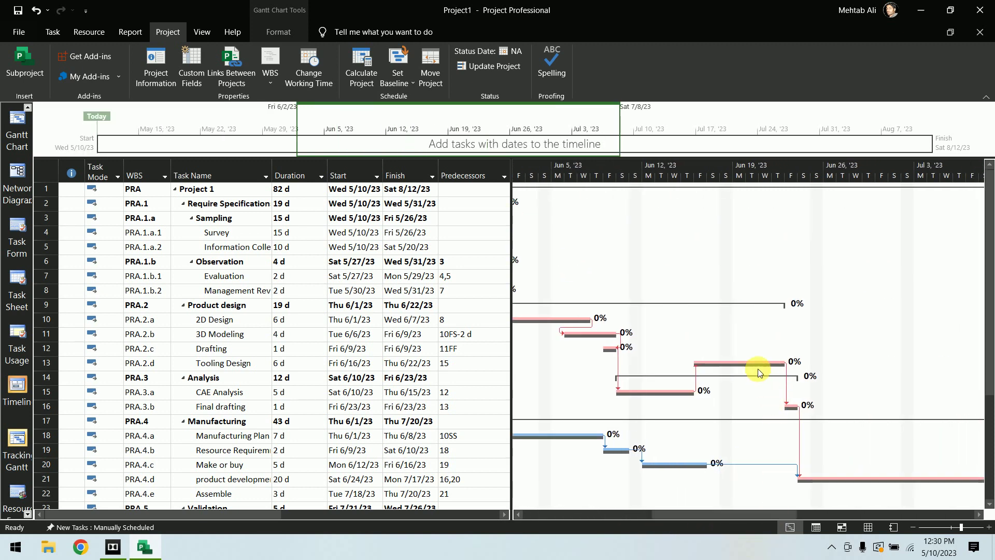
drag(778, 514, 660, 526)
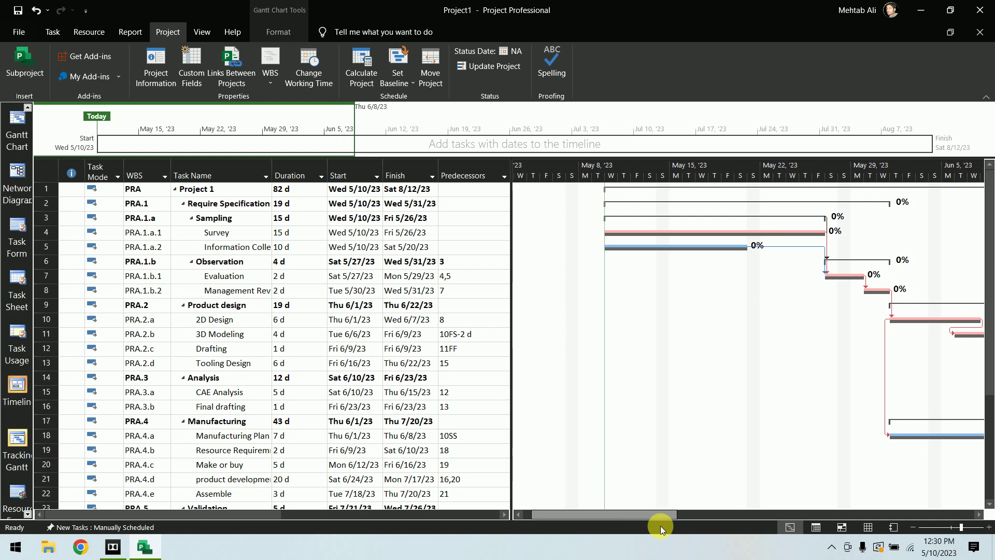
click(912, 527)
mouse_move(635, 515)
mouse_down()
mouse_move(812, 528)
mouse_move(627, 526)
mouse_up()
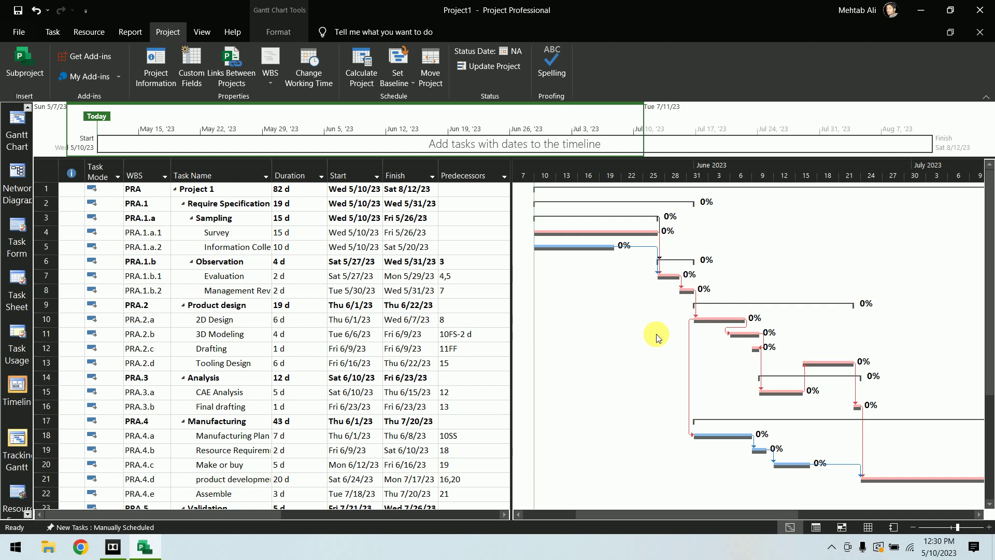
Set the default Baseline again for the entire project, overwriting the previously saved baseline data.
click(409, 81)
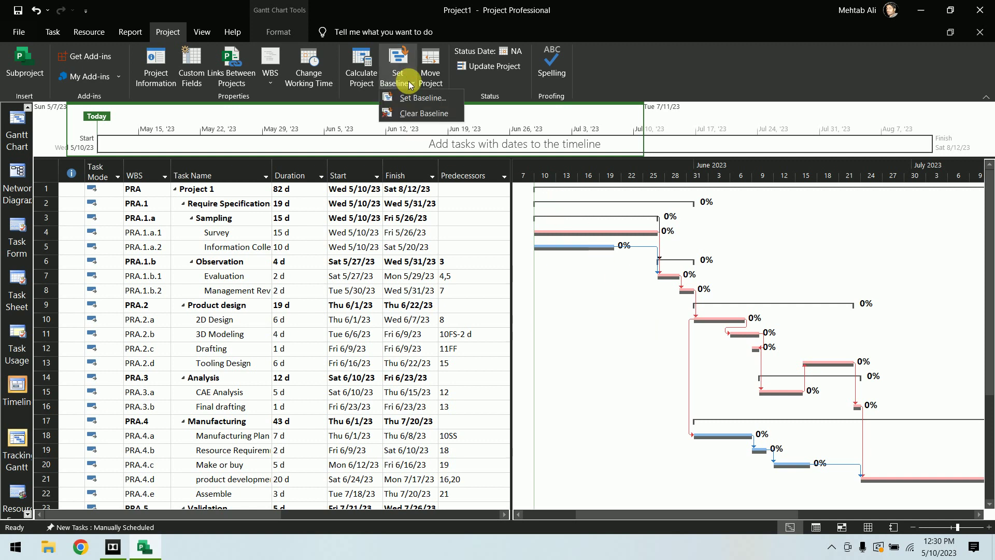
click(416, 98)
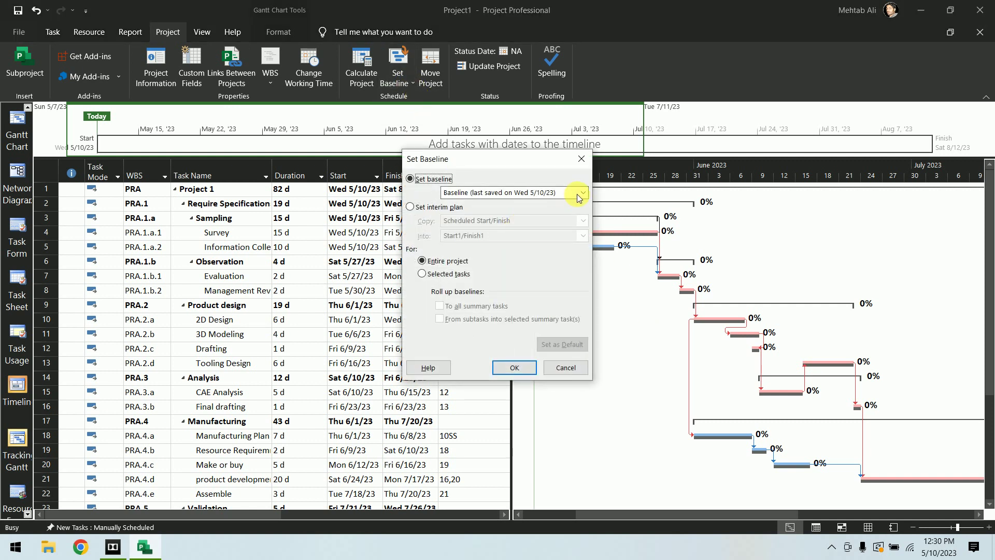
click(578, 193)
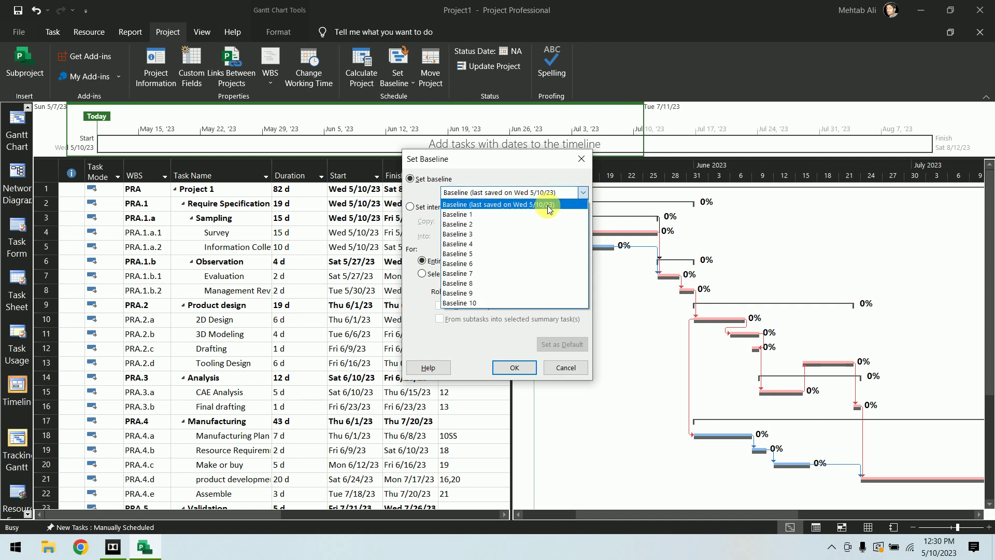
click(523, 234)
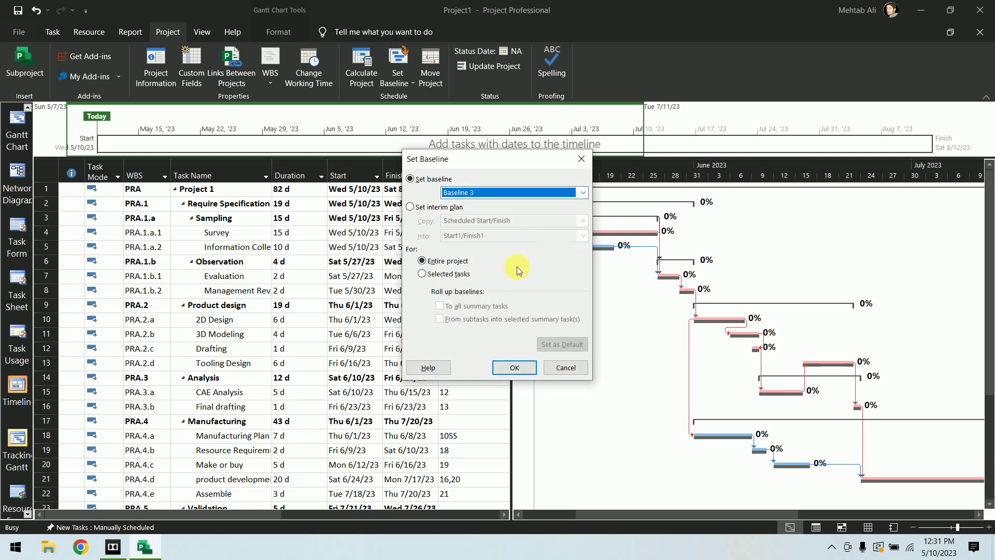
click(557, 193)
click(558, 205)
click(516, 368)
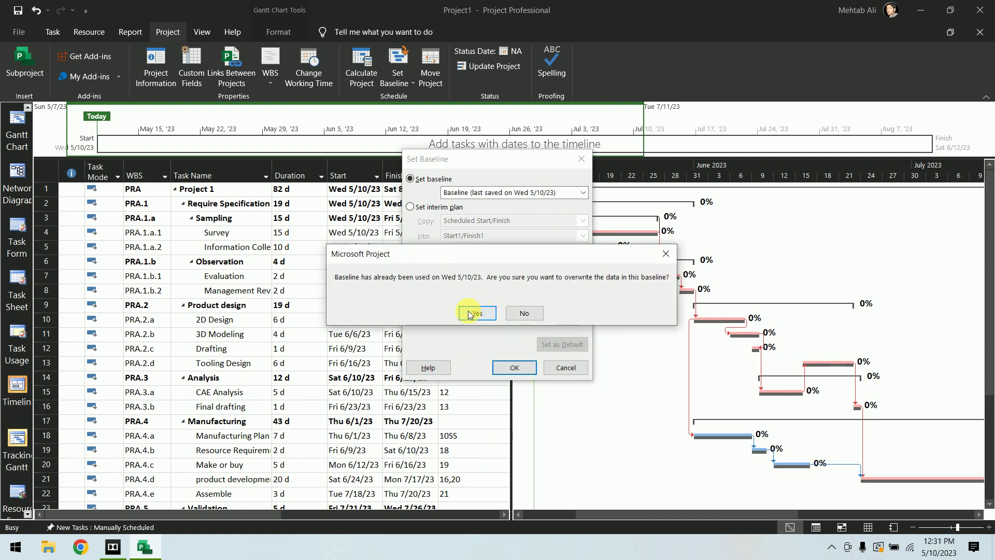
click(472, 311)
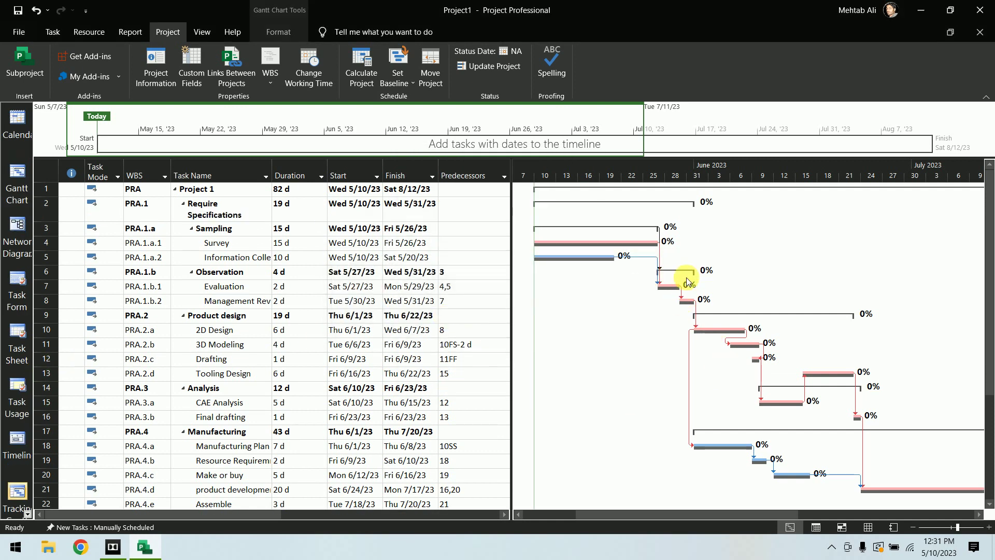
Compare the task bars in the Gantt Chart view with those in the Tracking Gantt view.
click(18, 177)
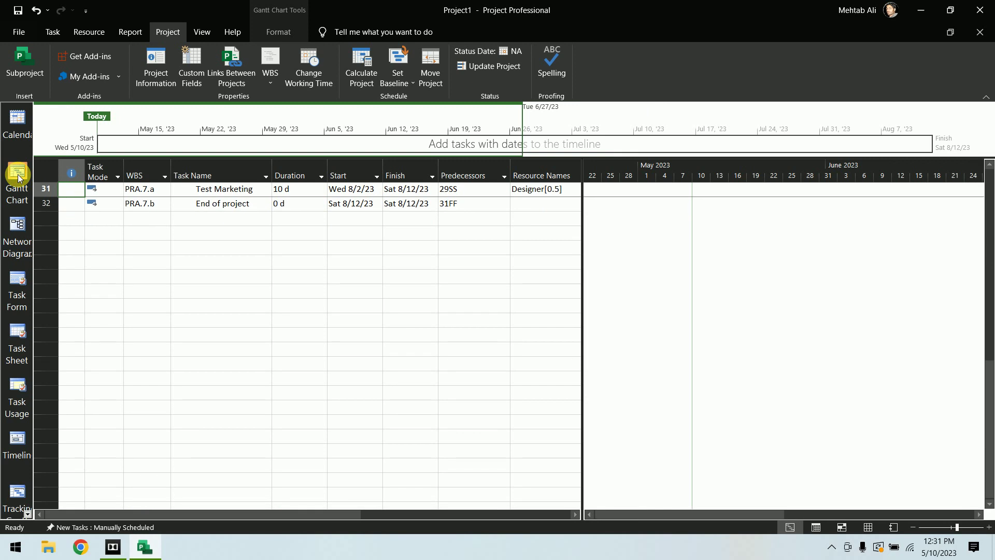
scroll(409, 348, up, 10)
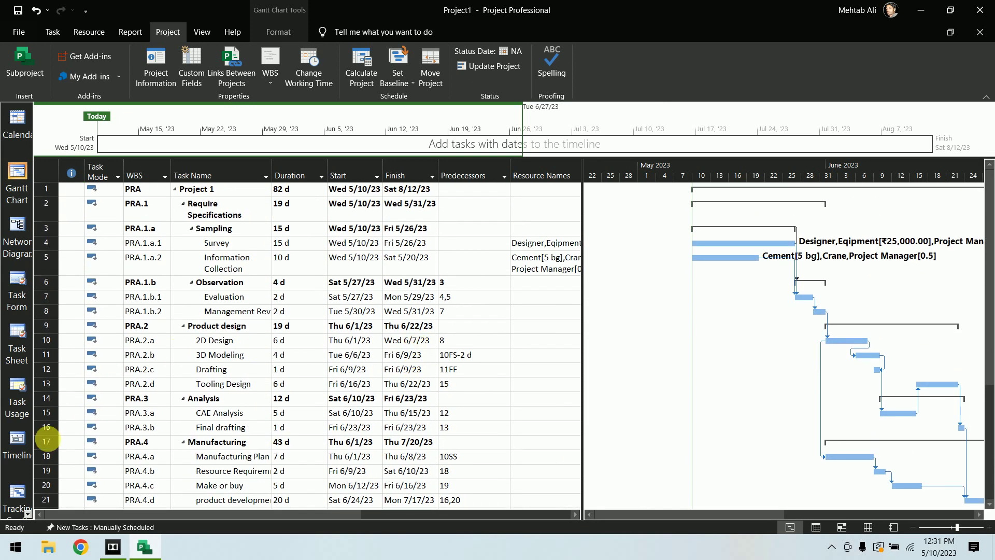
click(17, 493)
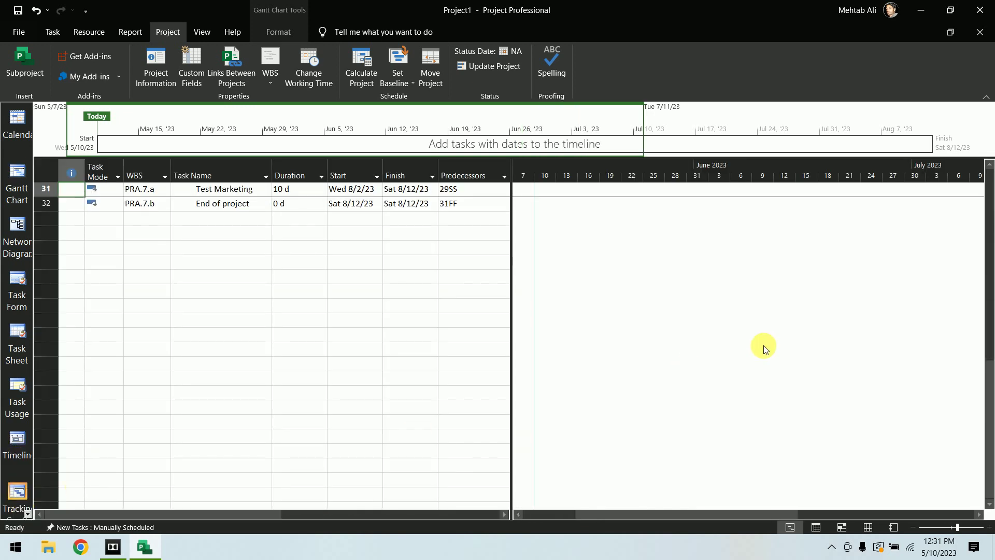
scroll(764, 349, up, 10)
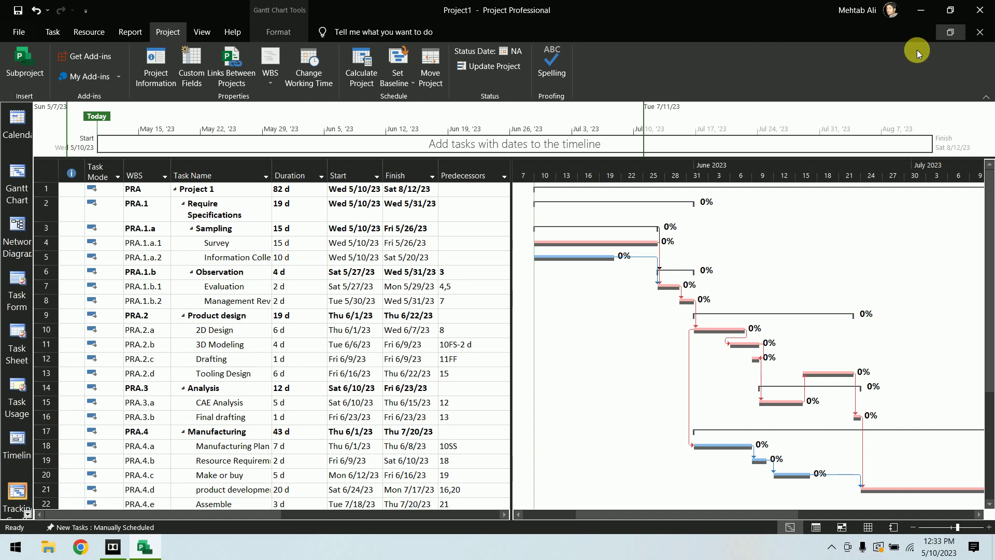
Minimize the project window and refresh the desktop.
click(917, 10)
right_click(532, 125)
click(569, 165)
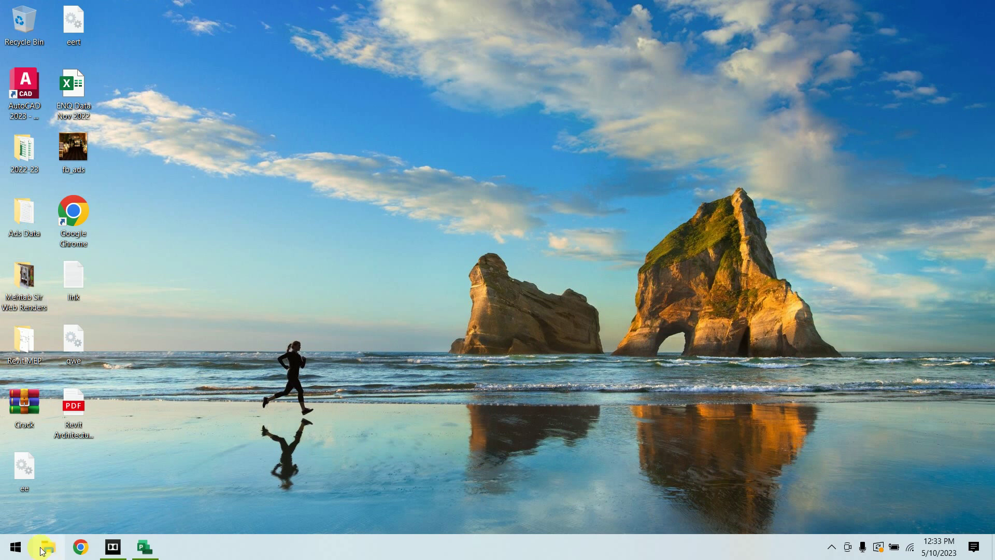
Switch to File Explorer and open the New Volume (D:) drive.
click(80, 546)
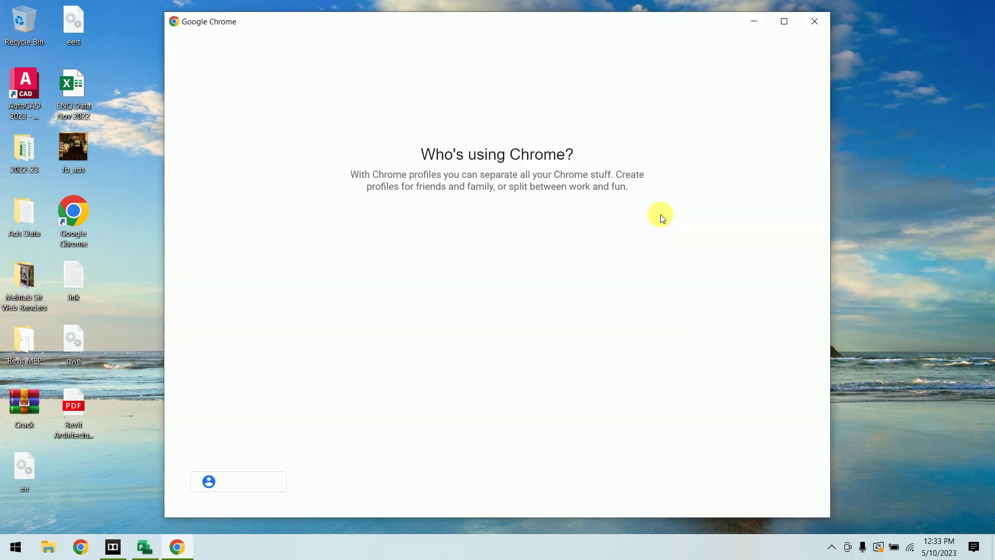
click(807, 26)
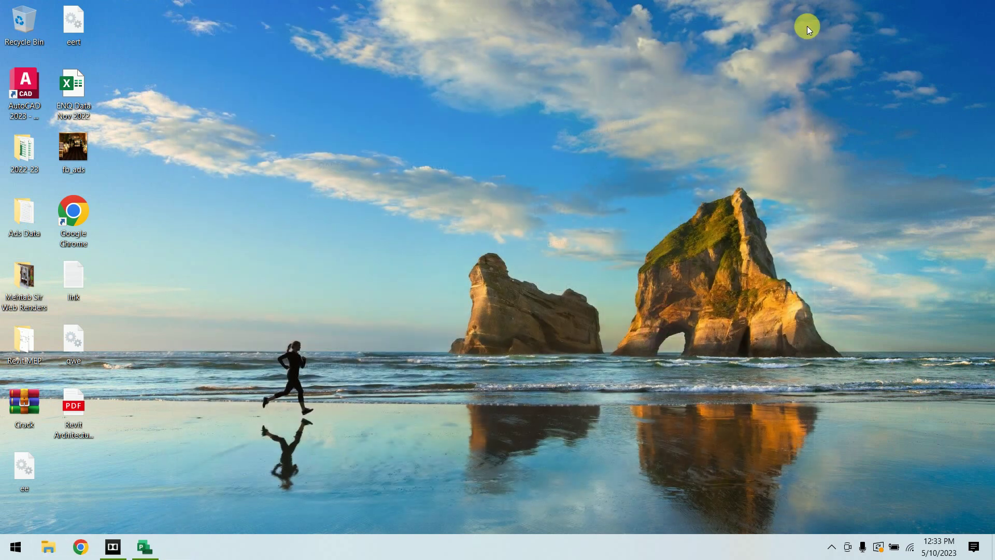
key(super+e)
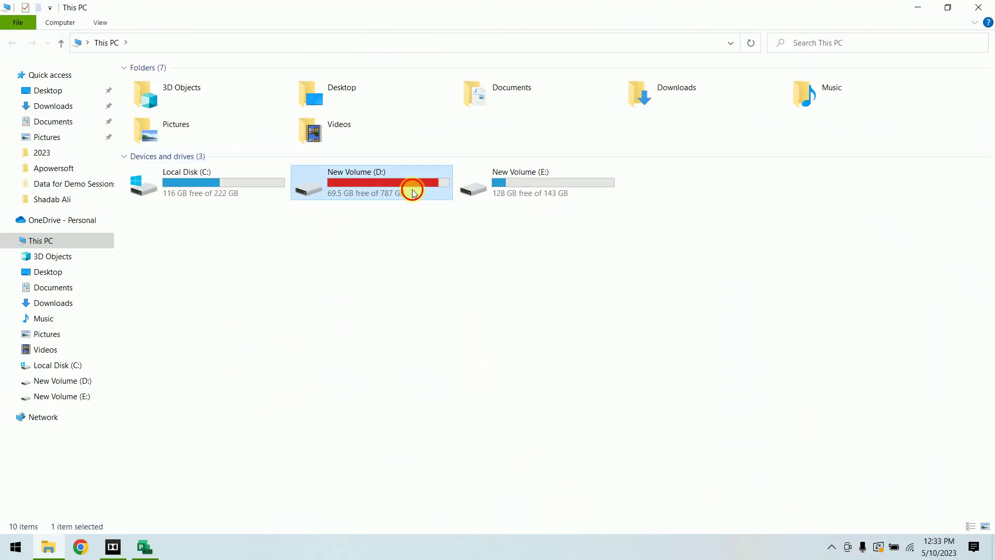
double_click(411, 188)
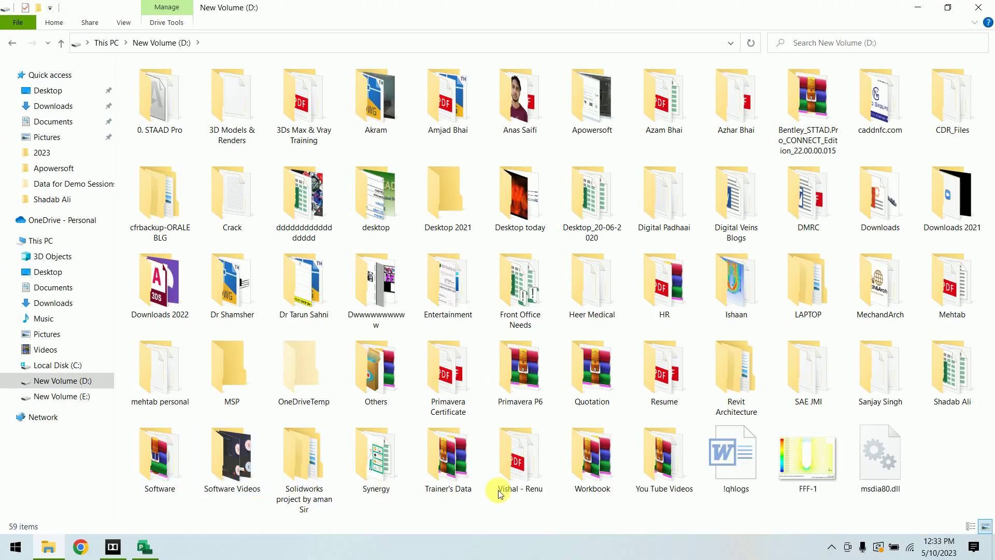
double_click(457, 484)
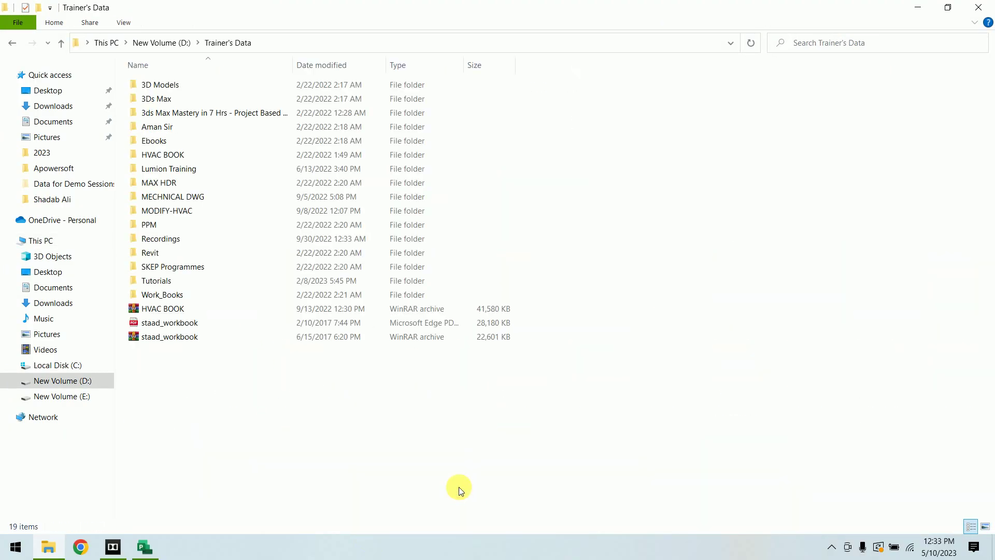
double_click(182, 294)
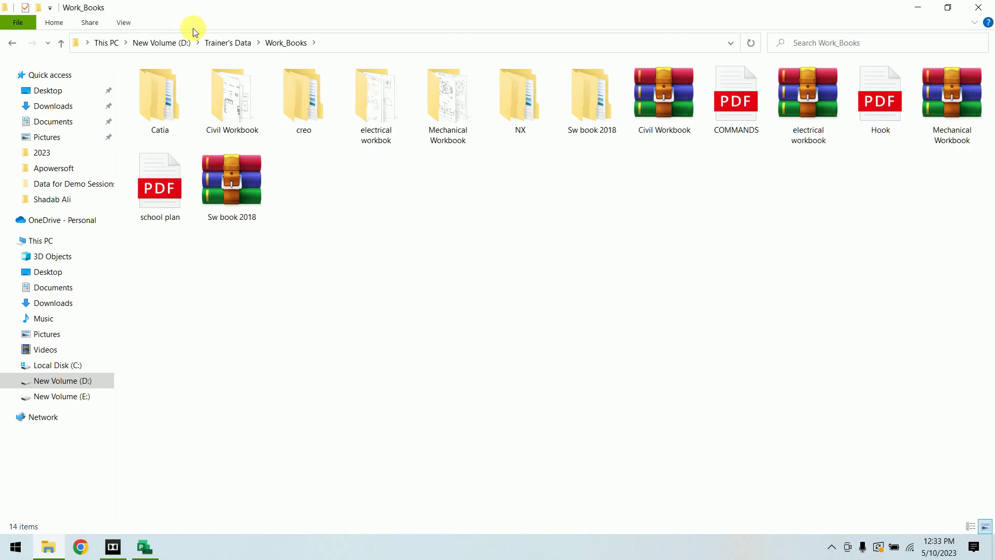
click(234, 42)
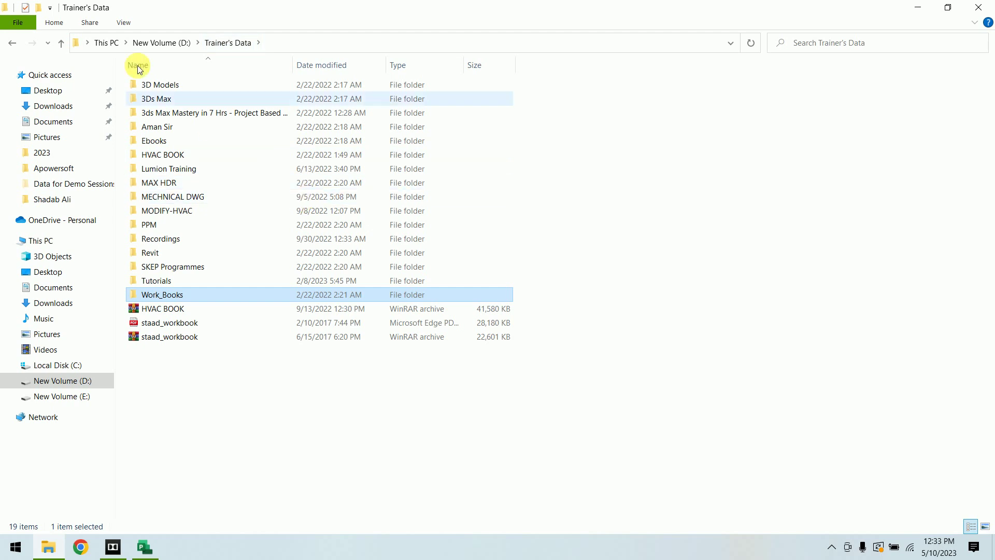
click(176, 42)
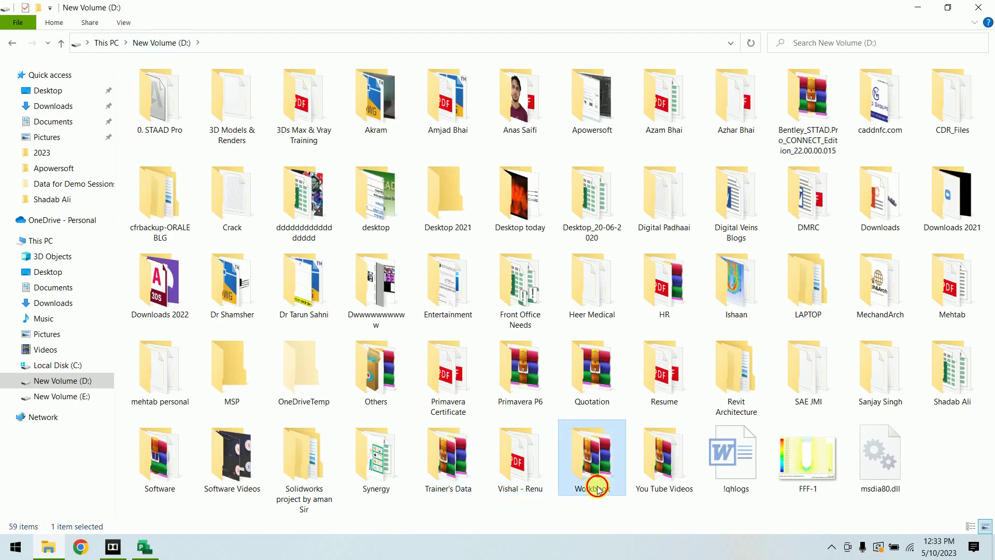
Open the PPM_MSP_Civil_Workbook PDF from the All Workbook folder inside Workbook on the D: drive.
double_click(596, 488)
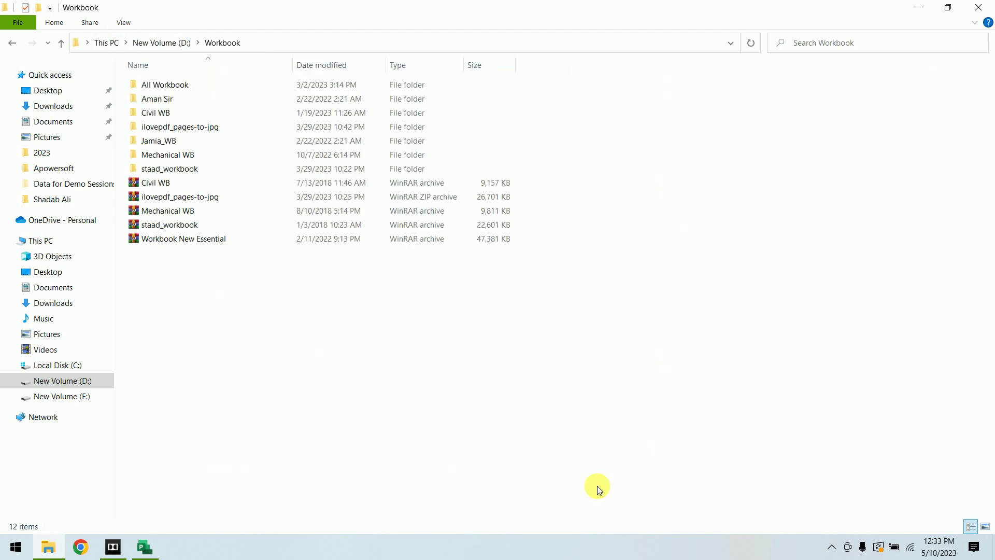
double_click(206, 84)
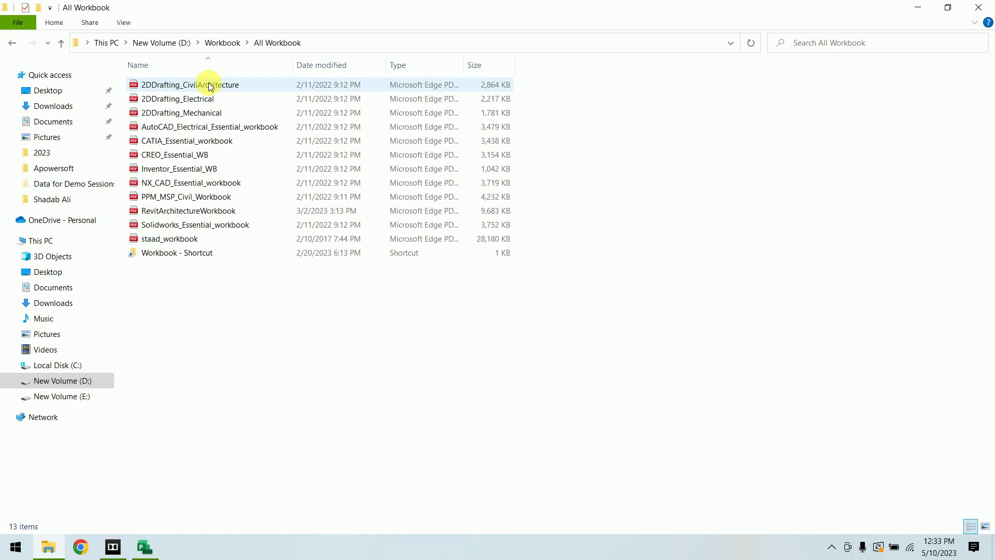
double_click(196, 198)
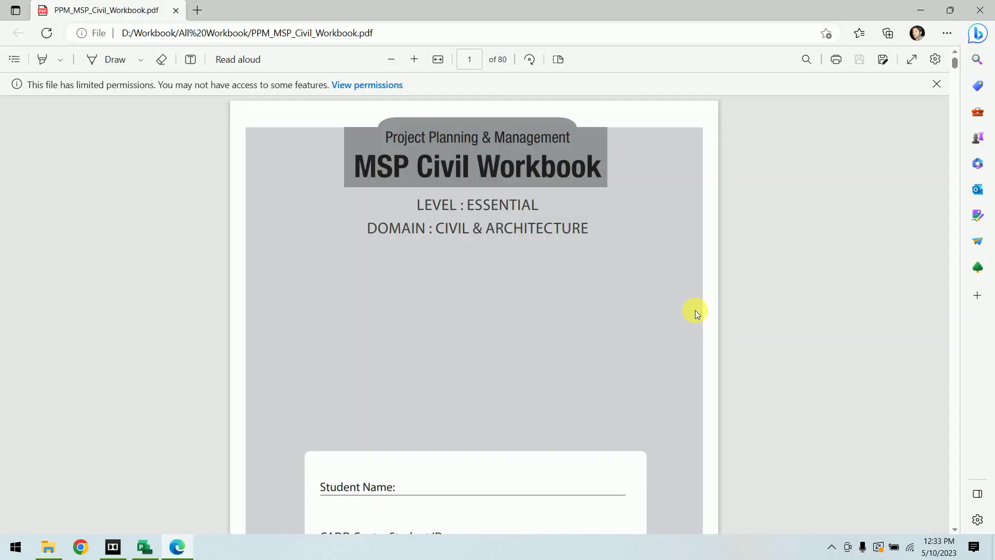
Review the workbook's table of contents and the multiple-choice questions of Chapter 1.
scroll(695, 310, down, 15)
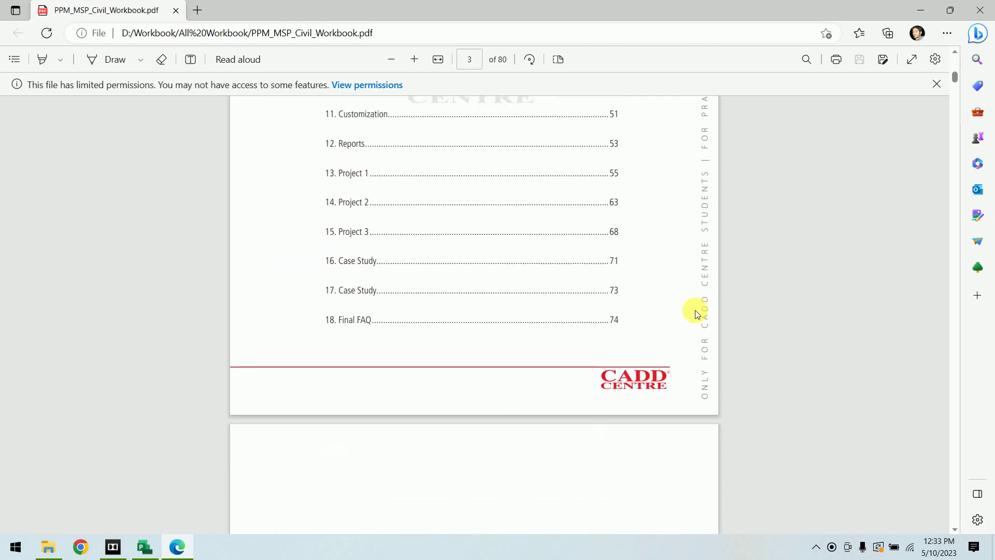
scroll(695, 310, up, 7)
scroll(695, 310, down, 3)
scroll(695, 310, up, 2)
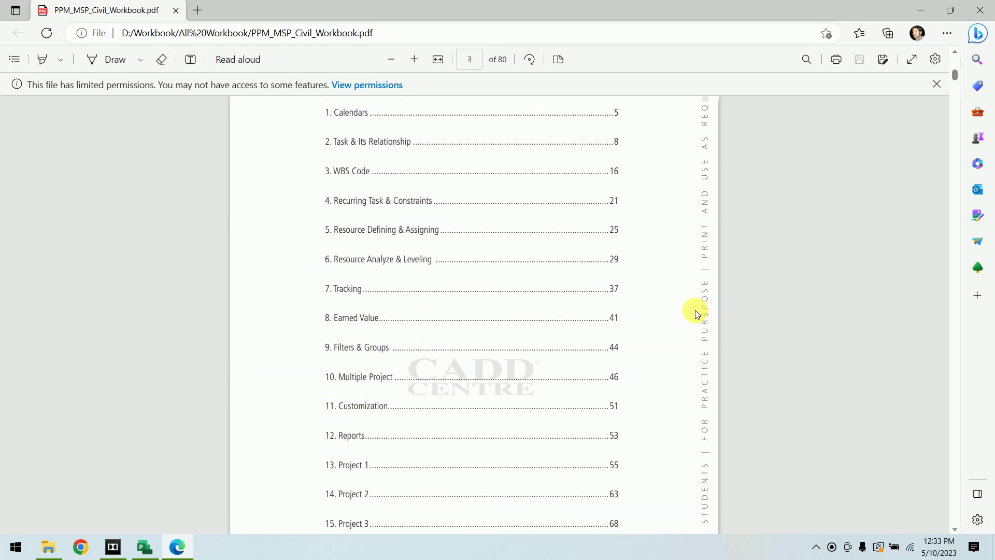
scroll(695, 310, down, 20)
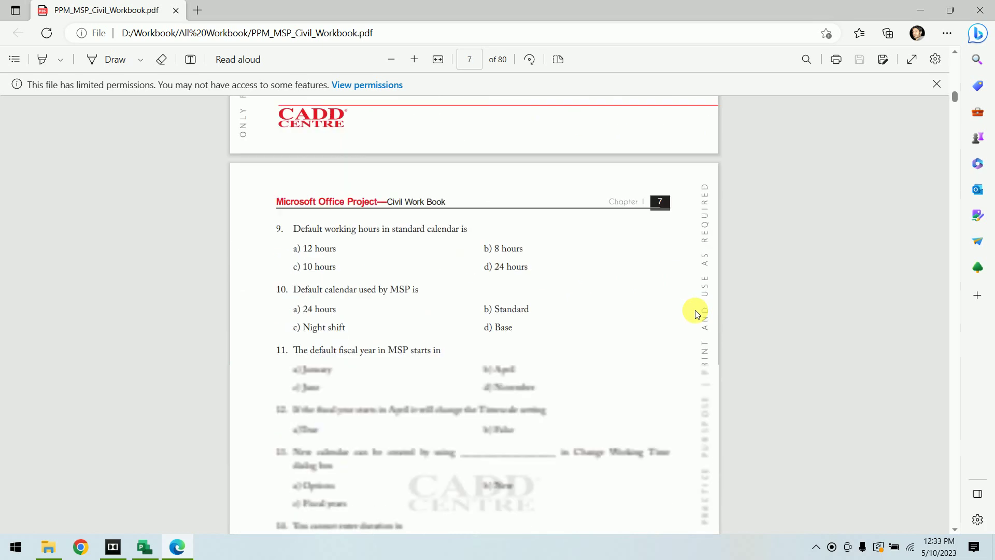
Look backward from the workbook's last page through the Final FAQ, the case studies, and the Chapter 15 tracking, resource and activity tables.
drag(954, 97, 951, 542)
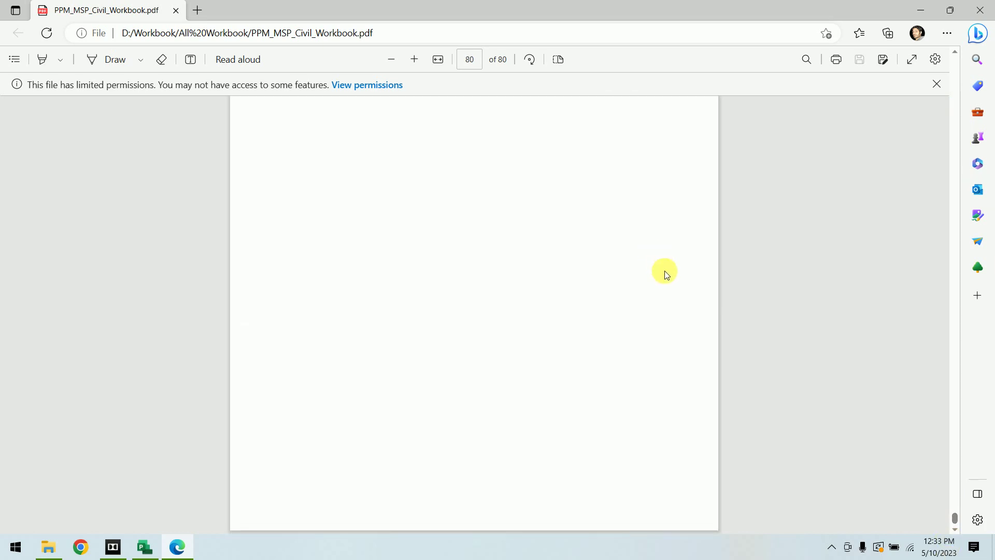
scroll(665, 271, up, 5)
scroll(665, 271, up, 20)
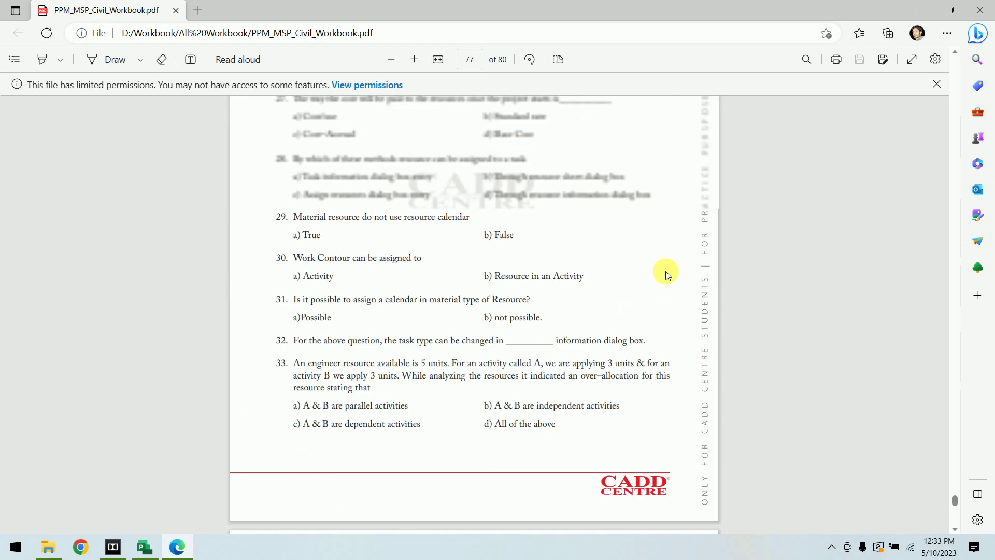
scroll(667, 274, up, 20)
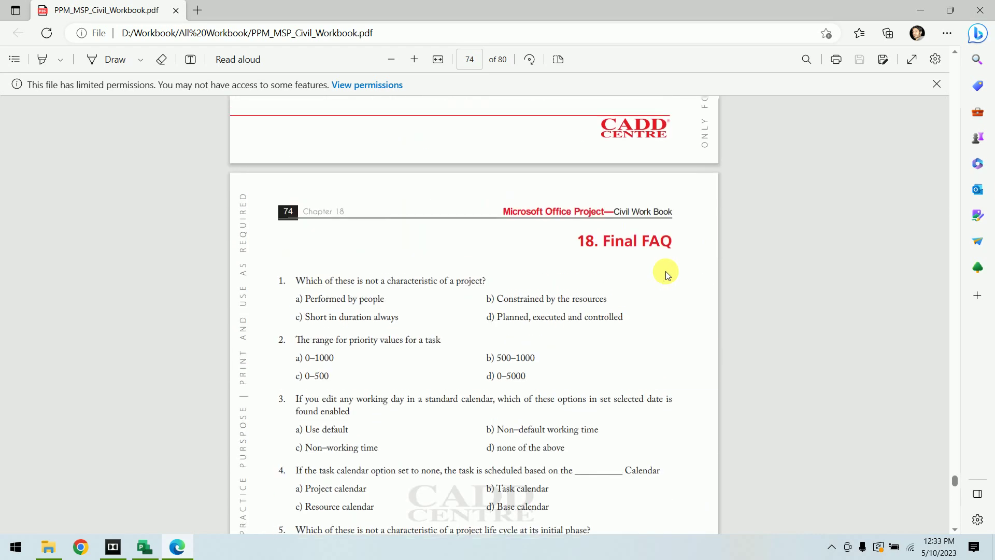
scroll(667, 275, down, 7)
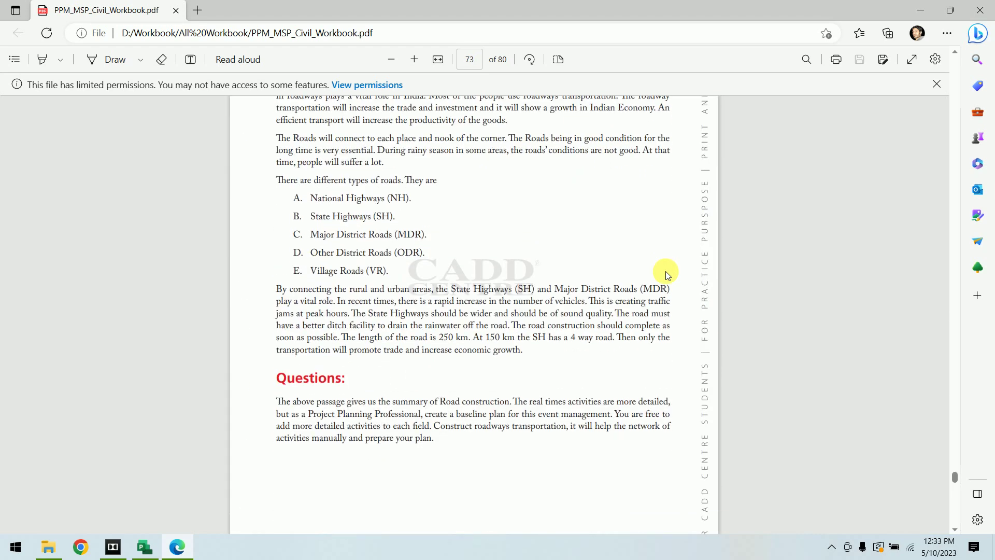
scroll(667, 274, up, 20)
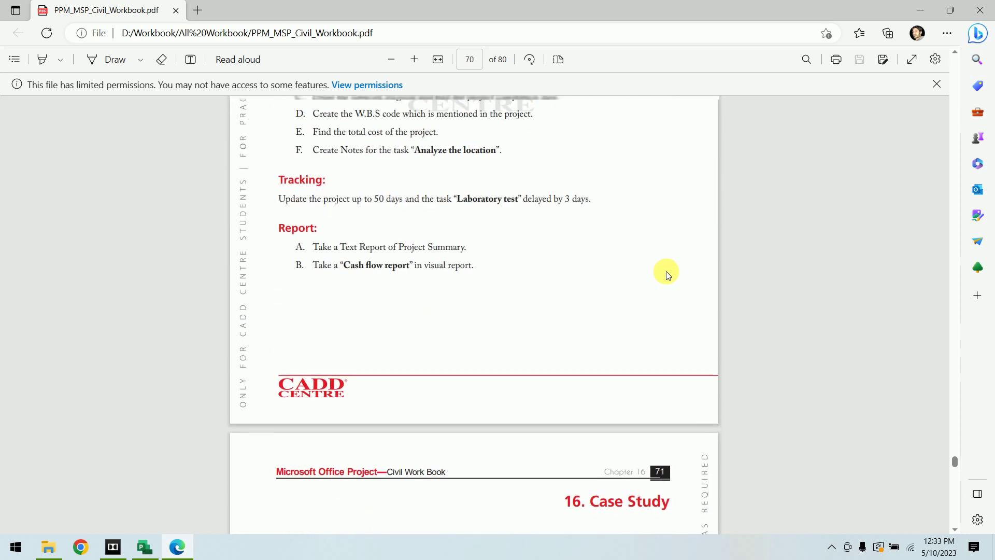
scroll(667, 275, up, 10)
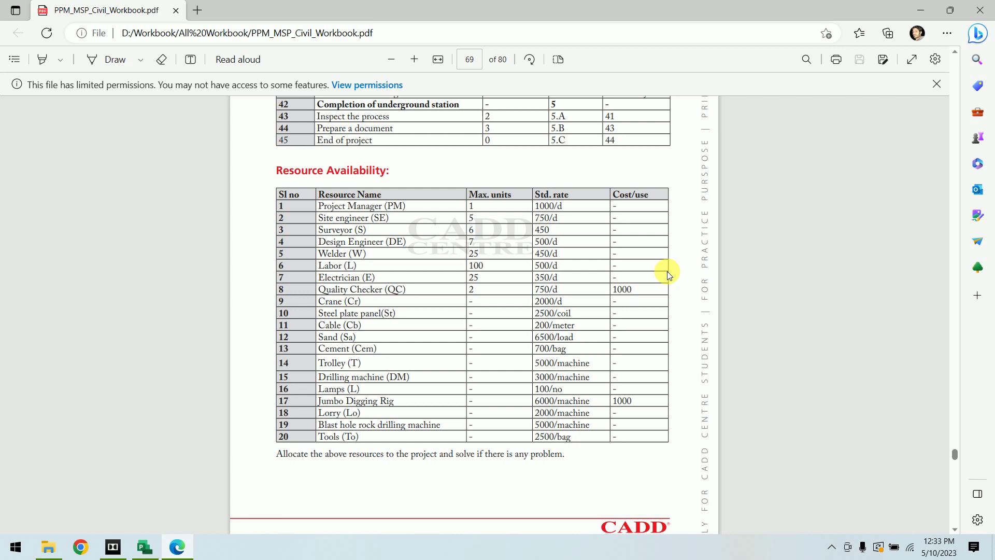
scroll(668, 275, up, 5)
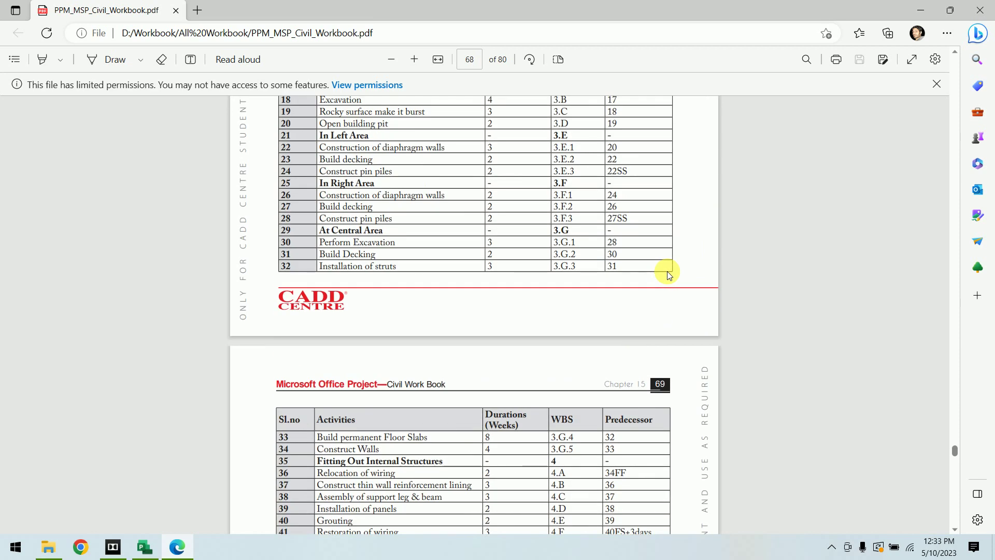